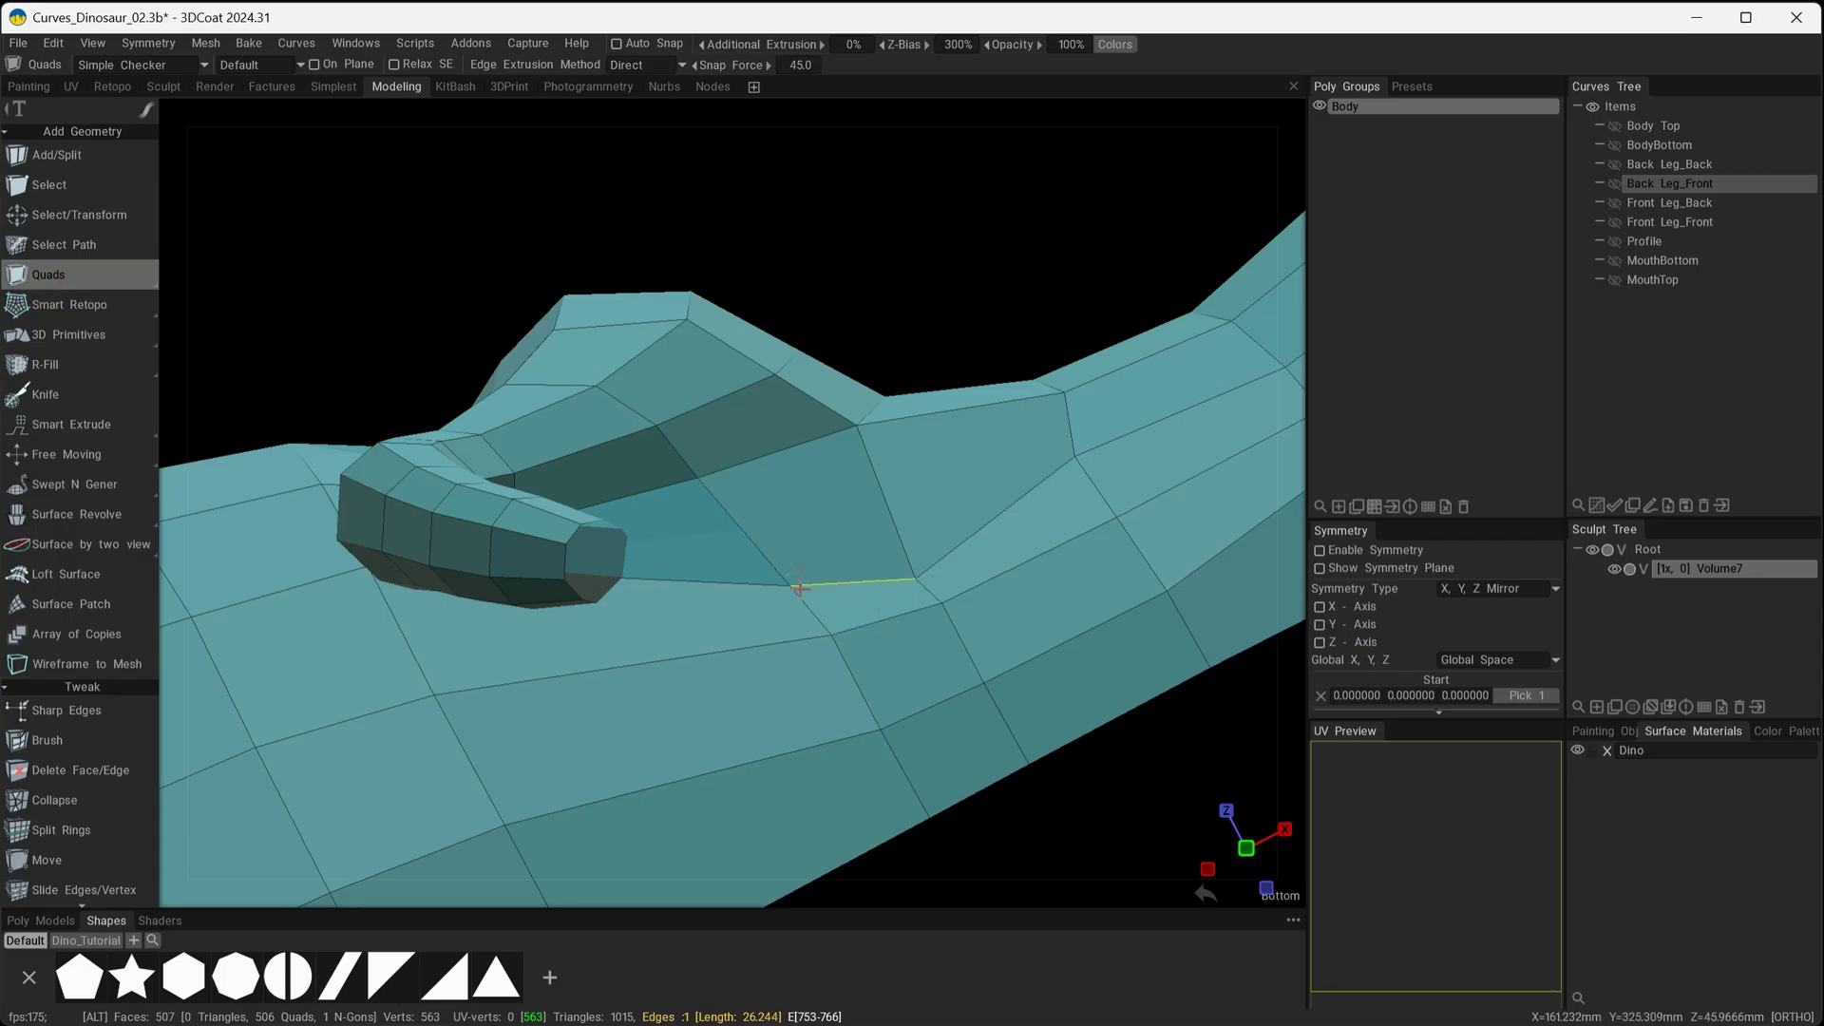
# Bridge the gap between the front leg and the body with a new quad using the Quads tool
pyautogui.keyDown('alt'); pyautogui.moveTo(799, 589); pyautogui.dragTo(803, 620); pyautogui.keyUp('alt')
pyautogui.keyDown('alt'); pyautogui.moveTo(731, 522); pyautogui.dragTo(664, 615); pyautogui.keyUp('alt')
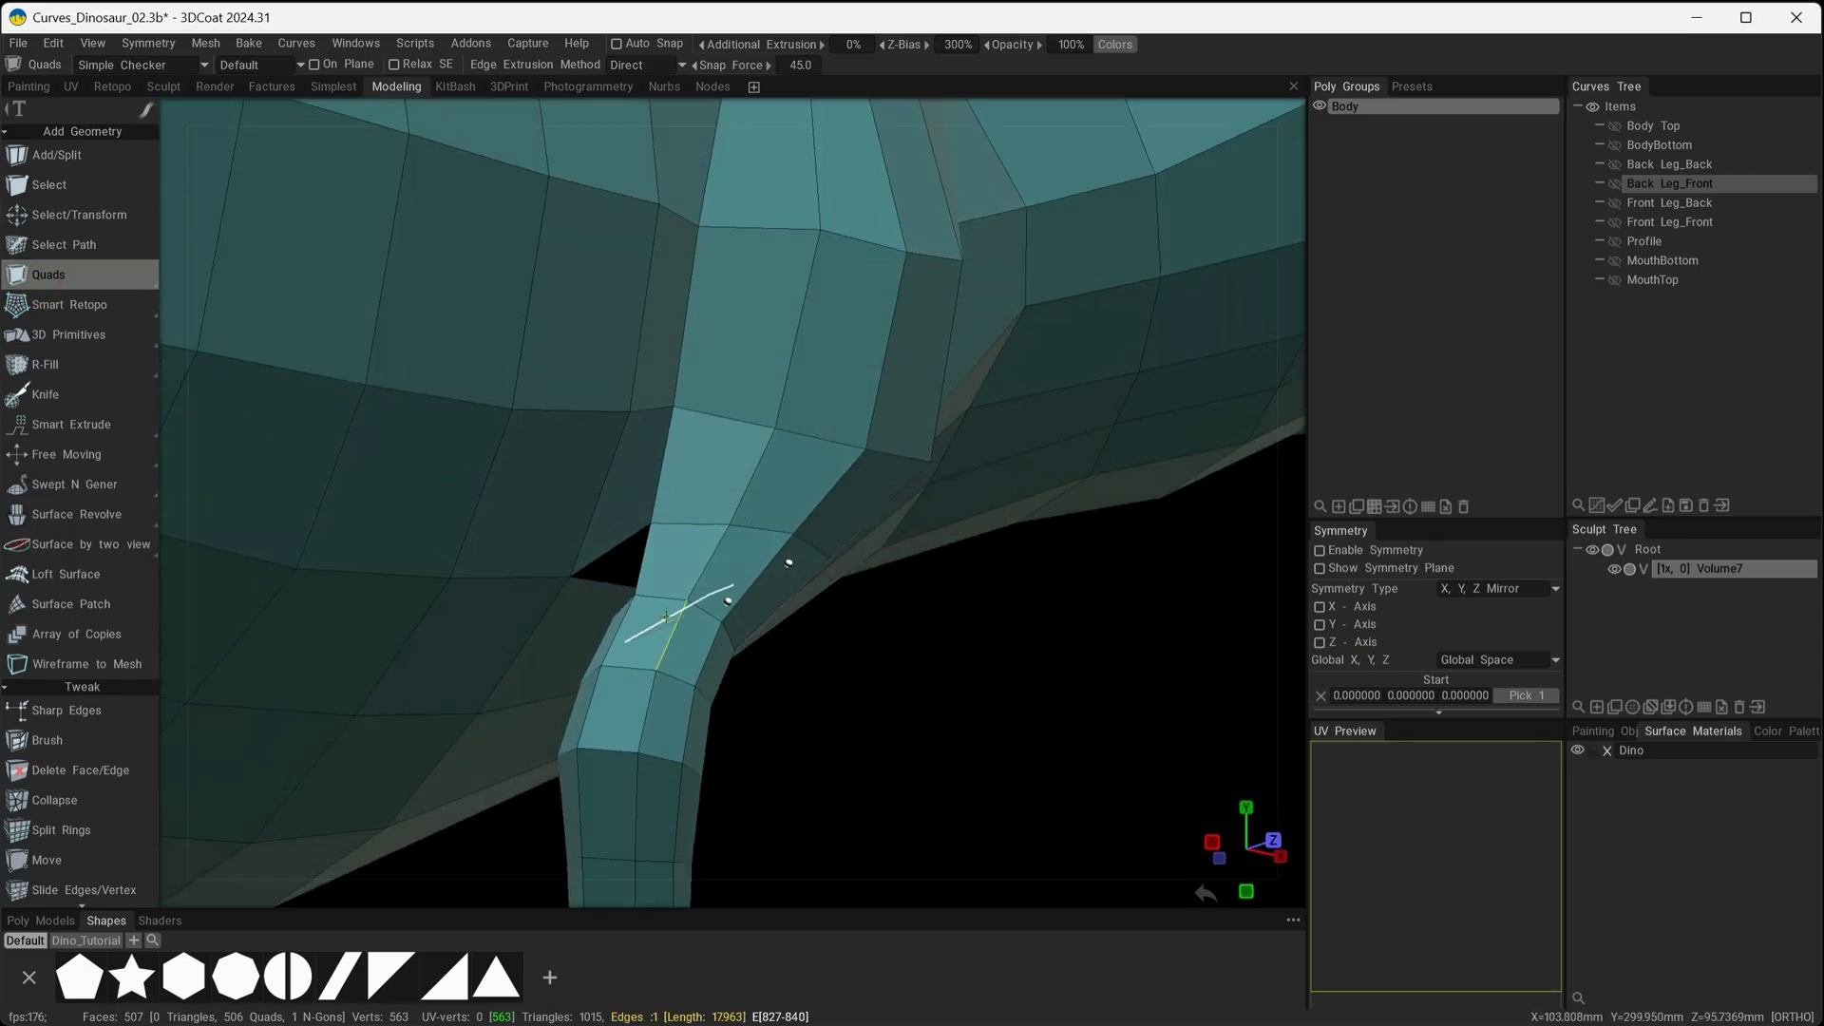
pyautogui.click(593, 549)
pyautogui.keyDown('alt'); pyautogui.moveTo(593, 549); pyautogui.dragTo(874, 698); pyautogui.keyUp('alt')
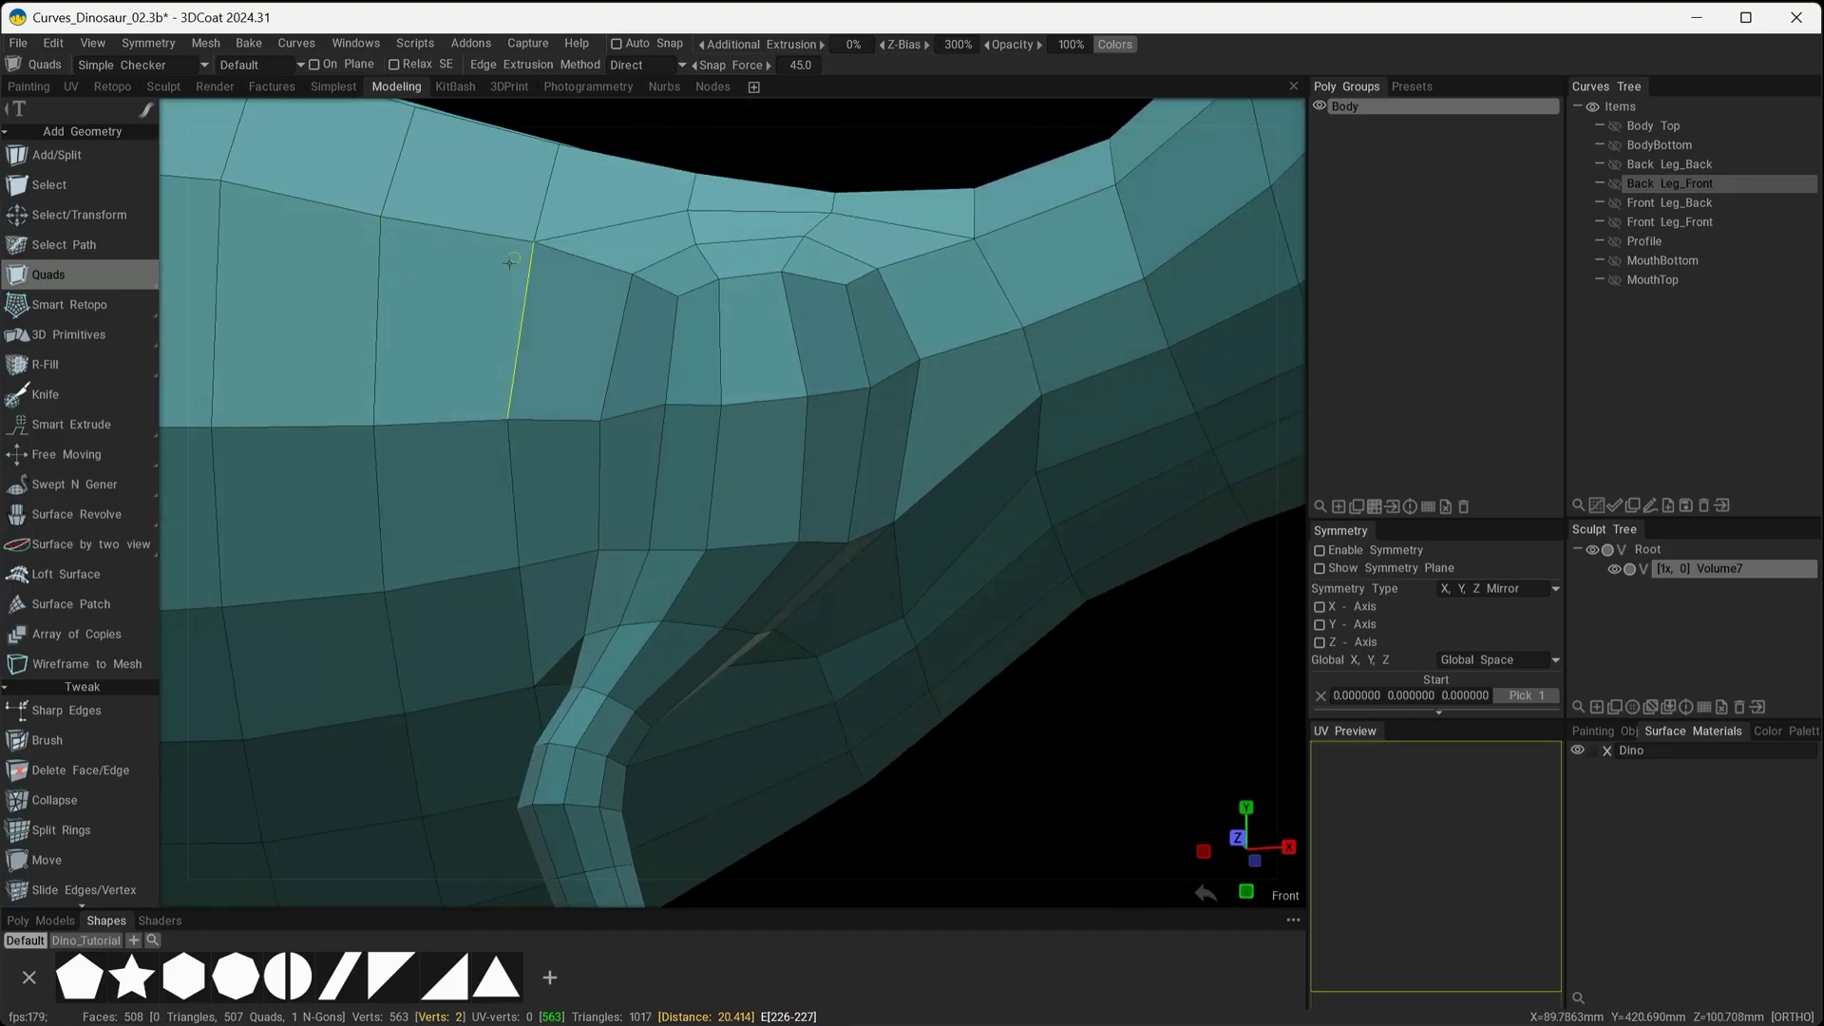
# Select the loop of body edges encircling the front leg, leaving out the edge on the leg itself
pyautogui.click(53, 185)
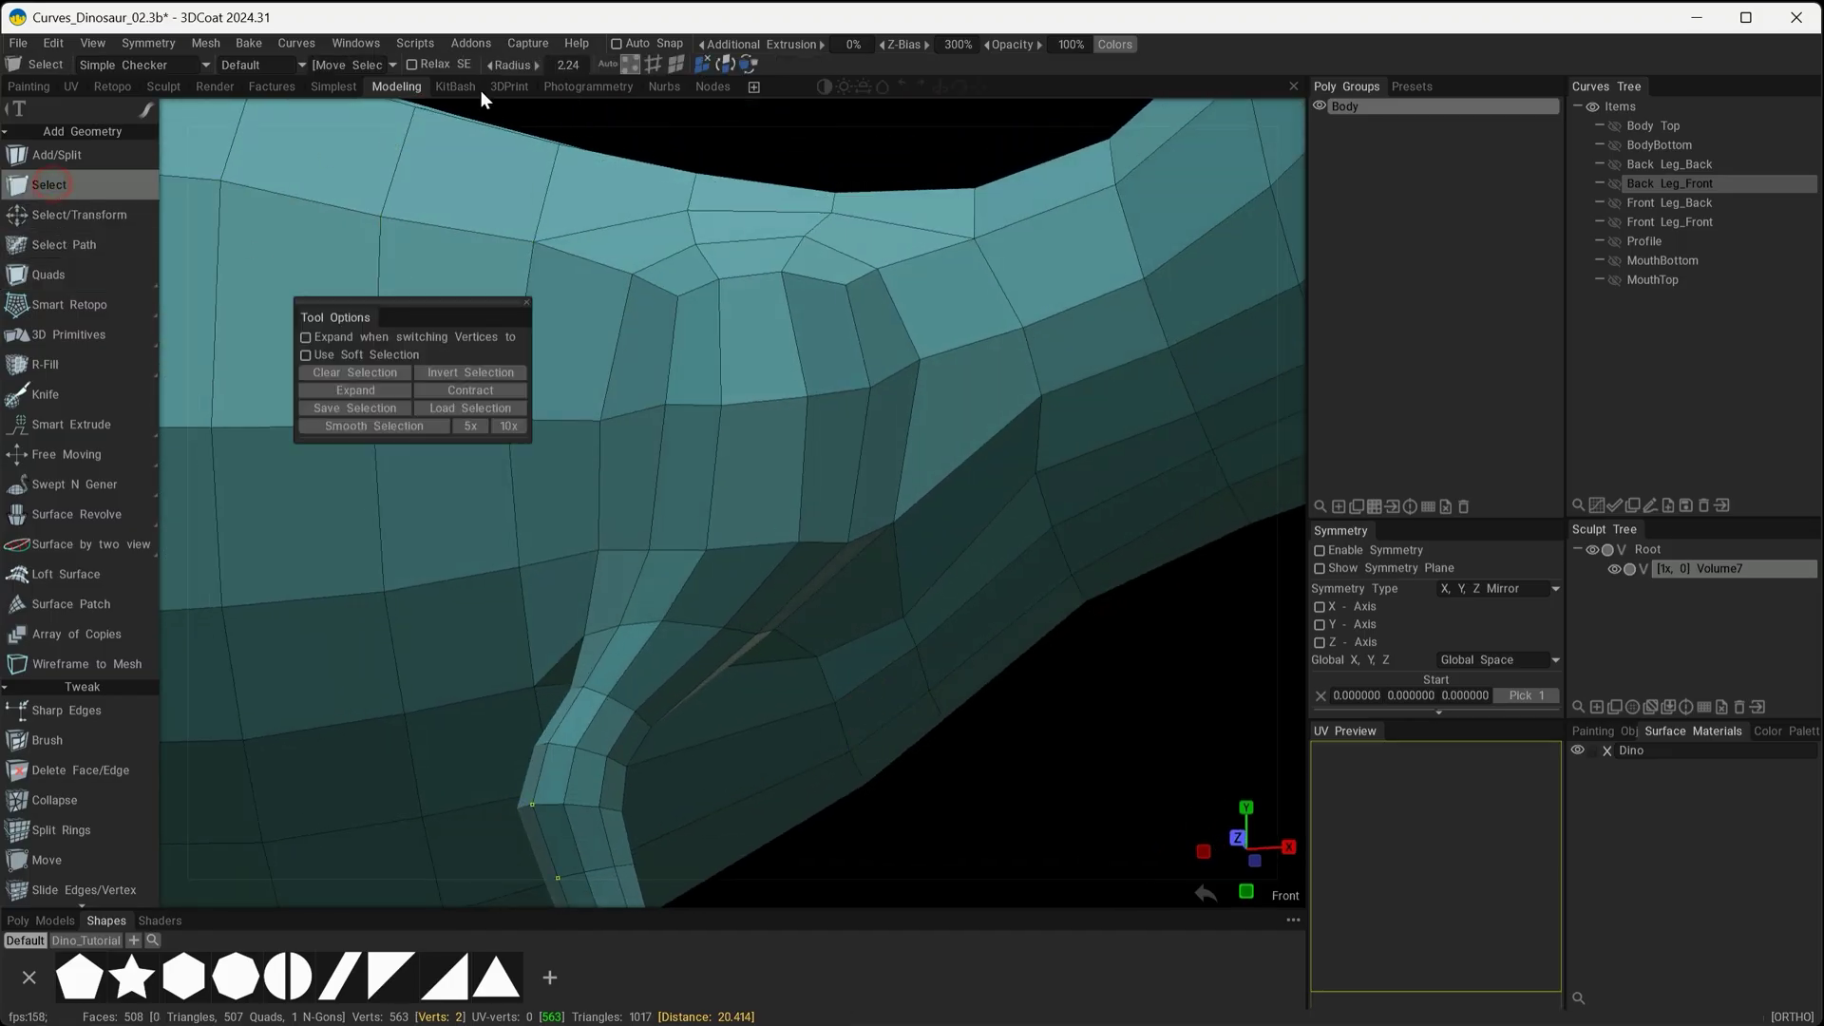
pyautogui.click(653, 63)
pyautogui.keyDown('shift'); pyautogui.click(553, 420); pyautogui.keyUp('shift')
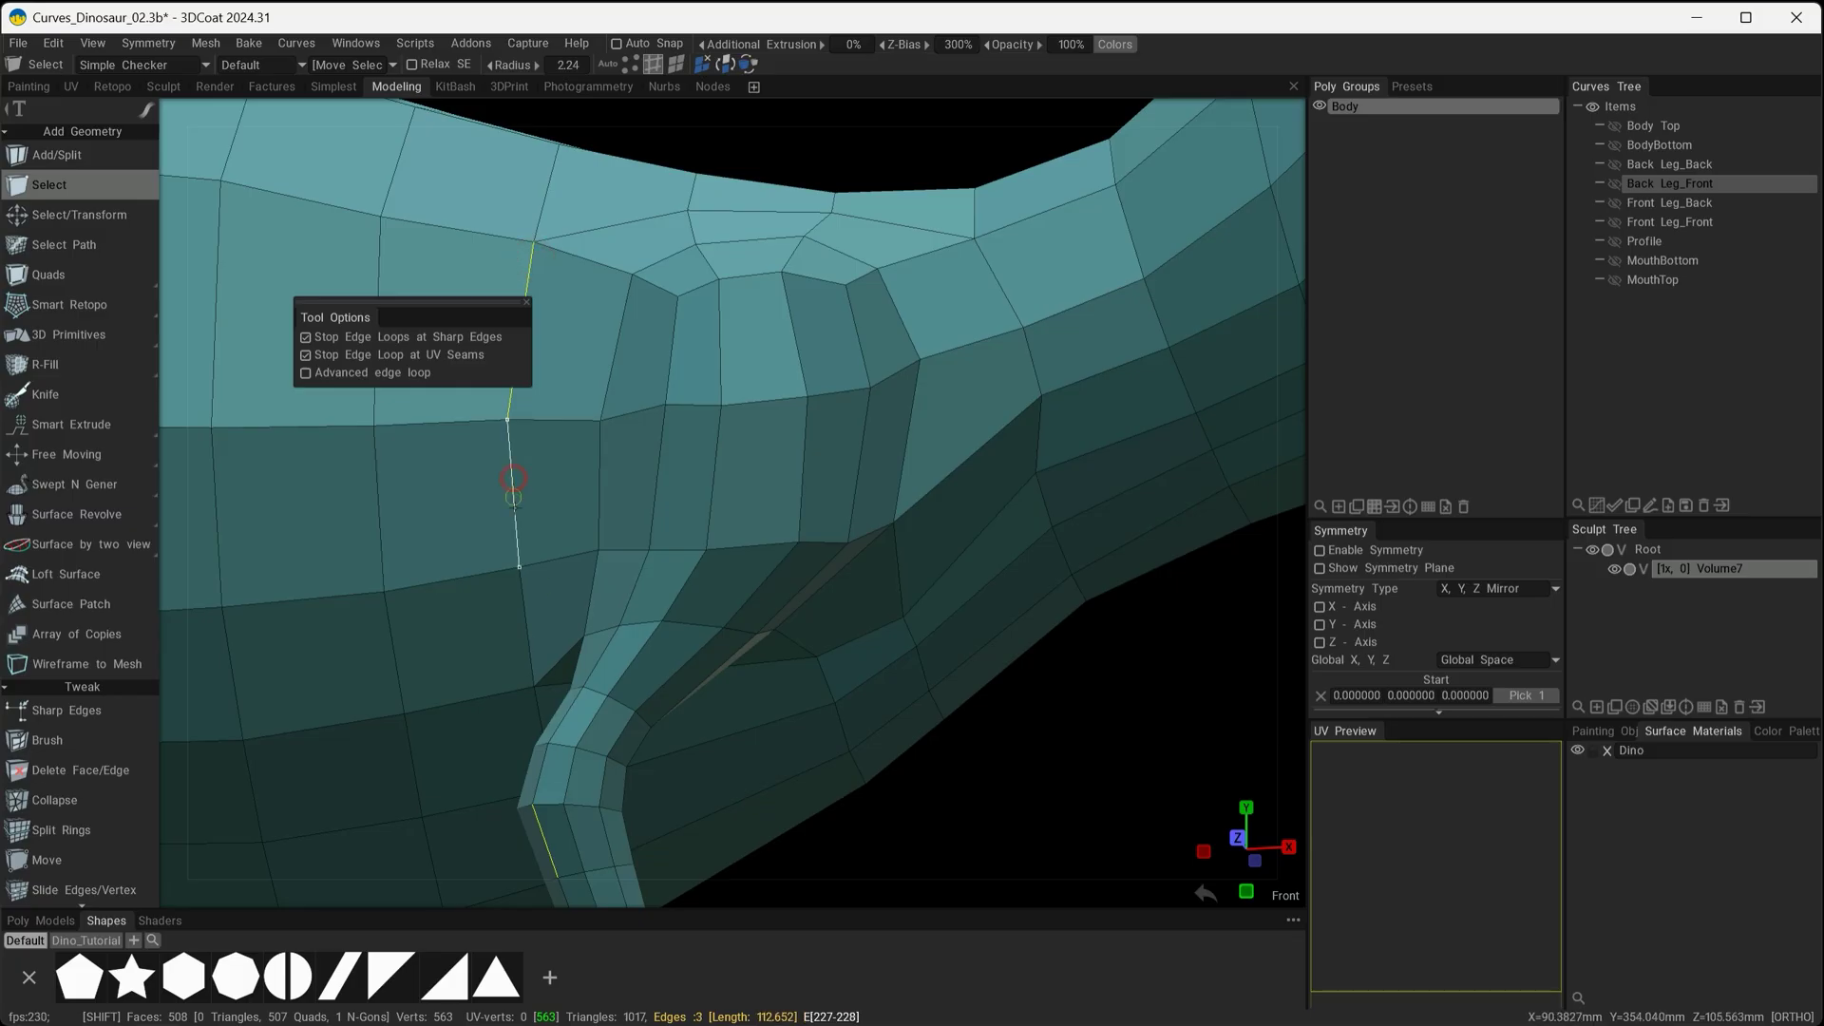
pyautogui.keyDown('shift'); pyautogui.click(526, 622); pyautogui.keyUp('shift')
pyautogui.keyDown('alt'); pyautogui.moveTo(771, 814); pyautogui.dragTo(696, 708); pyautogui.keyUp('alt')
pyautogui.keyDown('shift'); pyautogui.click(889, 495); pyautogui.keyUp('shift')
pyautogui.moveTo(889, 495); pyautogui.dragTo(910, 237, button='right')
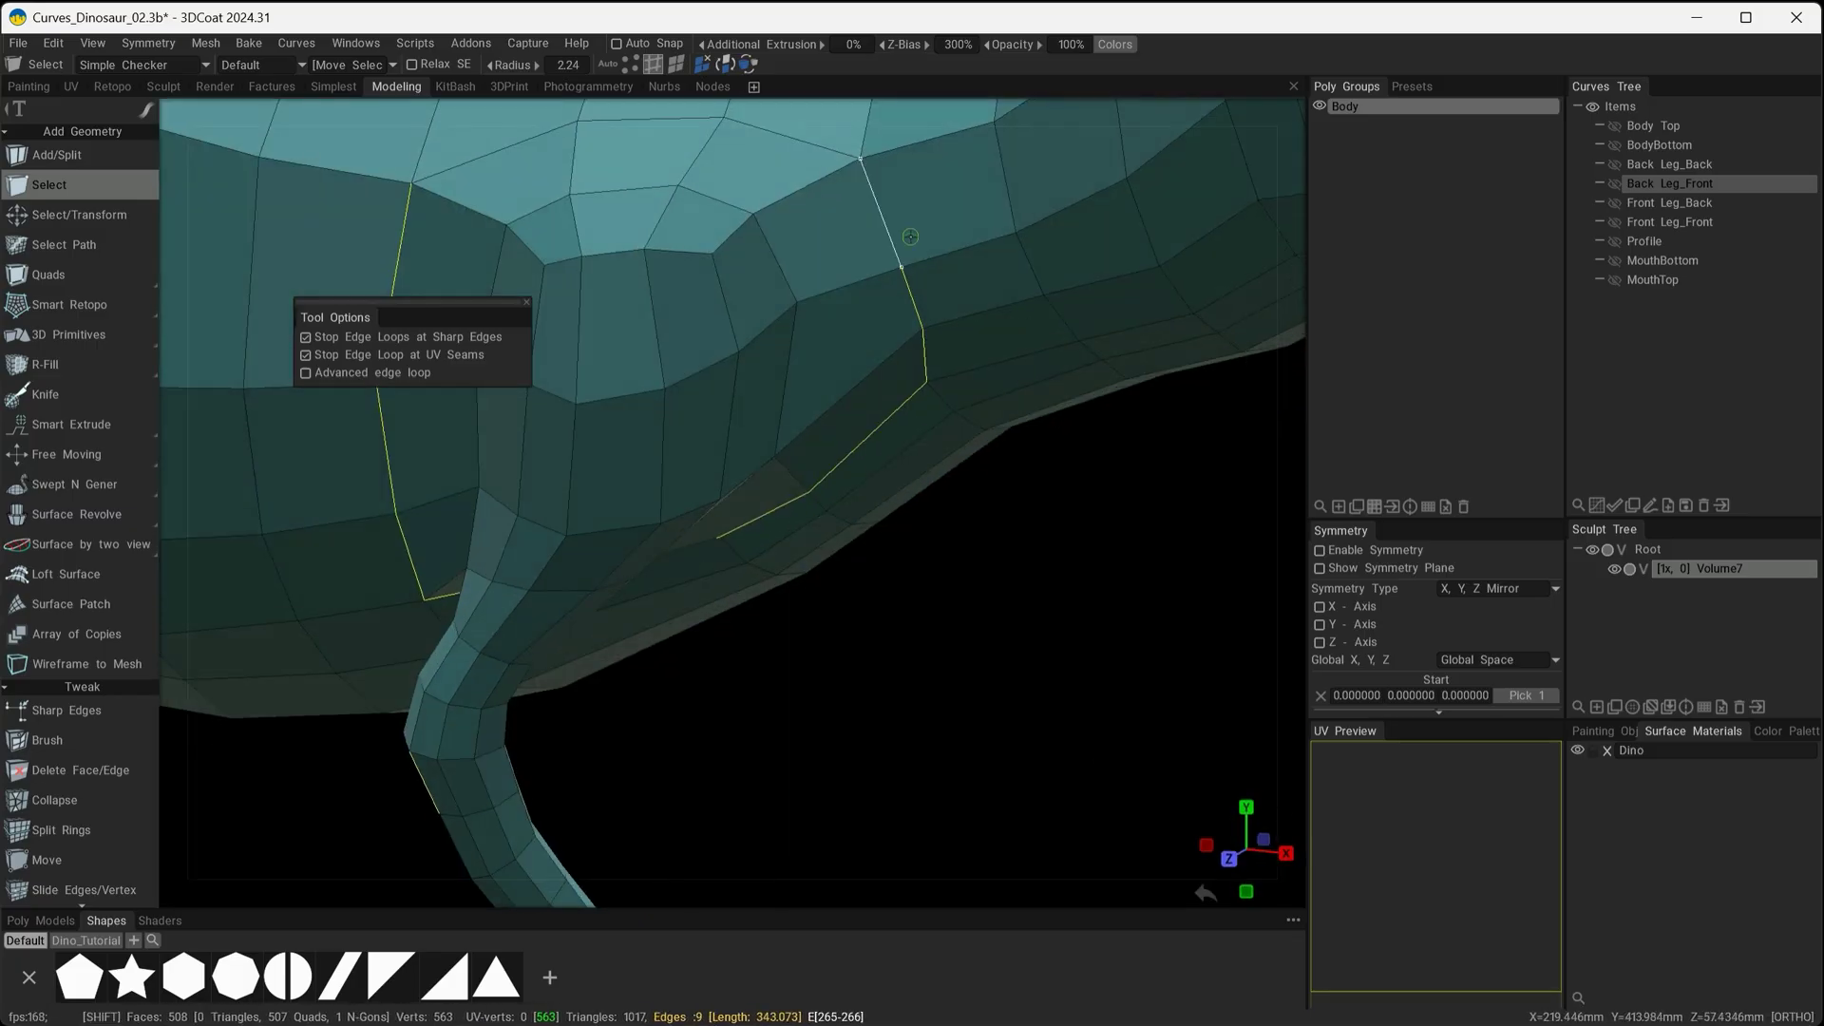
pyautogui.keyDown('shift'); pyautogui.click(502, 149); pyautogui.keyUp('shift')
pyautogui.moveTo(501, 148); pyautogui.dragTo(722, 684, button='right')
pyautogui.keyDown('ctrl'); pyautogui.click(439, 712); pyautogui.keyUp('ctrl')
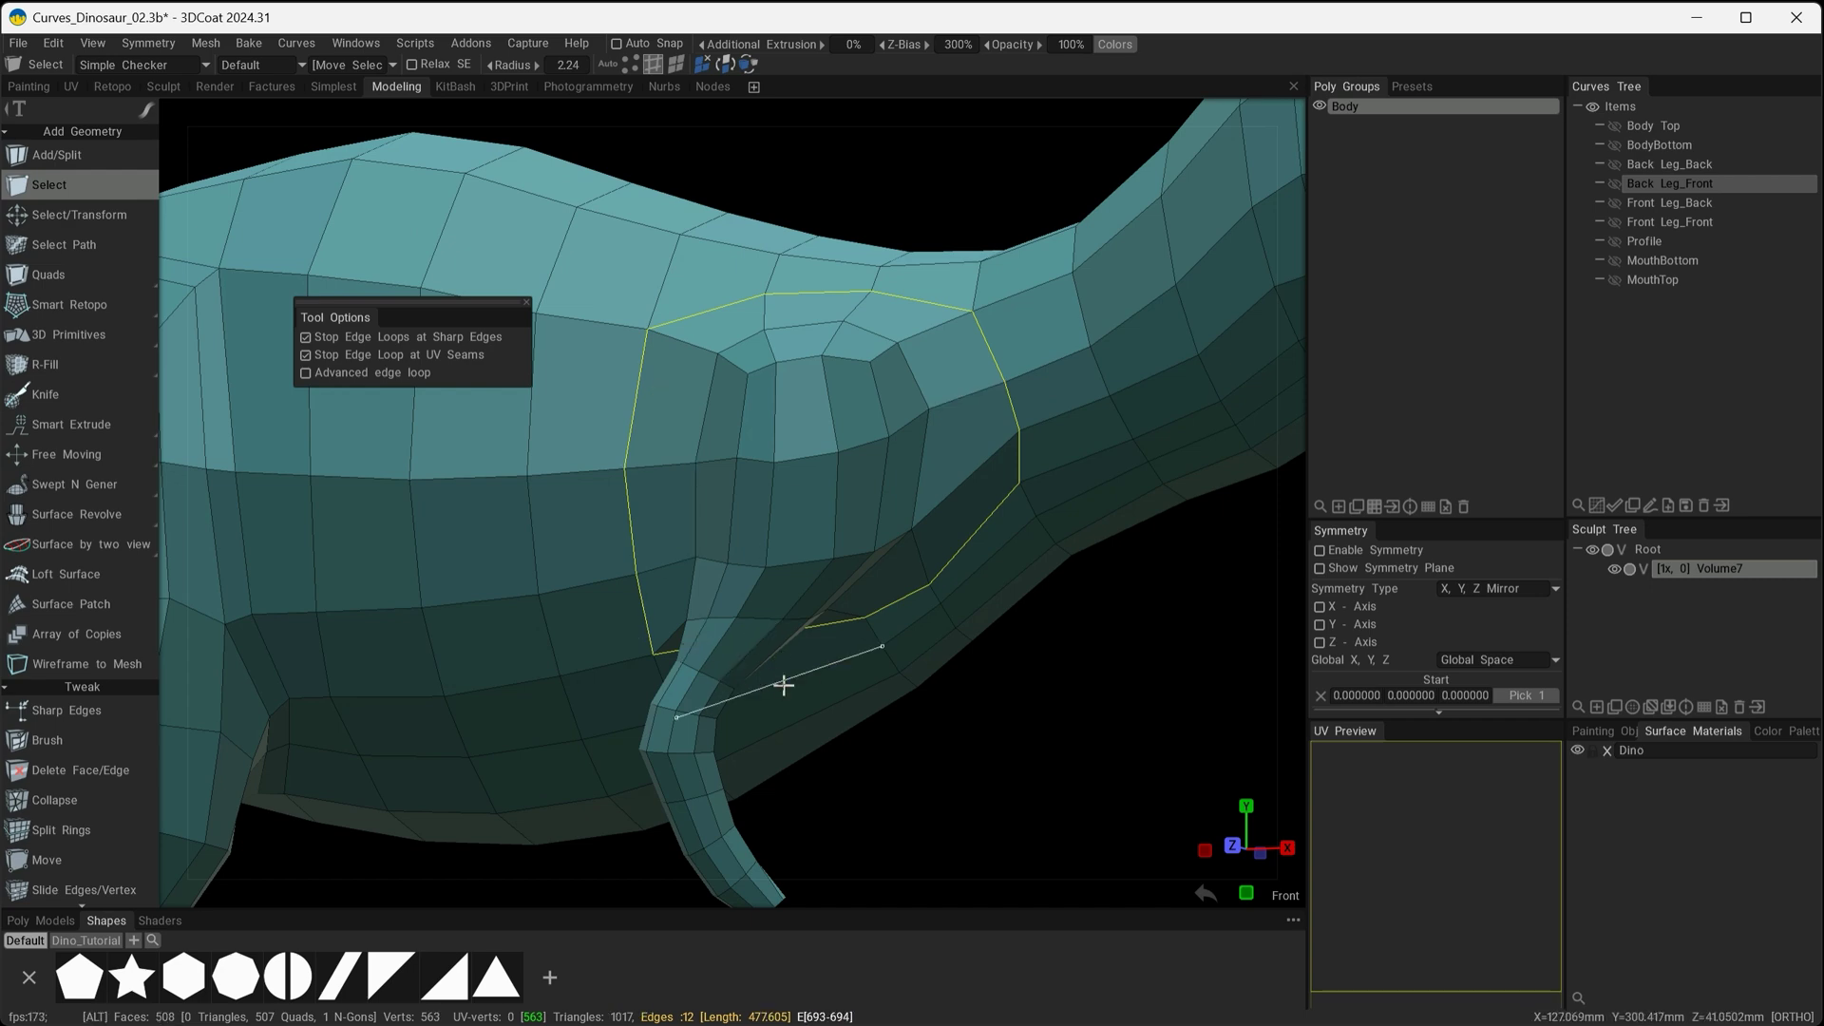
# Examine the edge flow around the hind leg and compare it with the loop around the front leg
pyautogui.keyDown('alt'); pyautogui.moveTo(785, 684); pyautogui.dragTo(836, 680); pyautogui.keyUp('alt')
pyautogui.keyDown('alt'); pyautogui.moveTo(668, 594); pyautogui.dragTo(1111, 725, button='middle'); pyautogui.keyUp('alt')
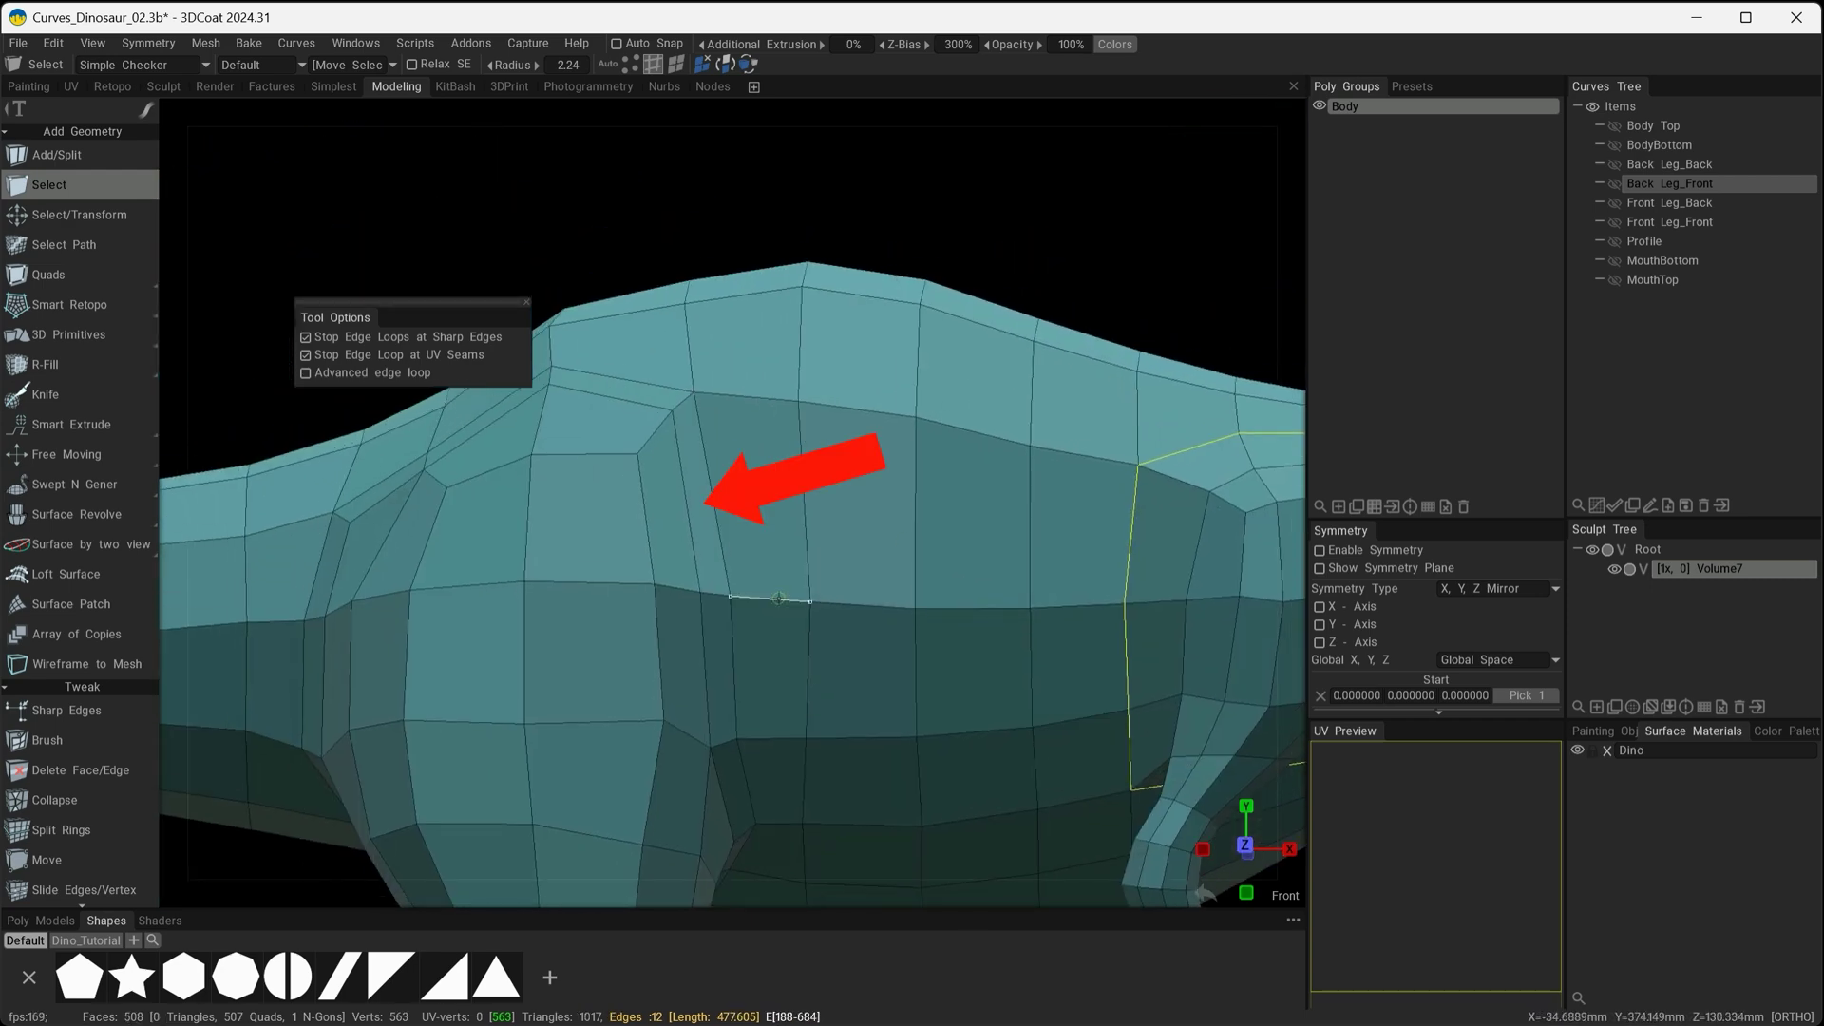
pyautogui.keyDown('alt'); pyautogui.moveTo(1114, 654); pyautogui.dragTo(704, 496, button='middle'); pyautogui.keyUp('alt')
pyautogui.keyDown('alt'); pyautogui.moveTo(851, 627); pyautogui.dragTo(868, 647); pyautogui.keyUp('alt')
pyautogui.keyDown('alt'); pyautogui.moveTo(917, 689); pyautogui.dragTo(973, 580, button='middle'); pyautogui.keyUp('alt')
pyautogui.keyDown('alt'); pyautogui.moveTo(949, 695); pyautogui.dragTo(1018, 553); pyautogui.keyUp('alt')
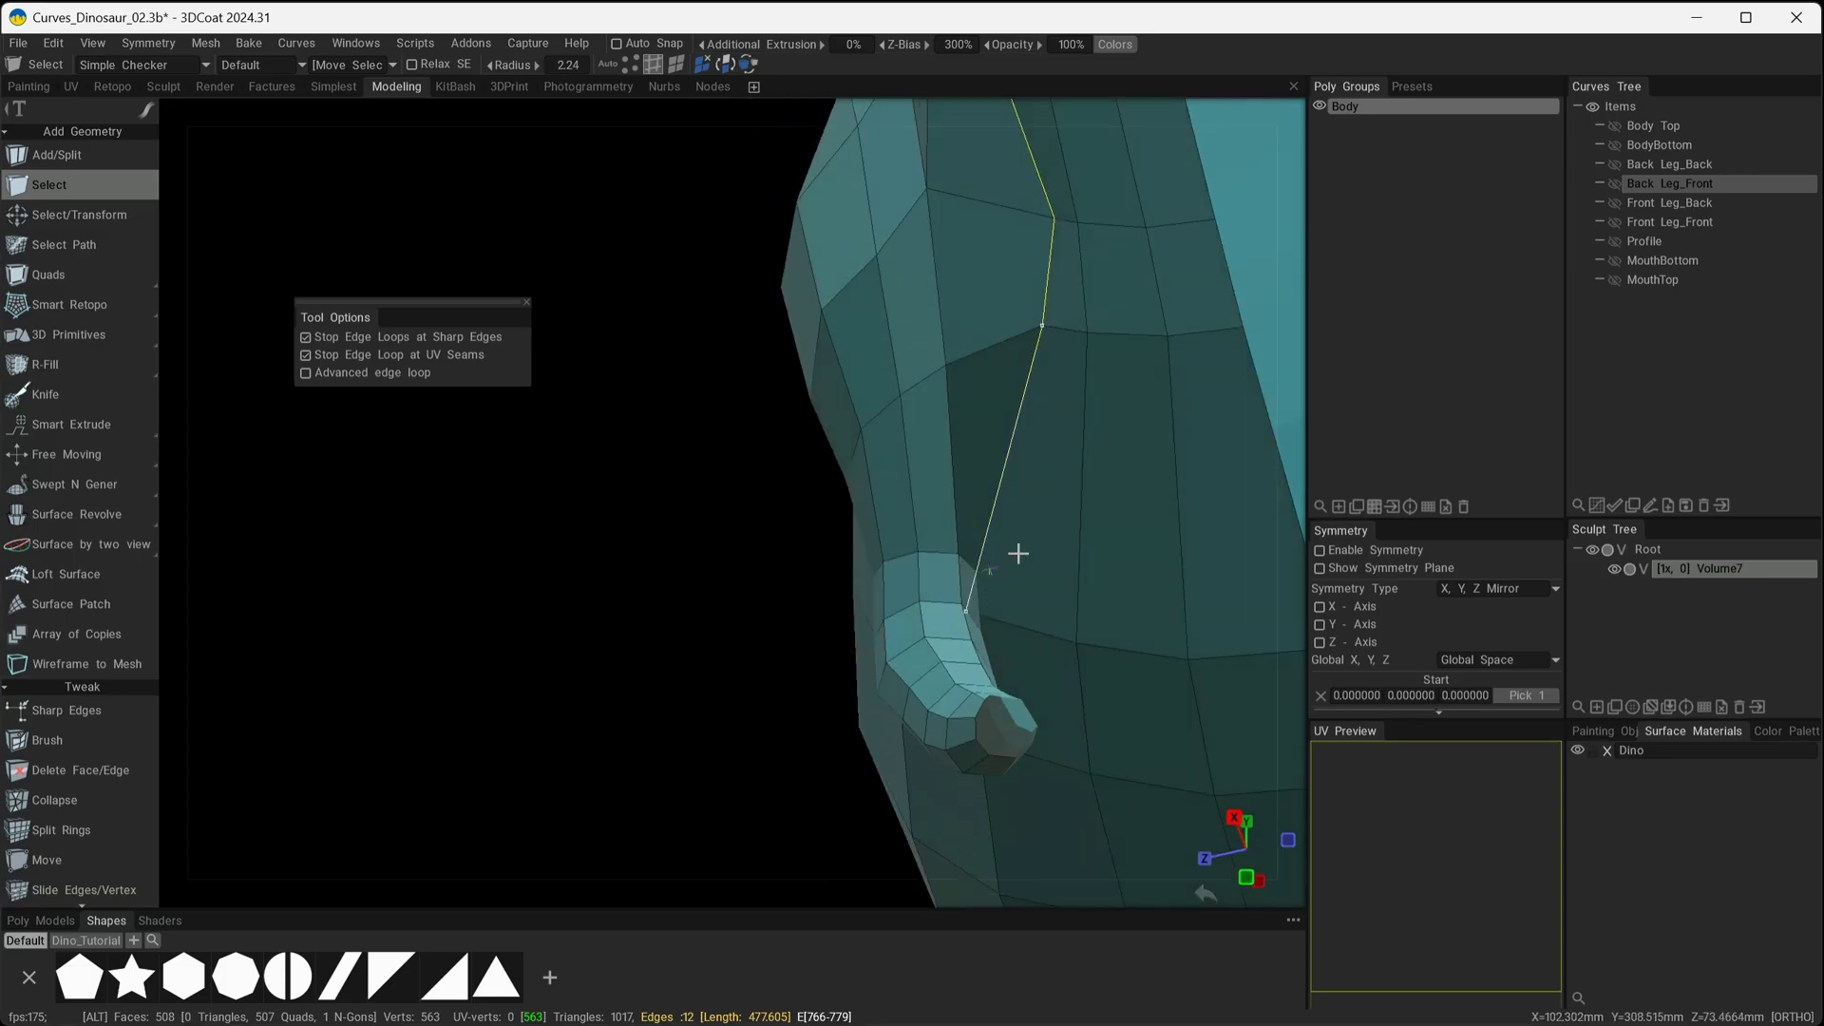
pyautogui.keyDown('alt'); pyautogui.moveTo(1135, 472); pyautogui.dragTo(696, 481, button='middle'); pyautogui.keyUp('alt')
pyautogui.keyDown('alt'); pyautogui.moveTo(714, 492); pyautogui.dragTo(851, 497); pyautogui.keyUp('alt')
# Inspect the faces on the inner front leg and where the leg joins the belly
pyautogui.click(676, 68)
pyautogui.moveTo(617, 428); pyautogui.dragTo(886, 624)
pyautogui.keyDown('alt'); pyautogui.moveTo(795, 582); pyautogui.dragTo(1106, 570); pyautogui.keyUp('alt')
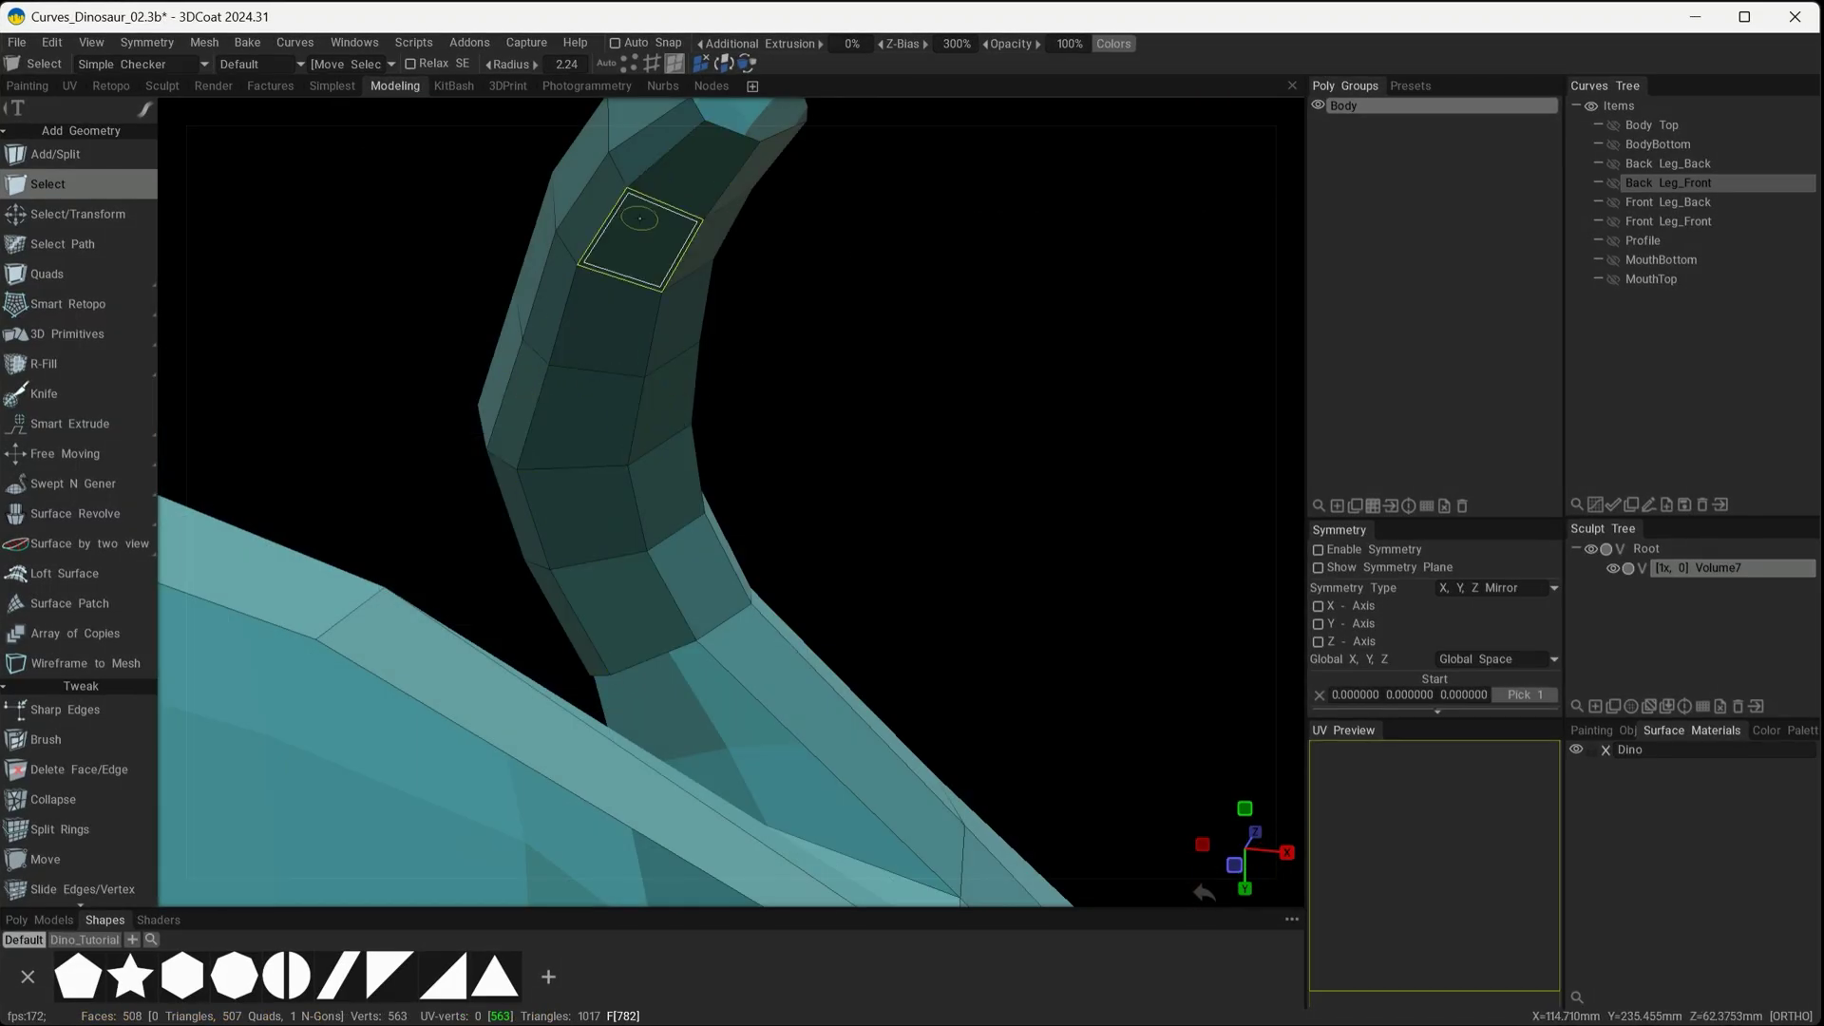
pyautogui.click(61, 891)
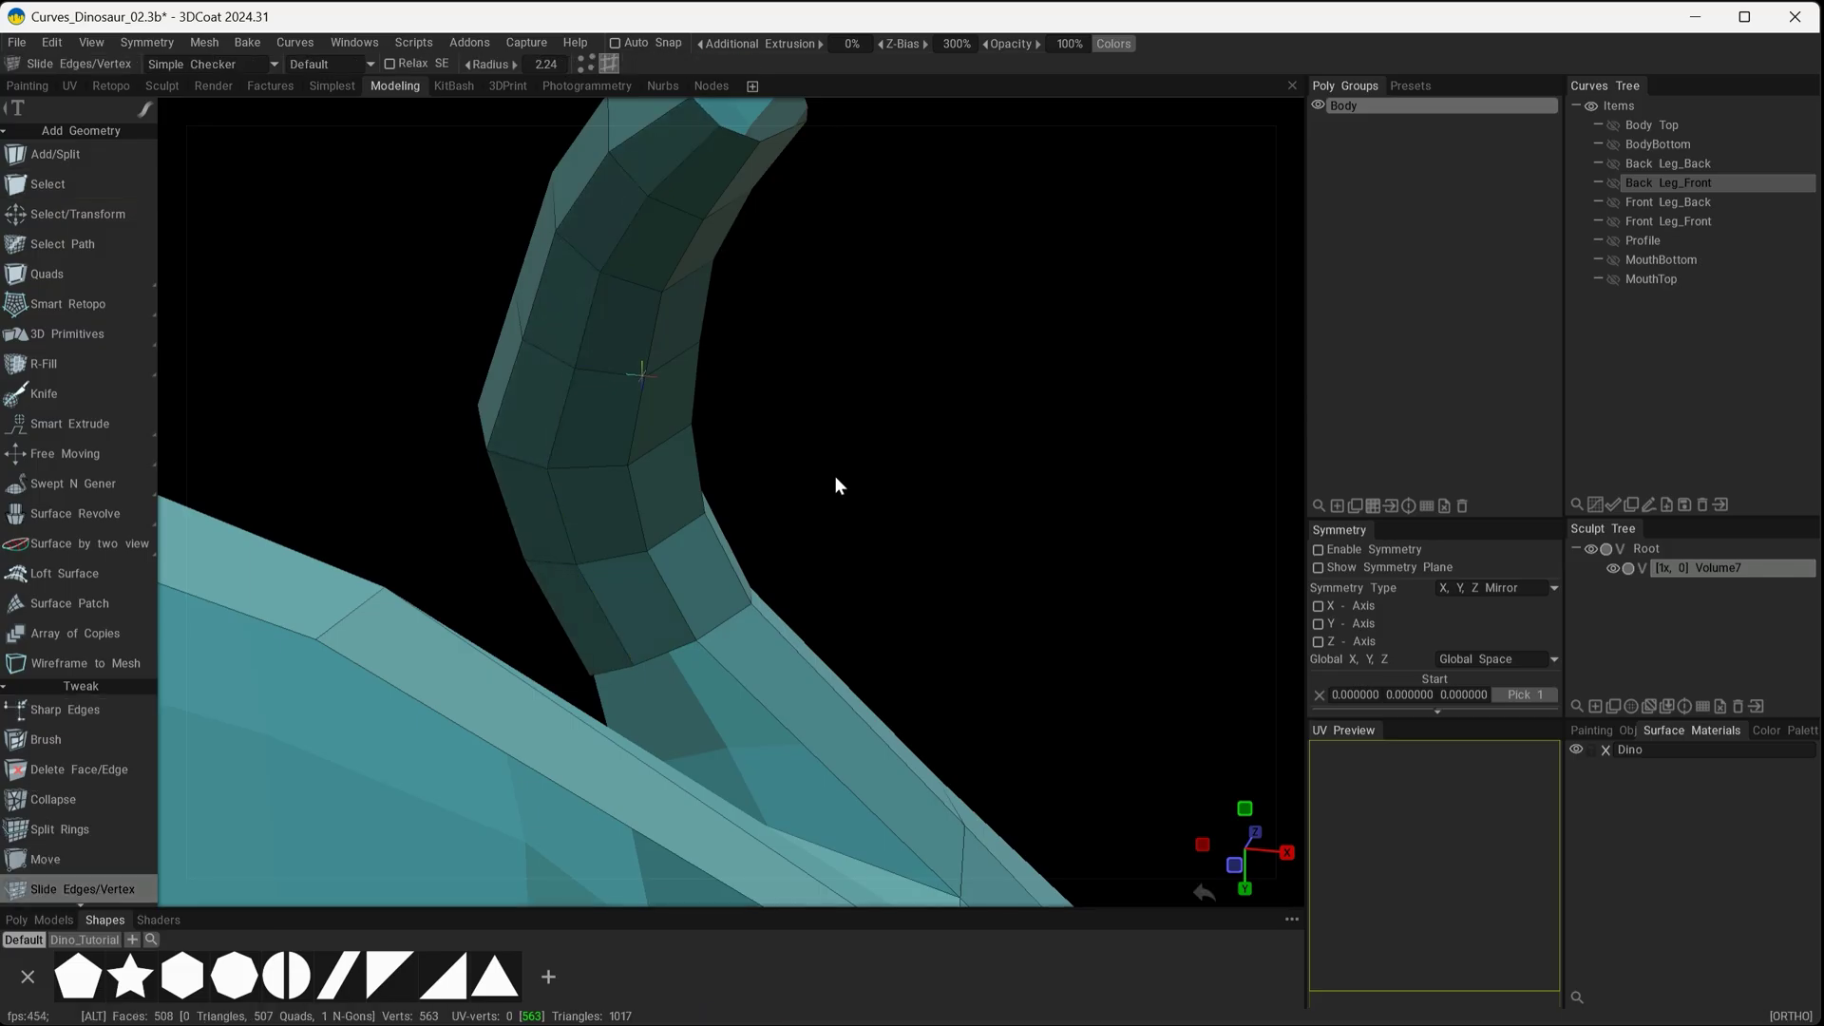
pyautogui.keyDown('alt'); pyautogui.moveTo(835, 479); pyautogui.dragTo(607, 577); pyautogui.keyUp('alt')
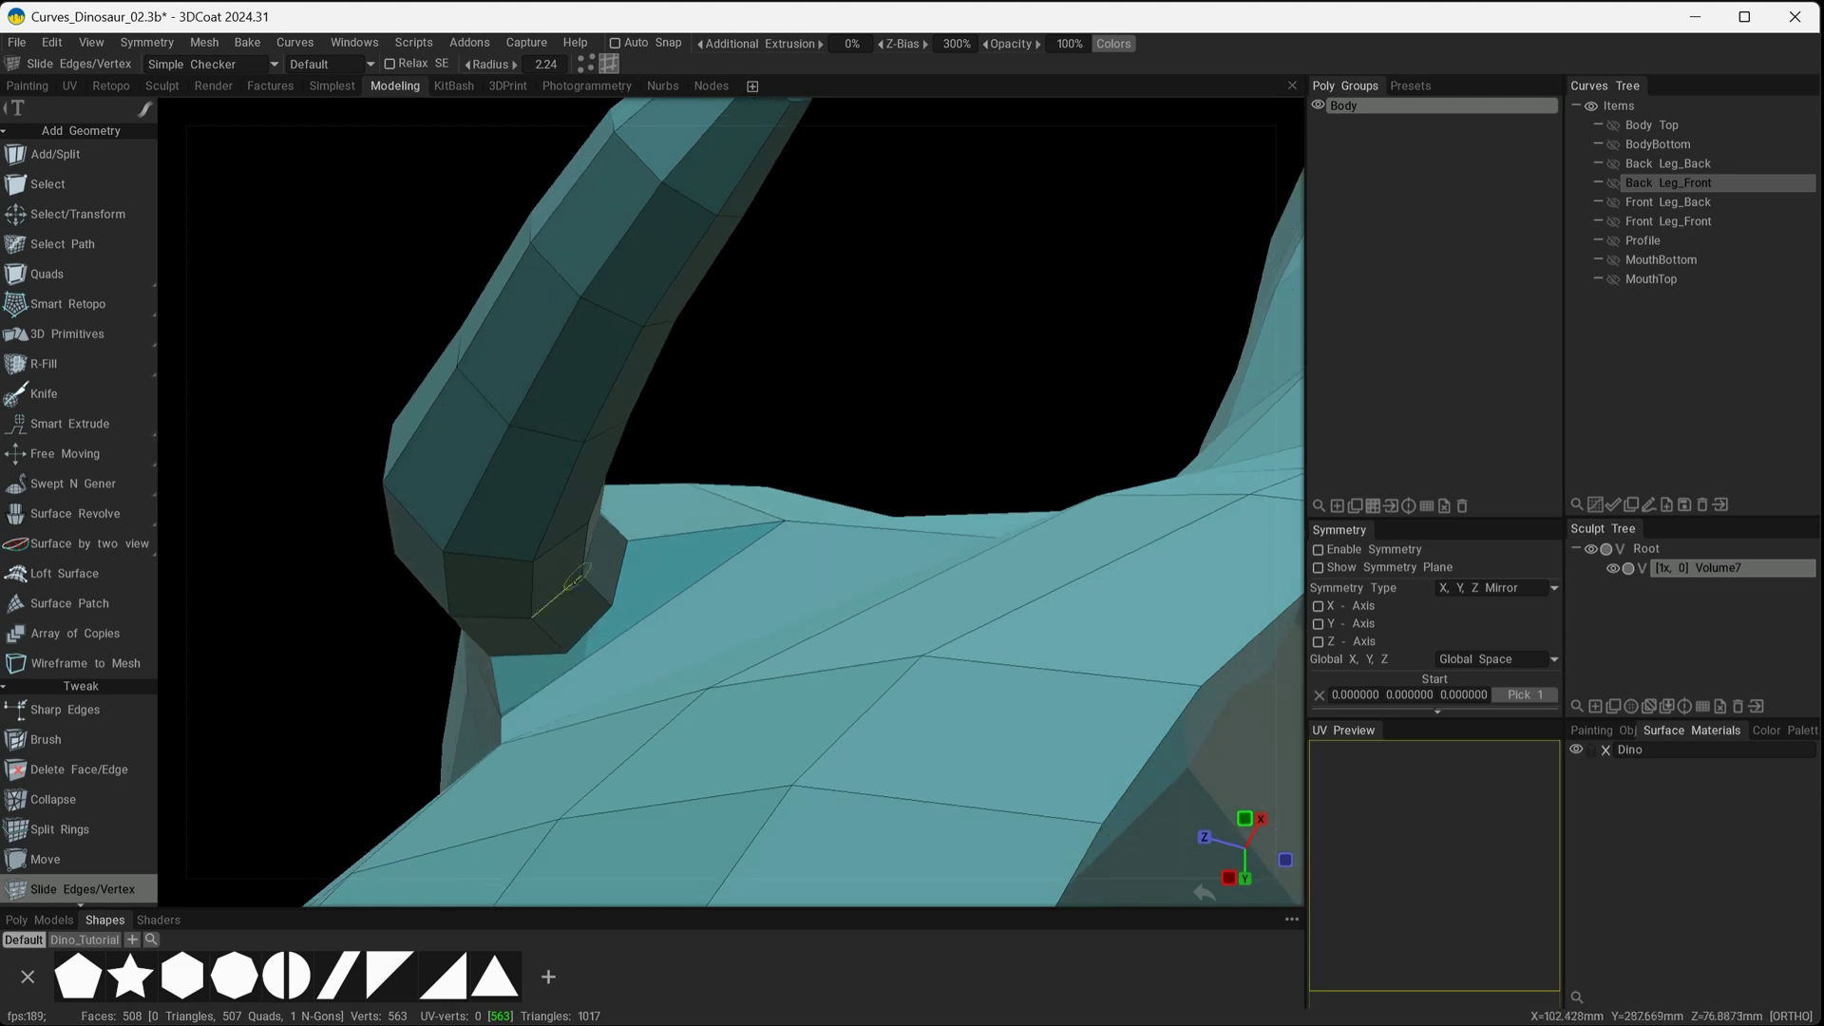
pyautogui.keyDown('alt'); pyautogui.moveTo(887, 691); pyautogui.dragTo(1050, 692); pyautogui.keyUp('alt')
pyautogui.keyDown('alt'); pyautogui.moveTo(852, 634); pyautogui.dragTo(364, 609); pyautogui.keyUp('alt')
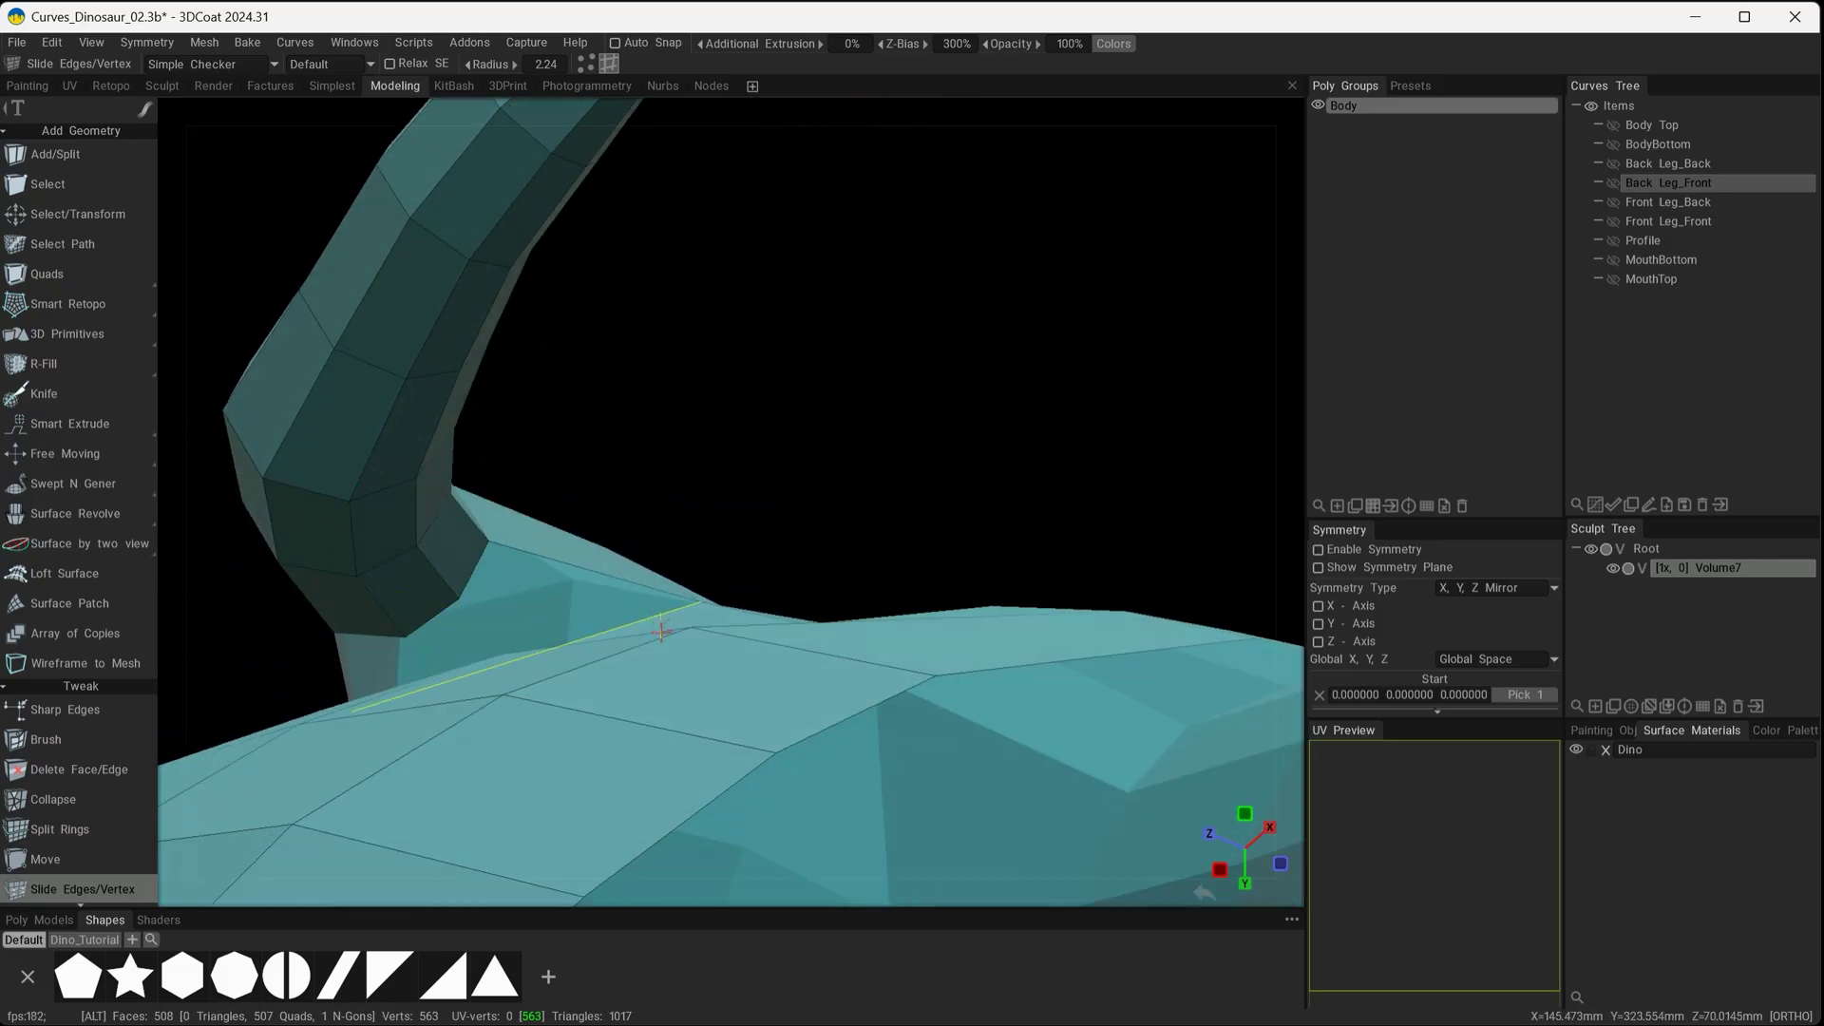
# Split the ring of belly faces beside the front leg with a split quantity of 2
pyautogui.keyDown('alt'); pyautogui.moveTo(661, 631); pyautogui.dragTo(676, 691); pyautogui.keyUp('alt')
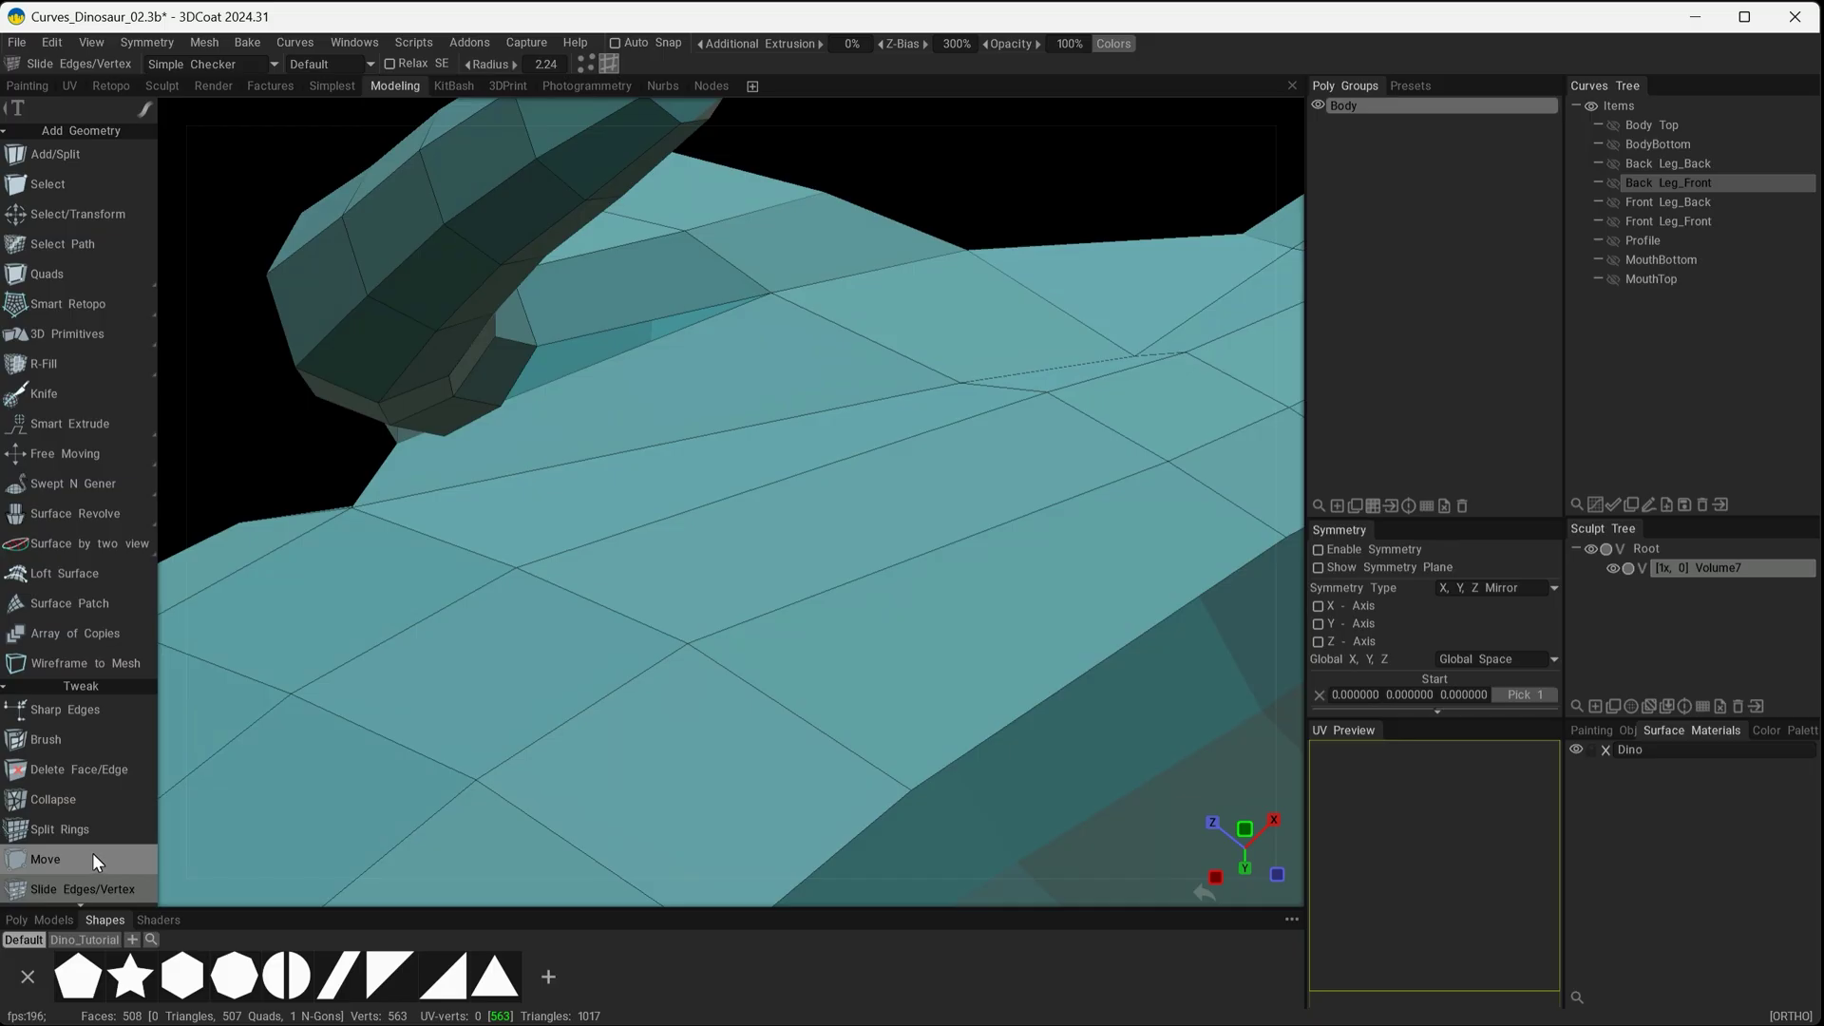
pyautogui.click(76, 825)
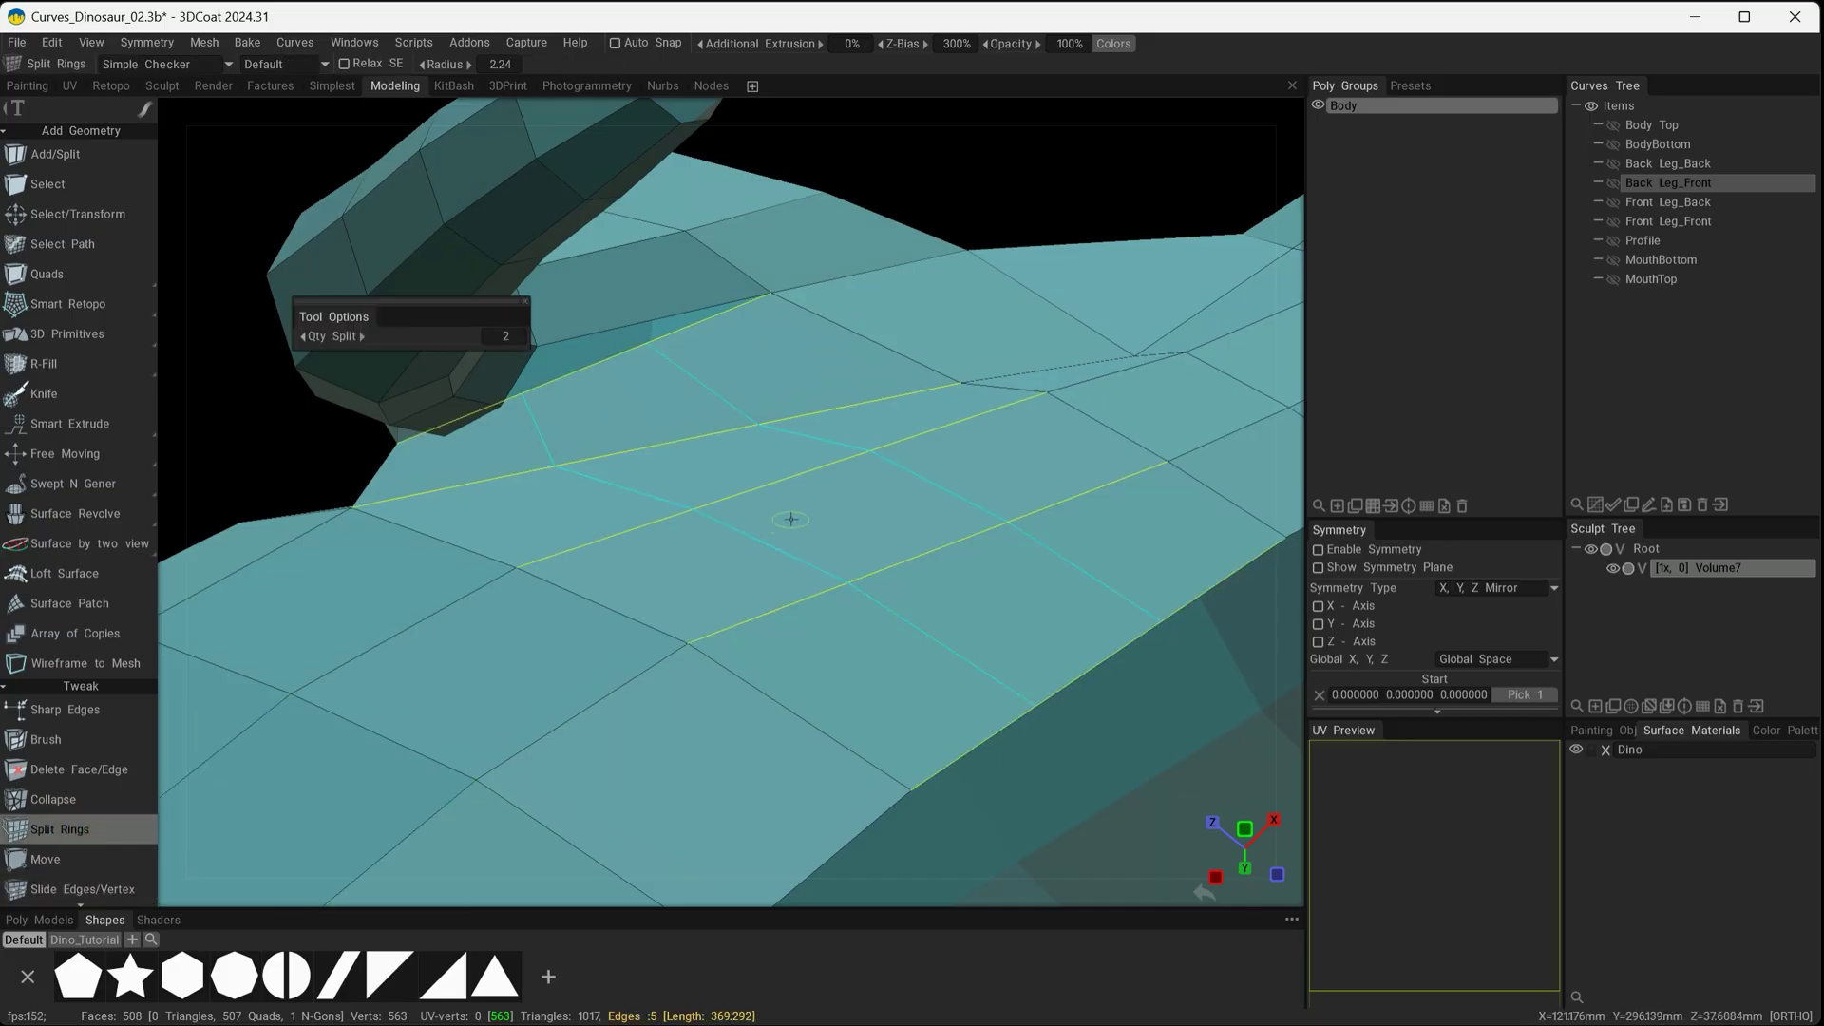
pyautogui.click(738, 526)
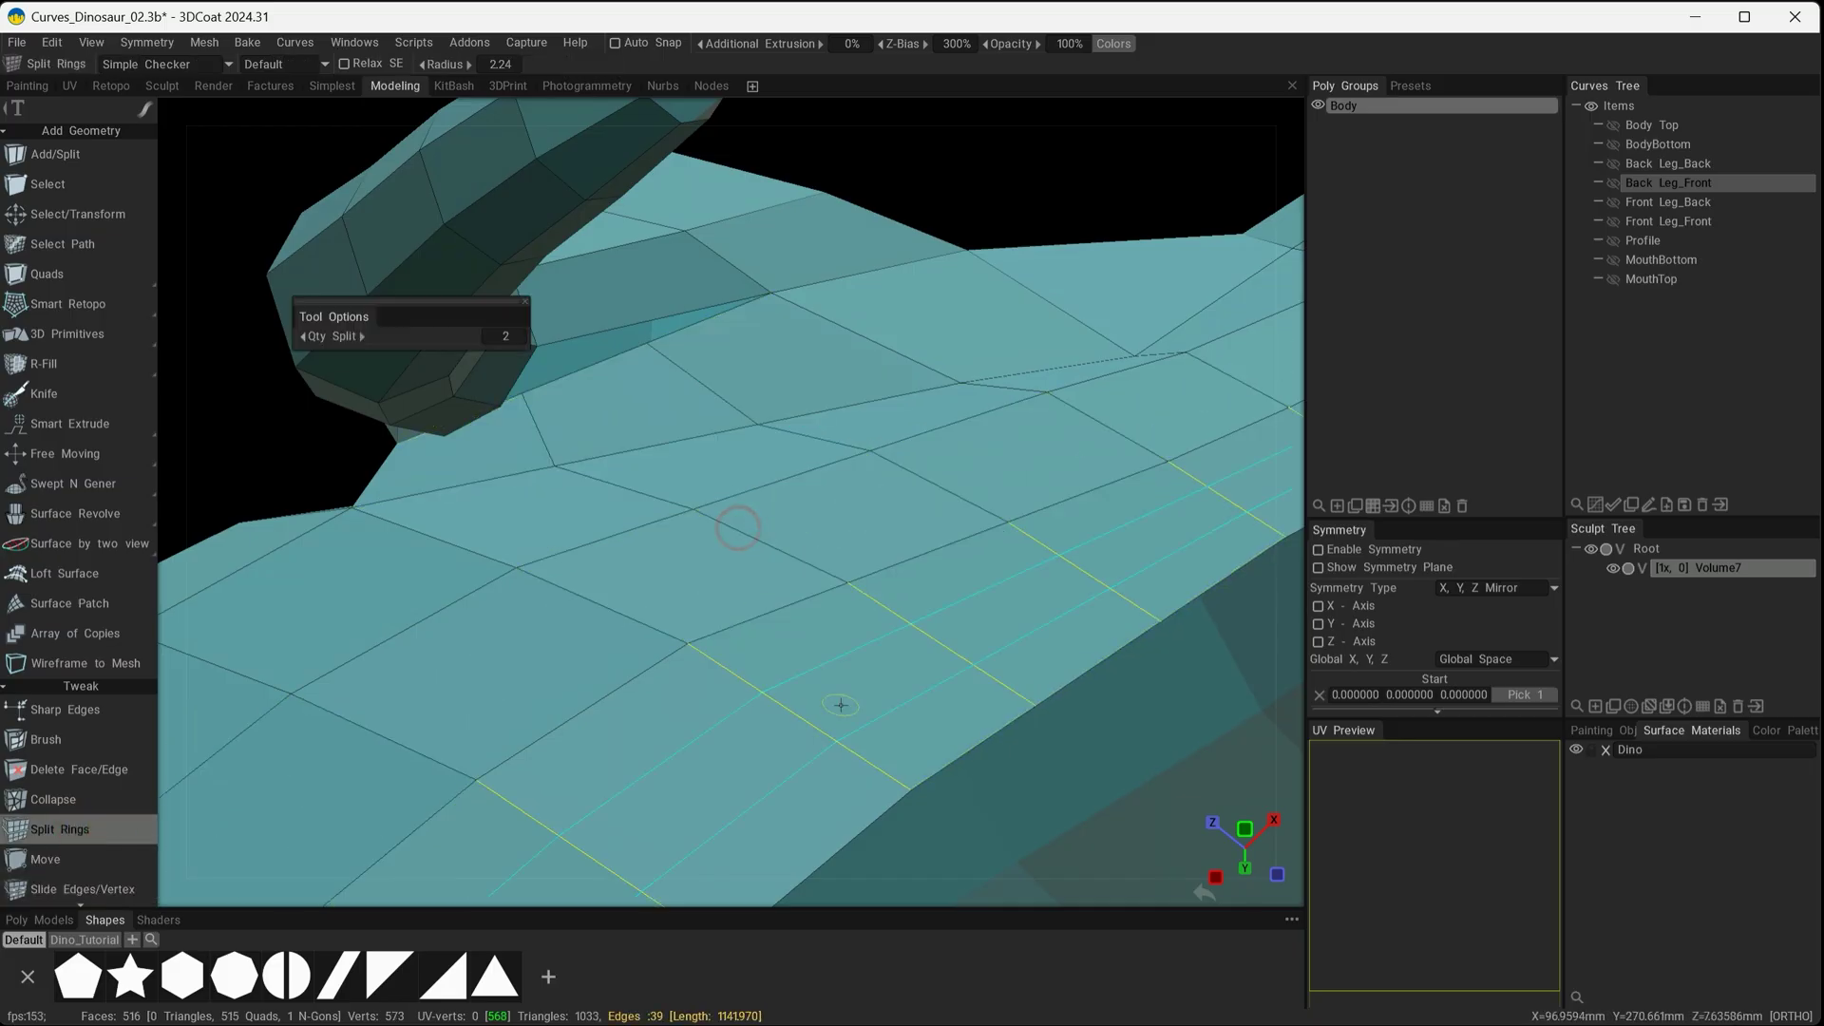
# Move individual vertices at the junction of the front leg and chest to even out the spacing of the faces
pyautogui.keyDown('alt'); pyautogui.moveTo(738, 526); pyautogui.dragTo(399, 494); pyautogui.keyUp('alt')
pyautogui.click(57, 866)
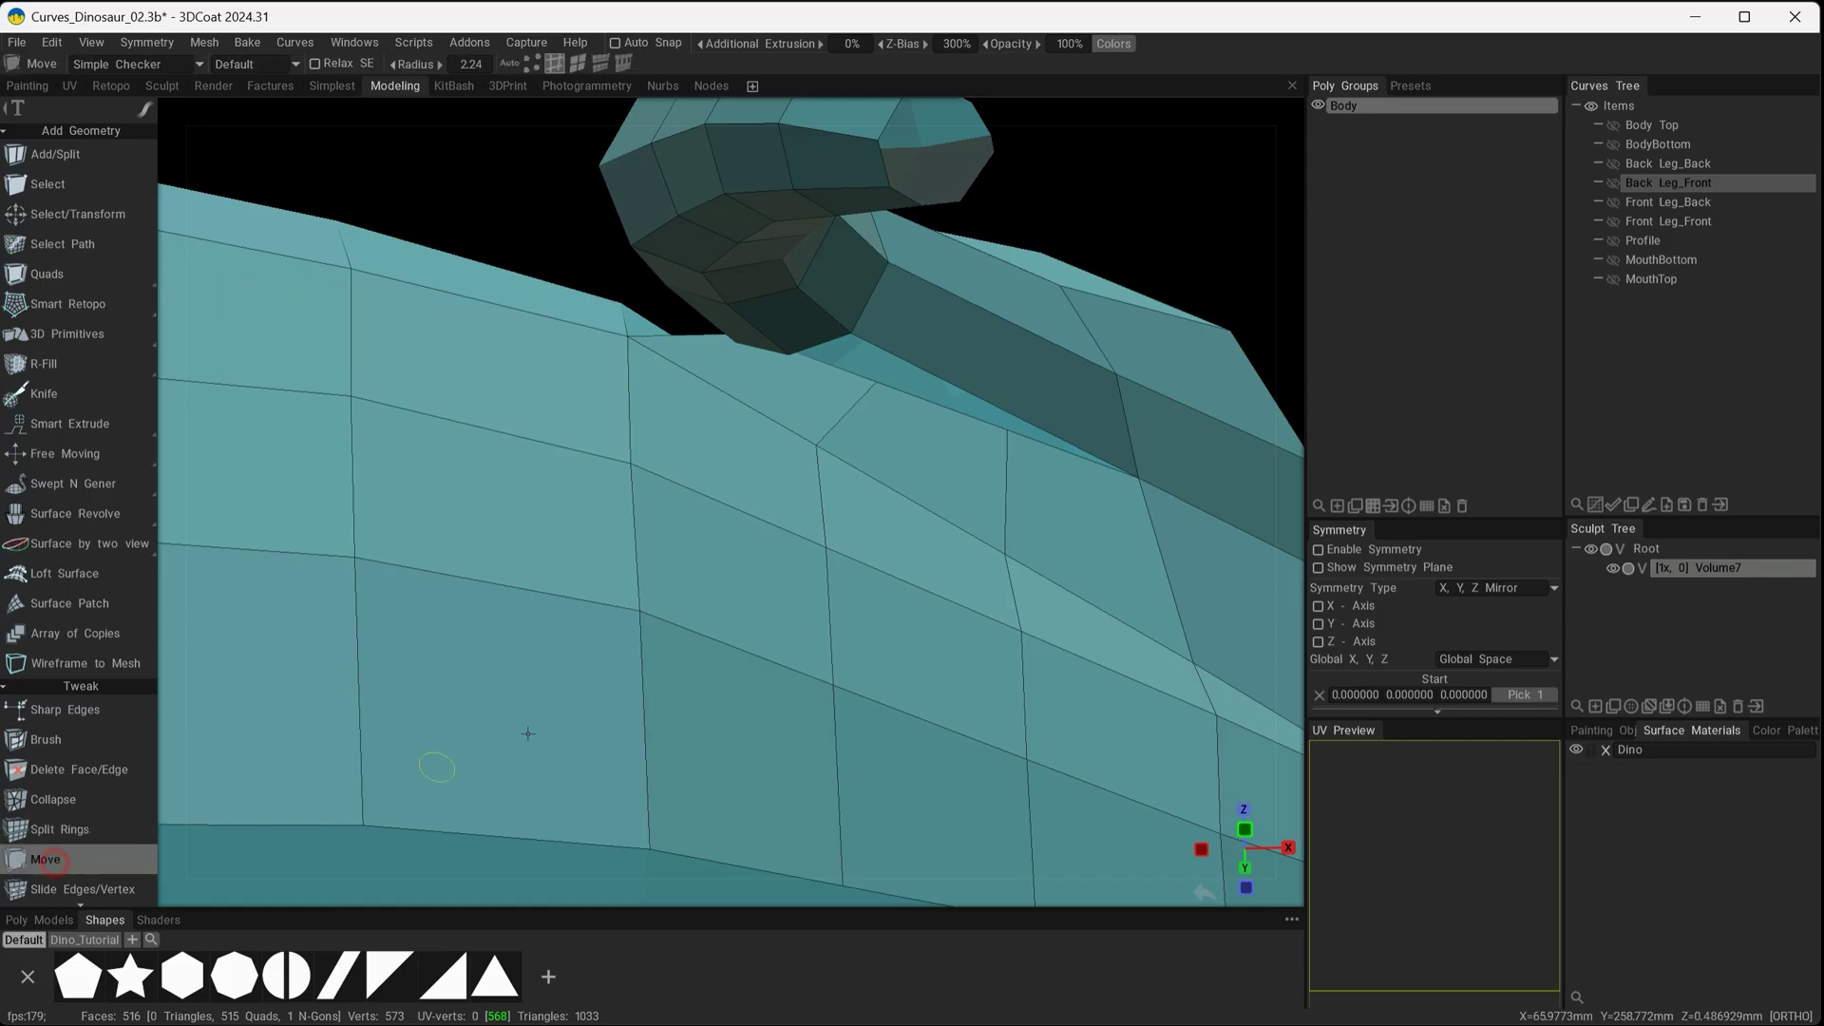
pyautogui.keyDown('alt'); pyautogui.moveTo(521, 689); pyautogui.dragTo(916, 493); pyautogui.keyUp('alt')
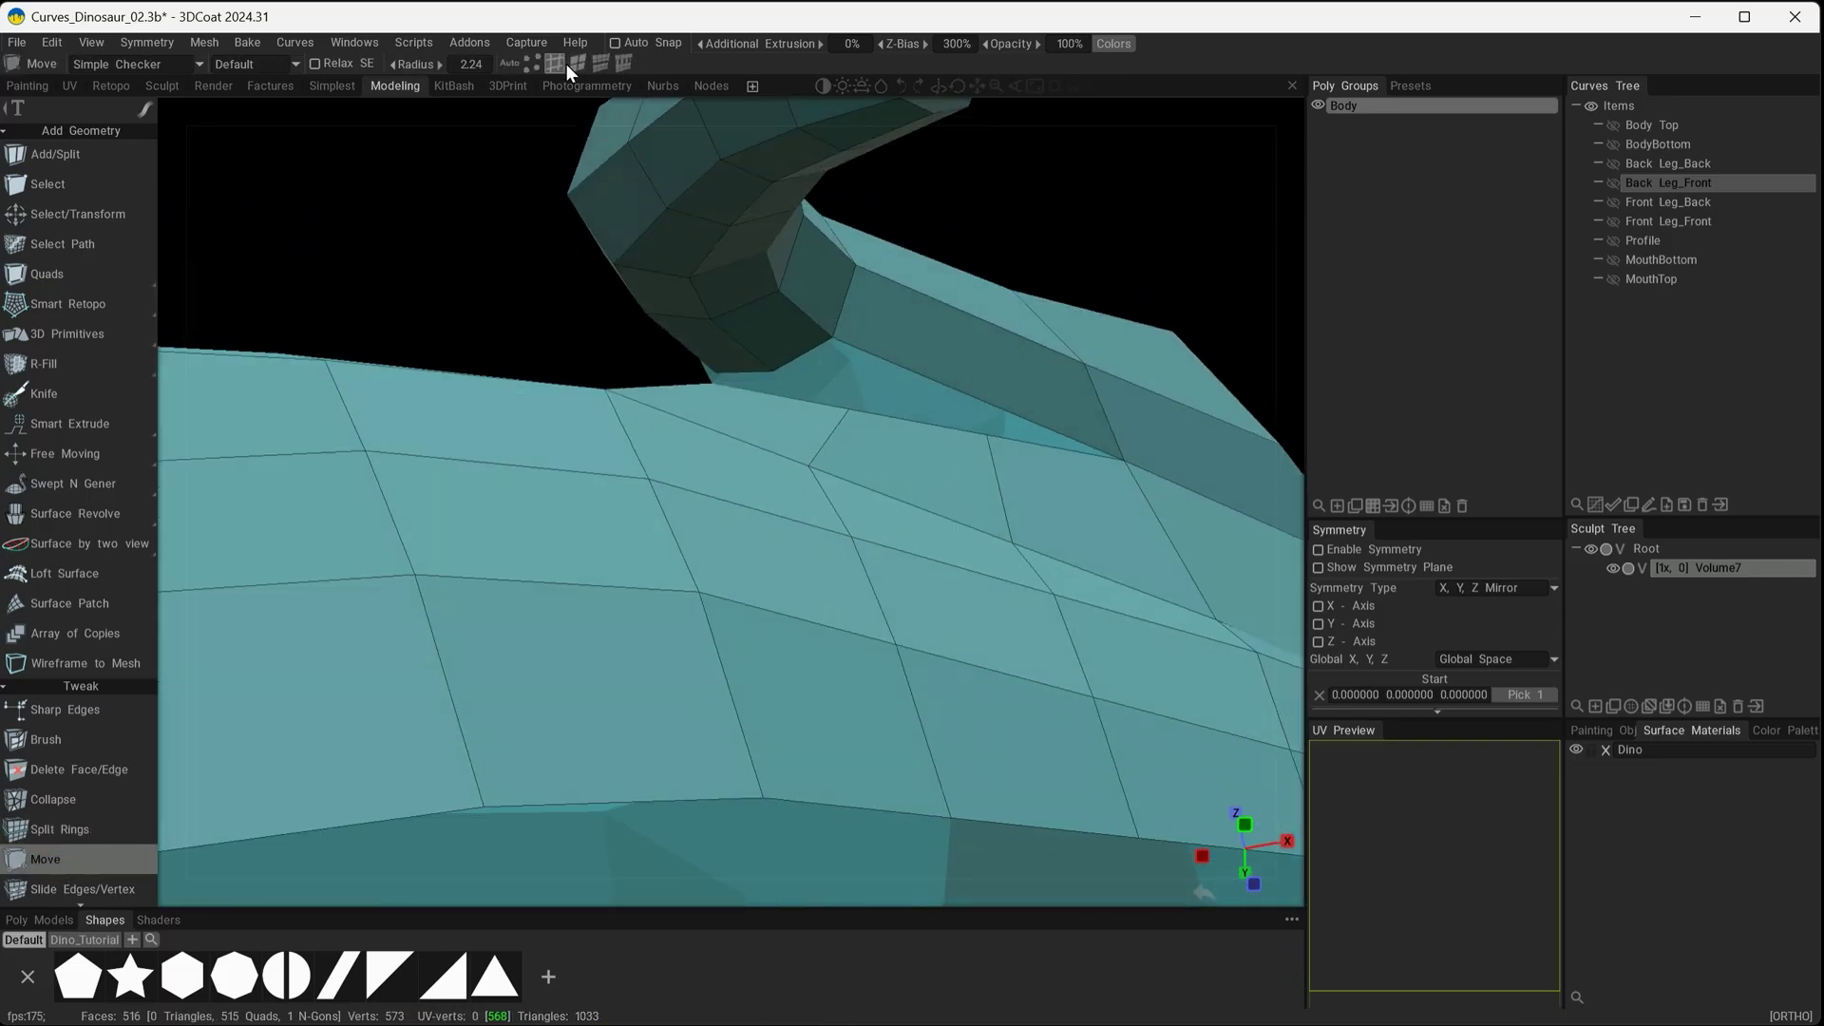
pyautogui.click(537, 63)
pyautogui.keyDown('alt'); pyautogui.moveTo(722, 309); pyautogui.dragTo(719, 774); pyautogui.keyUp('alt')
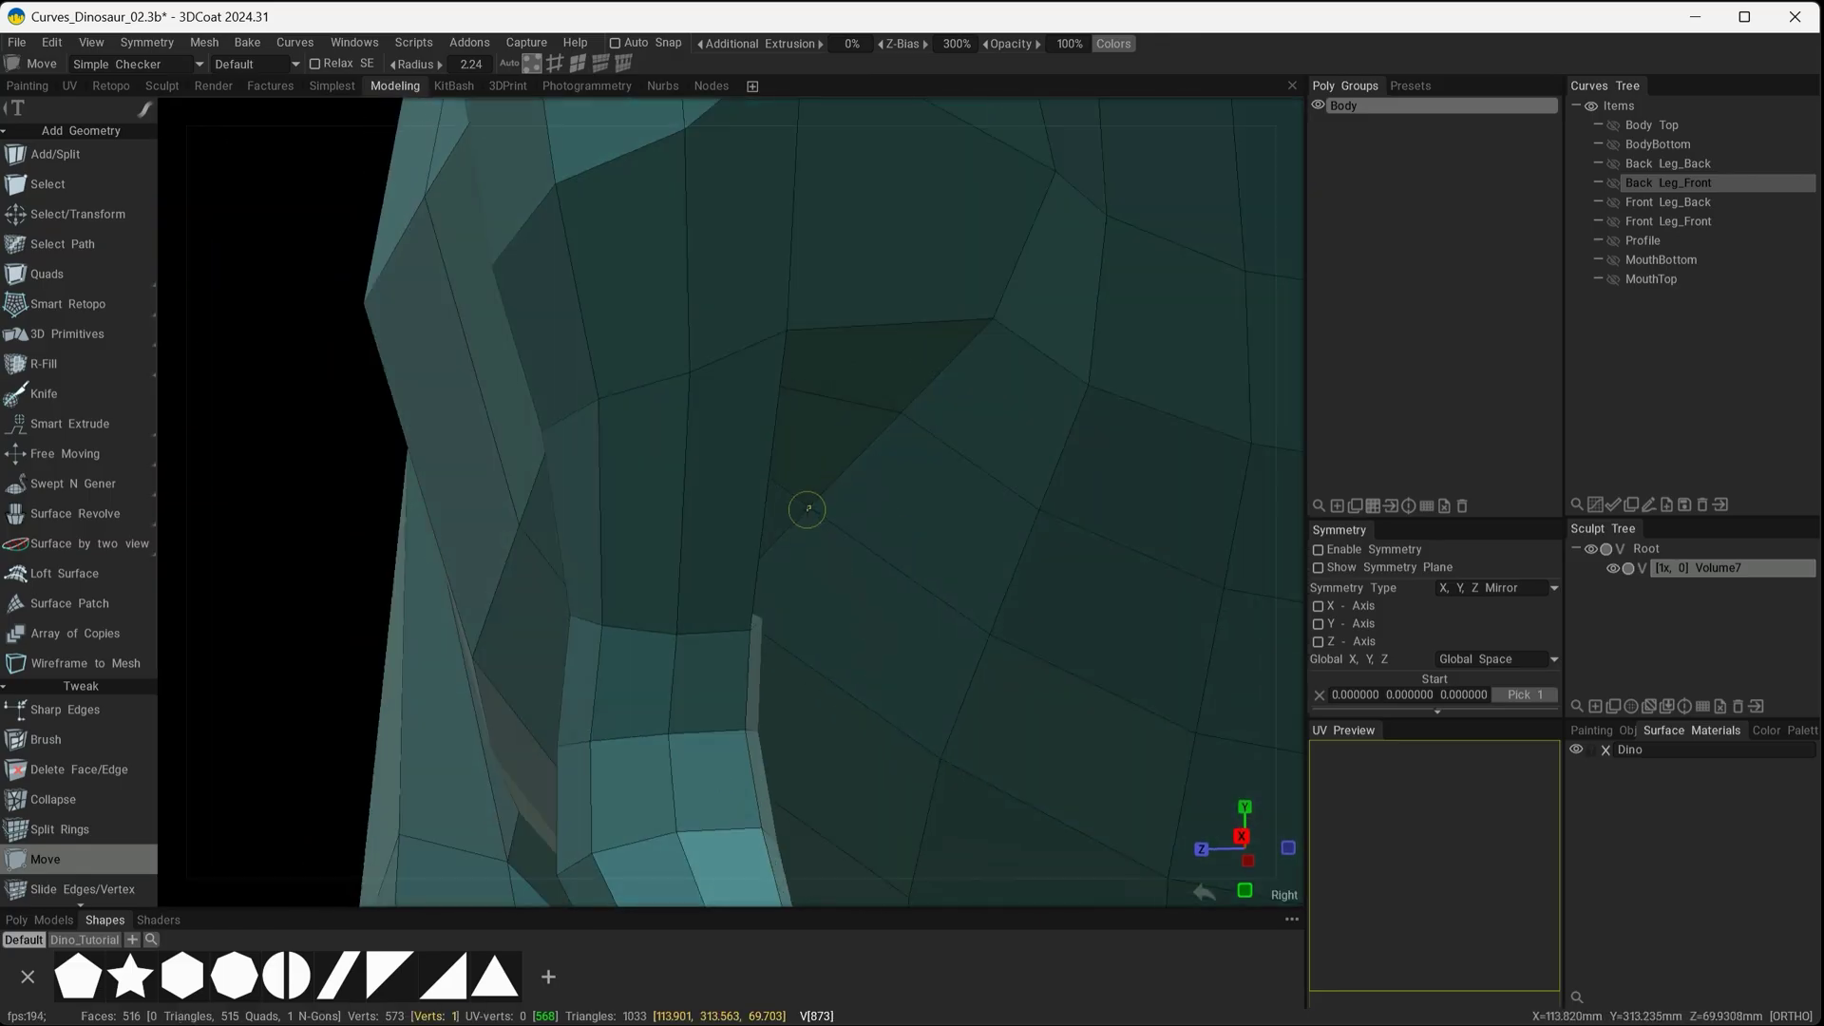
pyautogui.keyDown('alt'); pyautogui.moveTo(1022, 643); pyautogui.dragTo(815, 526); pyautogui.keyUp('alt')
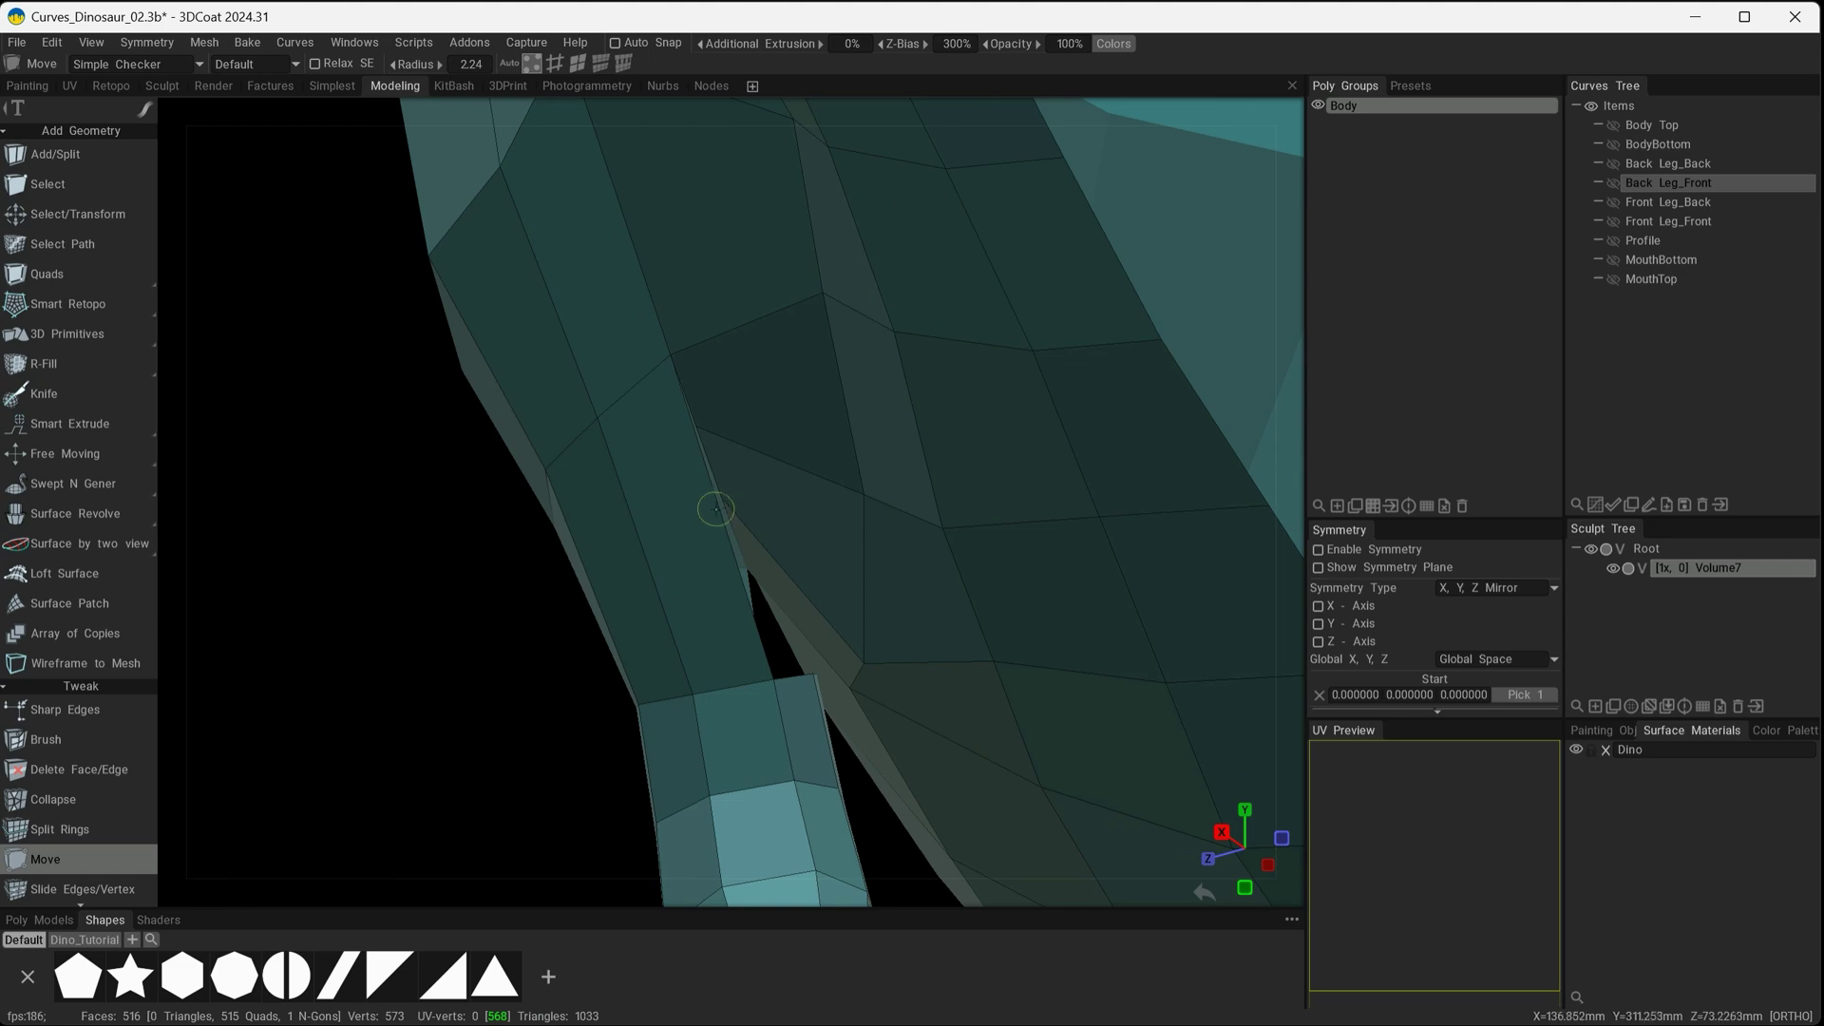
pyautogui.keyDown('alt'); pyautogui.moveTo(855, 627); pyautogui.dragTo(901, 589); pyautogui.keyUp('alt')
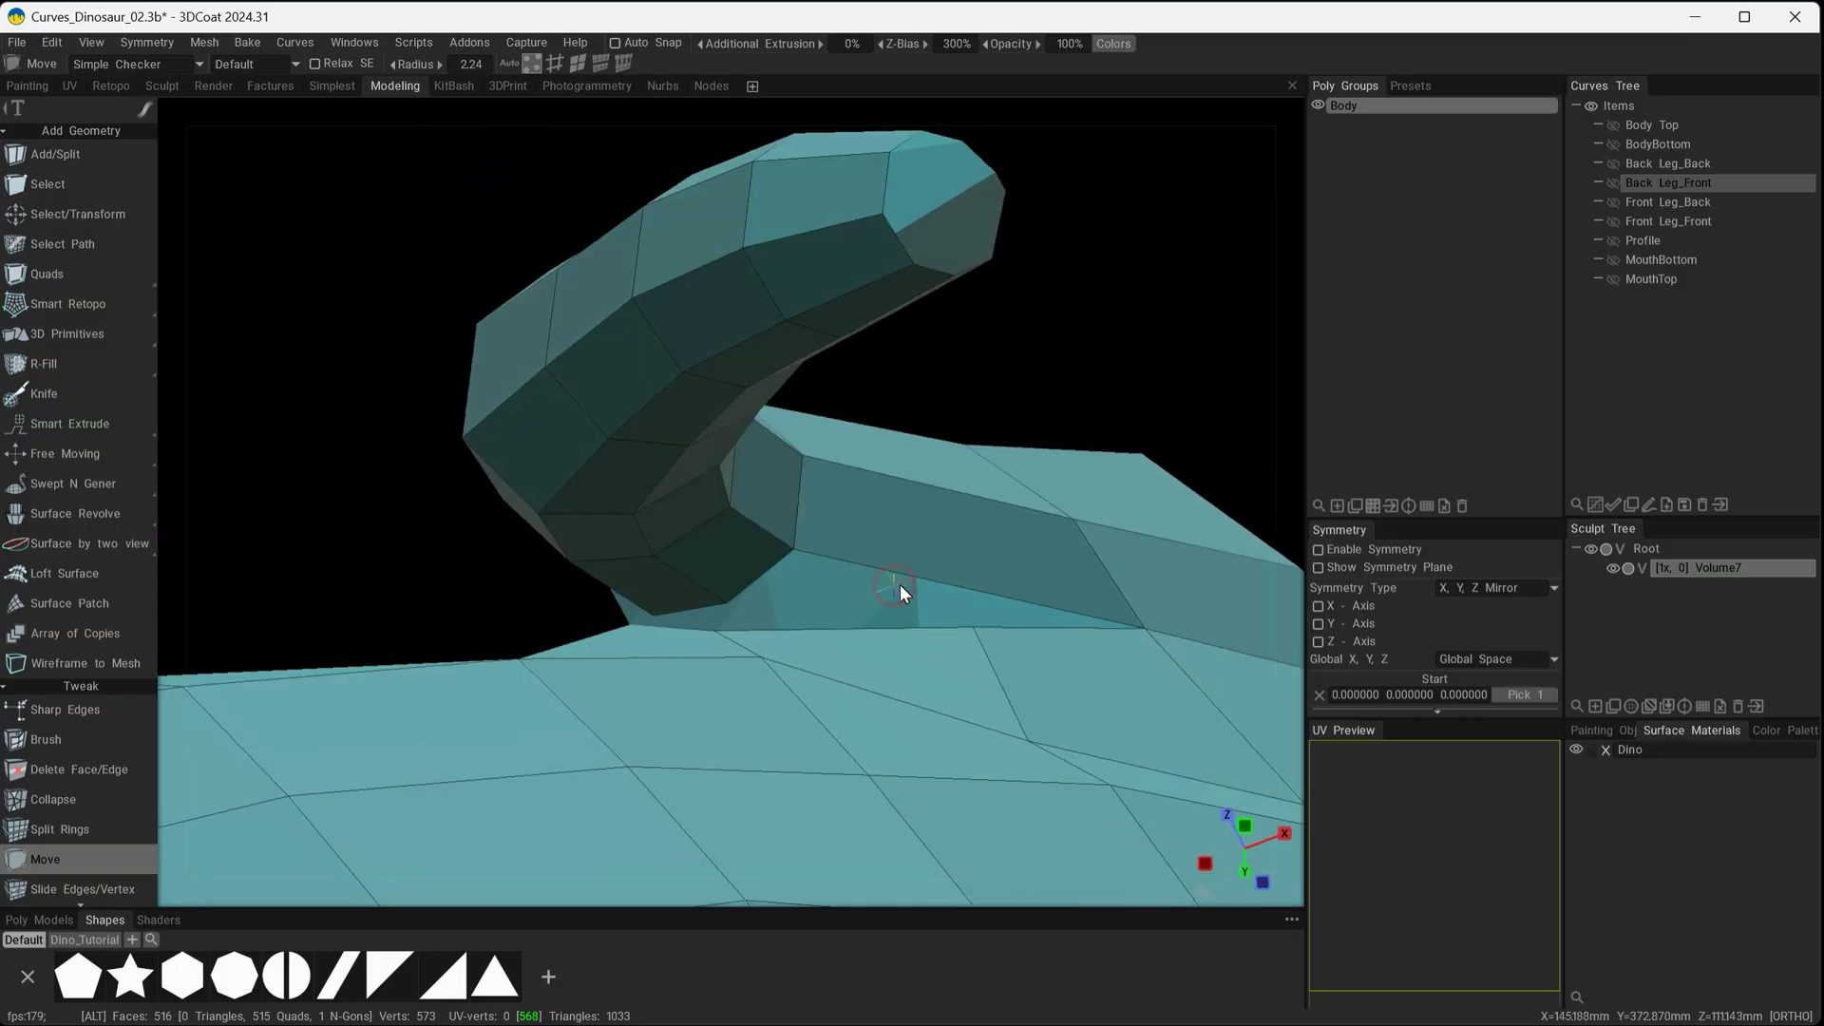
pyautogui.moveTo(794, 548); pyautogui.dragTo(803, 459)
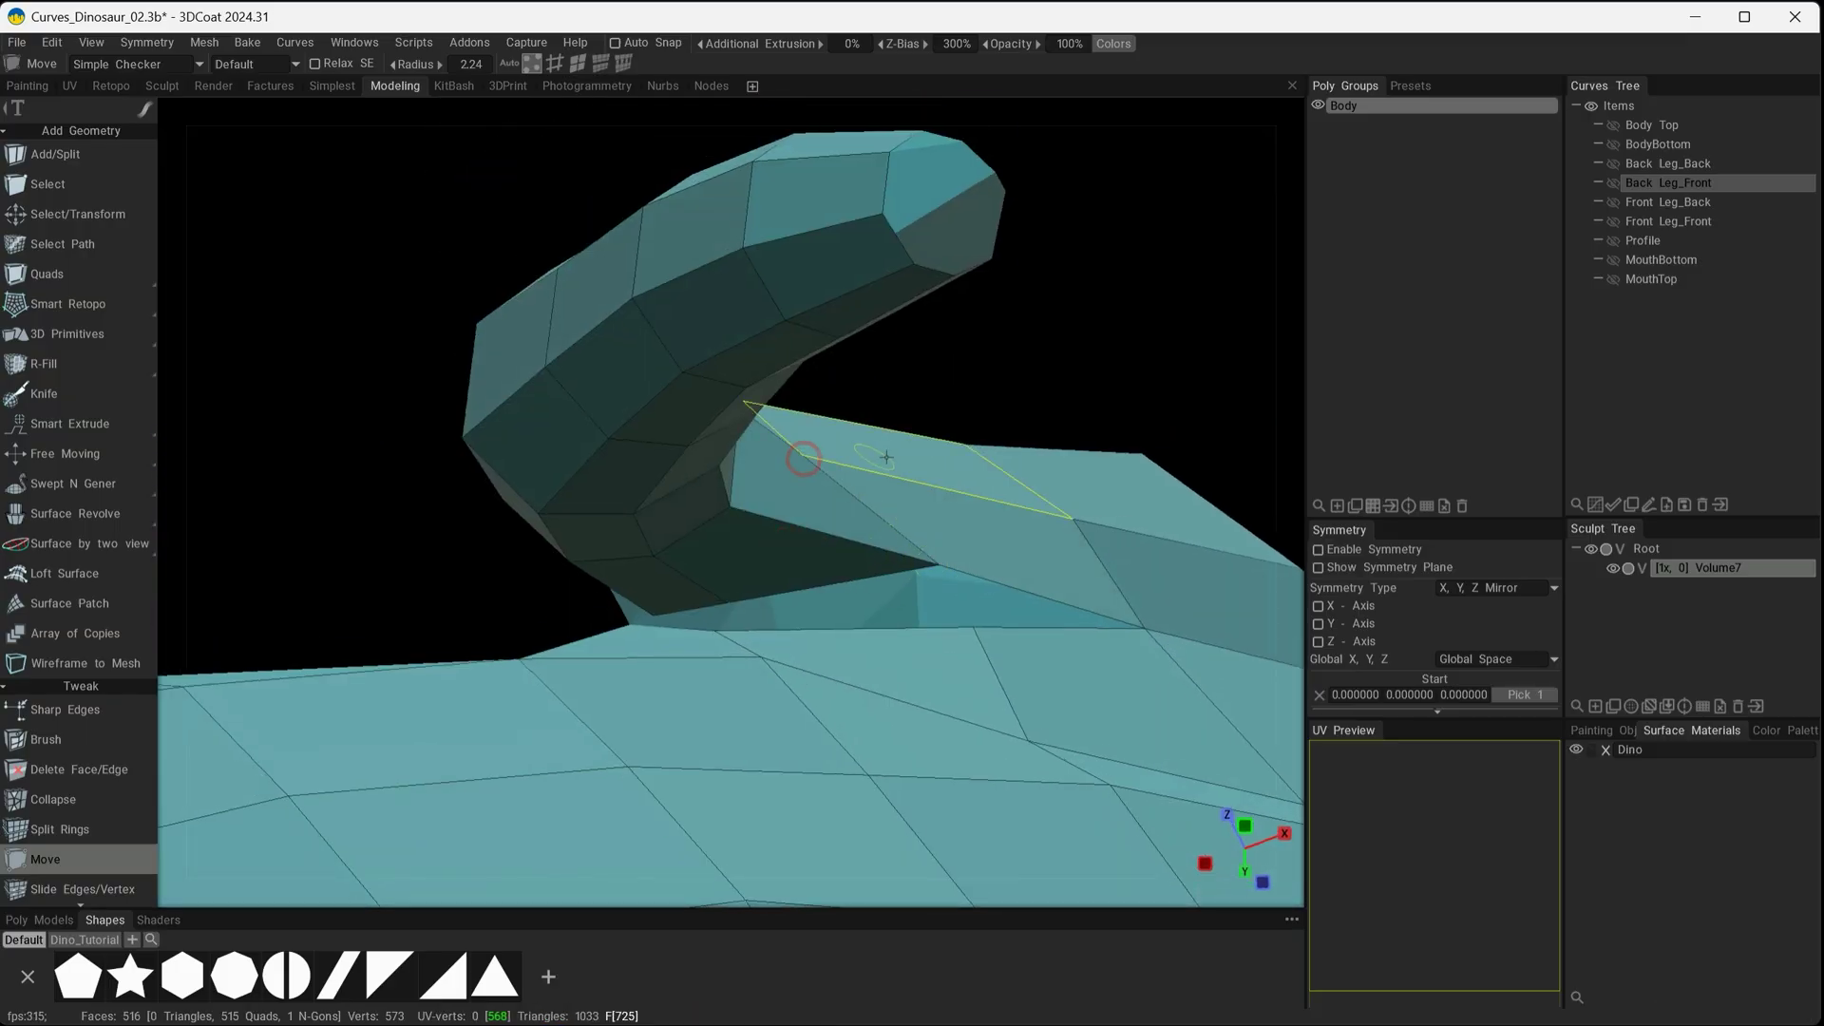
pyautogui.keyDown('alt'); pyautogui.moveTo(806, 455); pyautogui.dragTo(959, 503); pyautogui.keyUp('alt')
pyautogui.moveTo(802, 496); pyautogui.dragTo(900, 476)
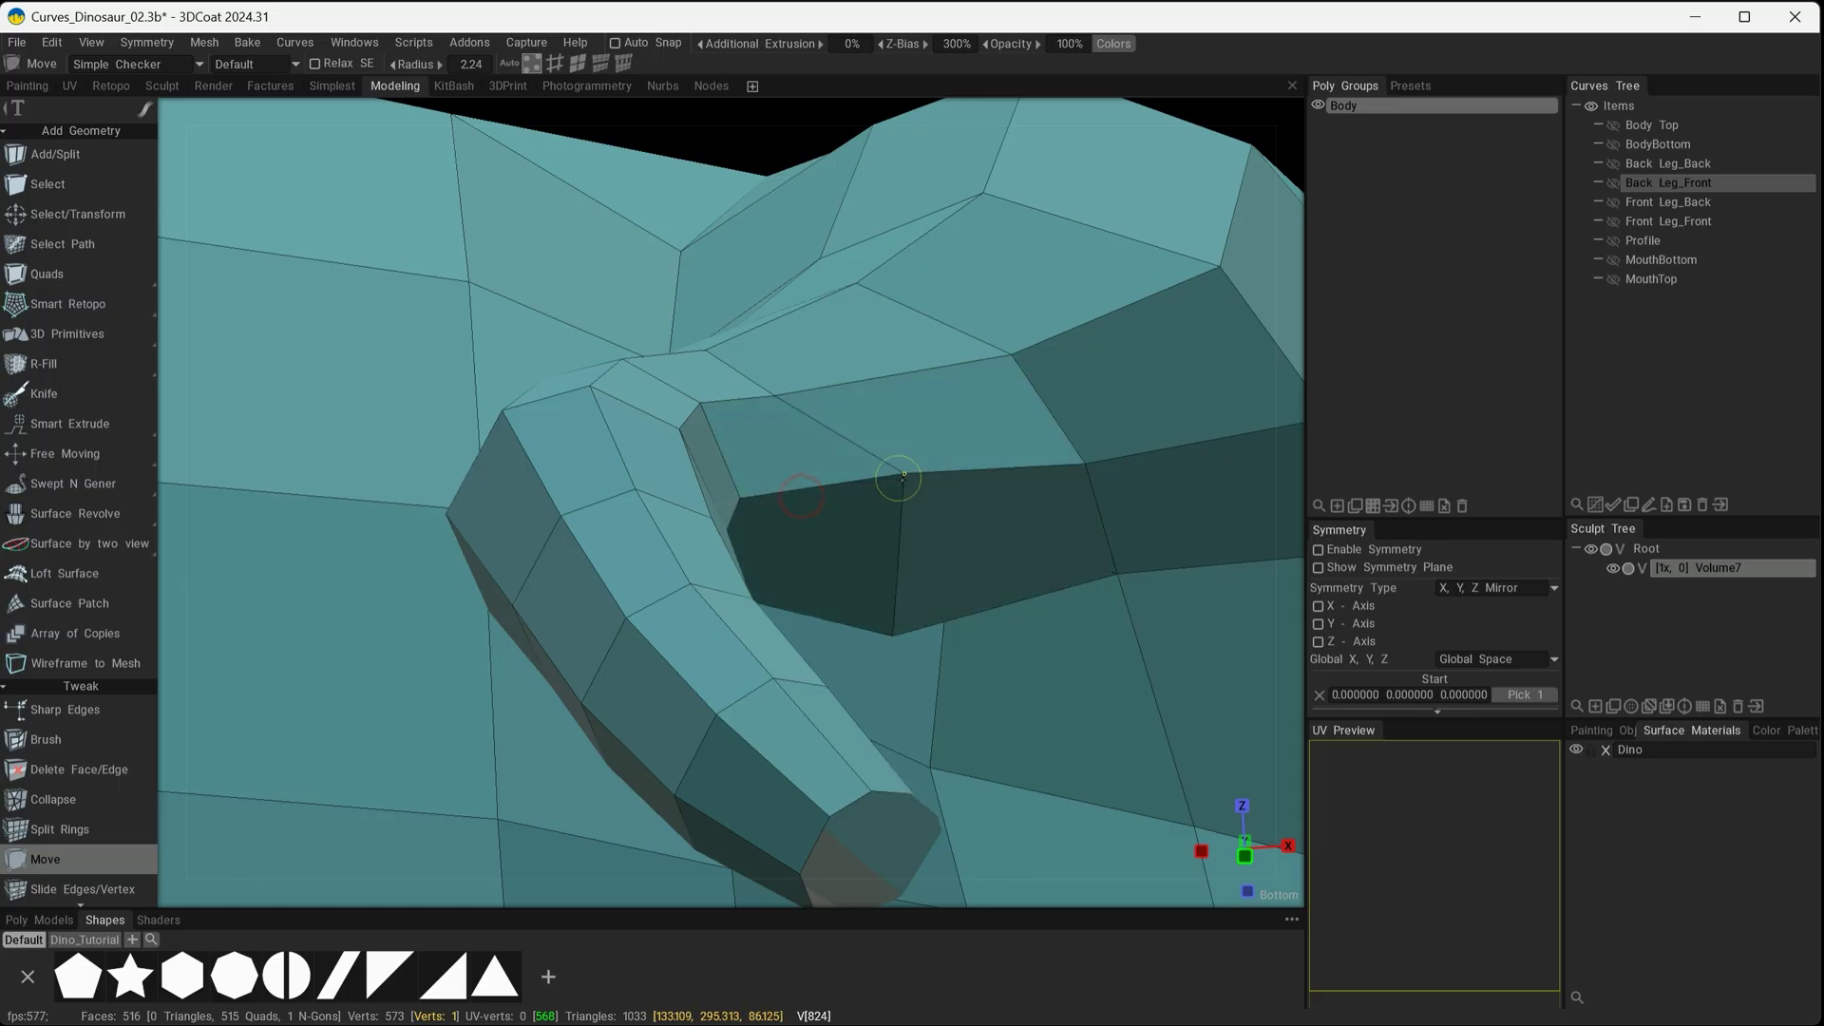
pyautogui.moveTo(770, 394); pyautogui.dragTo(832, 371)
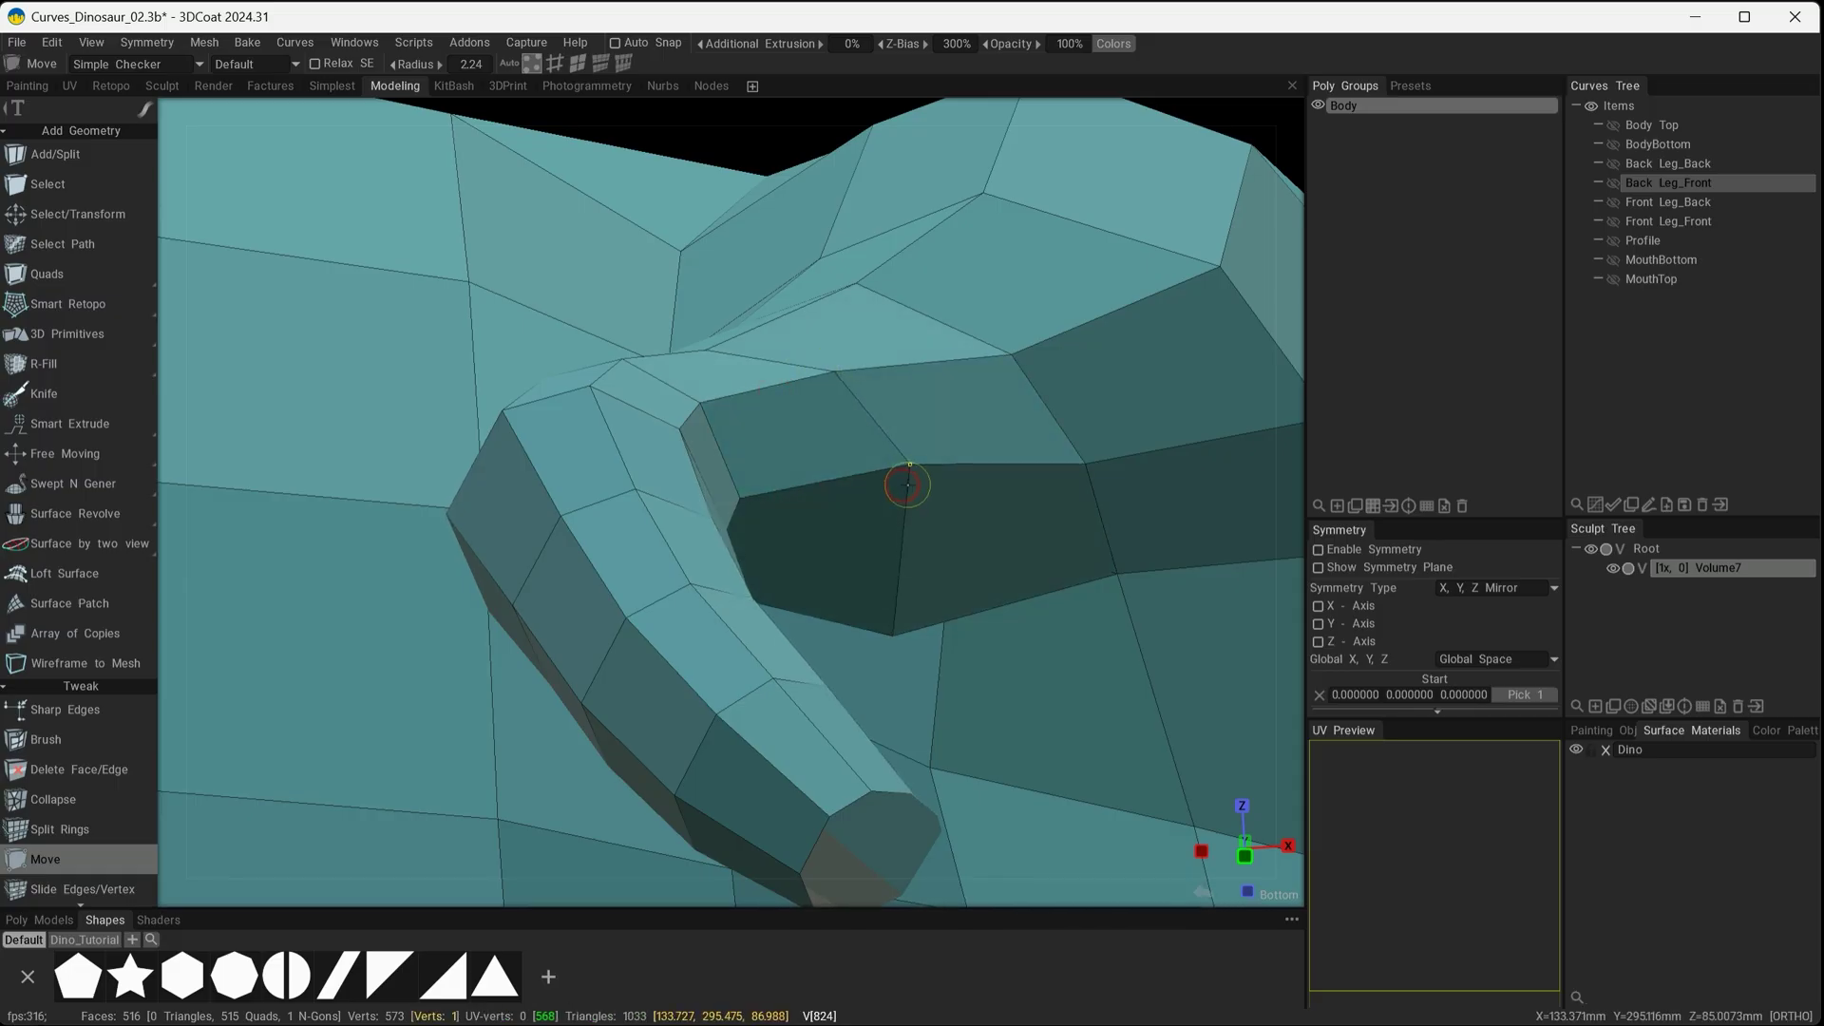
# Move the vertices along the seam between the inner front leg and belly, merging duplicates with their neighbours
pyautogui.keyDown('alt'); pyautogui.moveTo(899, 634); pyautogui.dragTo(573, 854); pyautogui.keyUp('alt')
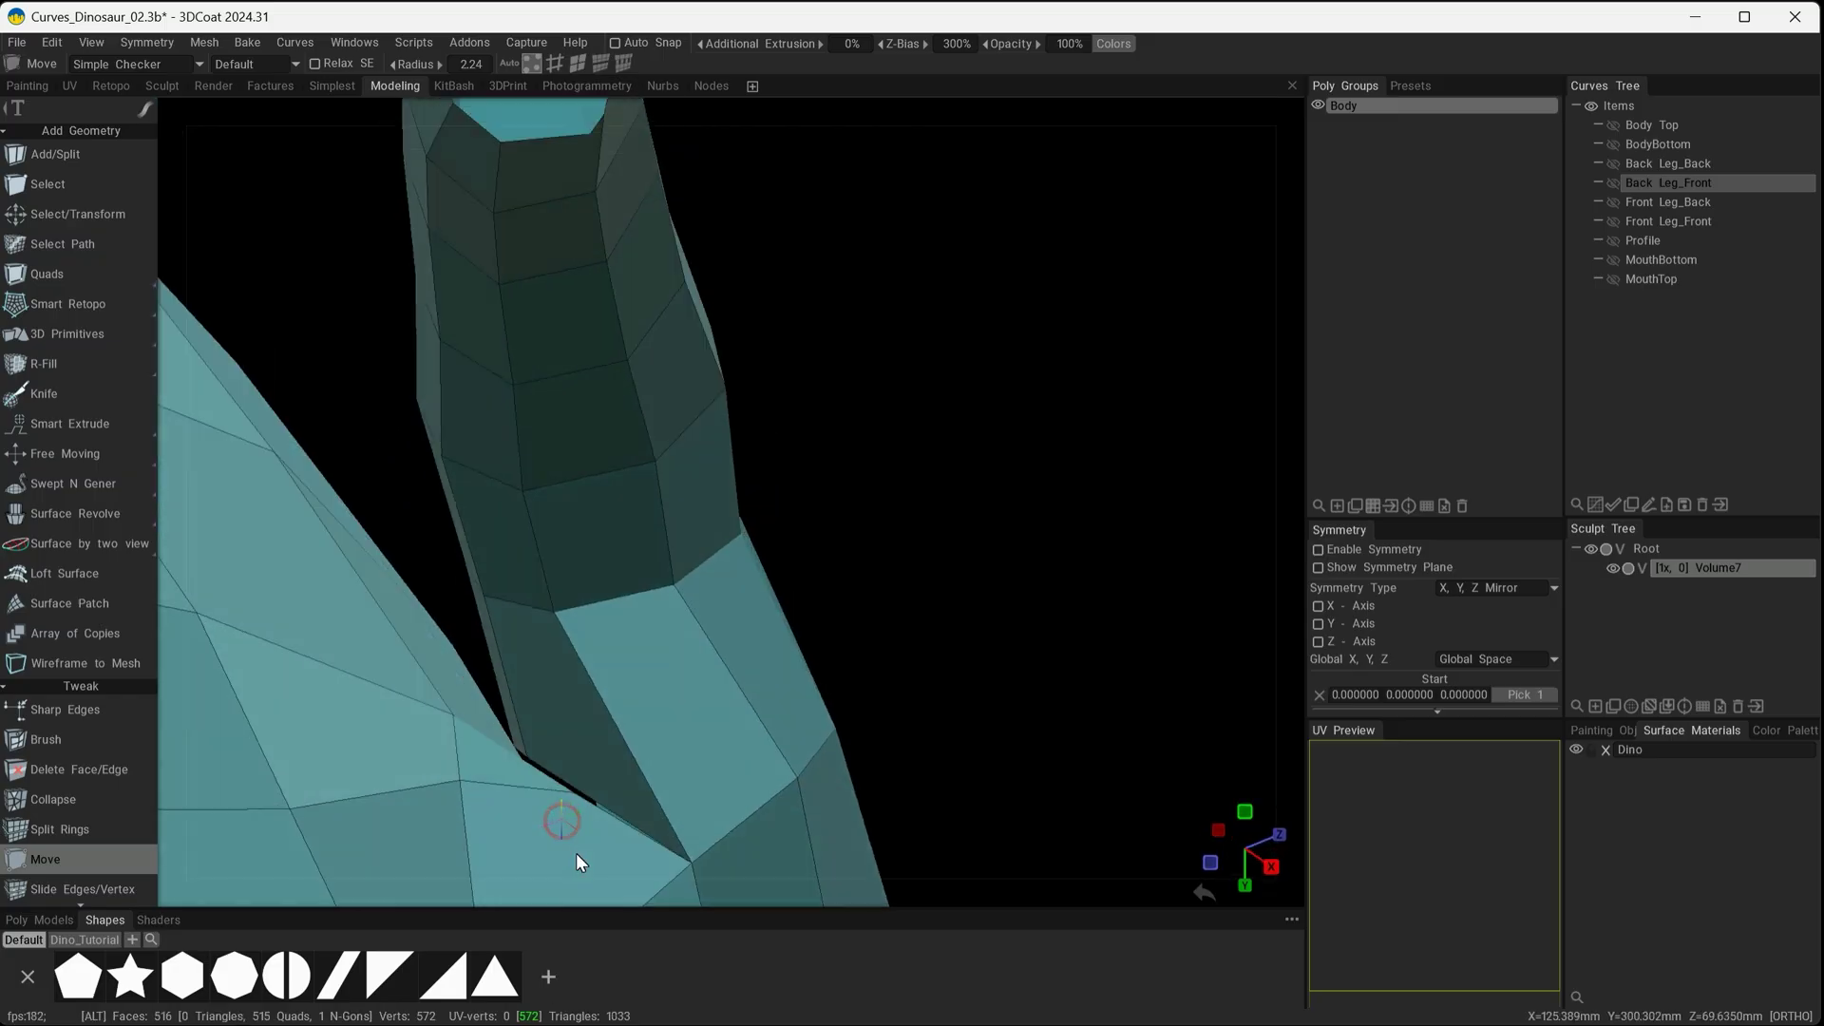
pyautogui.click(528, 790)
pyautogui.keyDown('alt'); pyautogui.moveTo(522, 768); pyautogui.dragTo(886, 572); pyautogui.keyUp('alt')
pyautogui.moveTo(757, 369); pyautogui.dragTo(835, 379)
pyautogui.click(787, 457)
pyautogui.keyDown('alt'); pyautogui.moveTo(855, 475); pyautogui.dragTo(661, 560); pyautogui.keyUp('alt')
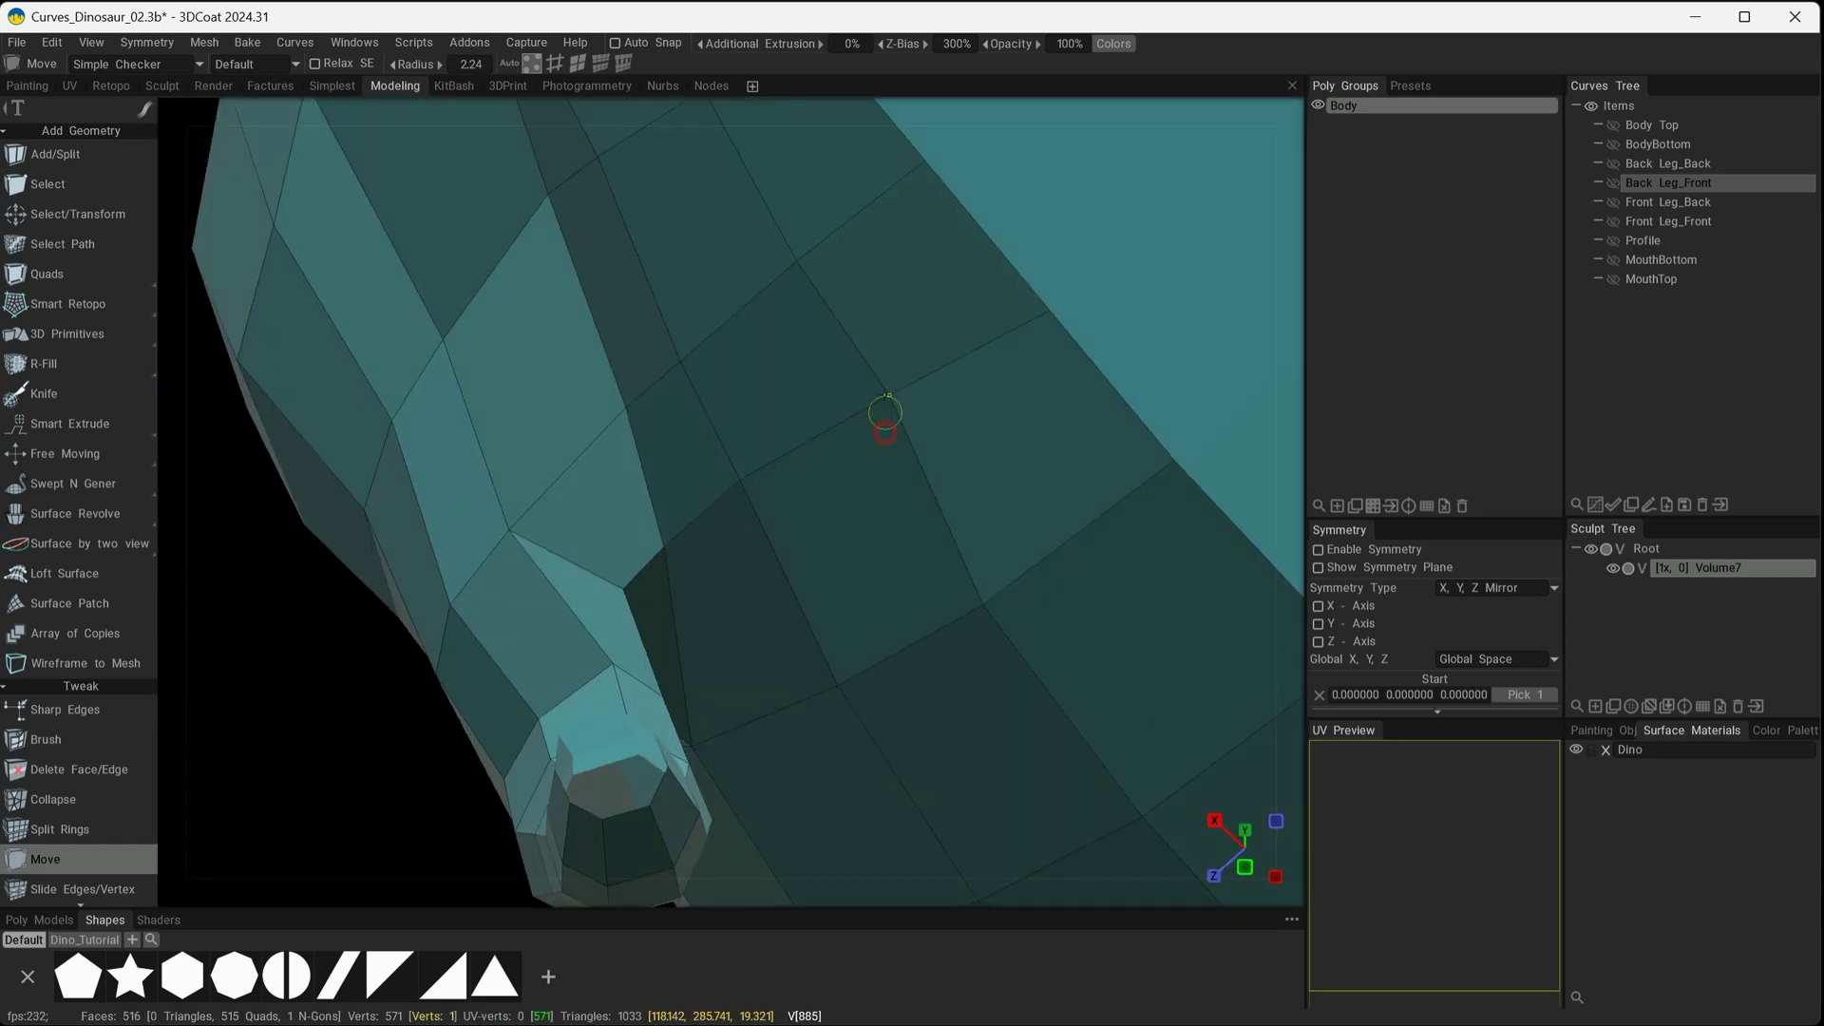
# Collapse the seven short cross edges in one column down the front leg, from the armpit to its open end
pyautogui.keyDown('alt'); pyautogui.moveTo(865, 605); pyautogui.dragTo(756, 737); pyautogui.keyUp('alt')
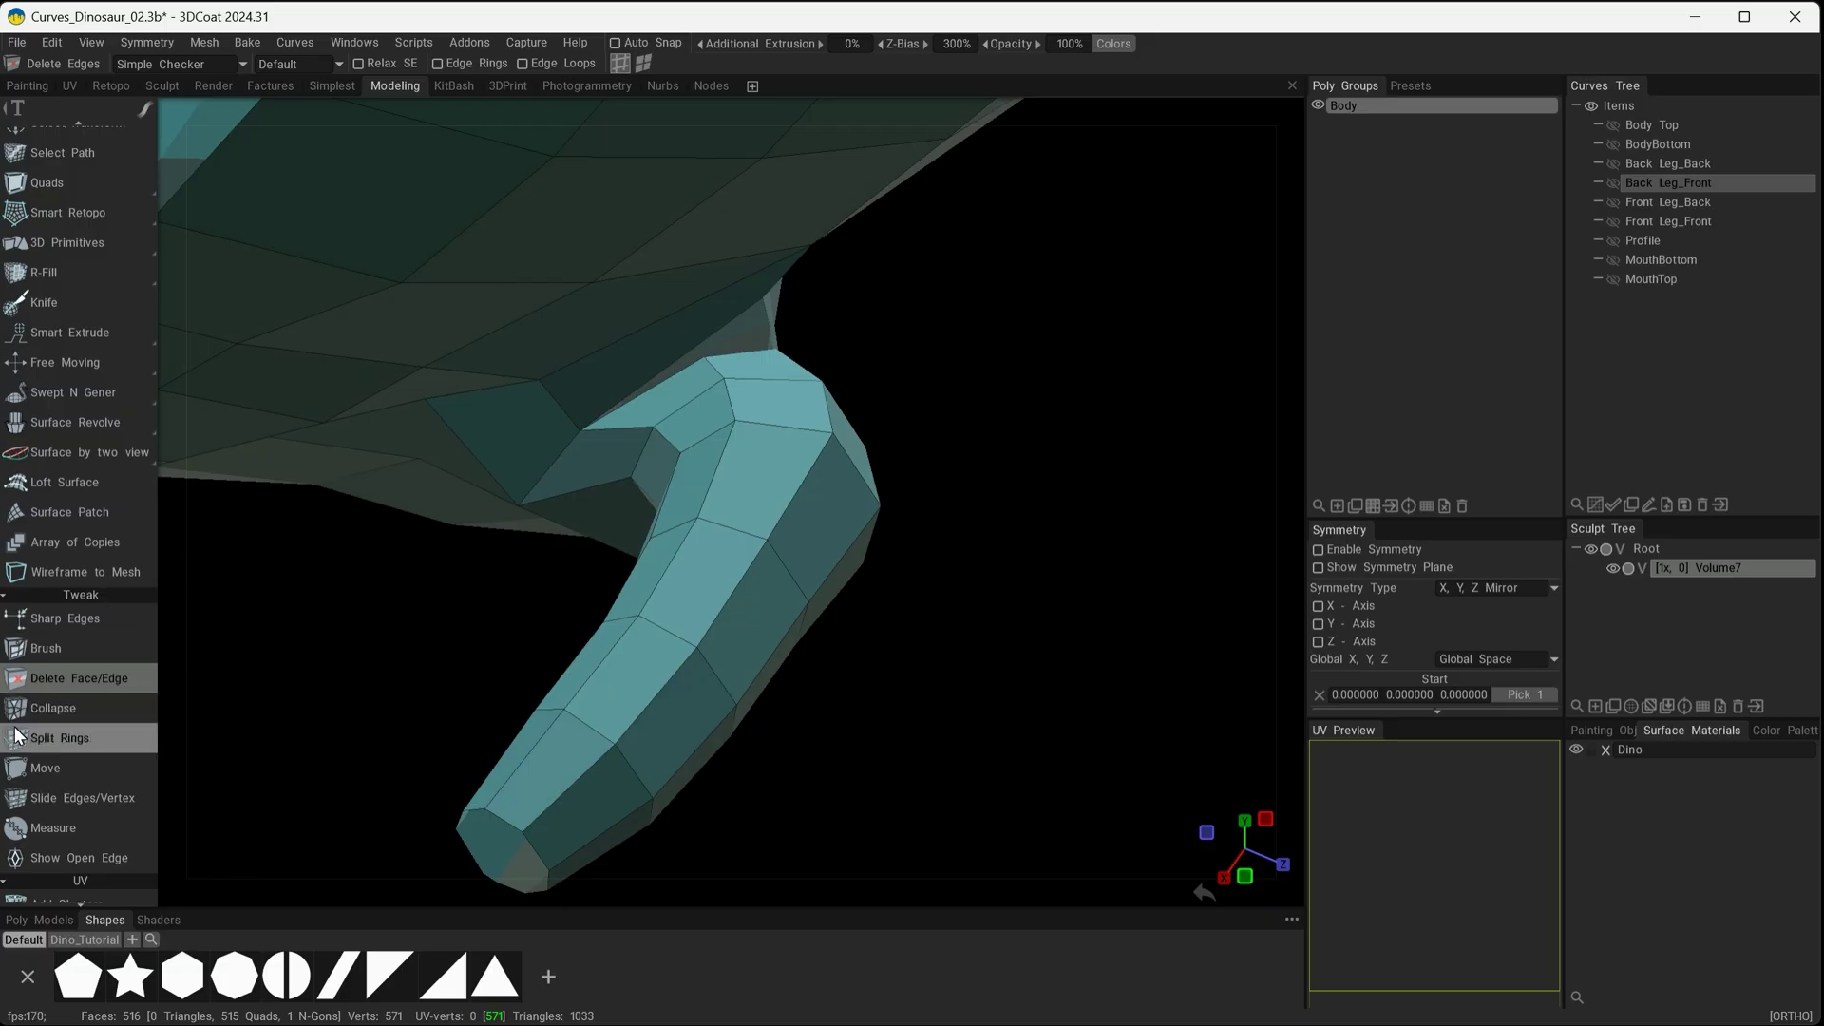
pyautogui.click(38, 708)
pyautogui.click(727, 354)
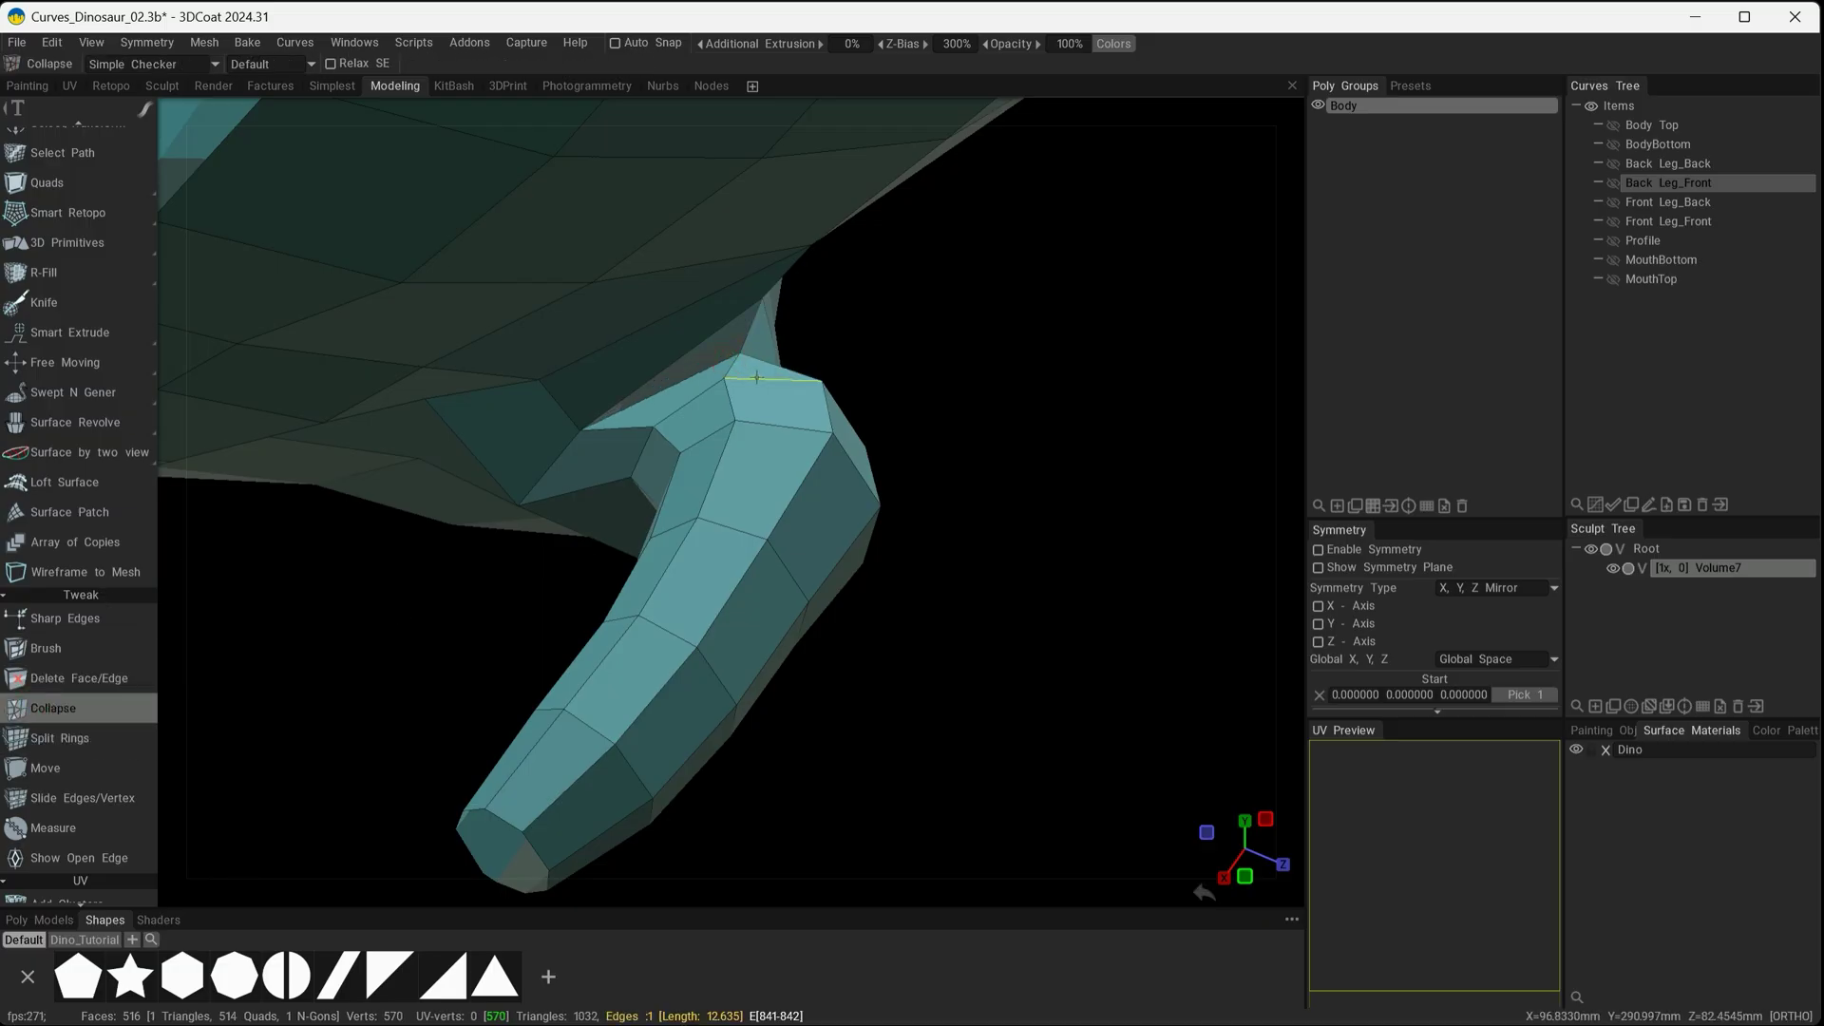
pyautogui.click(755, 377)
pyautogui.click(767, 424)
pyautogui.click(734, 527)
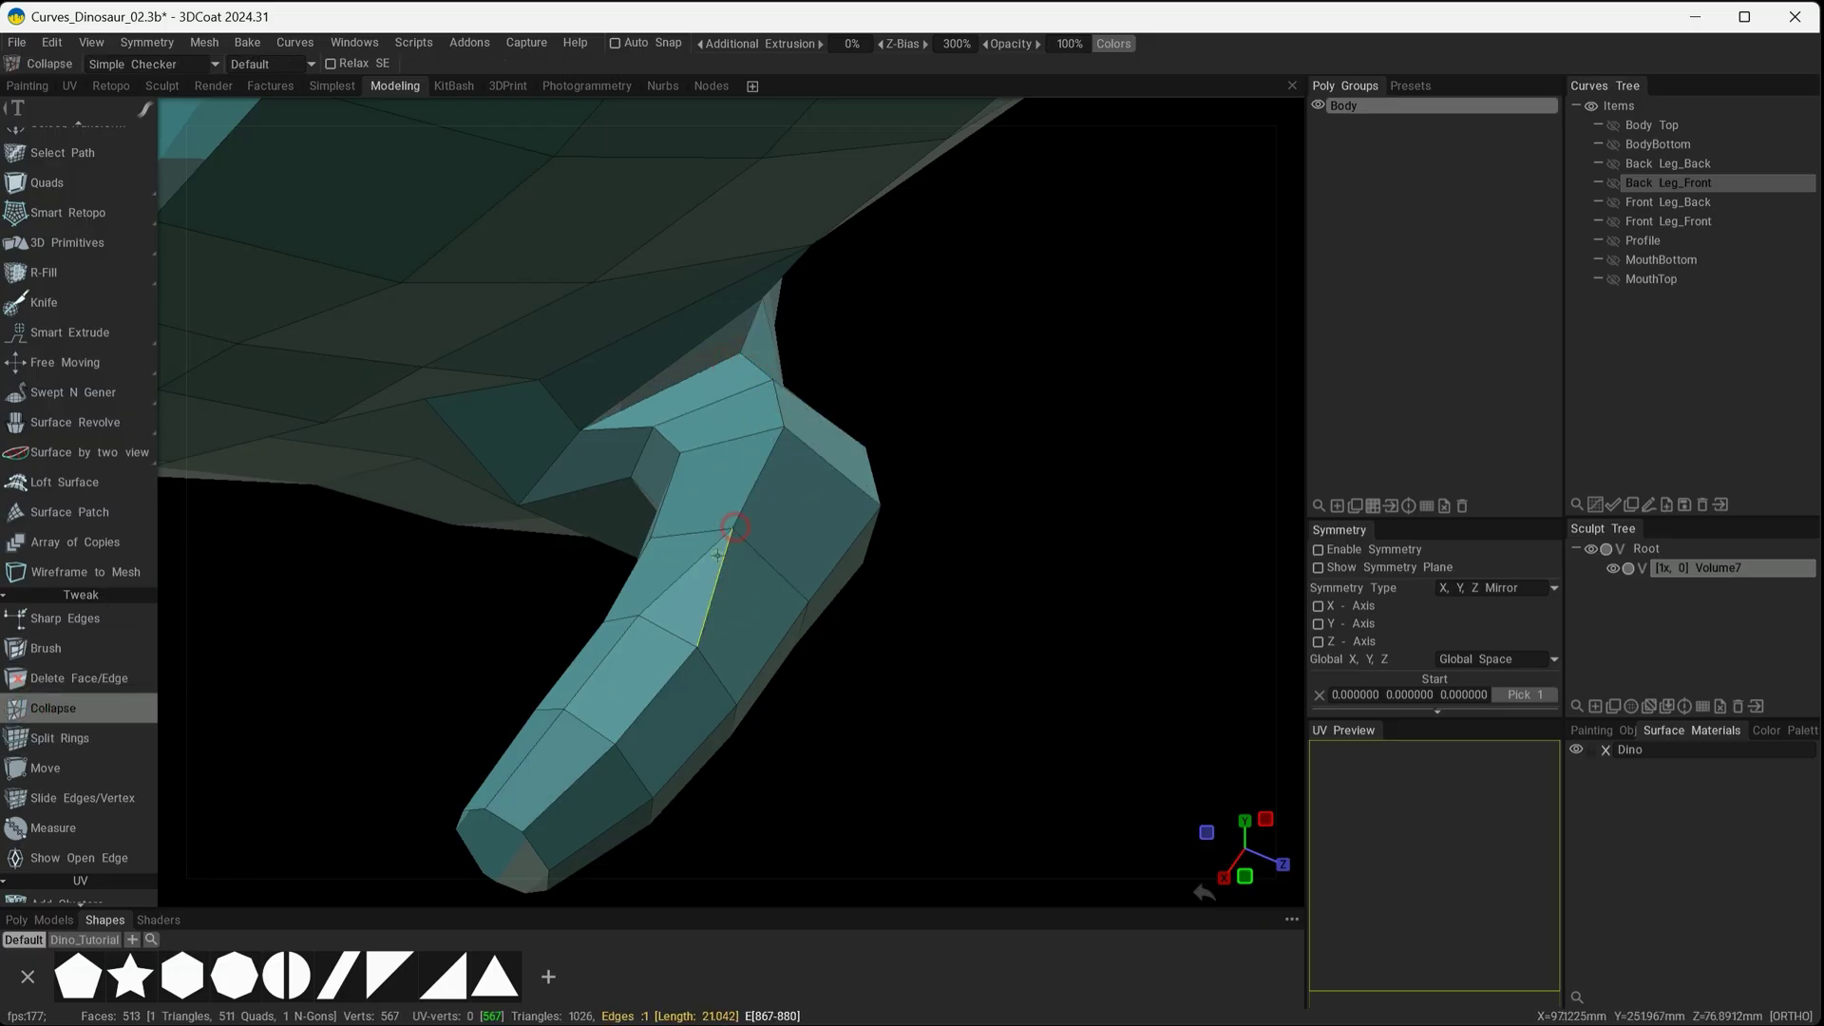
pyautogui.click(664, 645)
pyautogui.click(587, 719)
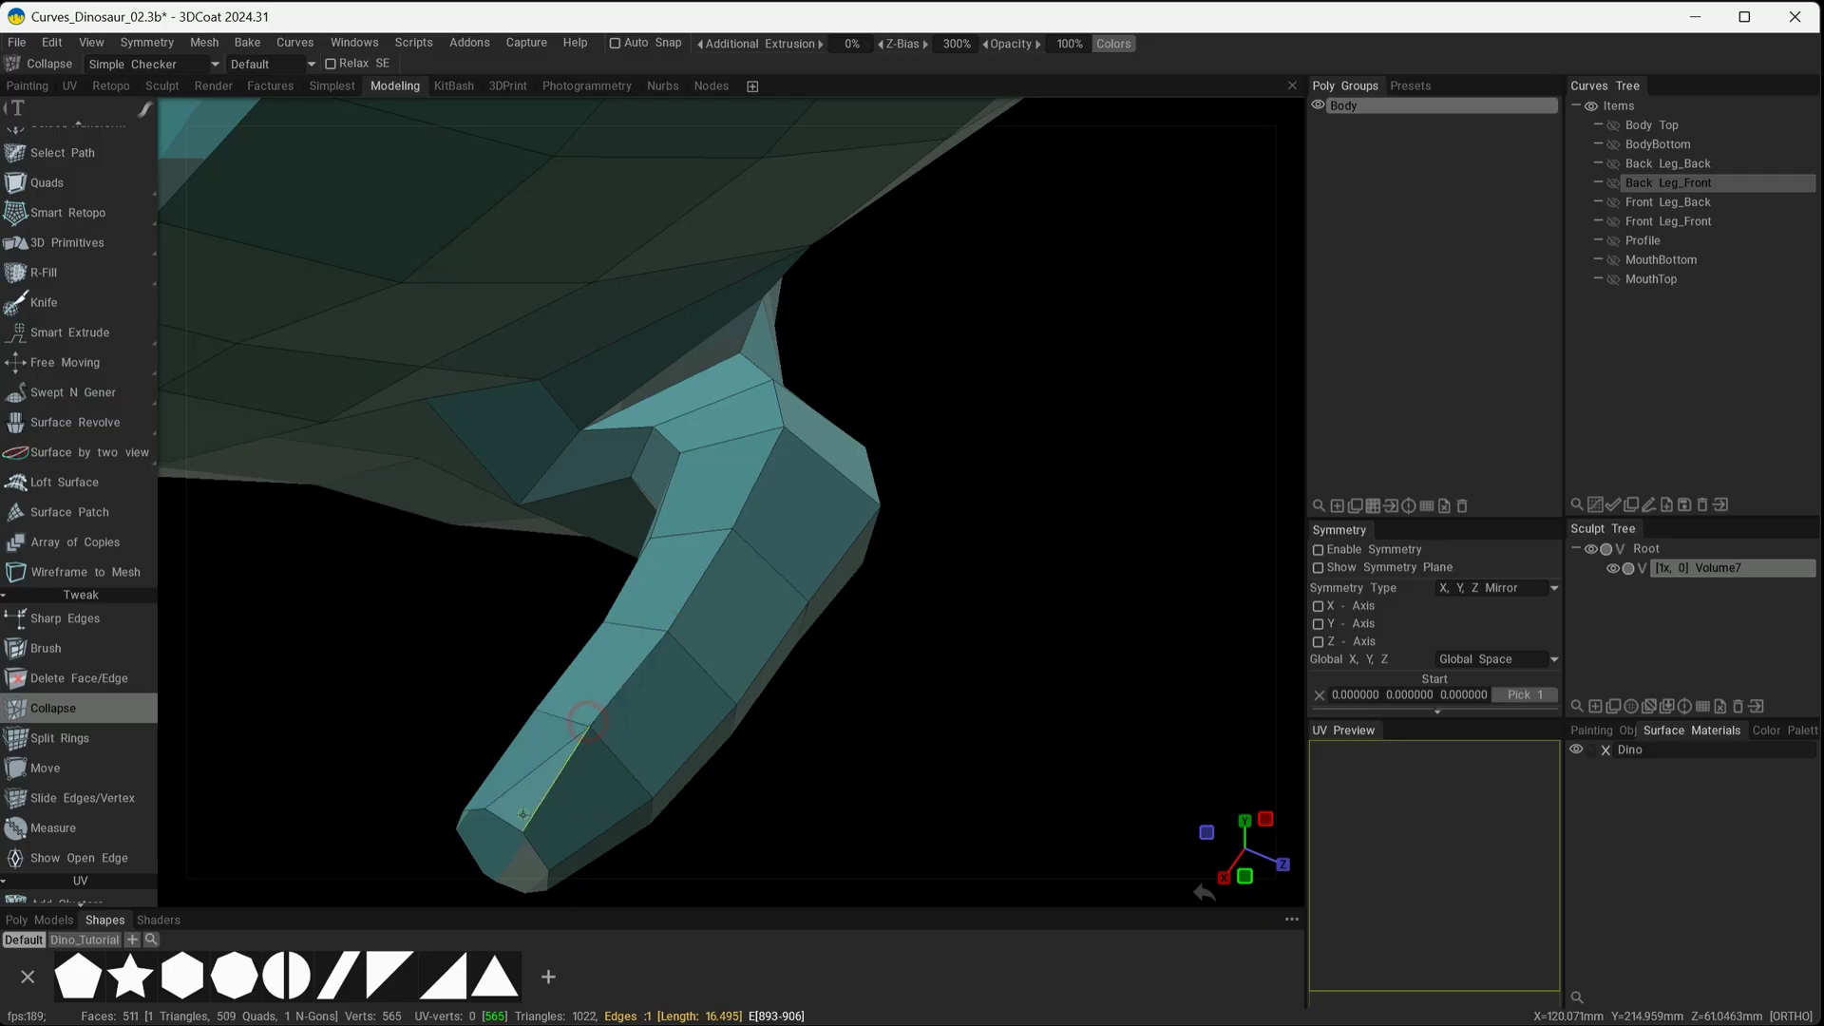
pyautogui.click(504, 822)
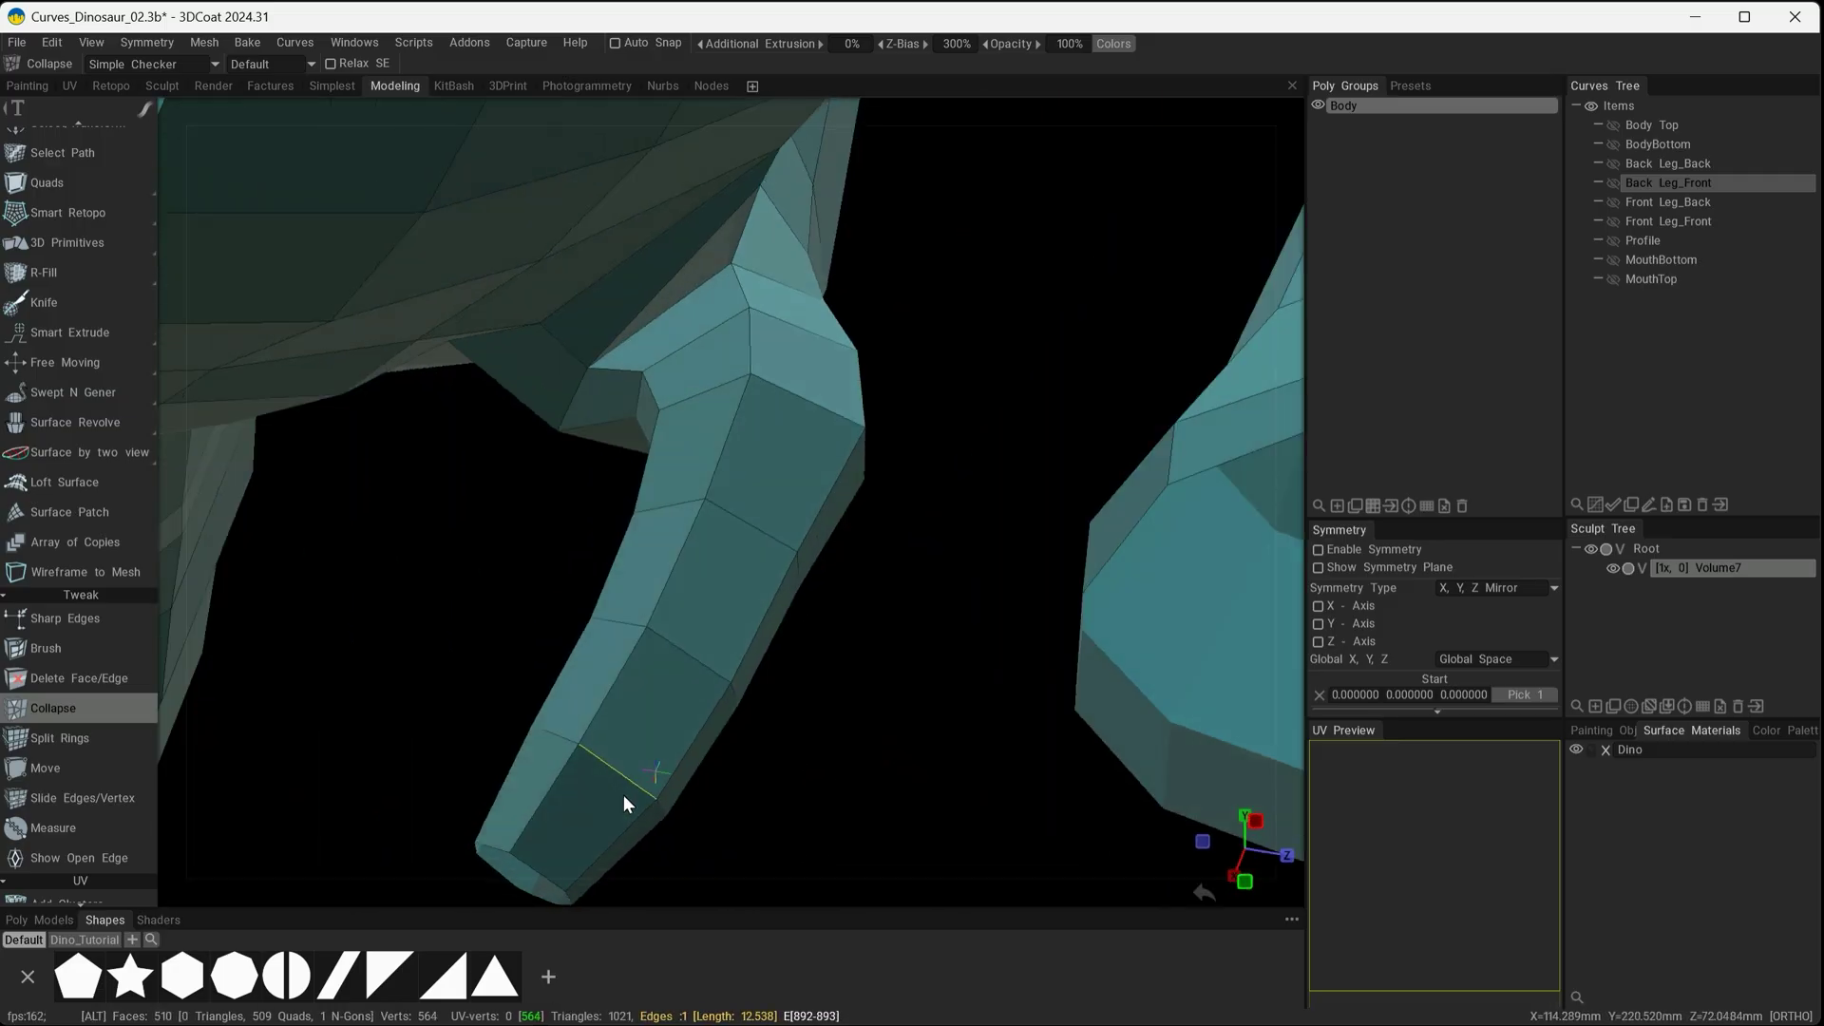
# Split the ring of underside faces running from the belly's centre line into the front leg, using a split quantity of 1
pyautogui.keyDown('alt'); pyautogui.moveTo(665, 771); pyautogui.dragTo(1034, 635); pyautogui.keyUp('alt')
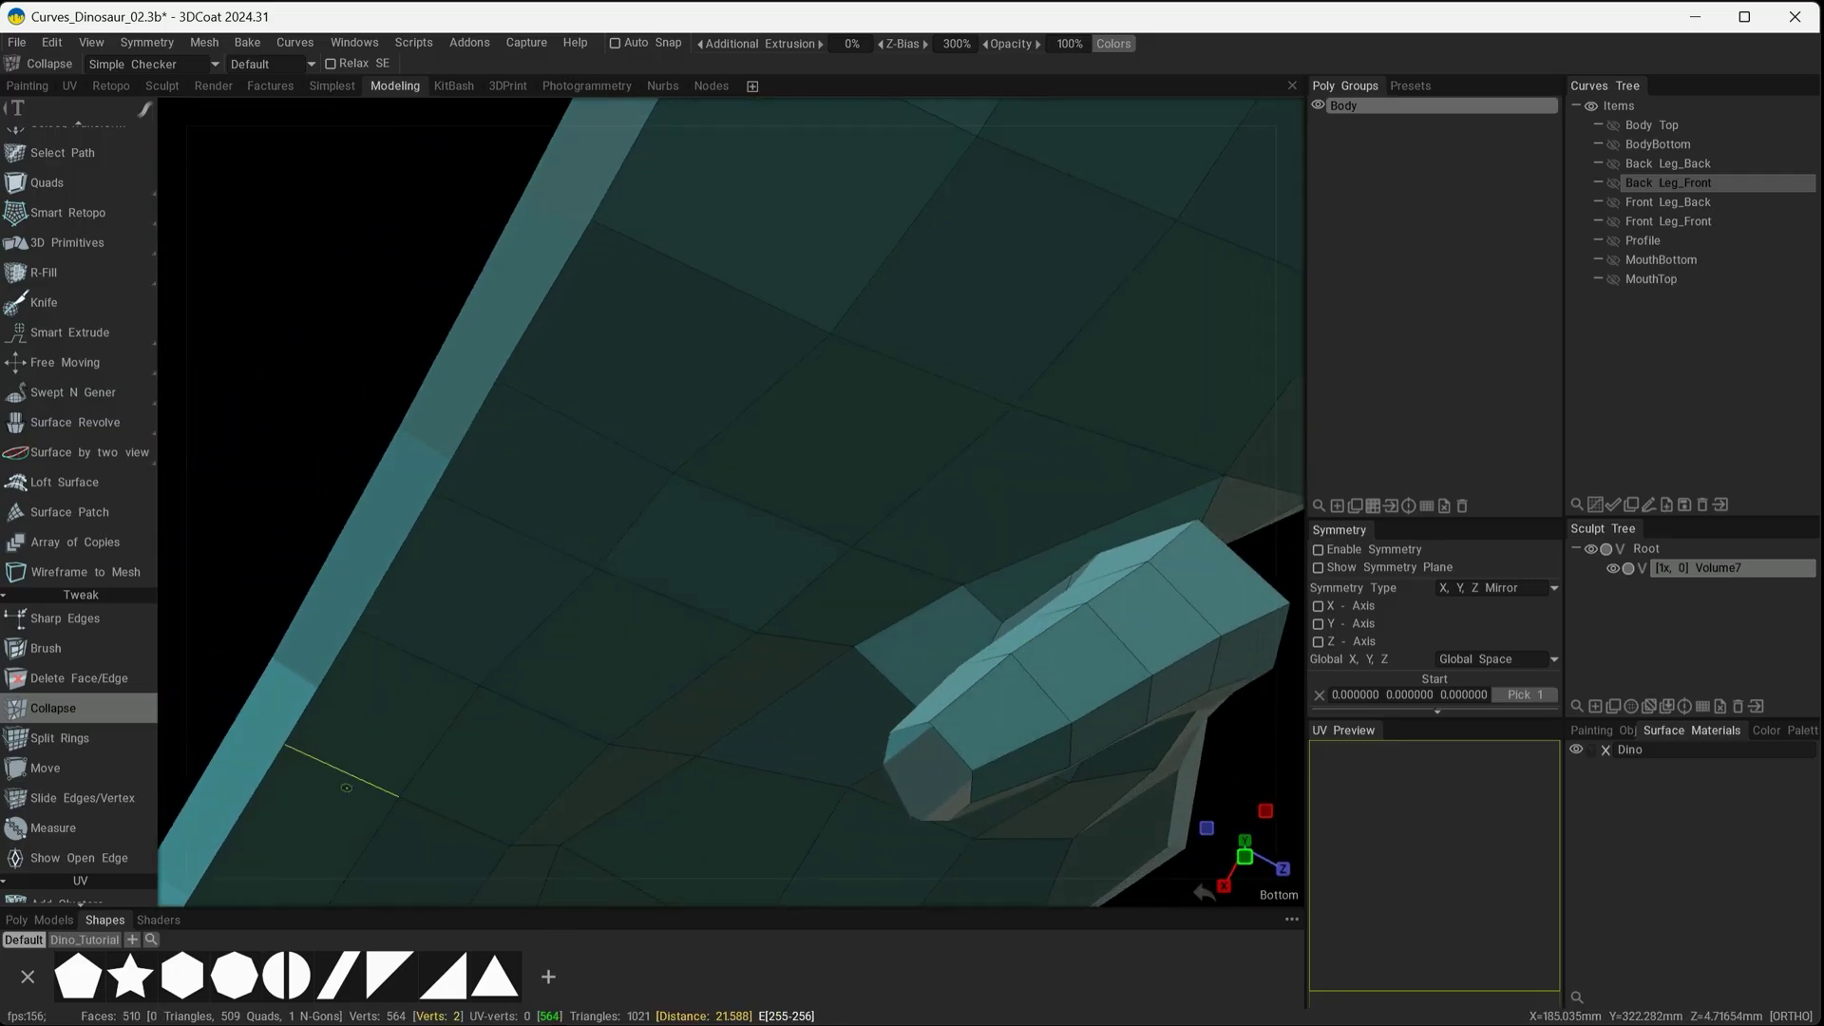
pyautogui.click(61, 737)
pyautogui.scroll(-1, 949, 473)
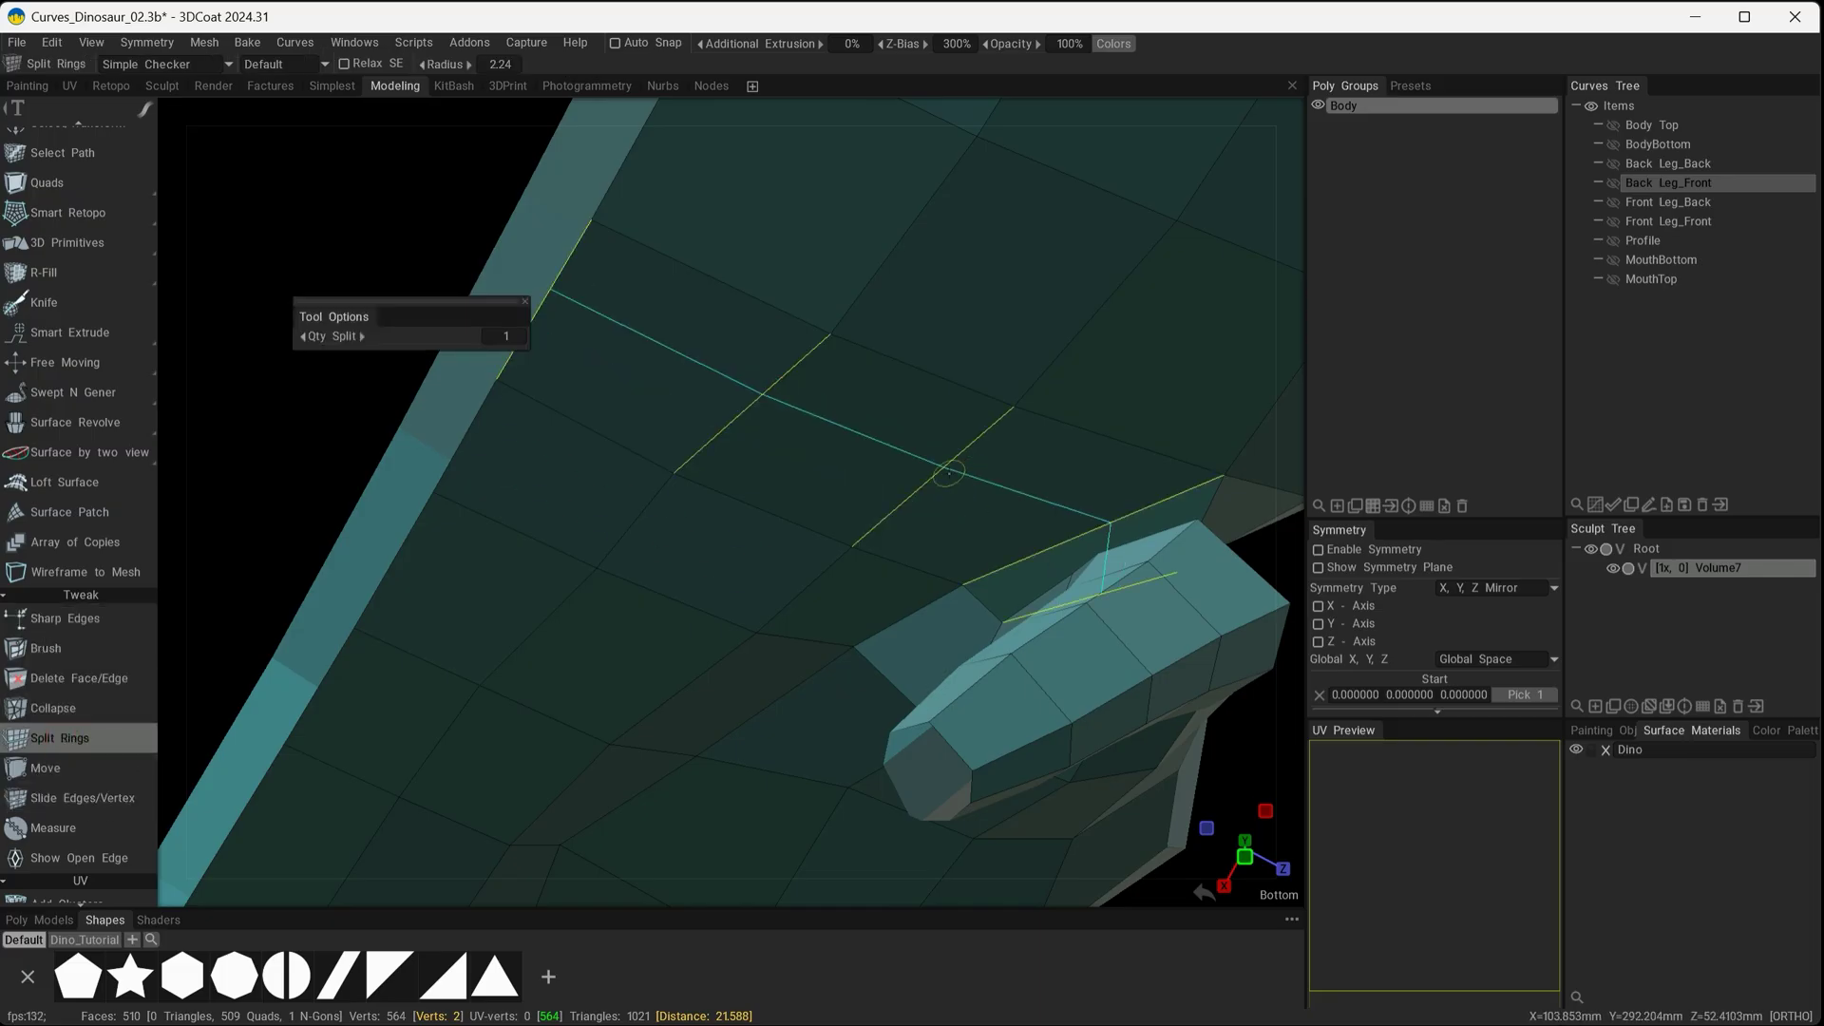
pyautogui.click(939, 486)
# Lower the armpit vertex where the inner front leg meets the belly, working in vertex mode with the Move tool
pyautogui.keyDown('alt'); pyautogui.moveTo(938, 486); pyautogui.dragTo(598, 679); pyautogui.keyUp('alt')
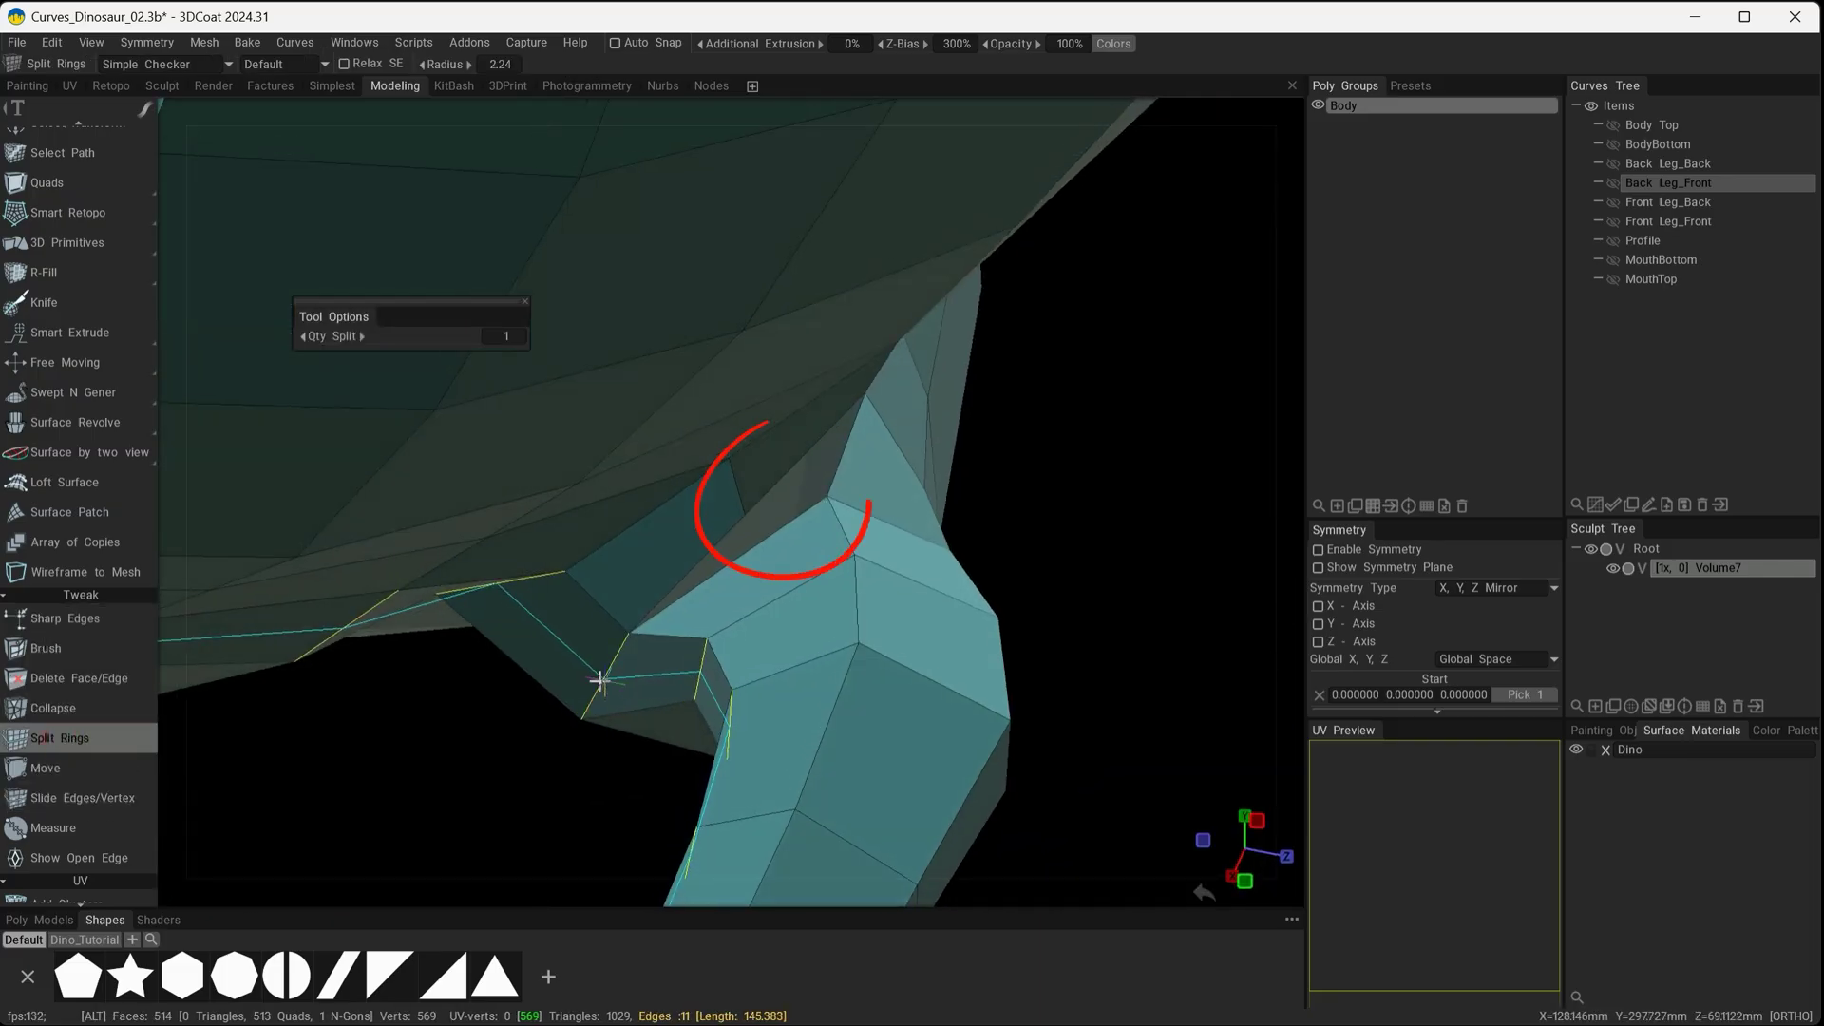
pyautogui.click(52, 768)
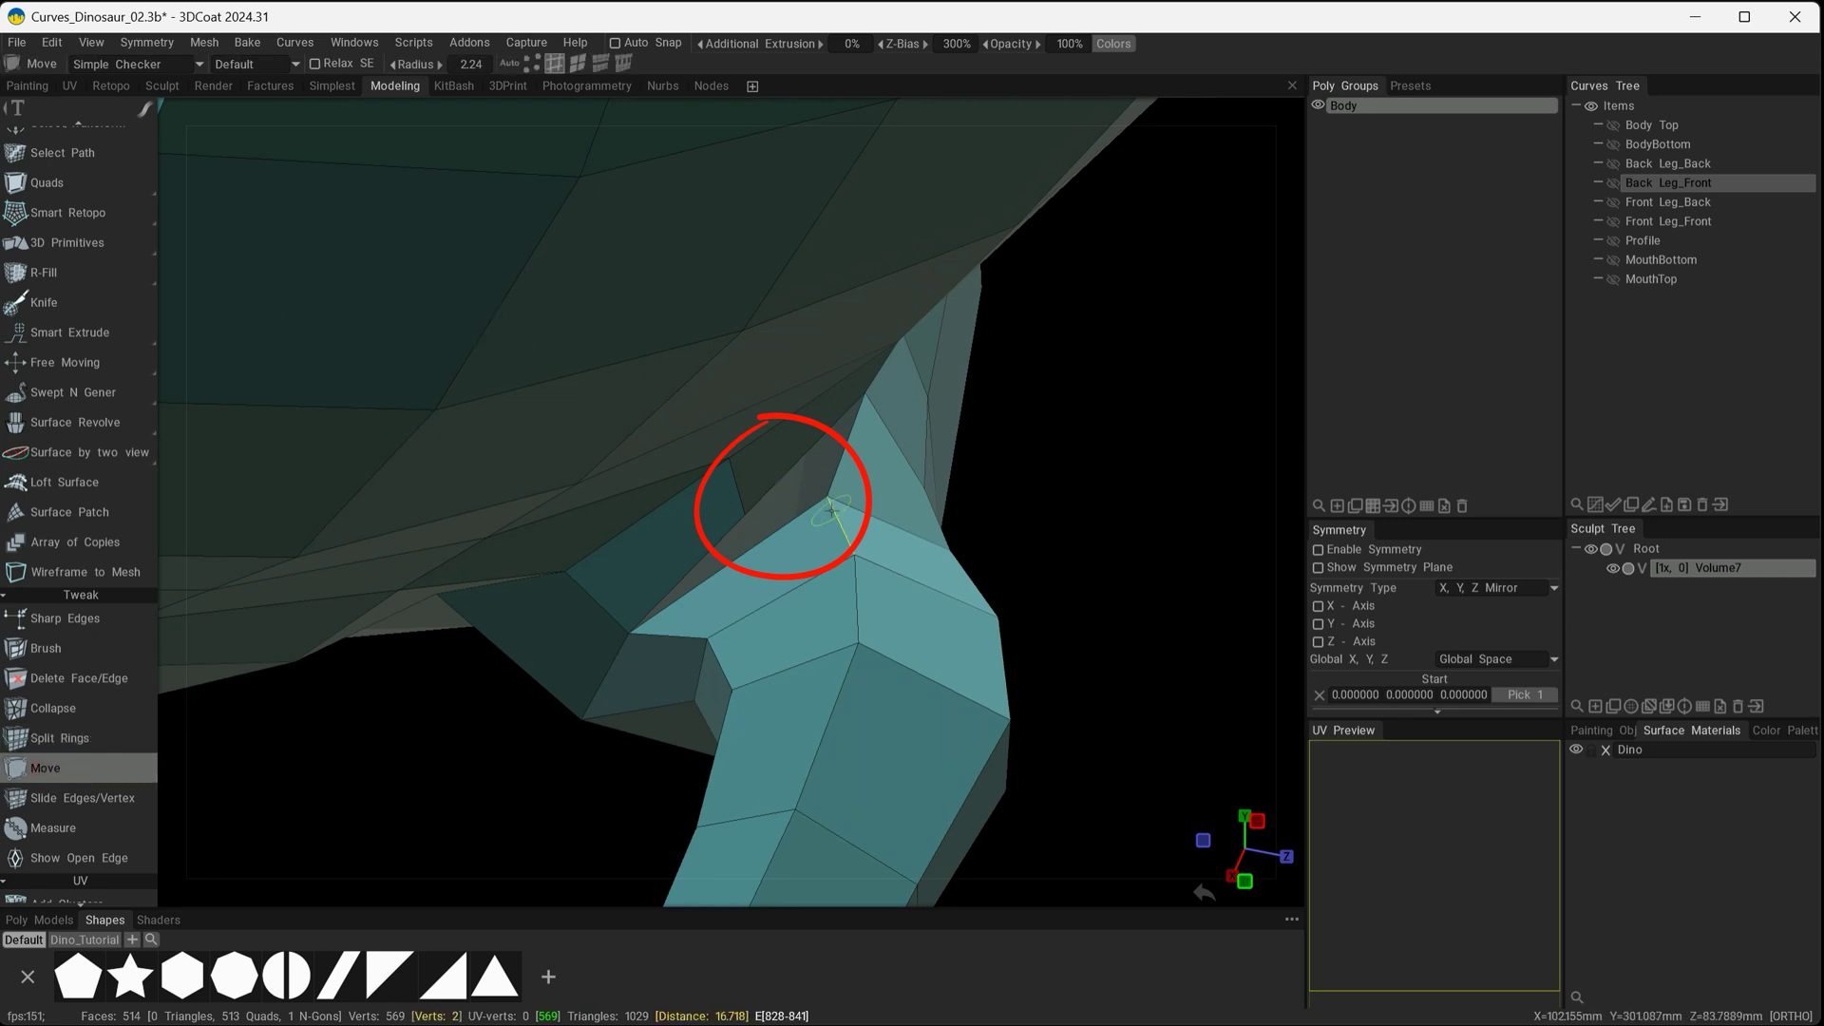
pyautogui.click(530, 61)
pyautogui.moveTo(828, 496)
pyautogui.mouseDown()
pyautogui.moveTo(769, 511)
pyautogui.moveTo(832, 526)
pyautogui.mouseUp()
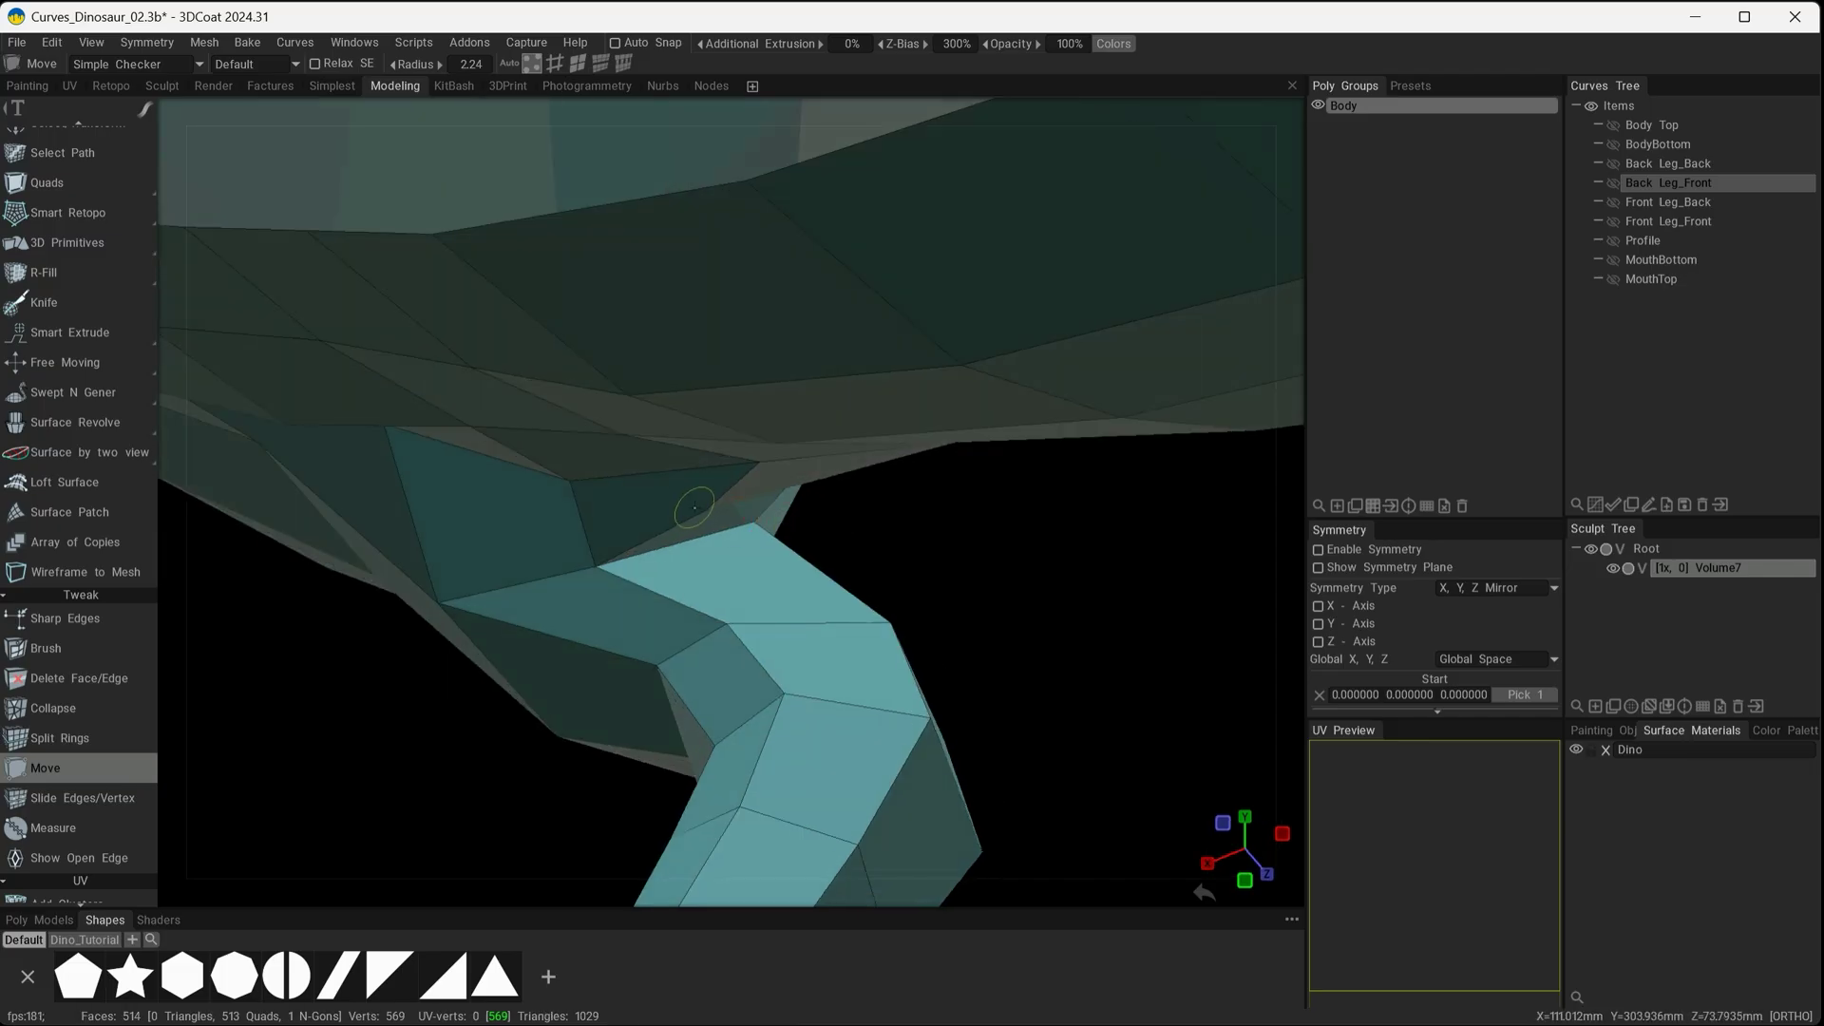
# Reposition the vertices where the inner front leg meets the belly to reshape the armpit
pyautogui.moveTo(845, 624); pyautogui.dragTo(791, 670)
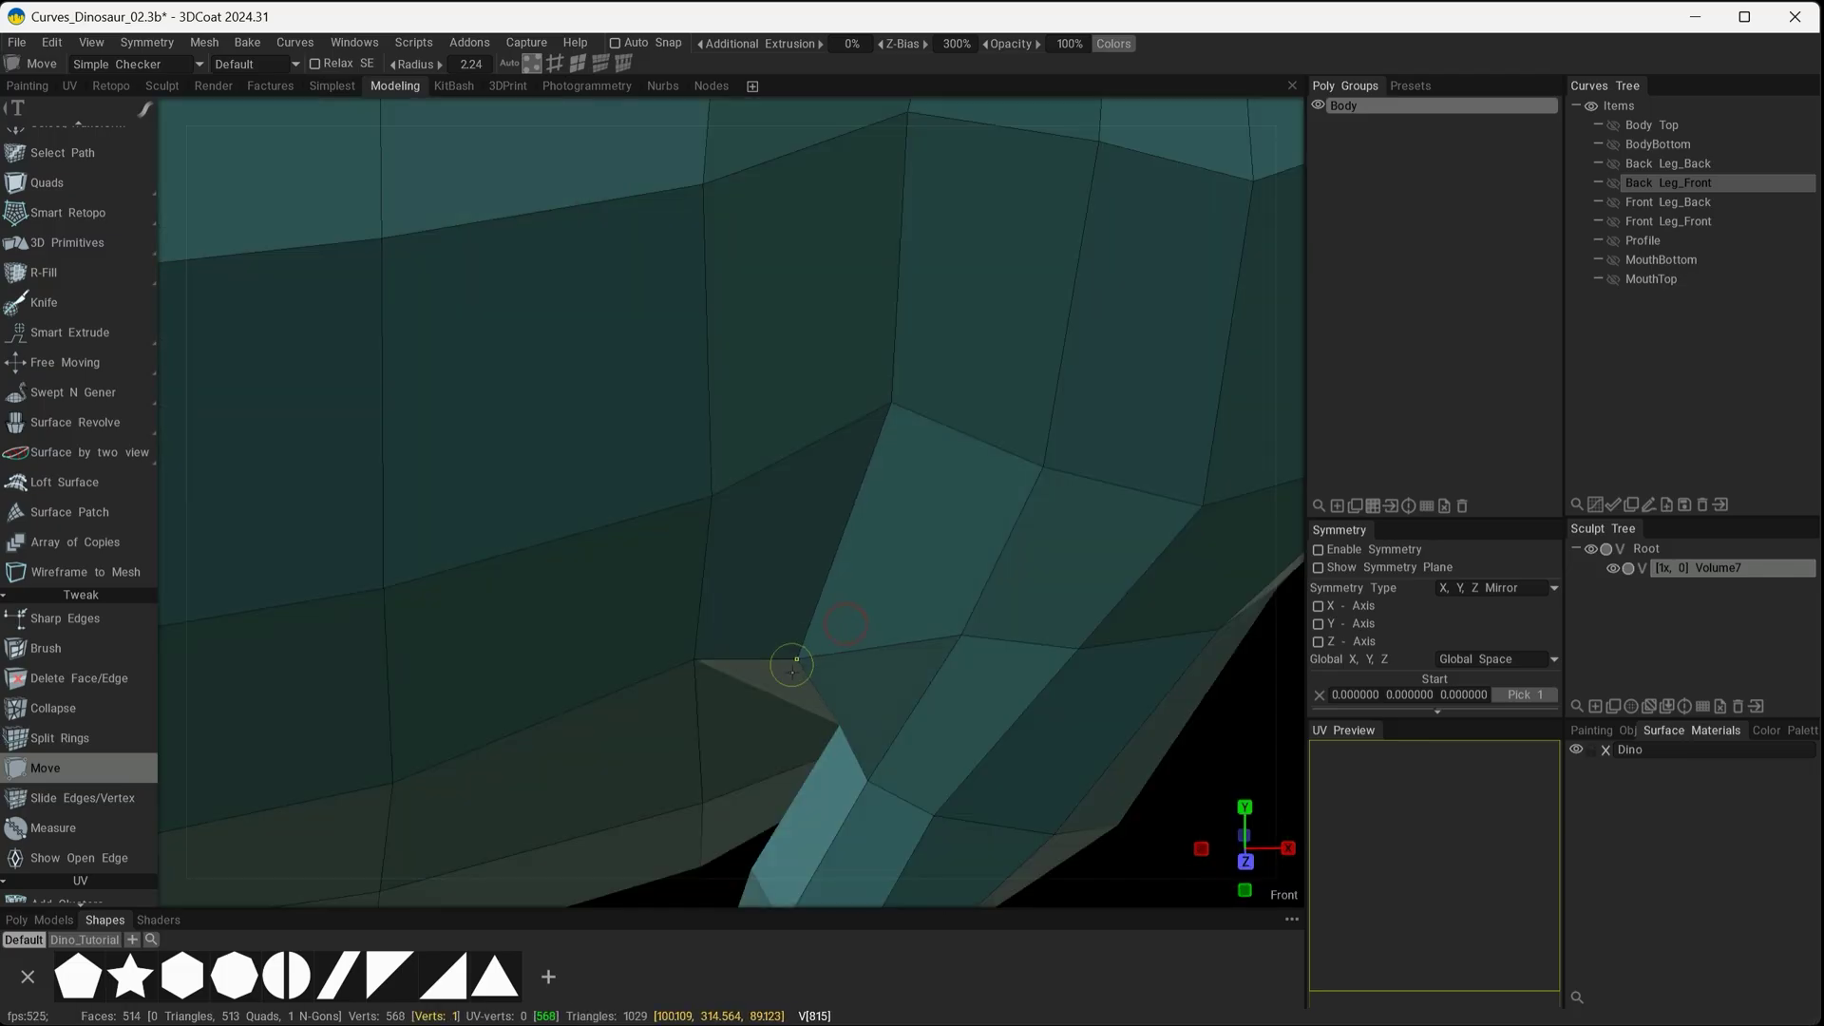
pyautogui.moveTo(950, 644); pyautogui.dragTo(959, 503)
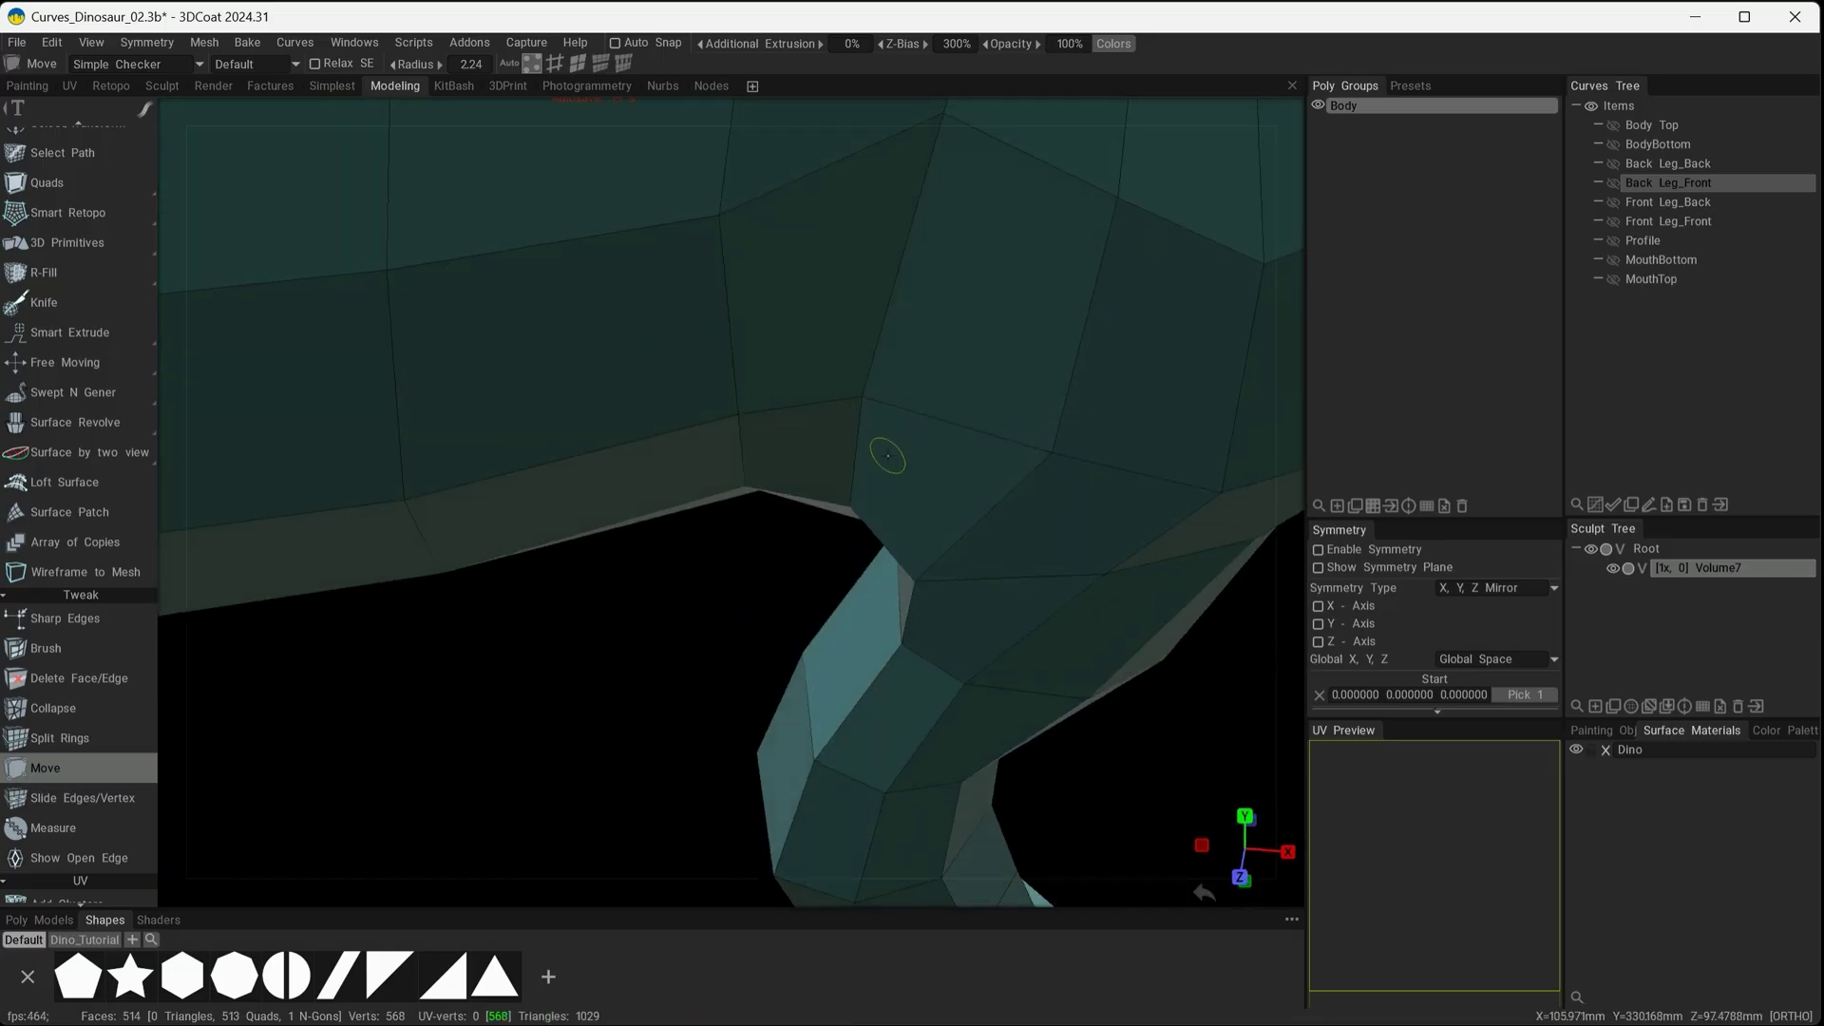
pyautogui.keyDown('alt'); pyautogui.moveTo(759, 418); pyautogui.dragTo(631, 387); pyautogui.keyUp('alt')
pyautogui.moveTo(535, 358)
pyautogui.keyDown('alt'); pyautogui.mouseDown()
pyautogui.moveTo(623, 521)
pyautogui.moveTo(358, 428)
pyautogui.moveTo(813, 732)
pyautogui.moveTo(705, 663)
pyautogui.moveTo(656, 665)
pyautogui.moveTo(665, 636)
pyautogui.moveTo(863, 627)
pyautogui.moveTo(858, 563)
pyautogui.moveTo(877, 631)
pyautogui.moveTo(812, 644)
pyautogui.moveTo(794, 680)
pyautogui.moveTo(787, 654)
pyautogui.moveTo(812, 638)
pyautogui.moveTo(850, 692)
pyautogui.moveTo(727, 521)
pyautogui.moveTo(741, 659)
pyautogui.moveTo(742, 544)
pyautogui.mouseUp(); pyautogui.keyUp('alt')
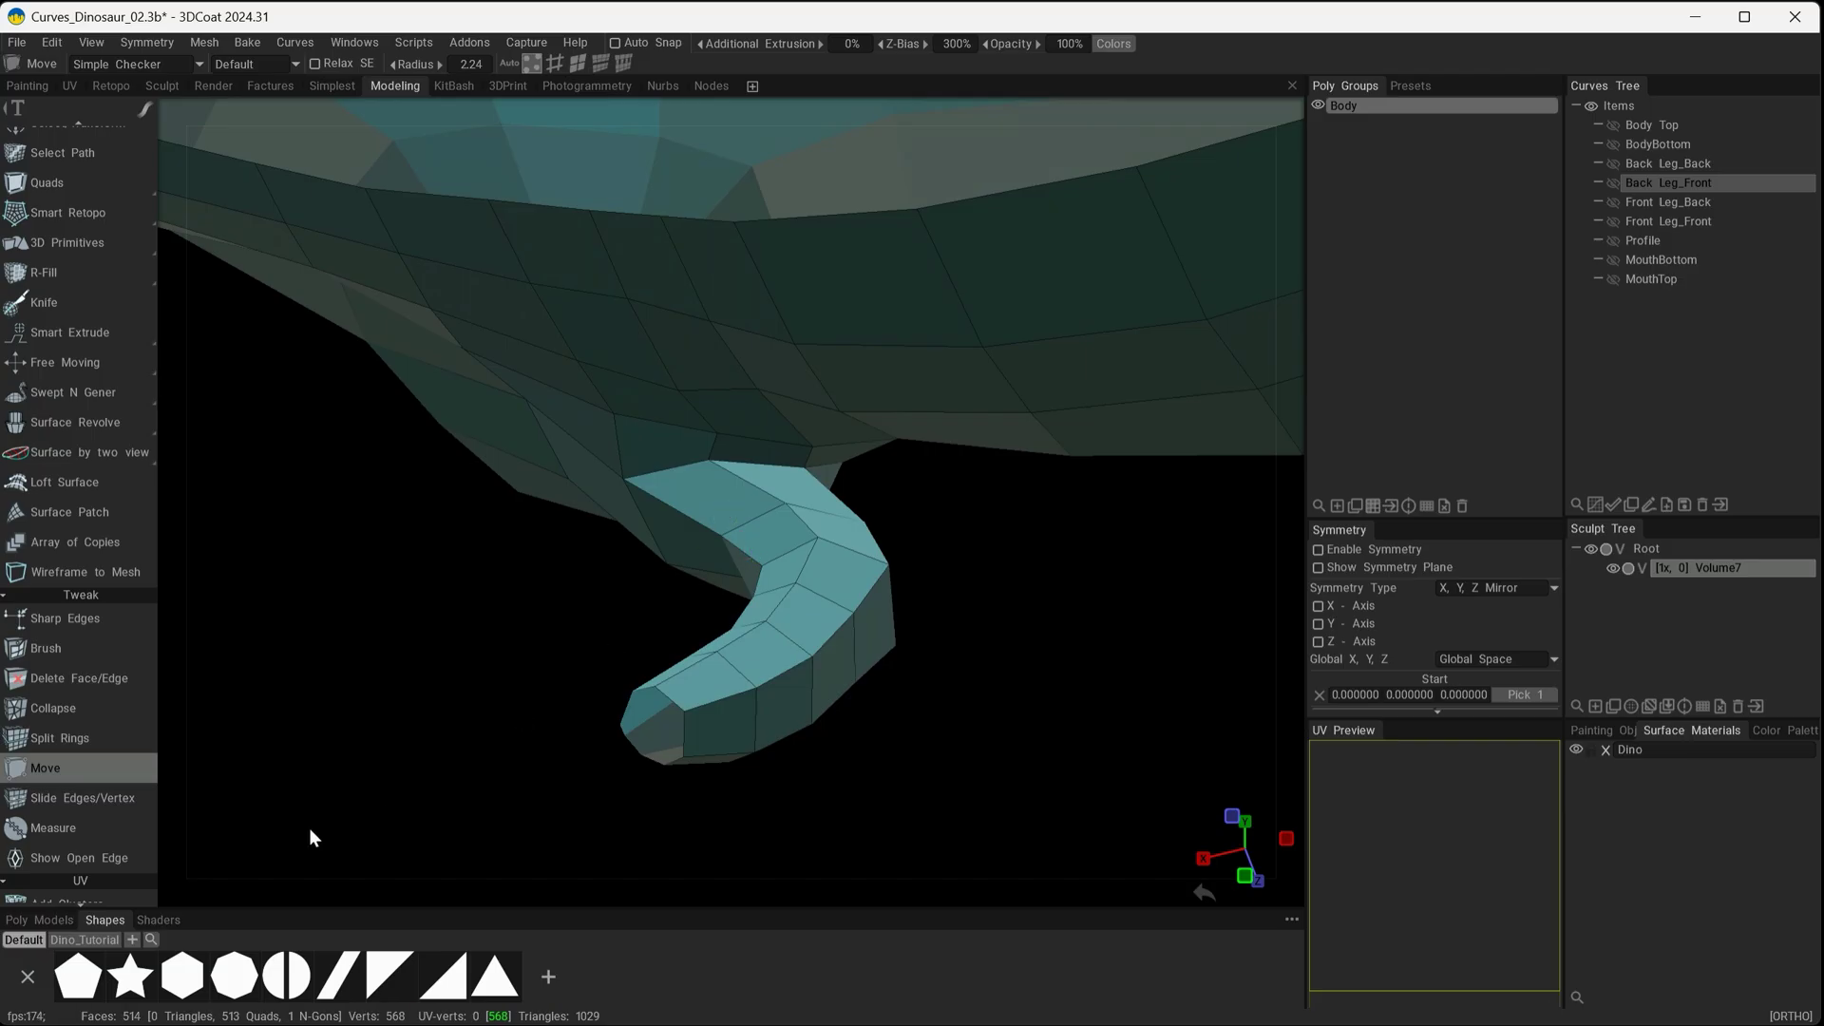
# Slide the edge loop running from the belly down the inner front leg, and split the face ring beside it with a quantity of 1
pyautogui.click(89, 796)
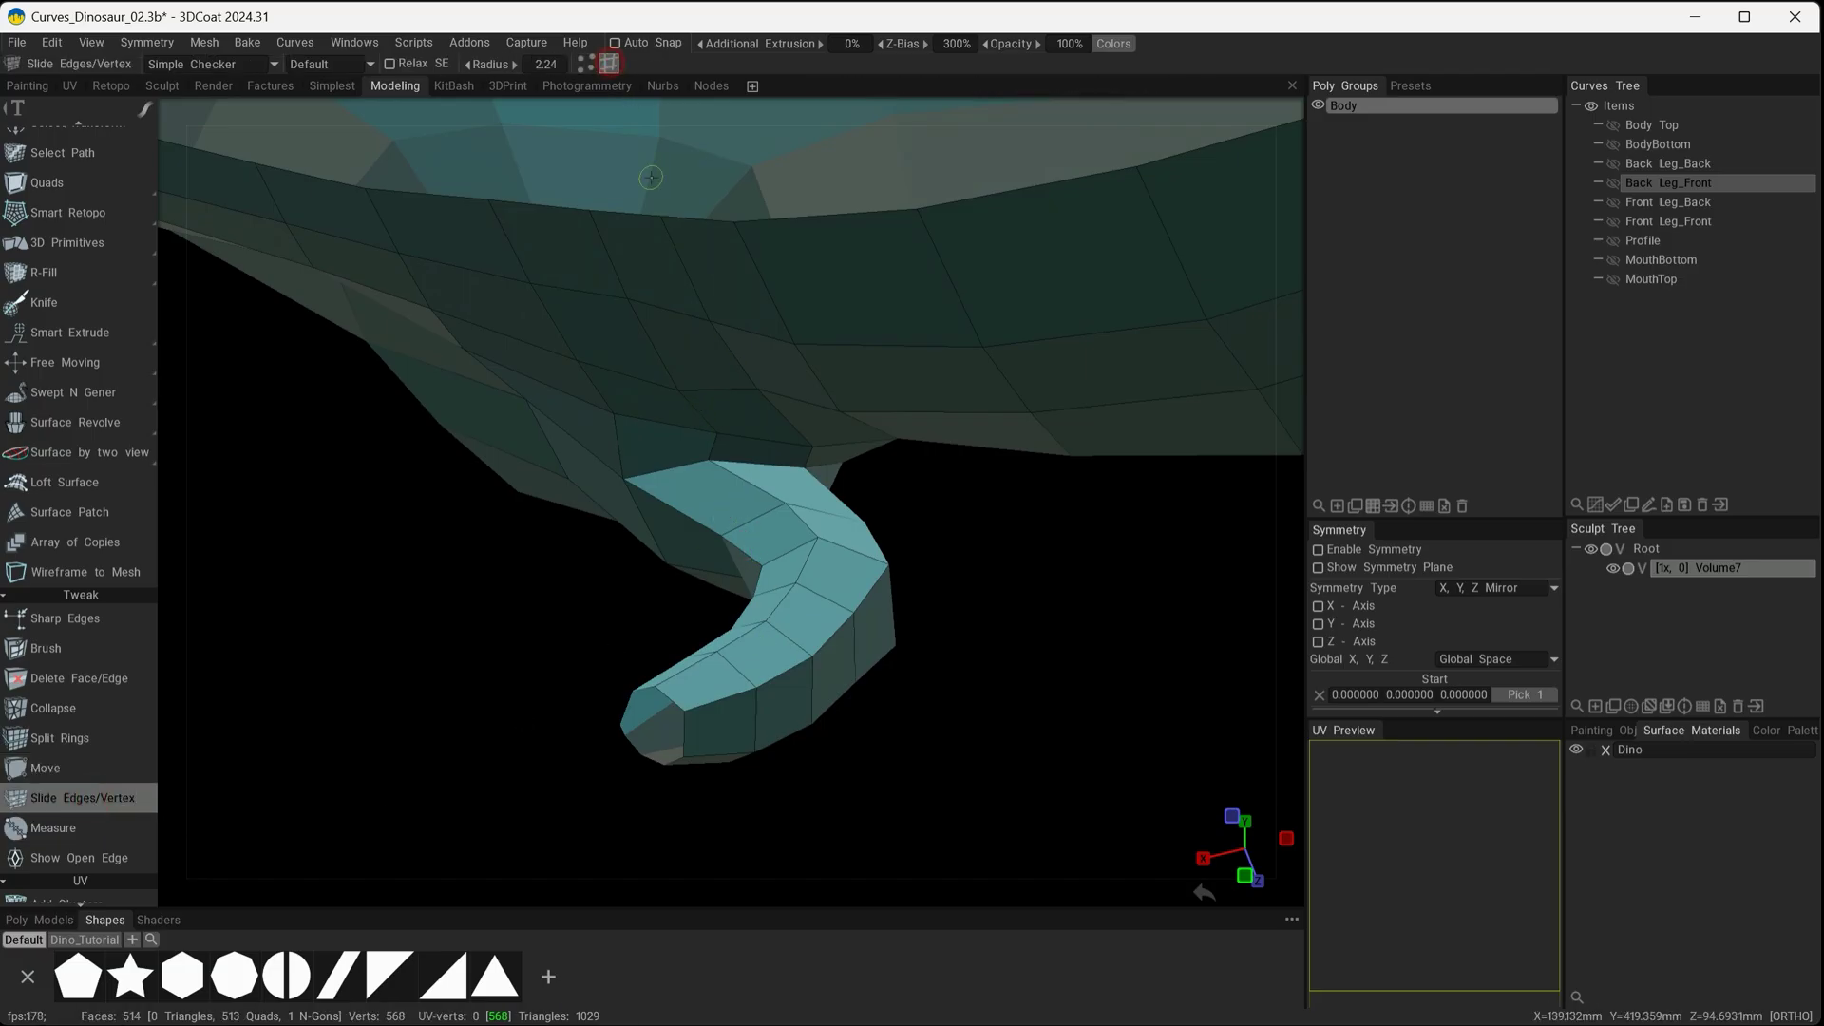
pyautogui.keyDown('ctrl'); pyautogui.moveTo(703, 416); pyautogui.dragTo(724, 418); pyautogui.keyUp('ctrl')
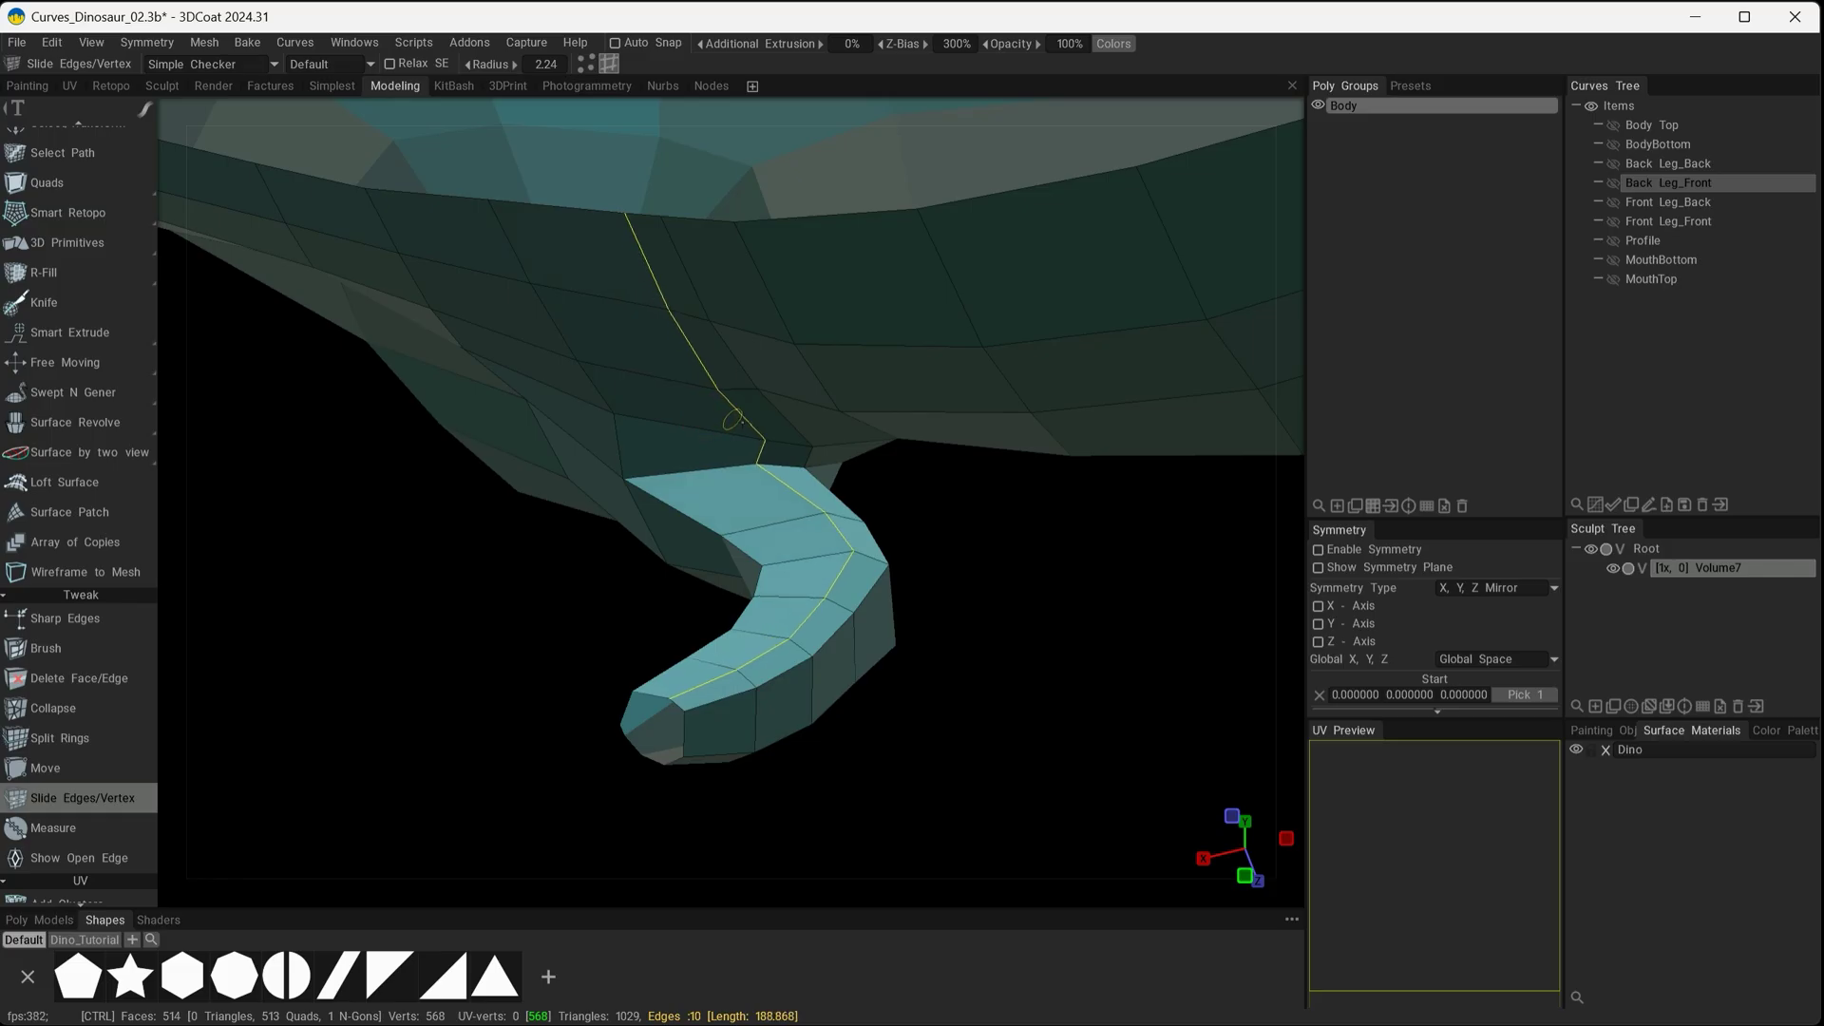
pyautogui.click(53, 739)
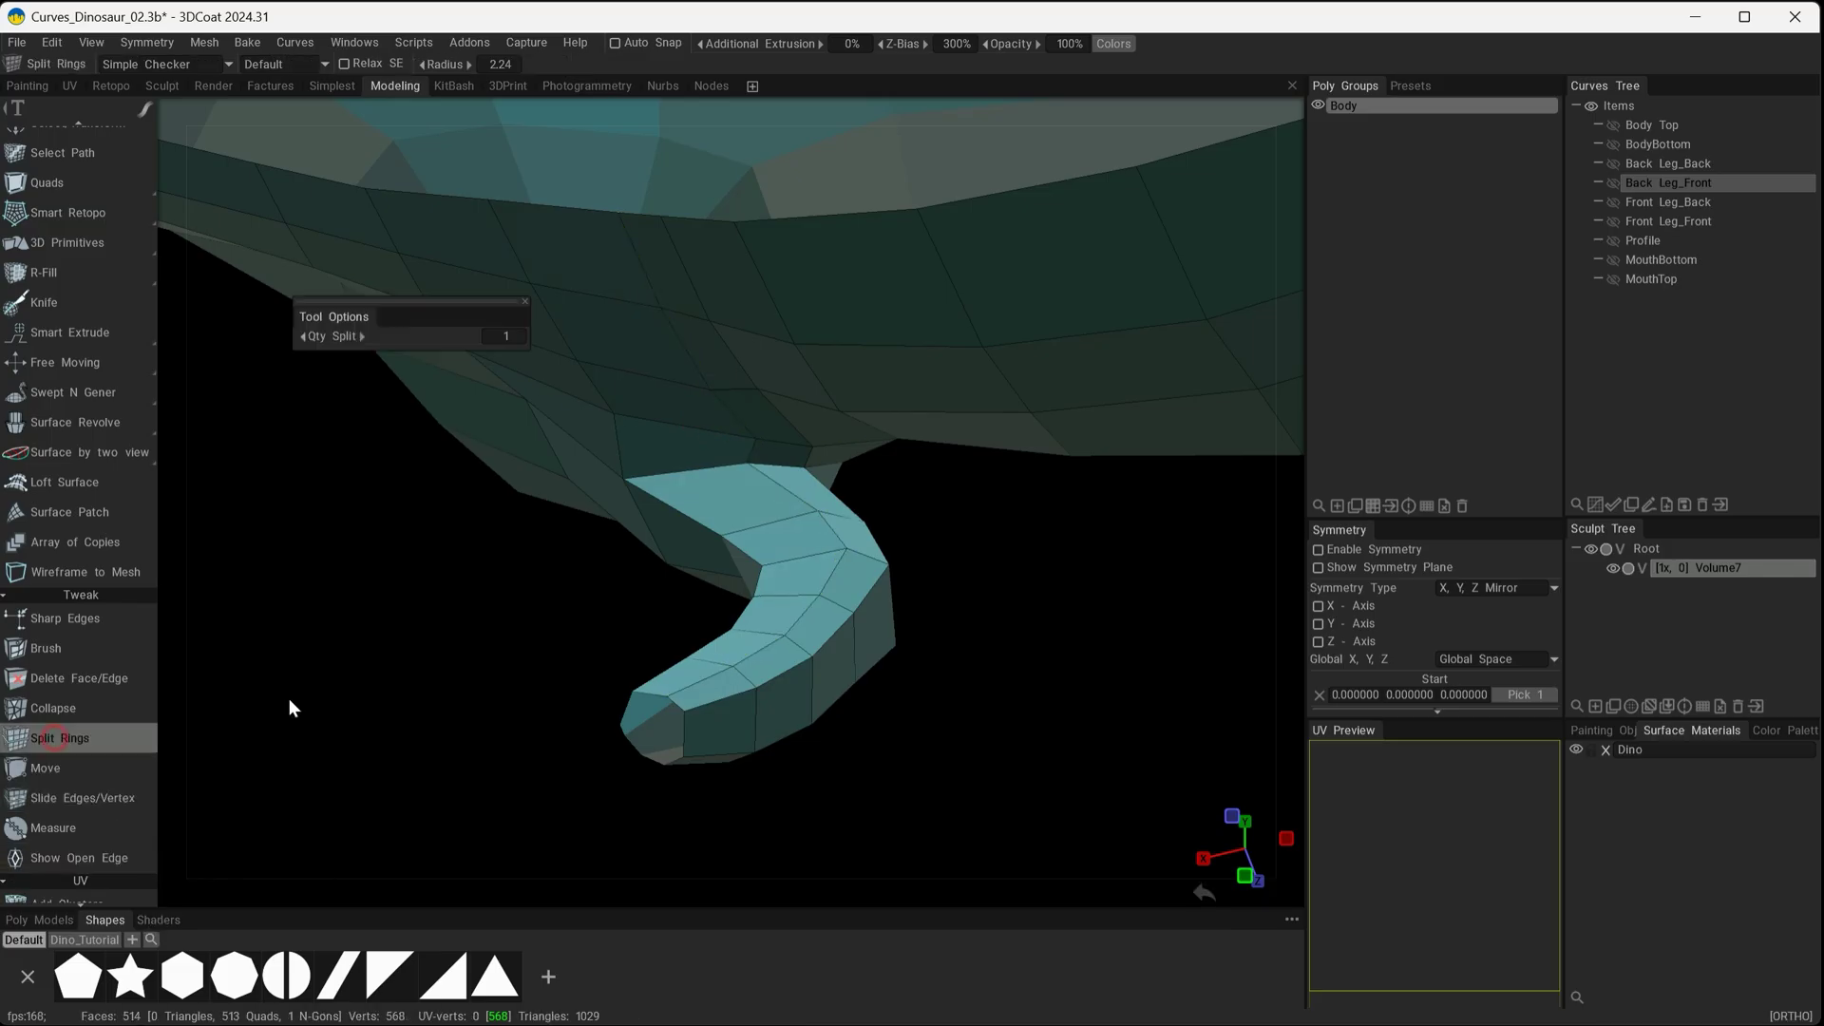
pyautogui.click(808, 545)
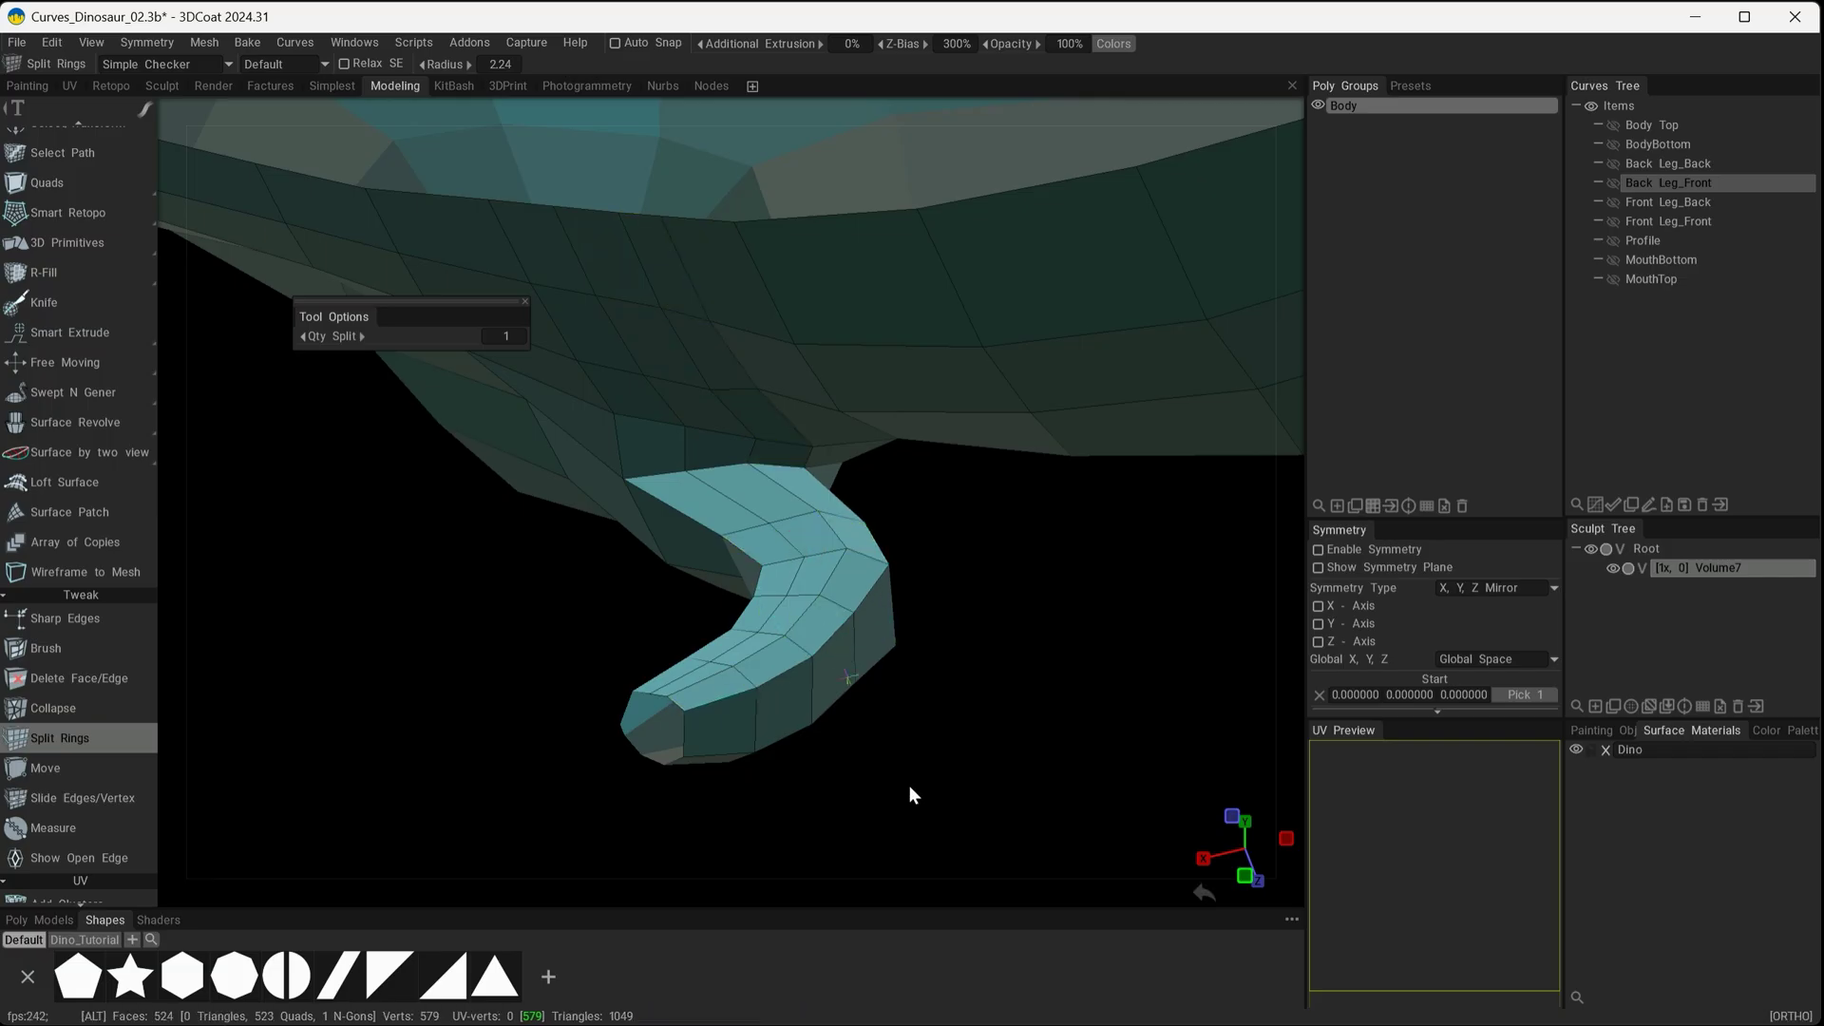
# Shift the lengthwise edge of the newly split loop on the upper front leg with the Move tool in edge mode
pyautogui.keyDown('alt'); pyautogui.moveTo(908, 784); pyautogui.dragTo(867, 775); pyautogui.keyUp('alt')
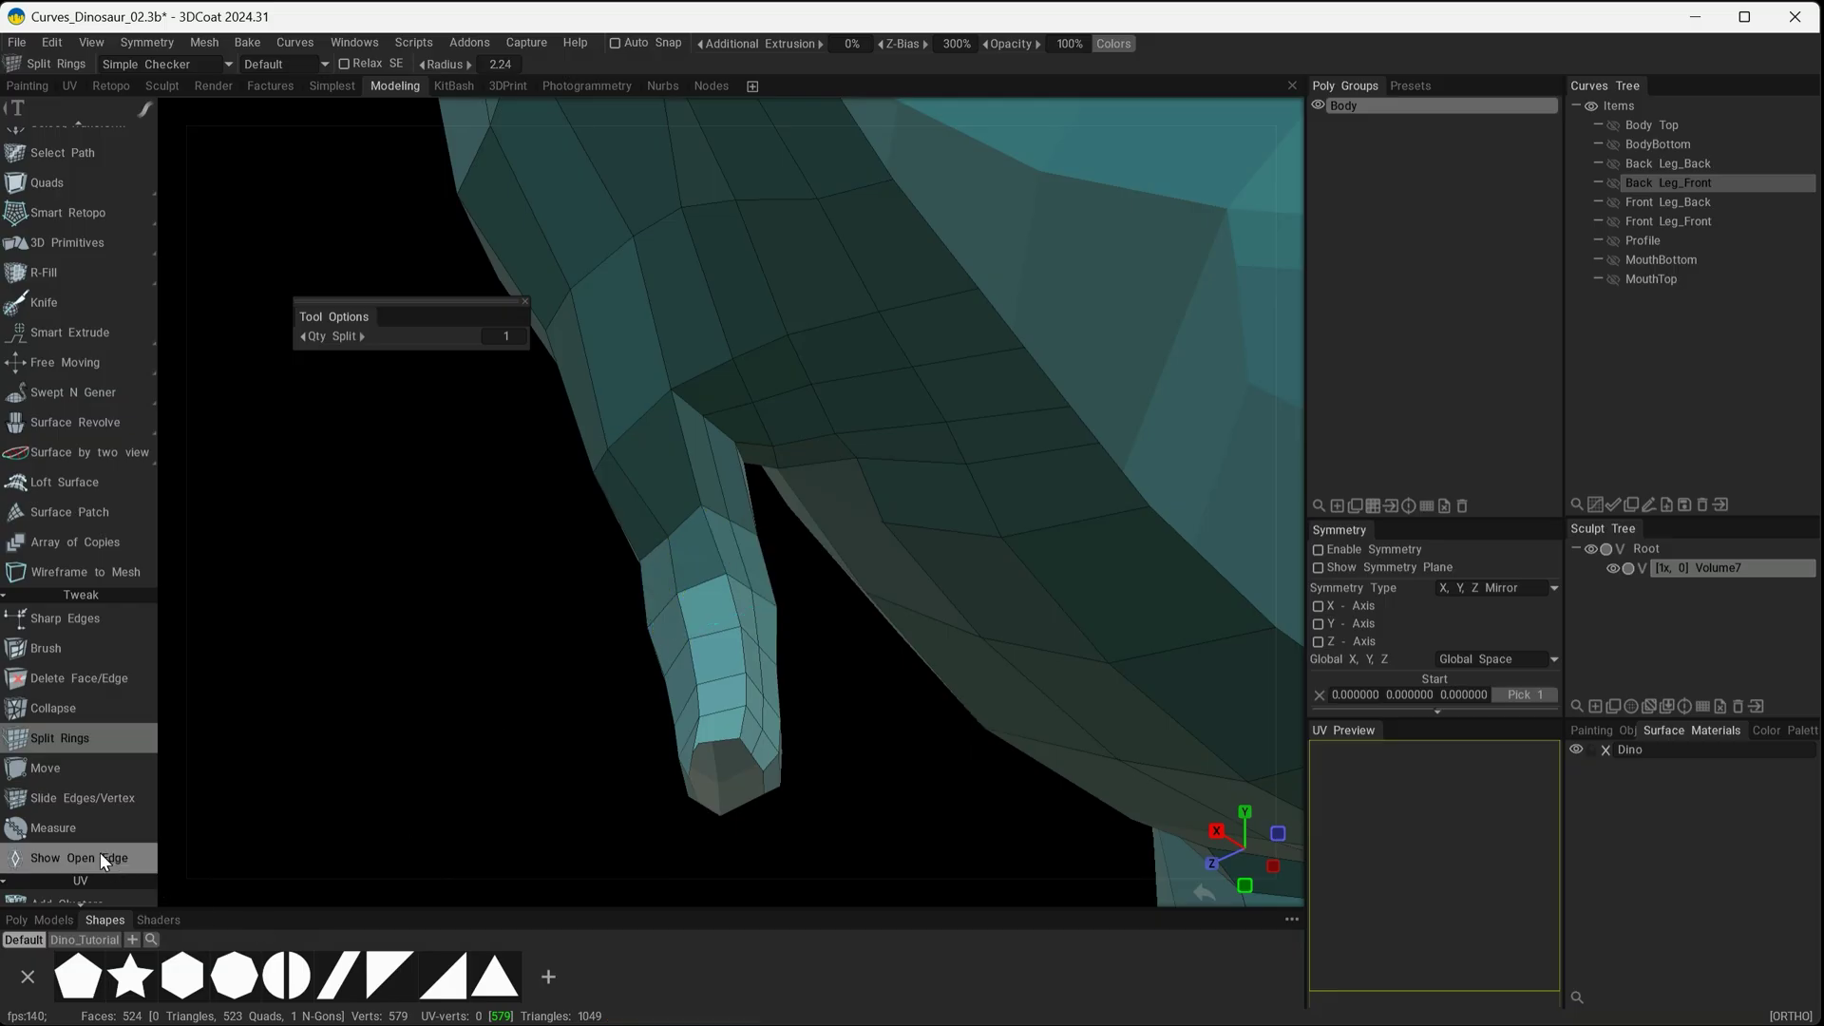
pyautogui.click(47, 769)
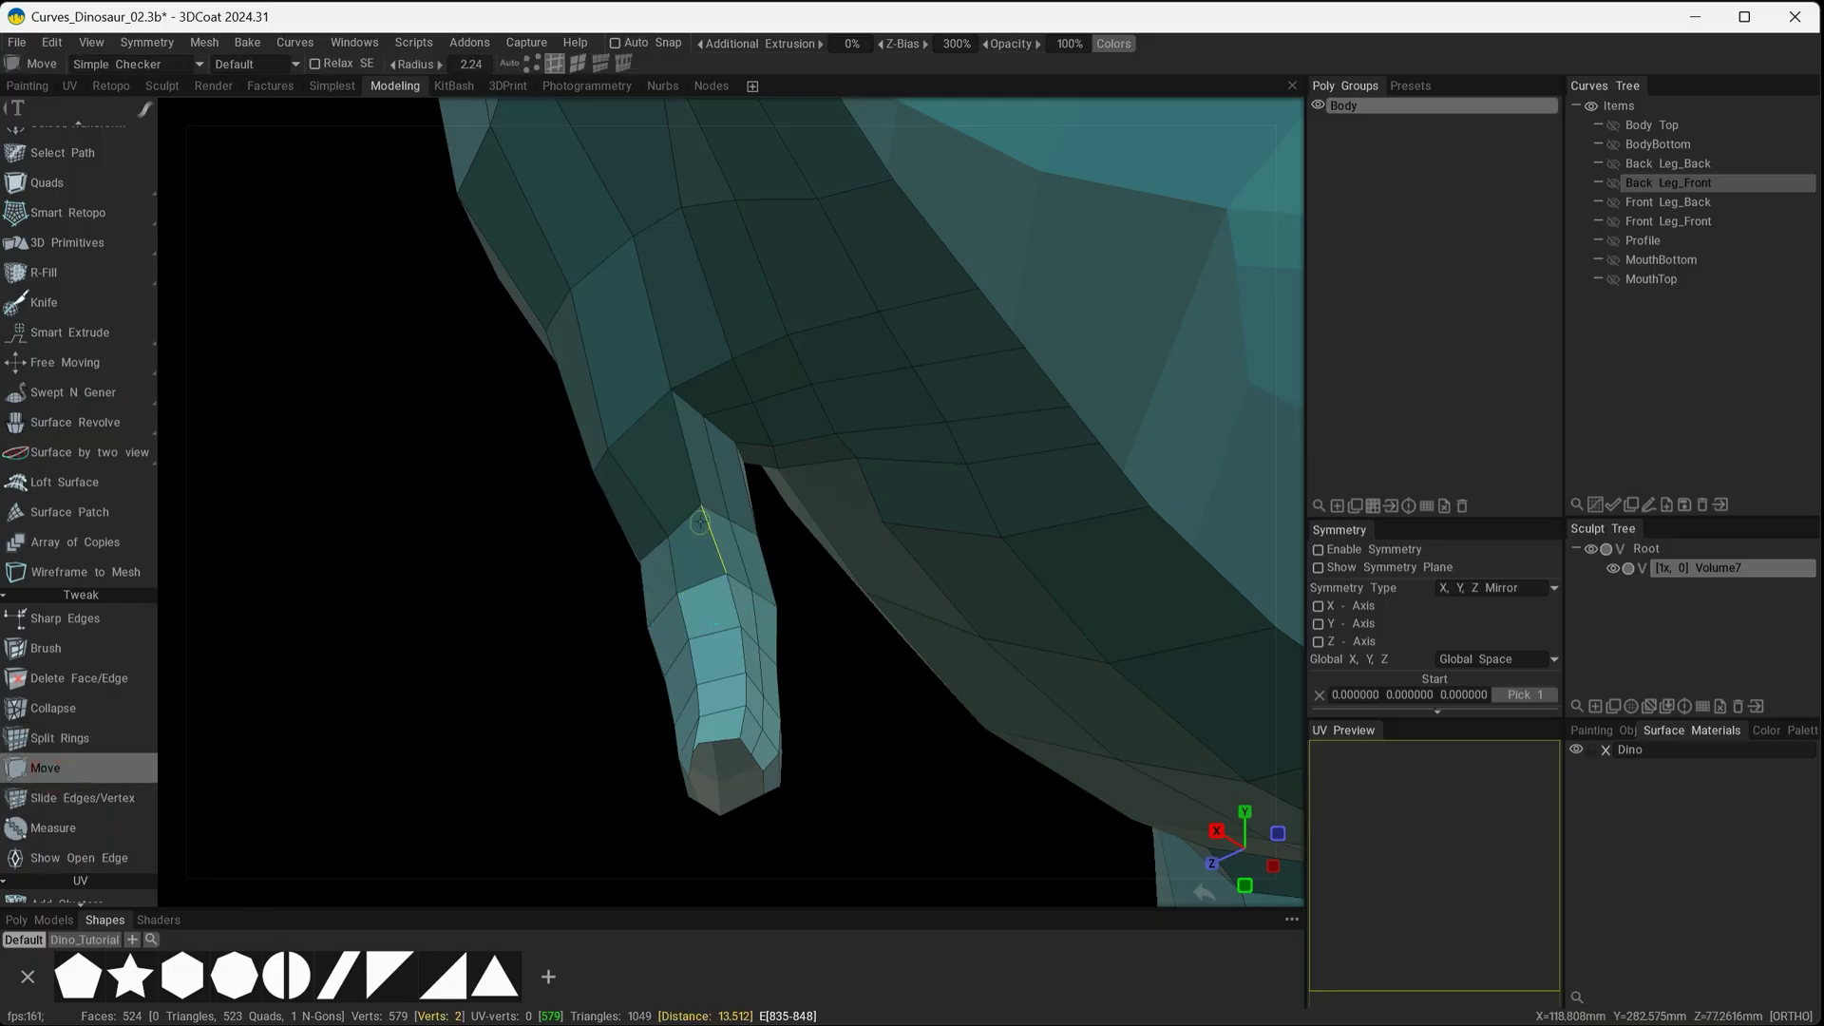
pyautogui.moveTo(701, 522); pyautogui.dragTo(726, 516)
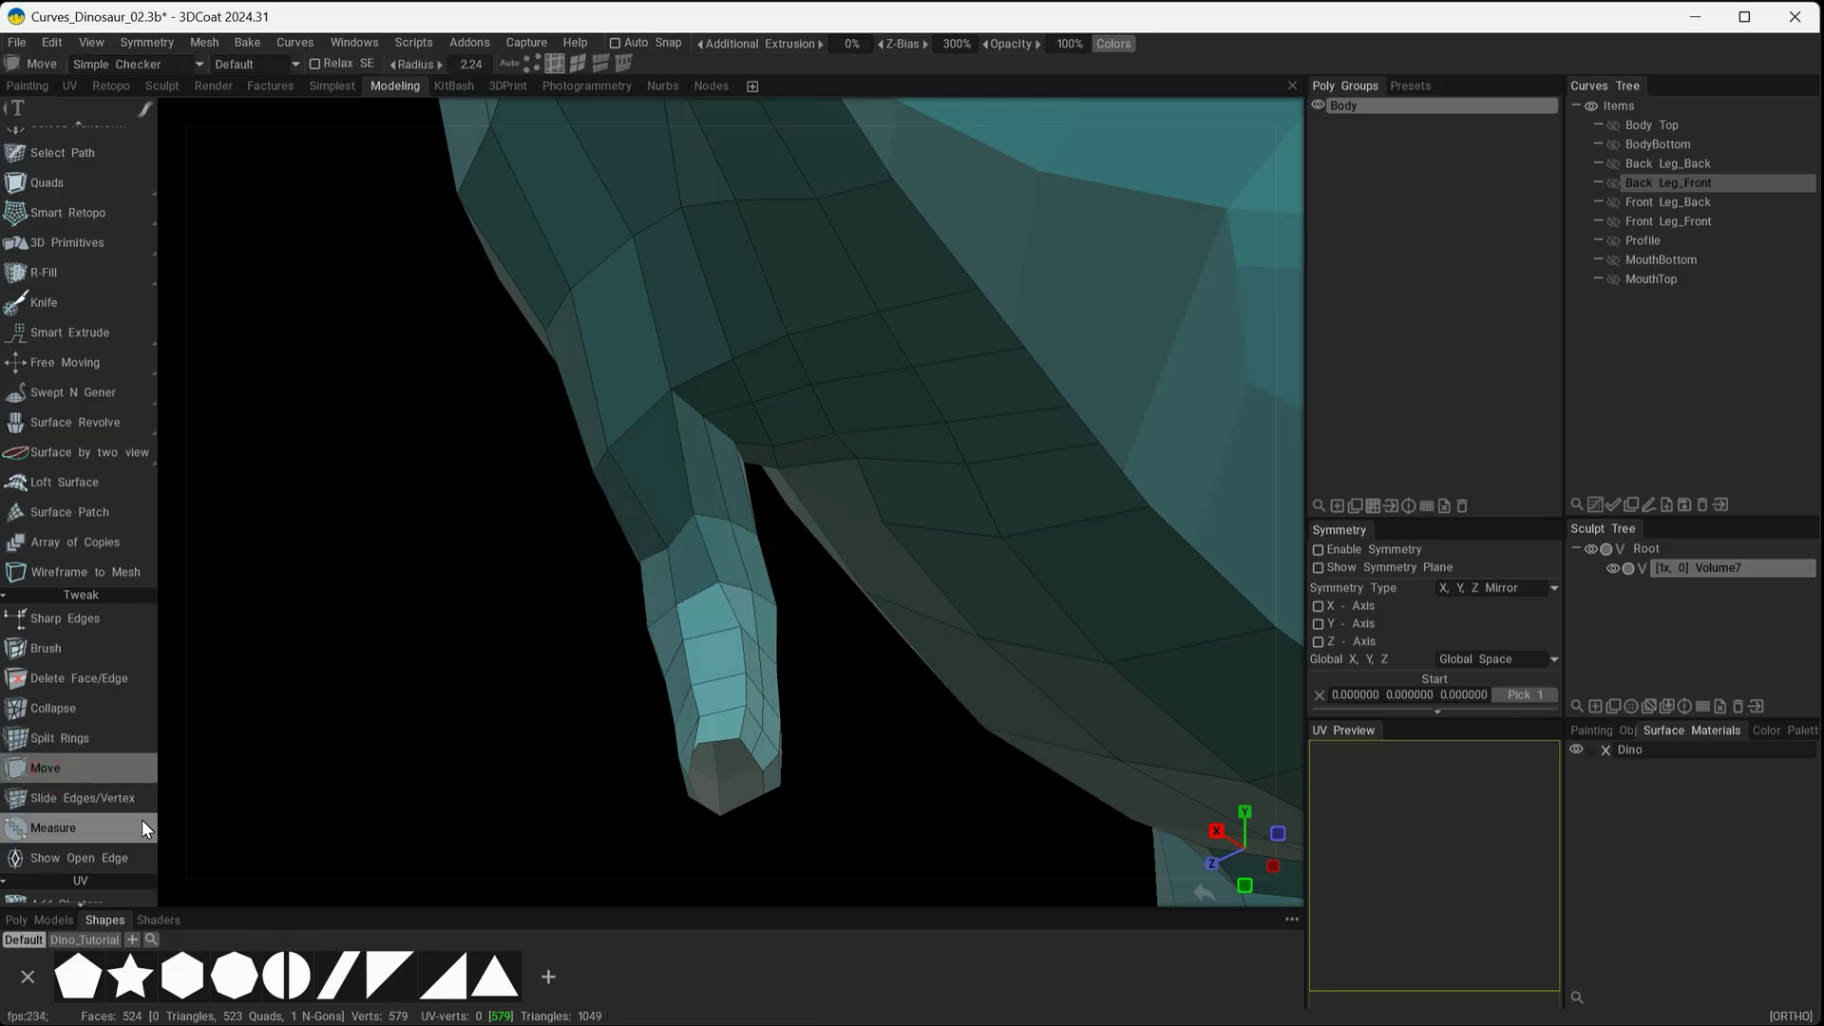
# In vertex mode, shift the rear shoulder vertices above the front leg toward the tail to even out the edge loops
pyautogui.click(532, 65)
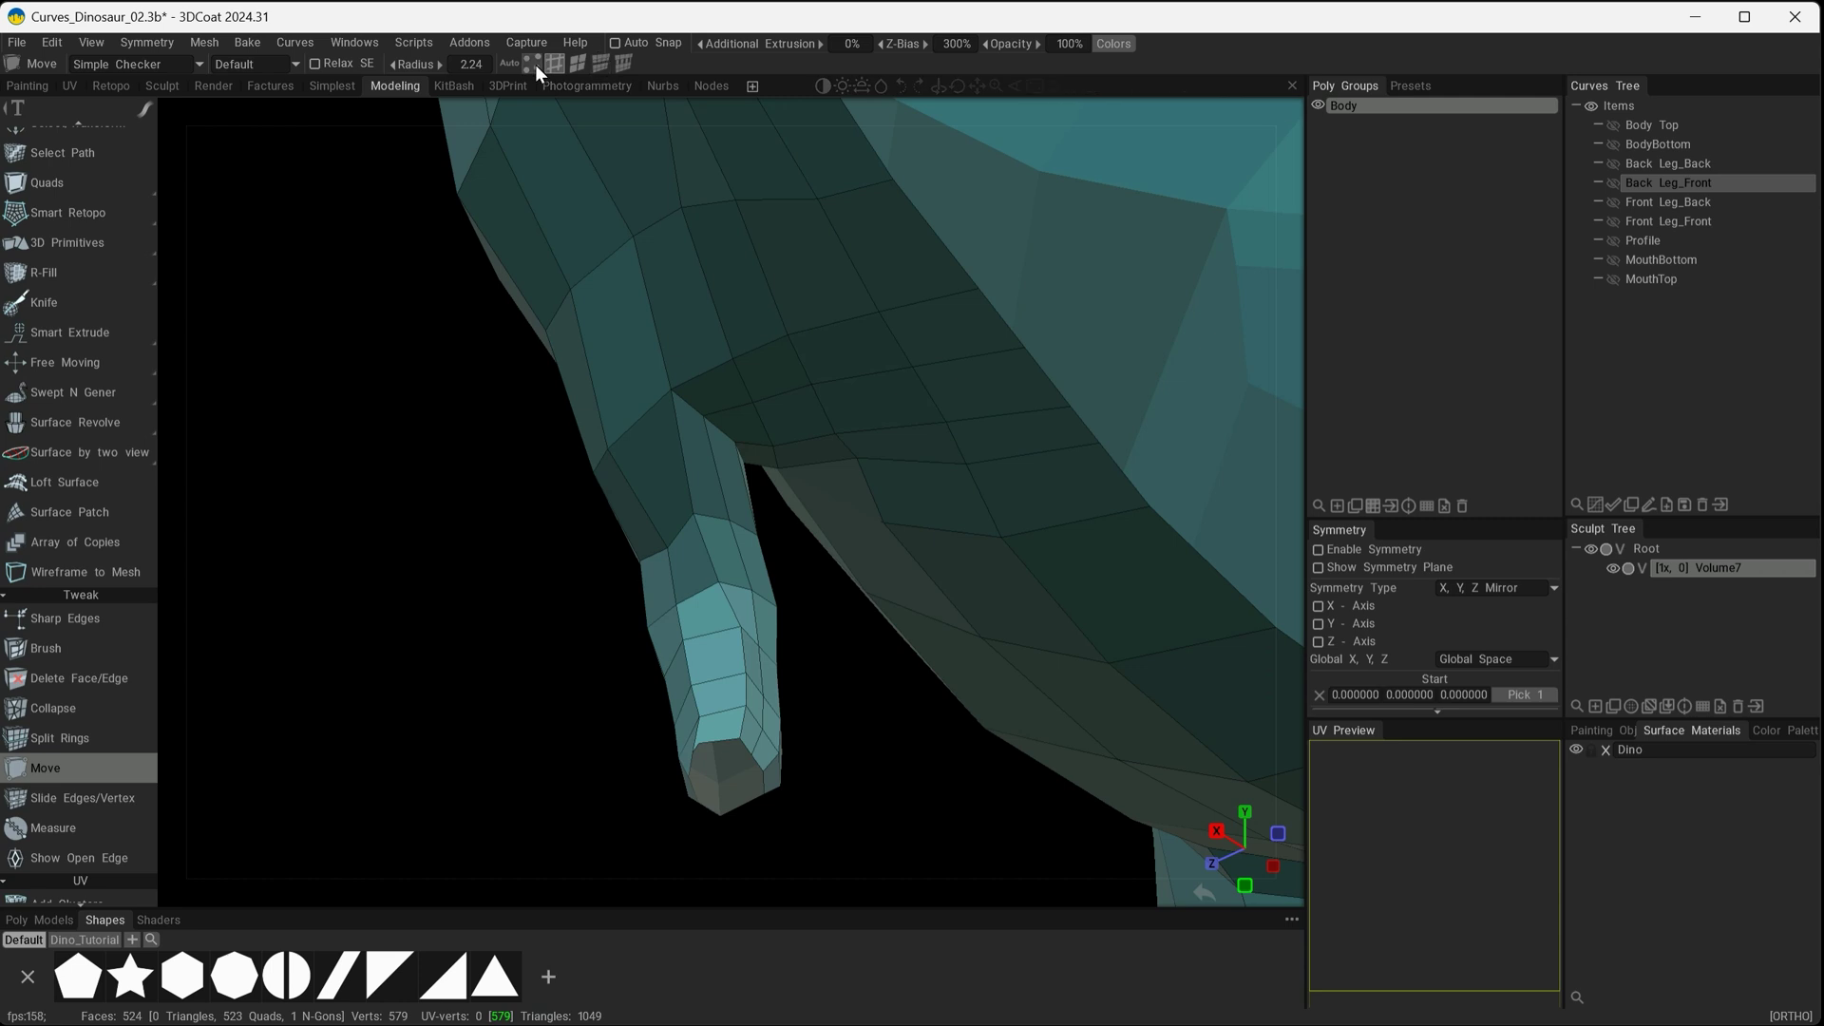
pyautogui.keyDown('alt'); pyautogui.moveTo(584, 650); pyautogui.dragTo(690, 650, button='right'); pyautogui.keyUp('alt')
pyautogui.keyDown('alt'); pyautogui.moveTo(692, 655); pyautogui.dragTo(798, 678); pyautogui.keyUp('alt')
pyautogui.keyDown('alt'); pyautogui.moveTo(857, 681); pyautogui.dragTo(613, 487); pyautogui.keyUp('alt')
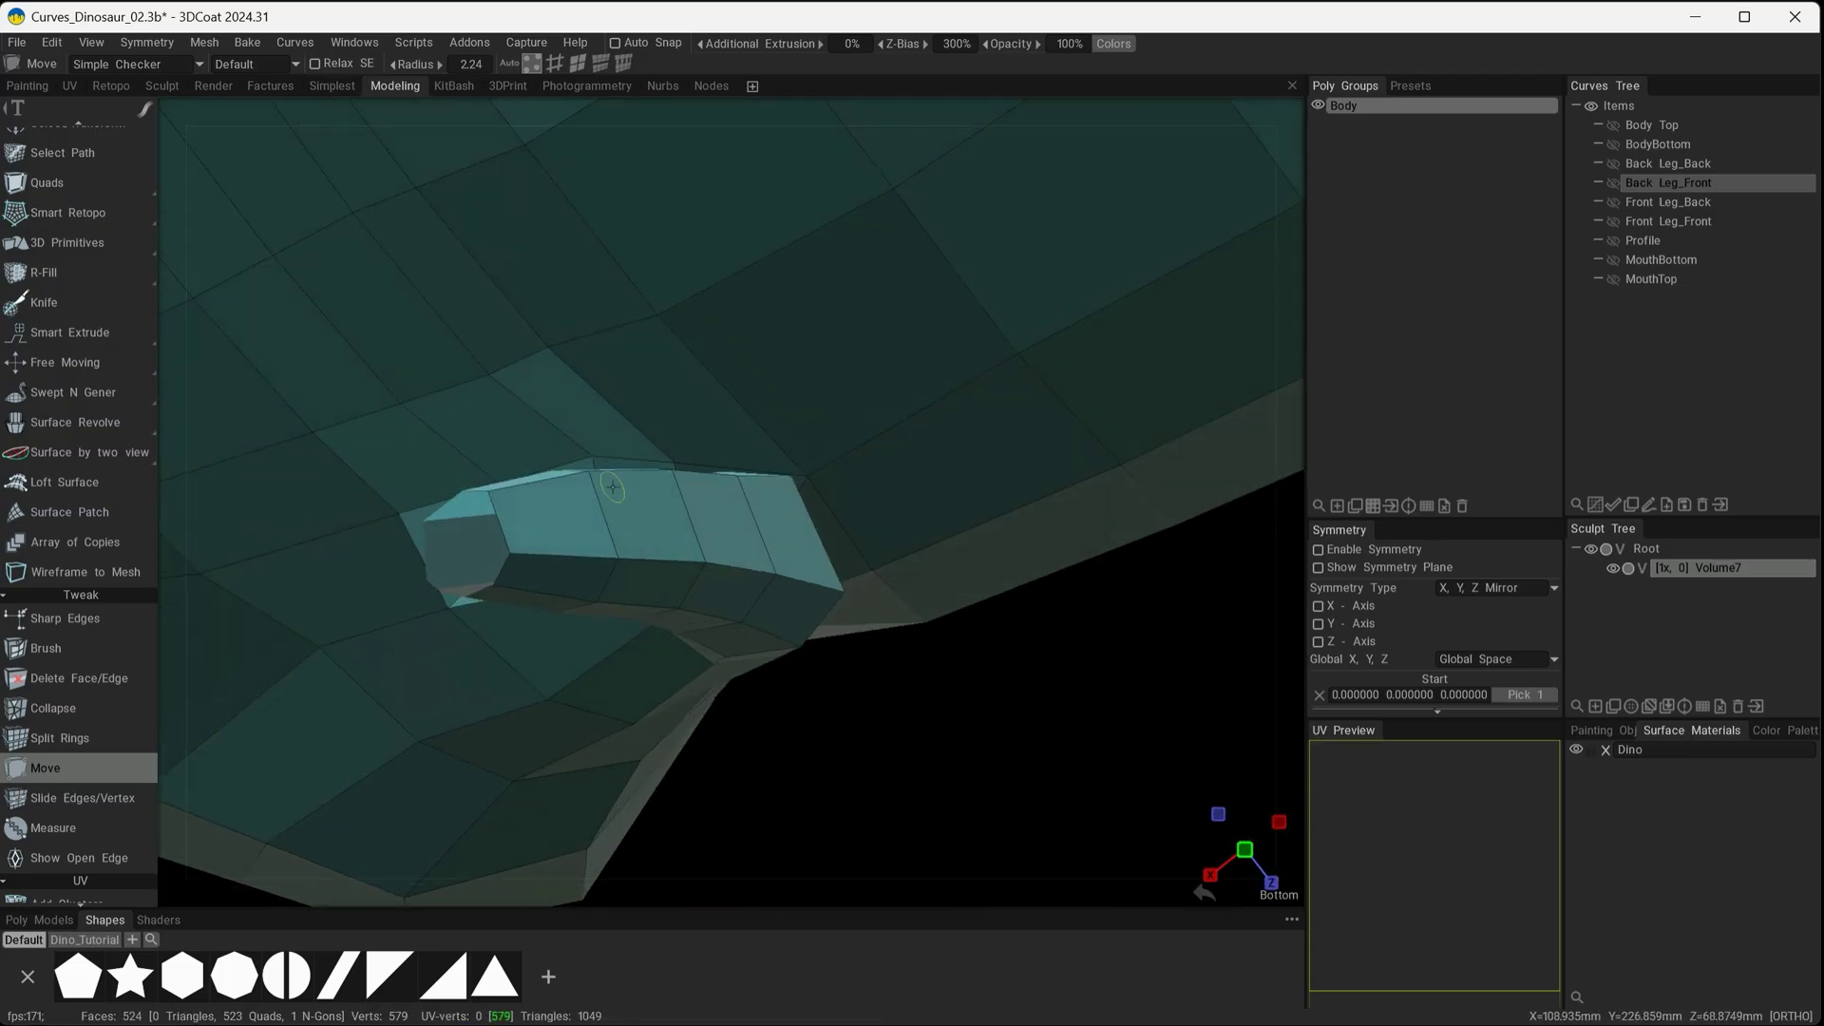
pyautogui.keyDown('alt'); pyautogui.moveTo(491, 472); pyautogui.dragTo(942, 654); pyautogui.keyUp('alt')
pyautogui.moveTo(955, 767)
pyautogui.keyDown('alt'); pyautogui.mouseDown(button='middle')
pyautogui.moveTo(1035, 619)
pyautogui.moveTo(1073, 483)
pyautogui.mouseUp(button='middle'); pyautogui.keyUp('alt')
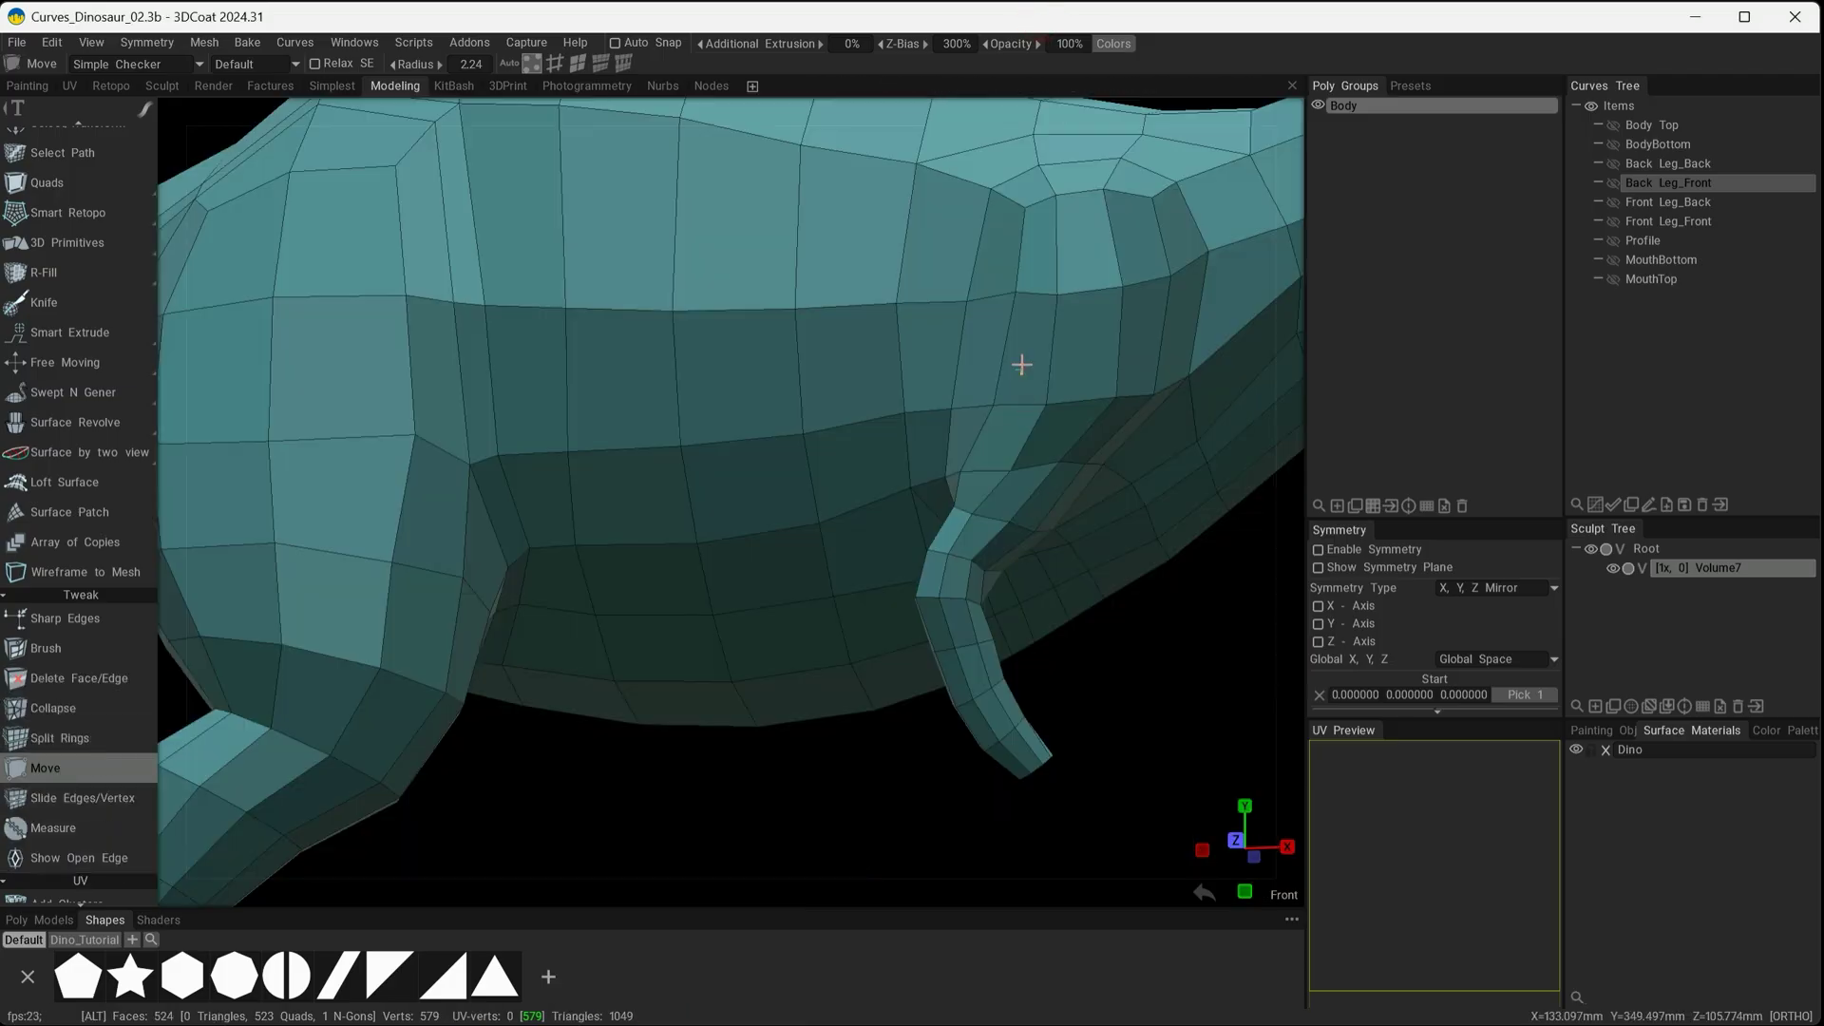
pyautogui.scroll(5, 1019, 366)
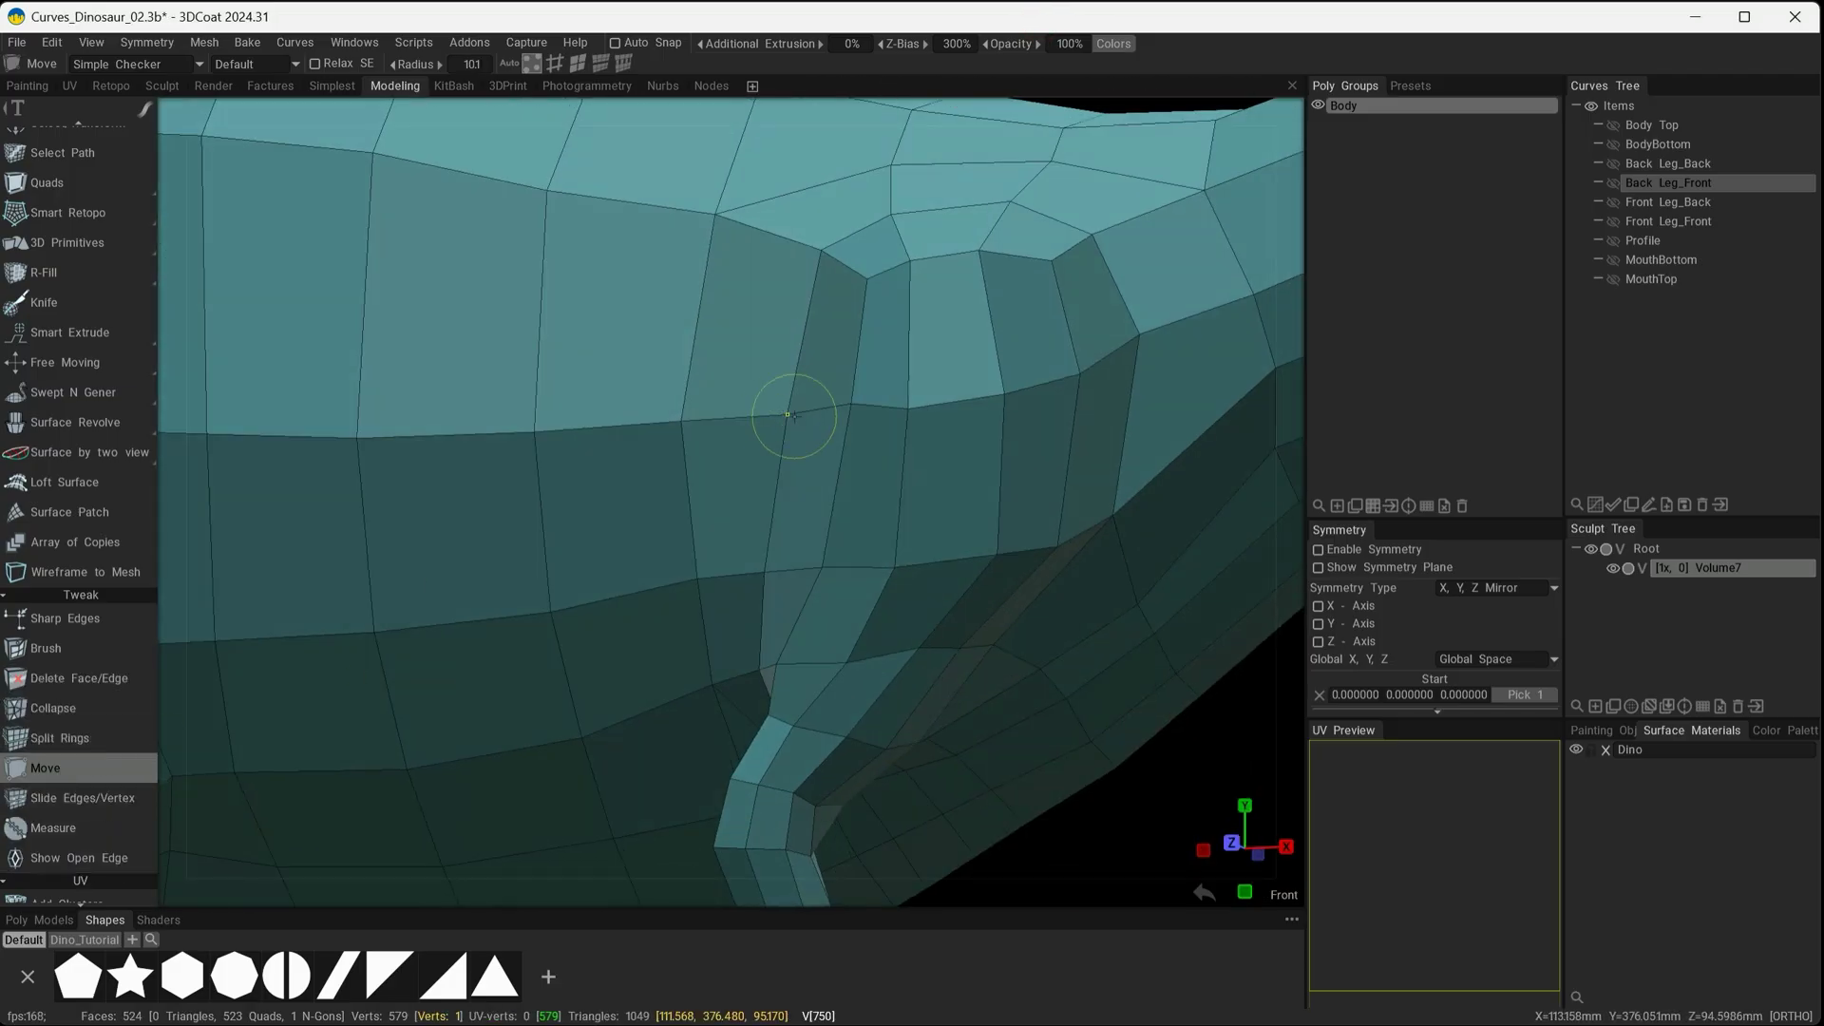
pyautogui.moveTo(792, 416); pyautogui.dragTo(744, 415)
pyautogui.moveTo(822, 251); pyautogui.dragTo(781, 248)
pyautogui.moveTo(763, 573); pyautogui.dragTo(744, 570)
pyautogui.moveTo(822, 567); pyautogui.dragTo(810, 553)
pyautogui.moveTo(851, 405); pyautogui.dragTo(809, 407)
pyautogui.moveTo(867, 279); pyautogui.dragTo(835, 277)
pyautogui.moveTo(909, 408); pyautogui.dragTo(904, 400)
pyautogui.moveTo(894, 567); pyautogui.dragTo(835, 466)
# Examine the mesh flow around the shoulder, front leg, armpit and belly from below and from both ends of the body
pyautogui.keyDown('alt'); pyautogui.moveTo(960, 583); pyautogui.dragTo(482, 316); pyautogui.keyUp('alt')
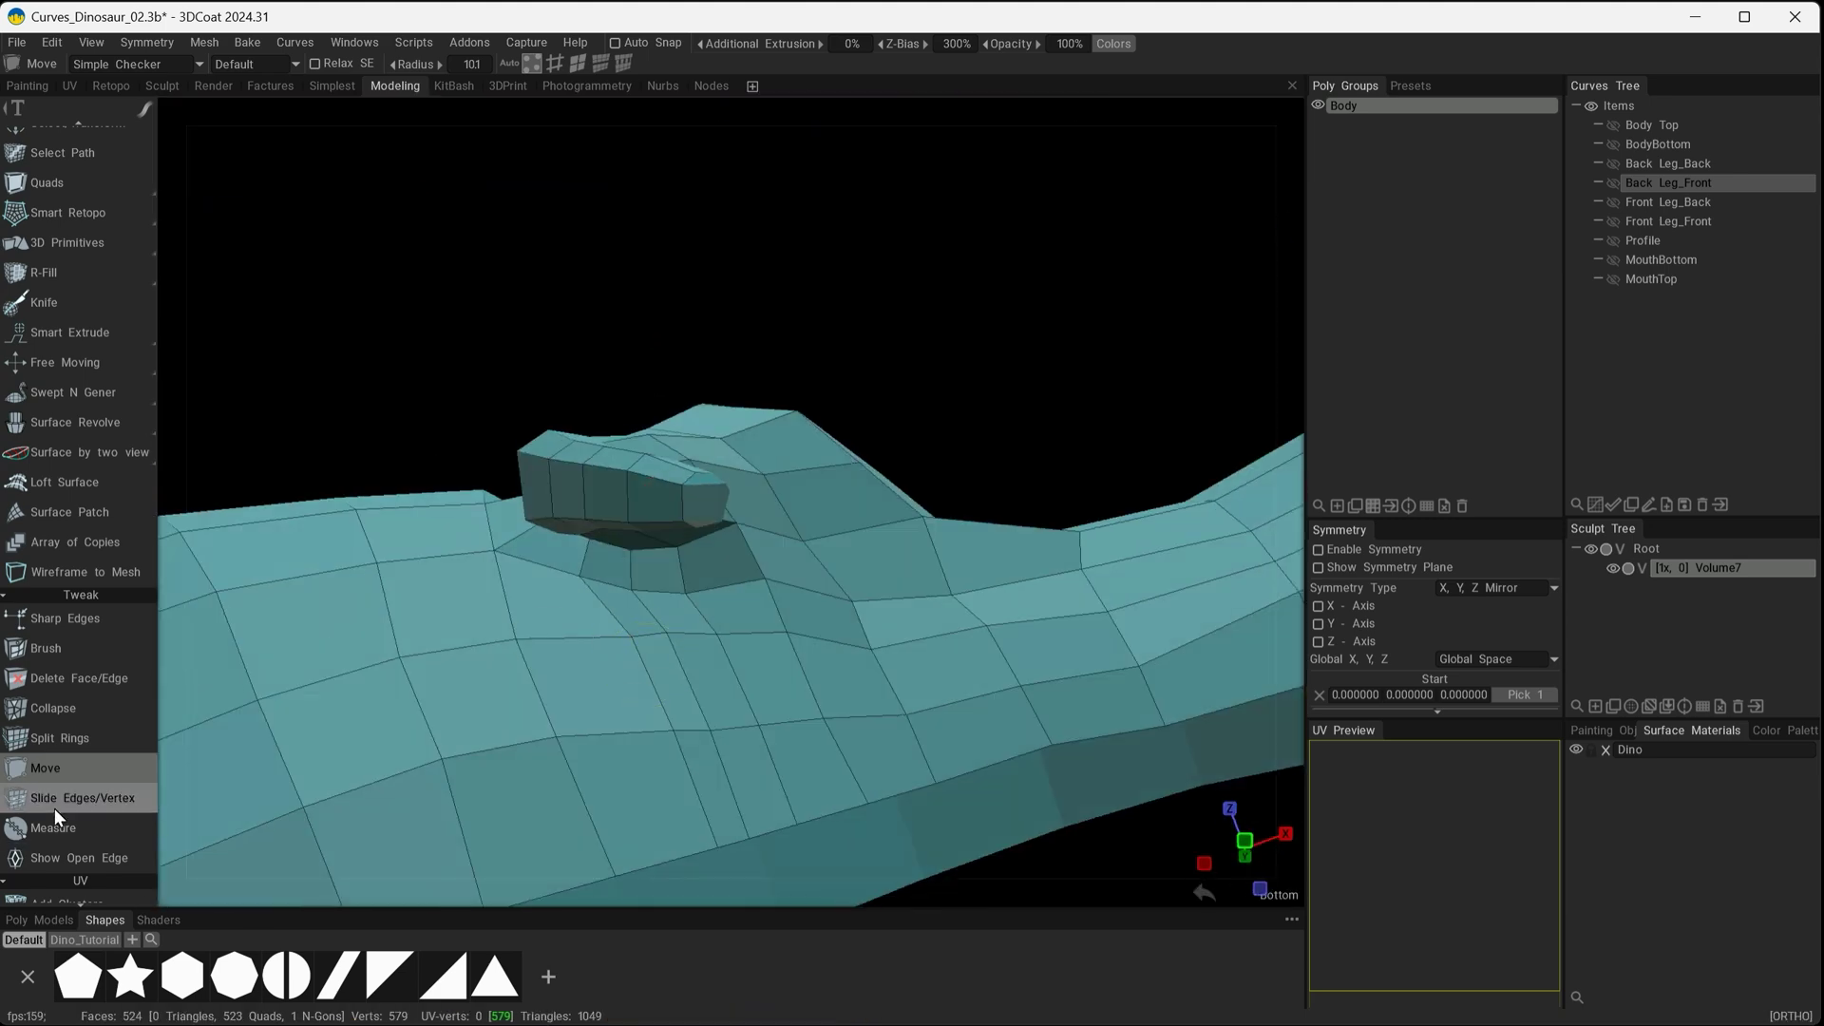
pyautogui.click(55, 800)
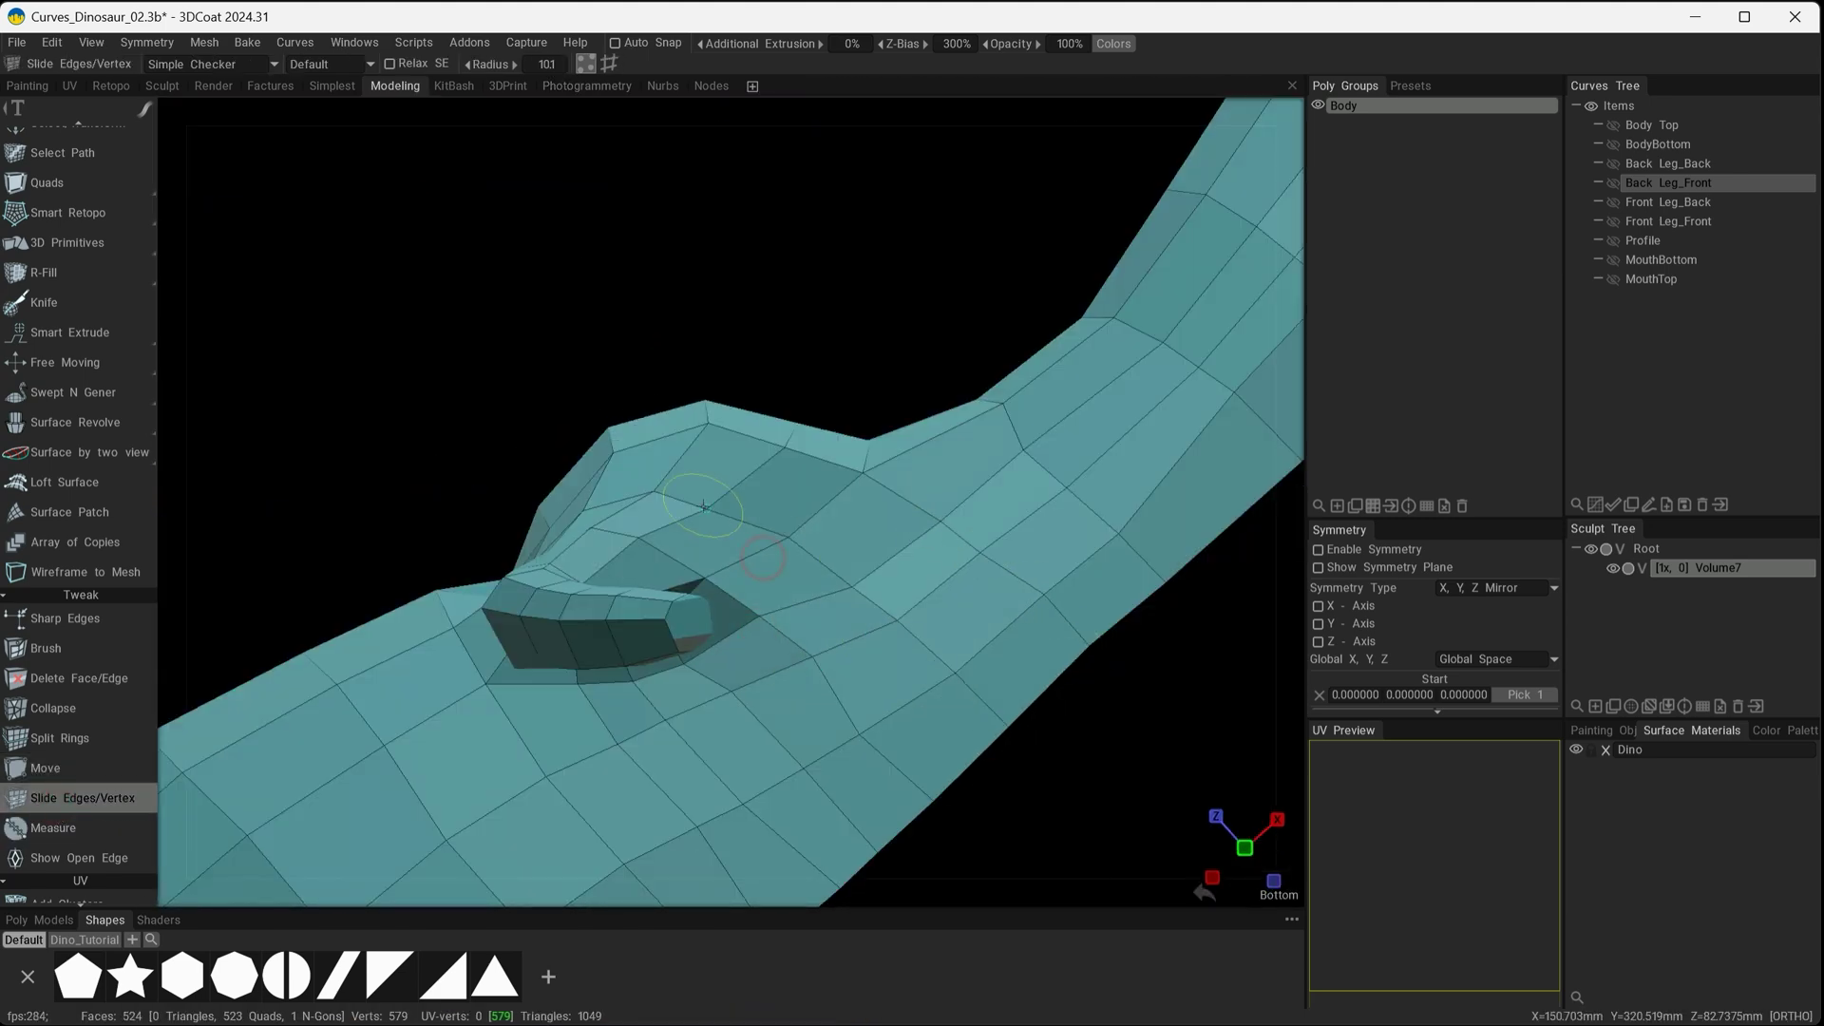
pyautogui.keyDown('alt'); pyautogui.moveTo(704, 507); pyautogui.dragTo(882, 427); pyautogui.keyUp('alt')
pyautogui.keyDown('alt'); pyautogui.moveTo(1012, 408); pyautogui.dragTo(879, 357); pyautogui.keyUp('alt')
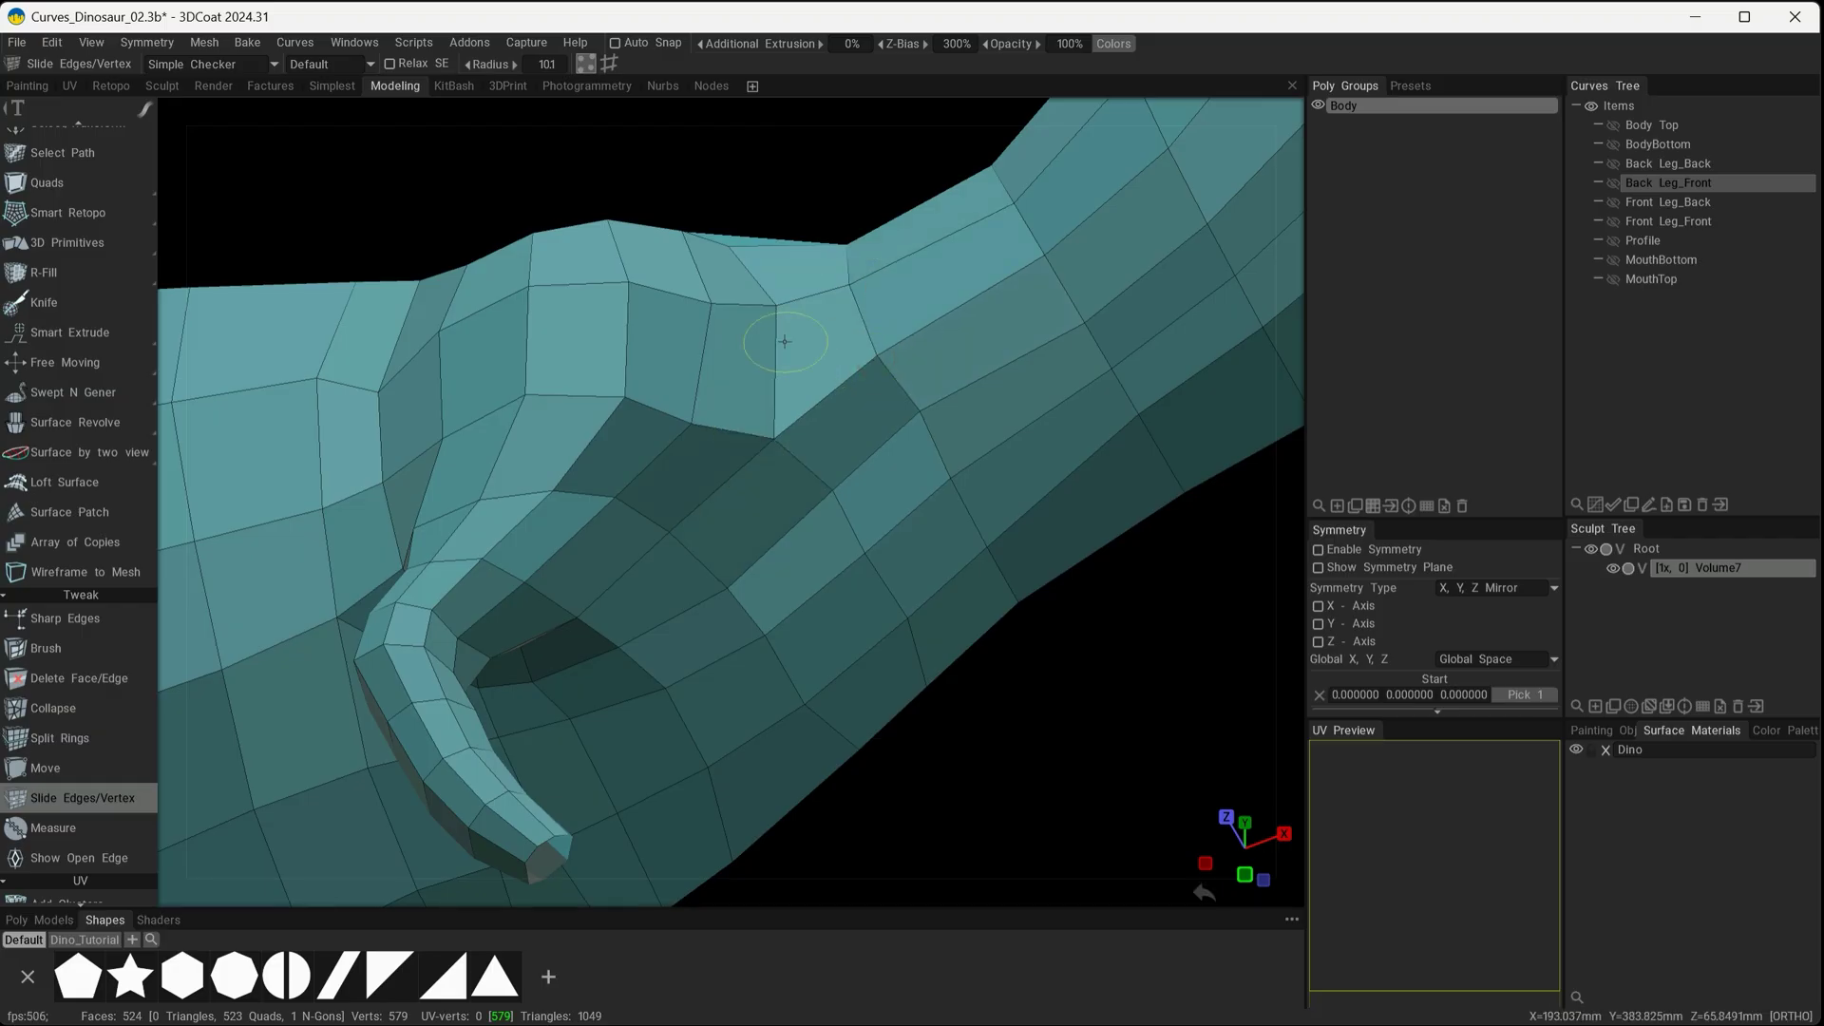
pyautogui.keyDown('alt'); pyautogui.moveTo(696, 438); pyautogui.dragTo(619, 504); pyautogui.keyUp('alt')
pyautogui.keyDown('alt'); pyautogui.moveTo(744, 481); pyautogui.dragTo(748, 442); pyautogui.keyUp('alt')
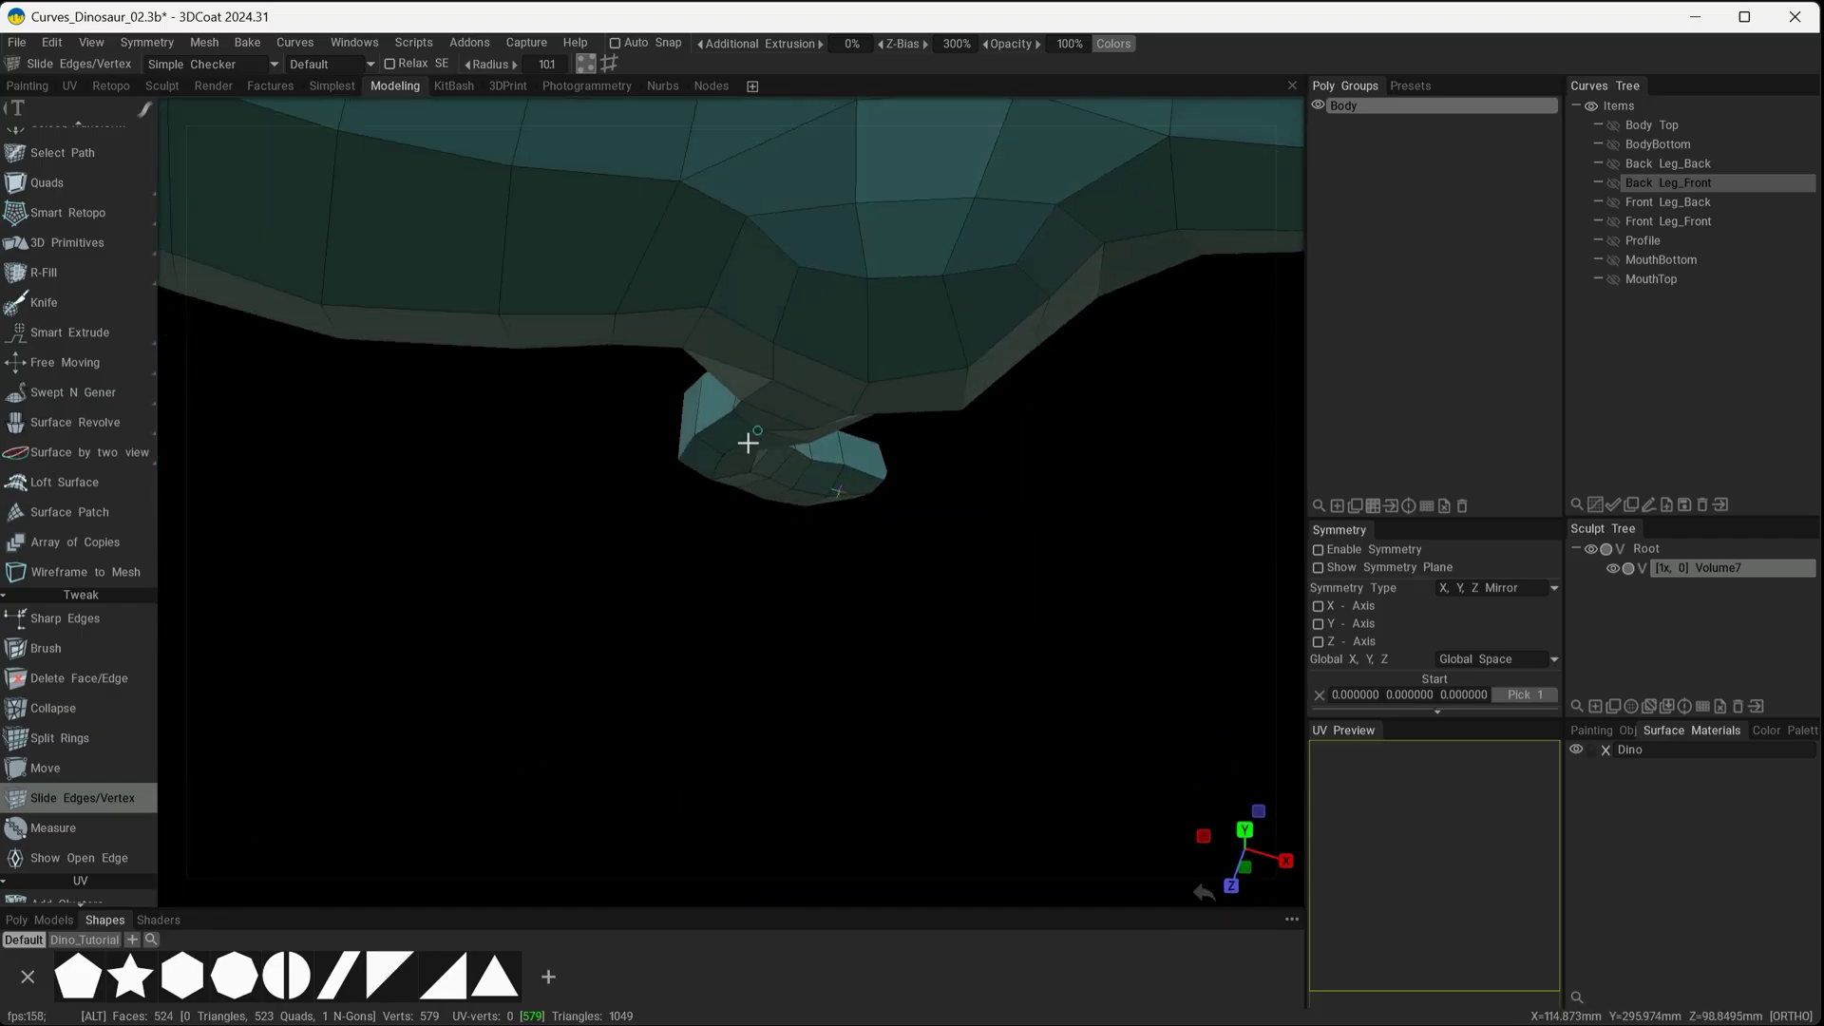
pyautogui.press('m')
pyautogui.keyDown('alt'); pyautogui.moveTo(702, 321); pyautogui.dragTo(858, 550); pyautogui.keyUp('alt')
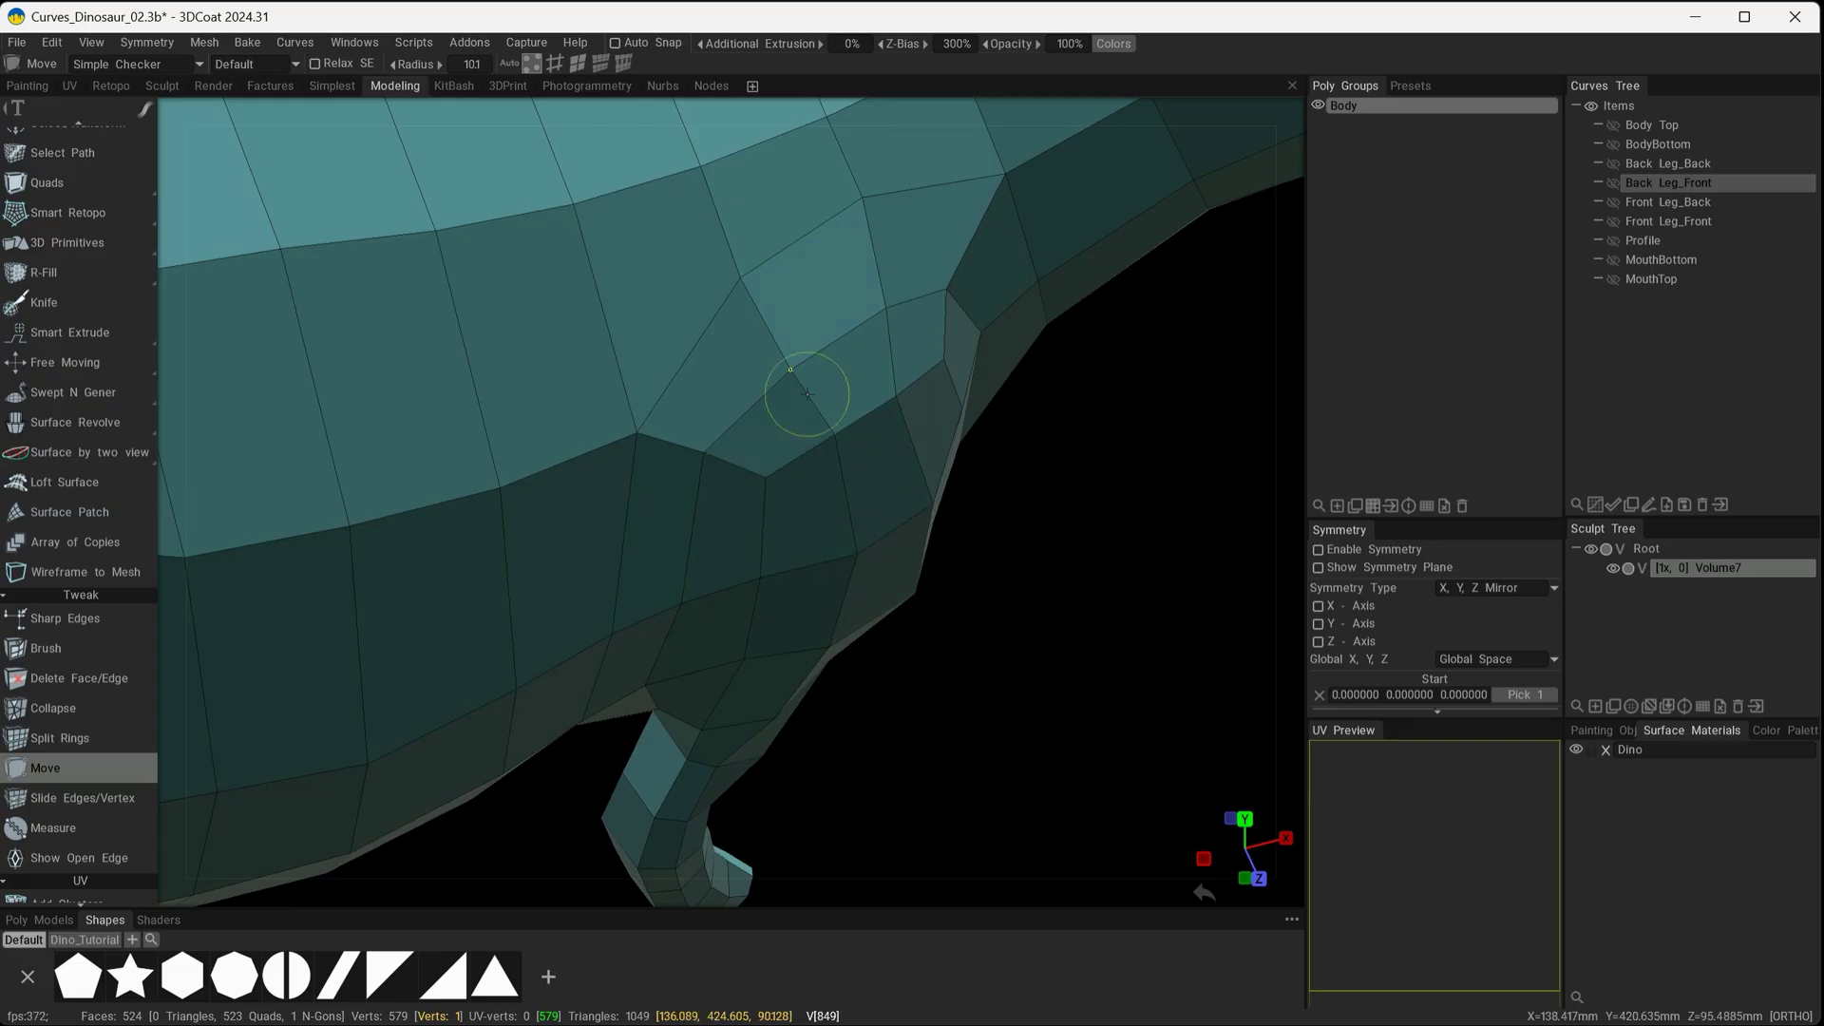
pyautogui.keyDown('alt'); pyautogui.moveTo(806, 393); pyautogui.dragTo(757, 495); pyautogui.keyUp('alt')
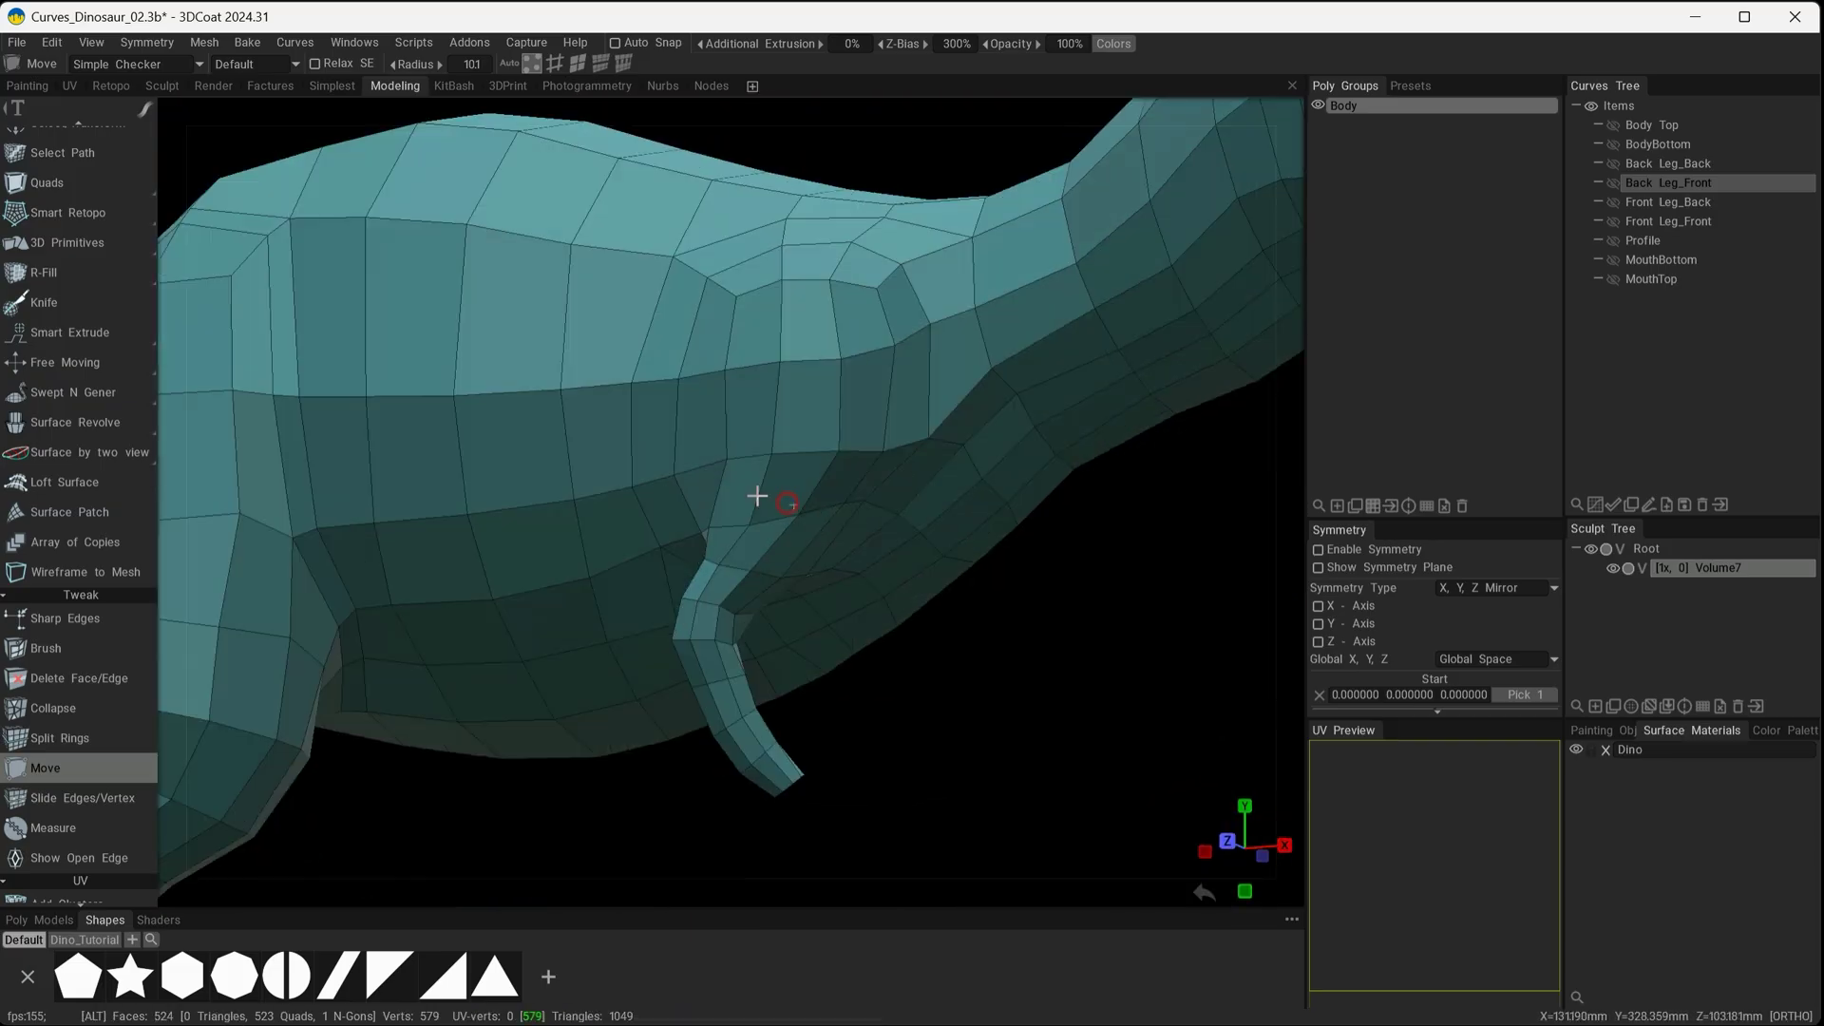
pyautogui.moveTo(847, 459)
pyautogui.keyDown('alt'); pyautogui.mouseDown()
pyautogui.moveTo(724, 374)
pyautogui.moveTo(847, 436)
pyautogui.mouseUp(); pyautogui.keyUp('alt')
pyautogui.keyDown('alt'); pyautogui.moveTo(847, 436); pyautogui.dragTo(648, 561, button='right'); pyautogui.keyUp('alt')
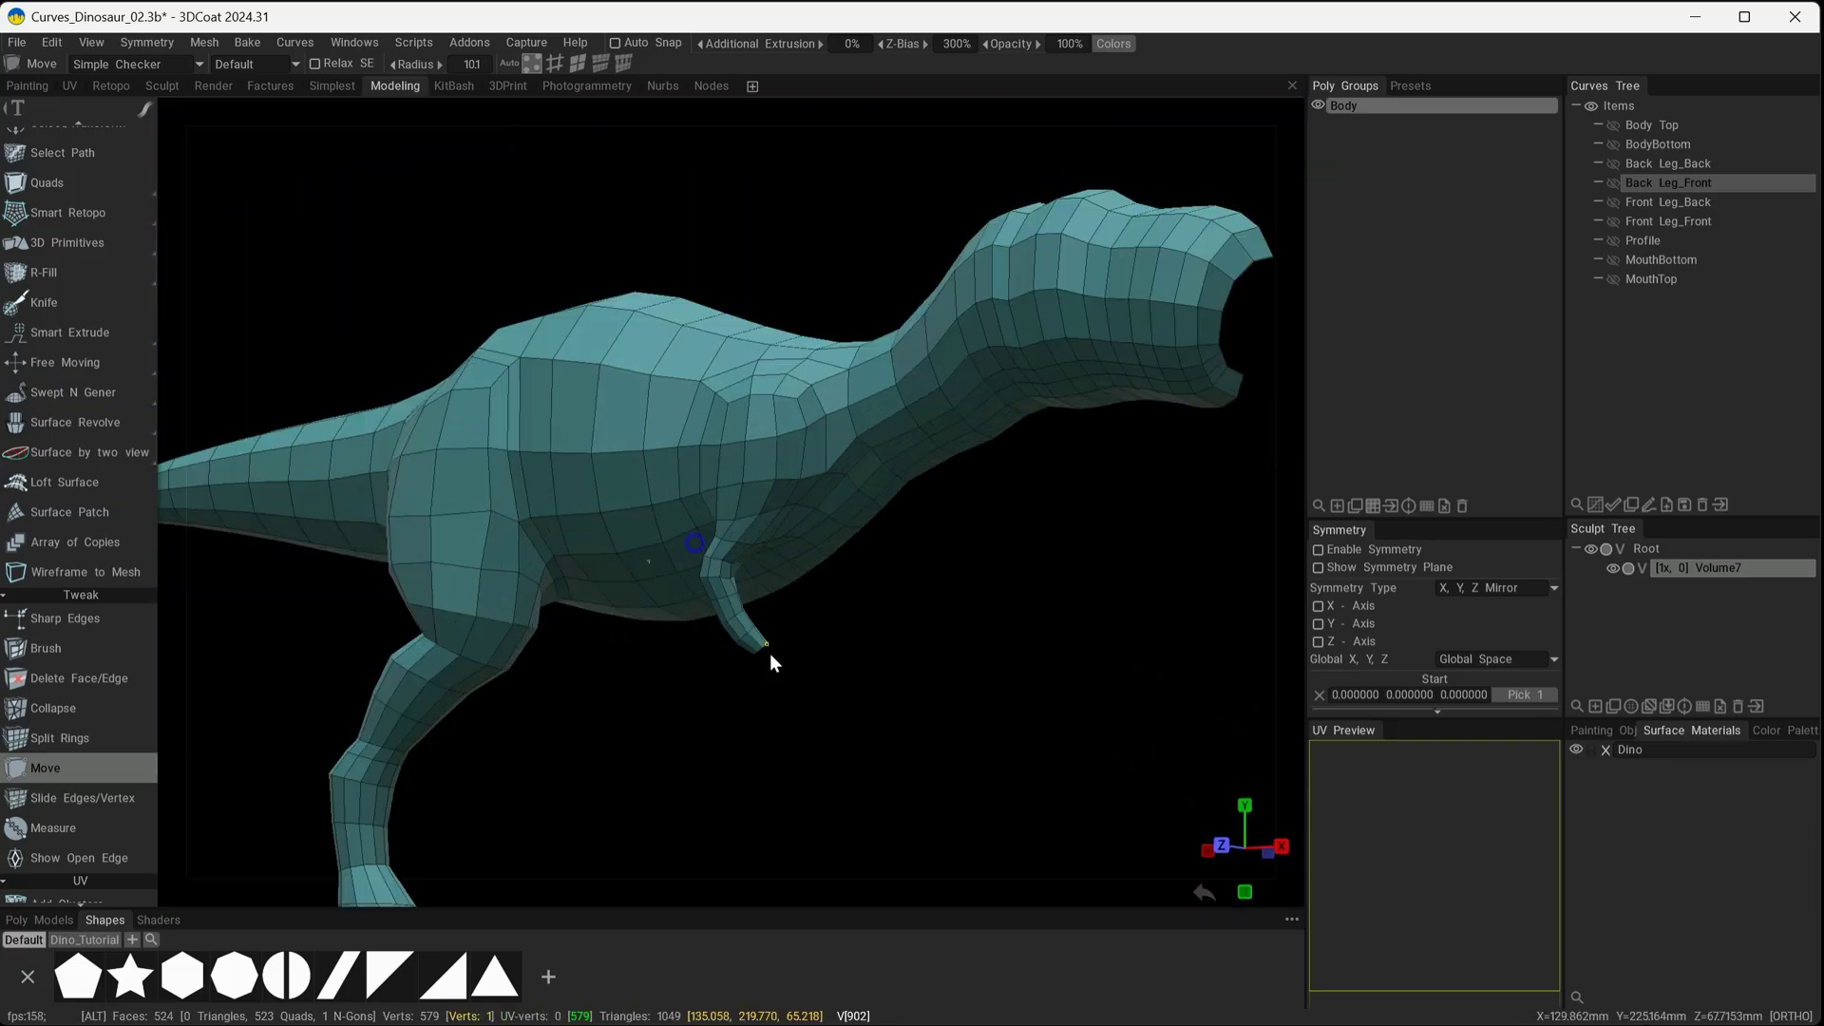
pyautogui.keyDown('alt'); pyautogui.moveTo(770, 653); pyautogui.dragTo(846, 513, button='right'); pyautogui.keyUp('alt')
pyautogui.keyDown('alt'); pyautogui.moveTo(846, 513); pyautogui.dragTo(893, 567); pyautogui.keyUp('alt')
pyautogui.press('s')
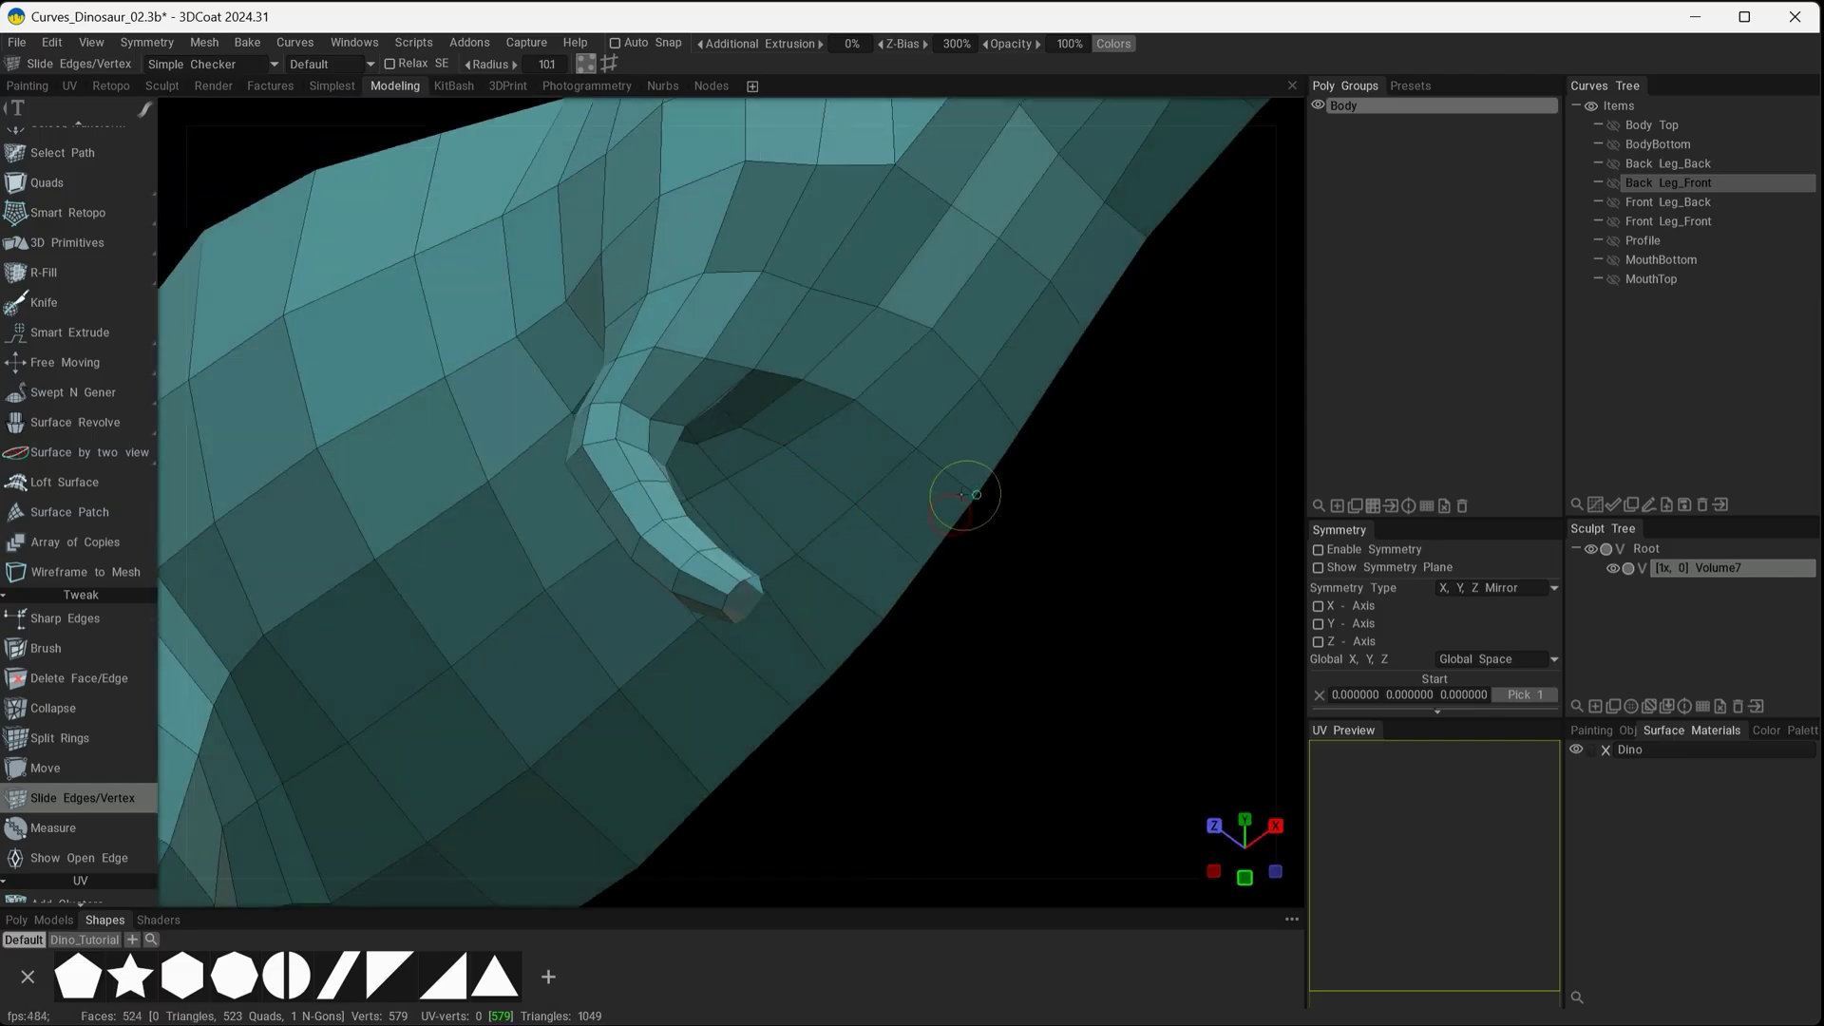
pyautogui.keyDown('alt'); pyautogui.moveTo(962, 494); pyautogui.dragTo(727, 698); pyautogui.keyUp('alt')
pyautogui.keyDown('alt'); pyautogui.moveTo(506, 469); pyautogui.dragTo(699, 480); pyautogui.keyUp('alt')
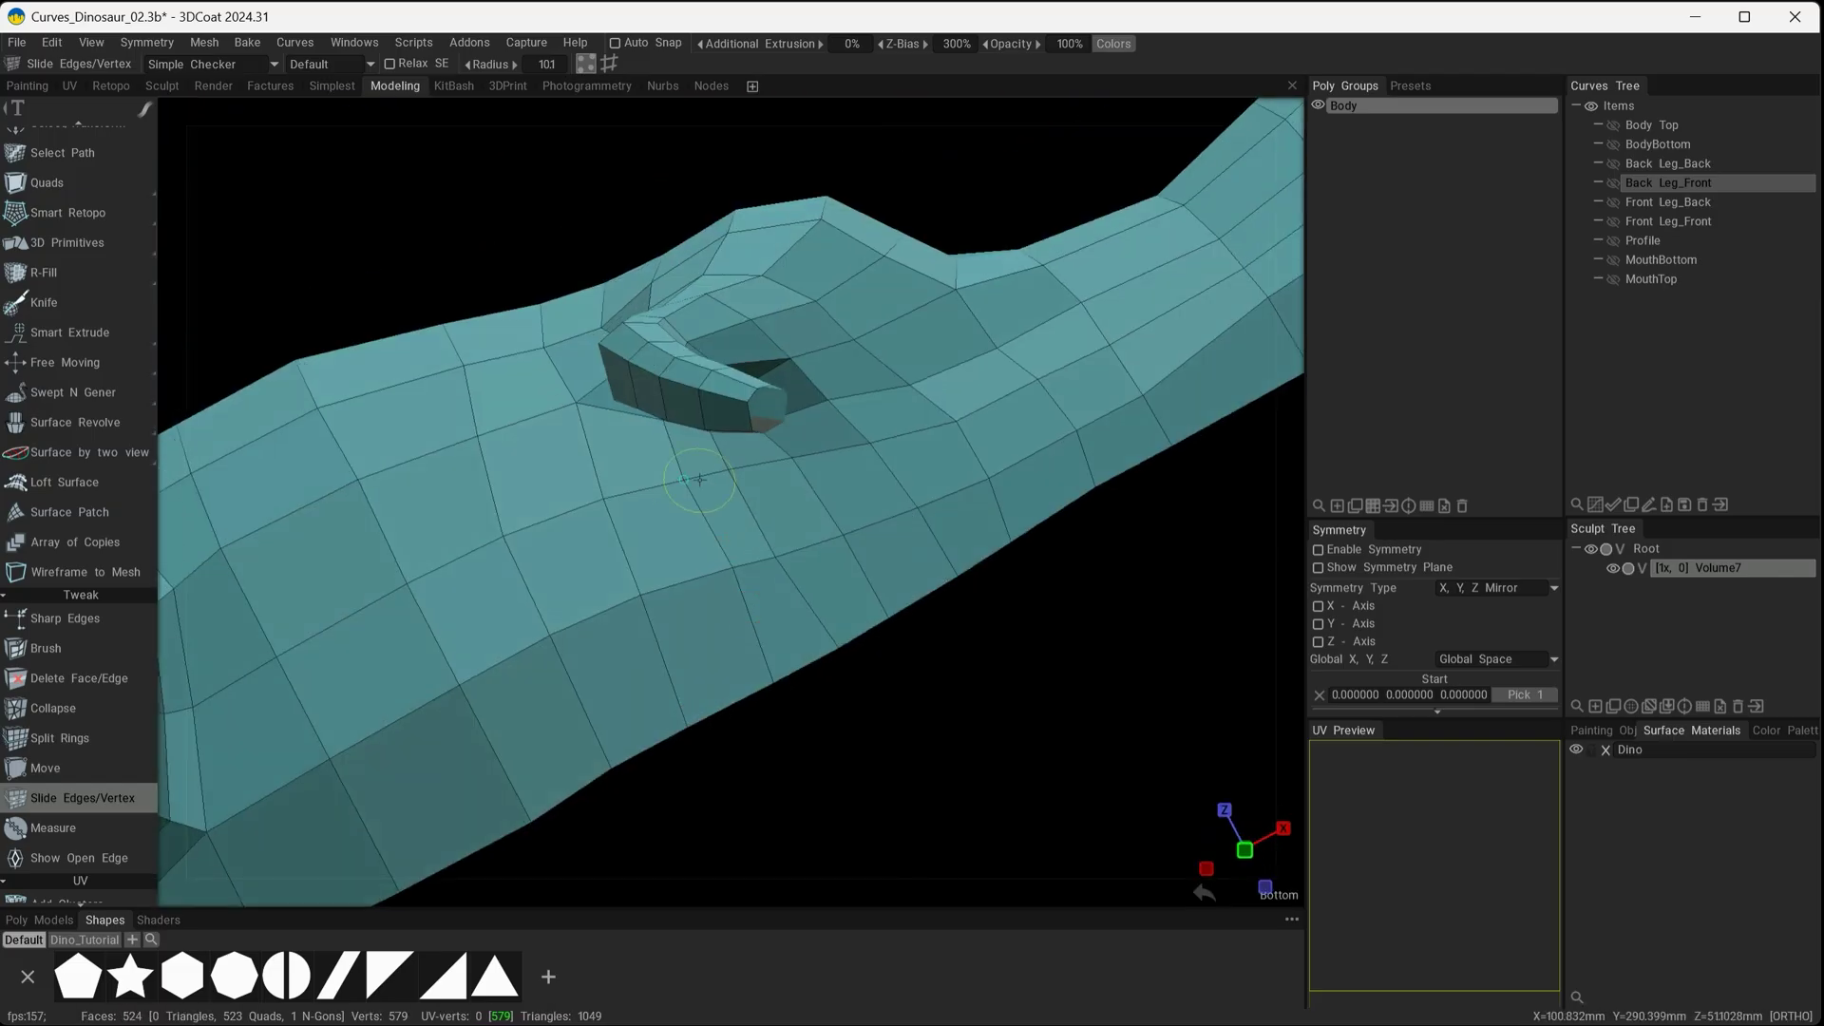
pyautogui.keyDown('alt'); pyautogui.moveTo(774, 560); pyautogui.dragTo(765, 717); pyautogui.keyUp('alt')
# Merge the surplus vertex of the remaining N-gon with the Move tool in vertex mode
pyautogui.click(59, 760)
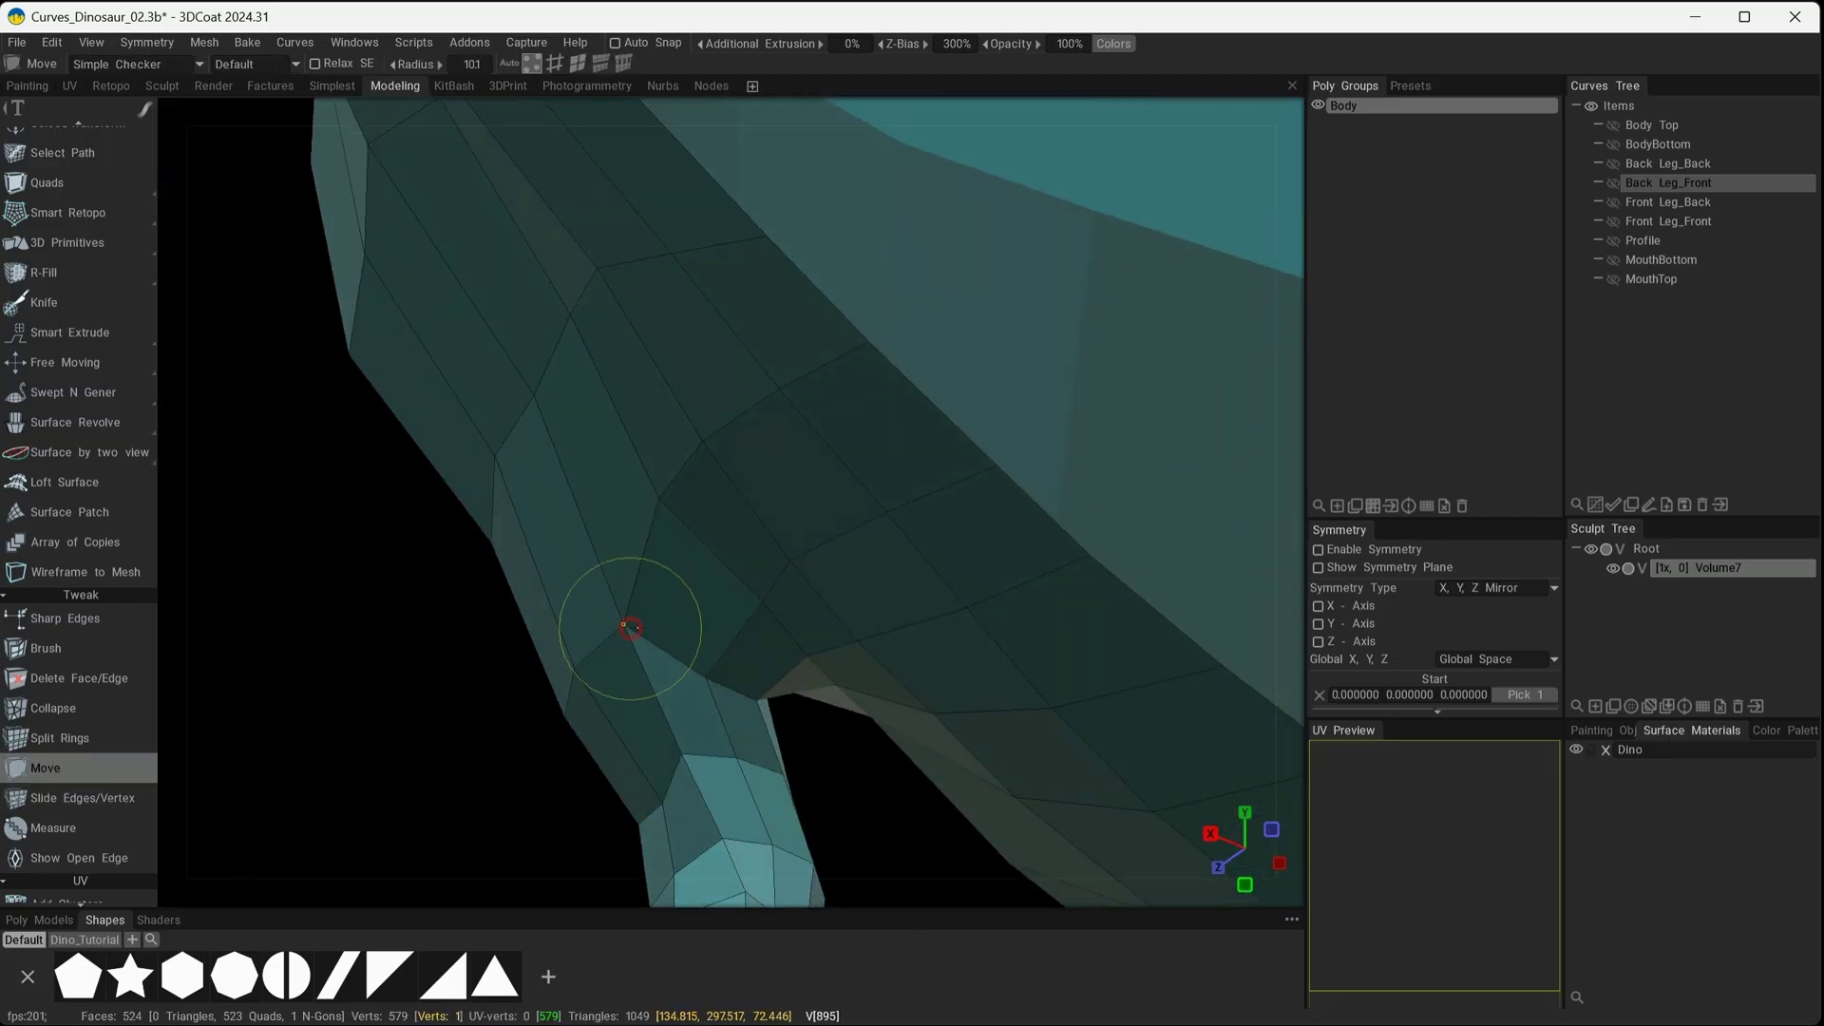
pyautogui.moveTo(587, 641)
pyautogui.keyDown('alt'); pyautogui.mouseDown()
pyautogui.moveTo(797, 578)
pyautogui.moveTo(774, 587)
pyautogui.moveTo(910, 604)
pyautogui.moveTo(720, 692)
pyautogui.moveTo(802, 760)
pyautogui.moveTo(917, 662)
pyautogui.moveTo(558, 381)
pyautogui.moveTo(835, 579)
pyautogui.moveTo(750, 655)
pyautogui.moveTo(891, 686)
pyautogui.moveTo(887, 541)
pyautogui.moveTo(902, 513)
pyautogui.moveTo(969, 497)
pyautogui.moveTo(826, 354)
pyautogui.moveTo(806, 407)
pyautogui.moveTo(760, 304)
pyautogui.moveTo(817, 285)
pyautogui.moveTo(832, 367)
pyautogui.moveTo(831, 237)
pyautogui.moveTo(871, 257)
pyautogui.moveTo(827, 279)
pyautogui.moveTo(863, 295)
pyautogui.moveTo(1044, 313)
pyautogui.moveTo(1160, 354)
pyautogui.moveTo(802, 269)
pyautogui.moveTo(597, 386)
pyautogui.moveTo(566, 365)
pyautogui.mouseUp(); pyautogui.keyUp('alt')
pyautogui.click(530, 64)
pyautogui.keyDown('alt'); pyautogui.moveTo(618, 494); pyautogui.dragTo(672, 665, button='right'); pyautogui.keyUp('alt')
pyautogui.keyDown('alt'); pyautogui.moveTo(707, 484); pyautogui.dragTo(660, 592); pyautogui.keyUp('alt')
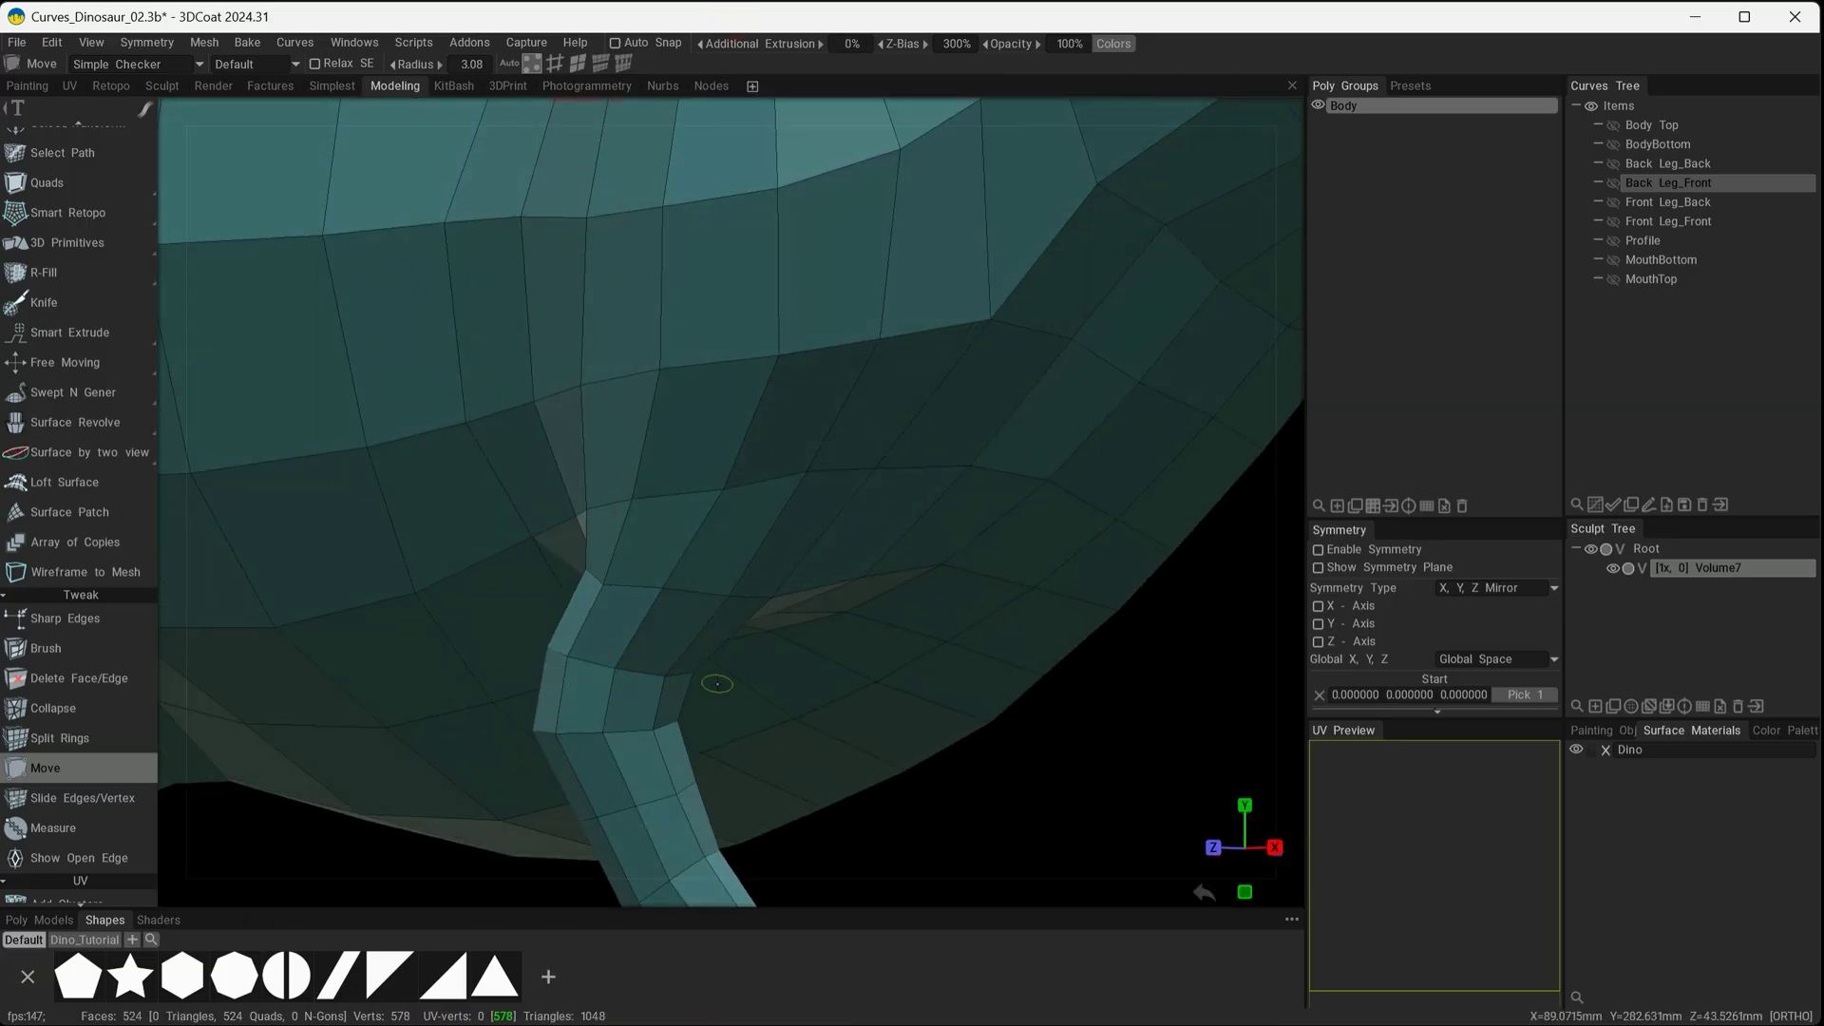
# Adjust the vertices between the shoulder and the base of the neck, and those on the chest beside the front leg
pyautogui.keyDown('alt'); pyautogui.moveTo(750, 681); pyautogui.dragTo(735, 628); pyautogui.keyUp('alt')
pyautogui.keyDown('alt'); pyautogui.moveTo(735, 627); pyautogui.dragTo(633, 584, button='right'); pyautogui.keyUp('alt')
pyautogui.keyDown('alt'); pyautogui.moveTo(614, 591); pyautogui.dragTo(644, 762); pyautogui.keyUp('alt')
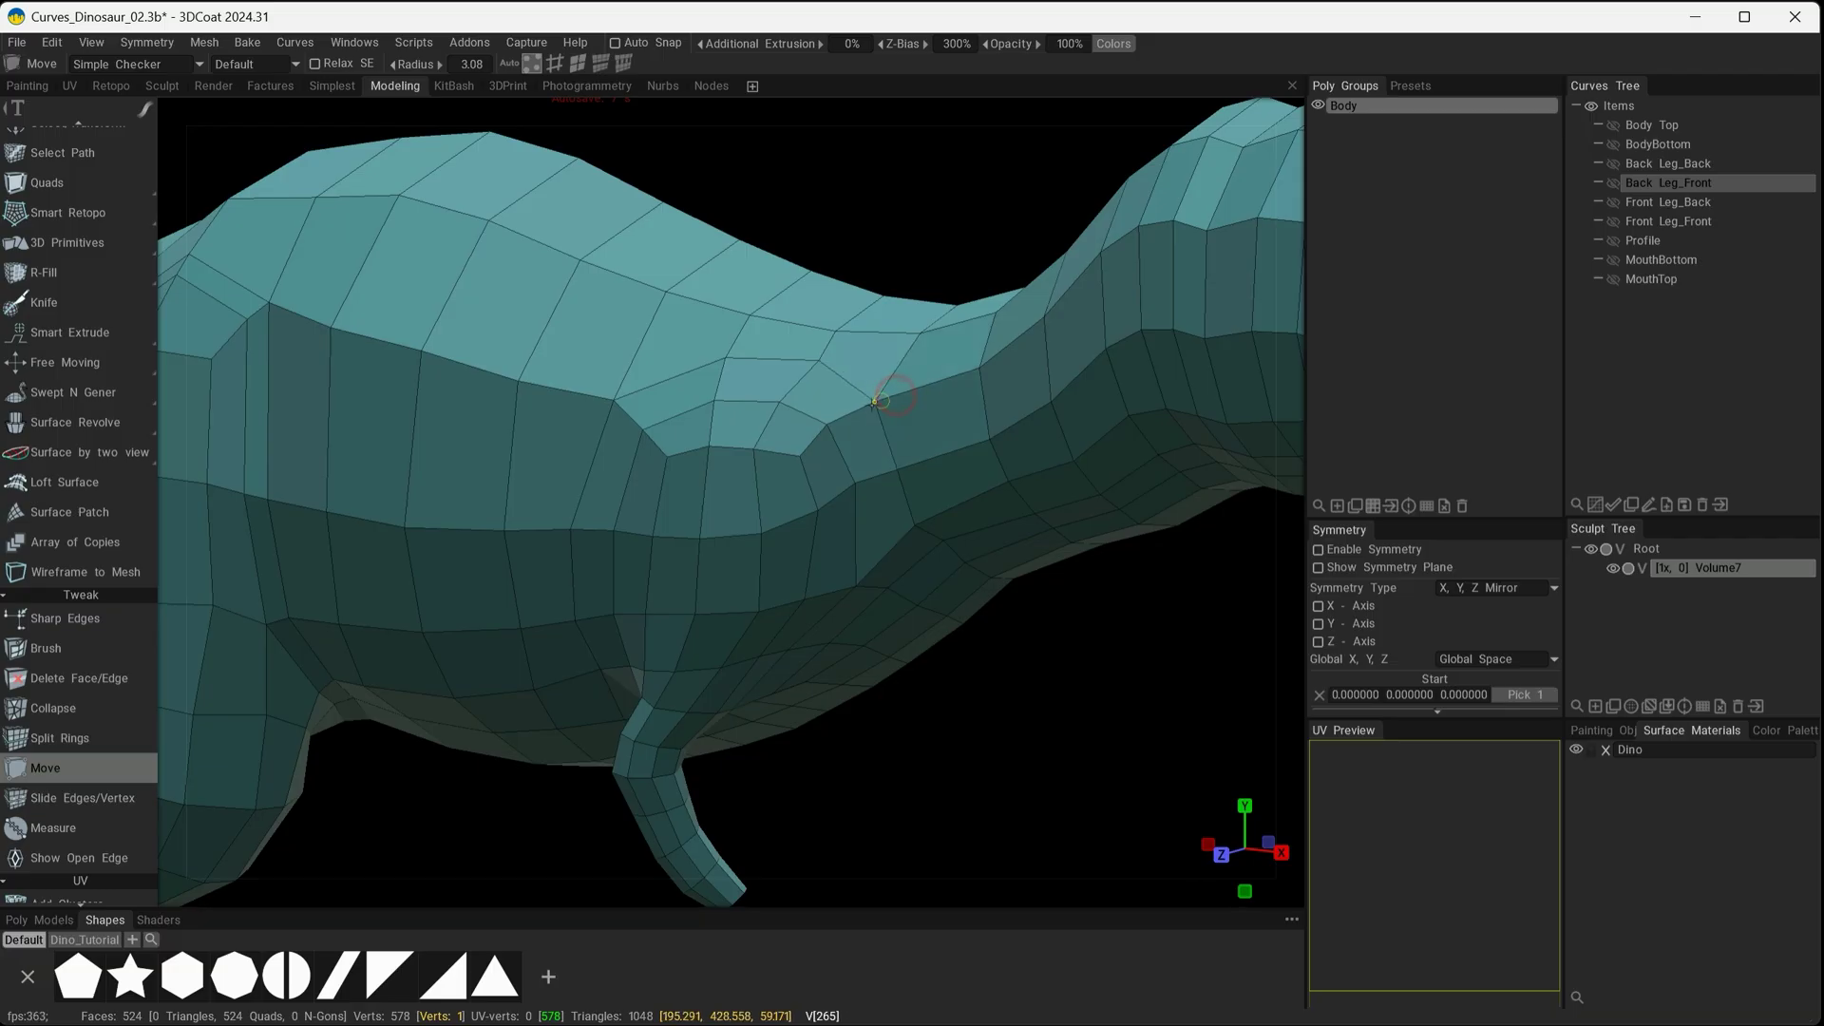
pyautogui.moveTo(881, 407); pyautogui.dragTo(875, 407)
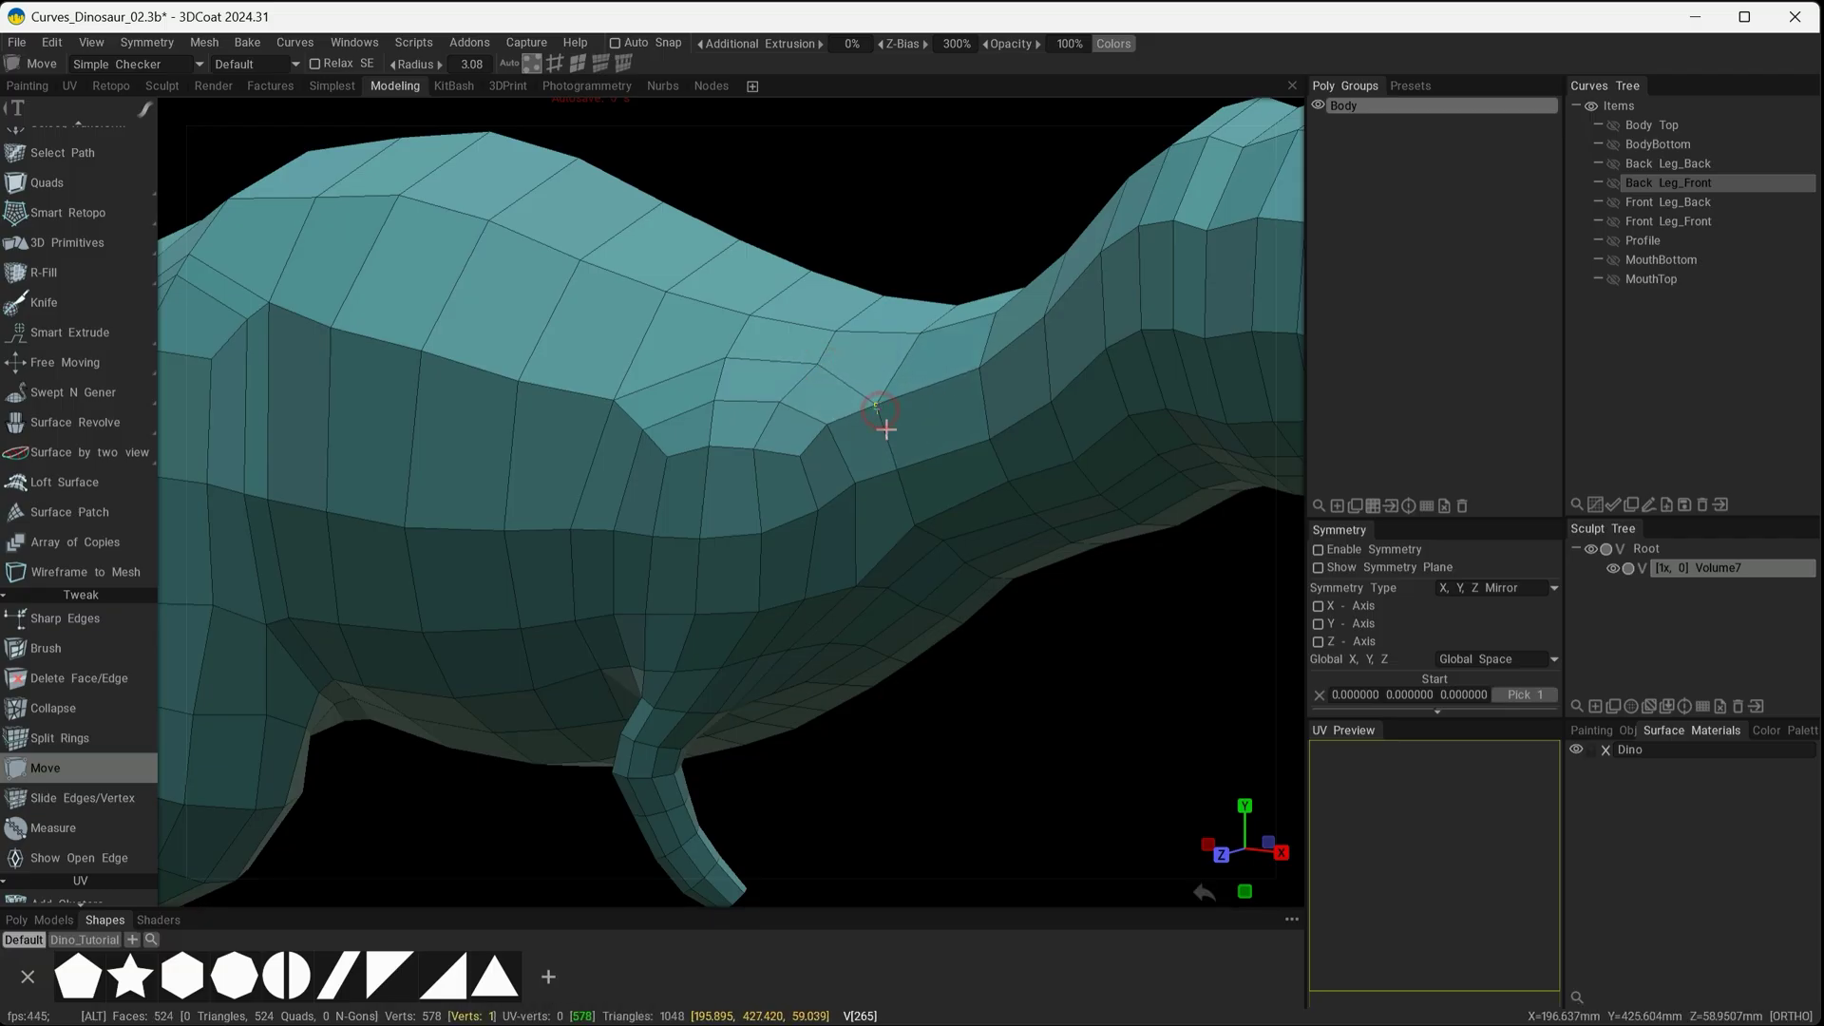
pyautogui.keyDown('alt'); pyautogui.moveTo(904, 505); pyautogui.dragTo(930, 473); pyautogui.keyUp('alt')
pyautogui.moveTo(926, 593); pyautogui.dragTo(880, 603, button='right')
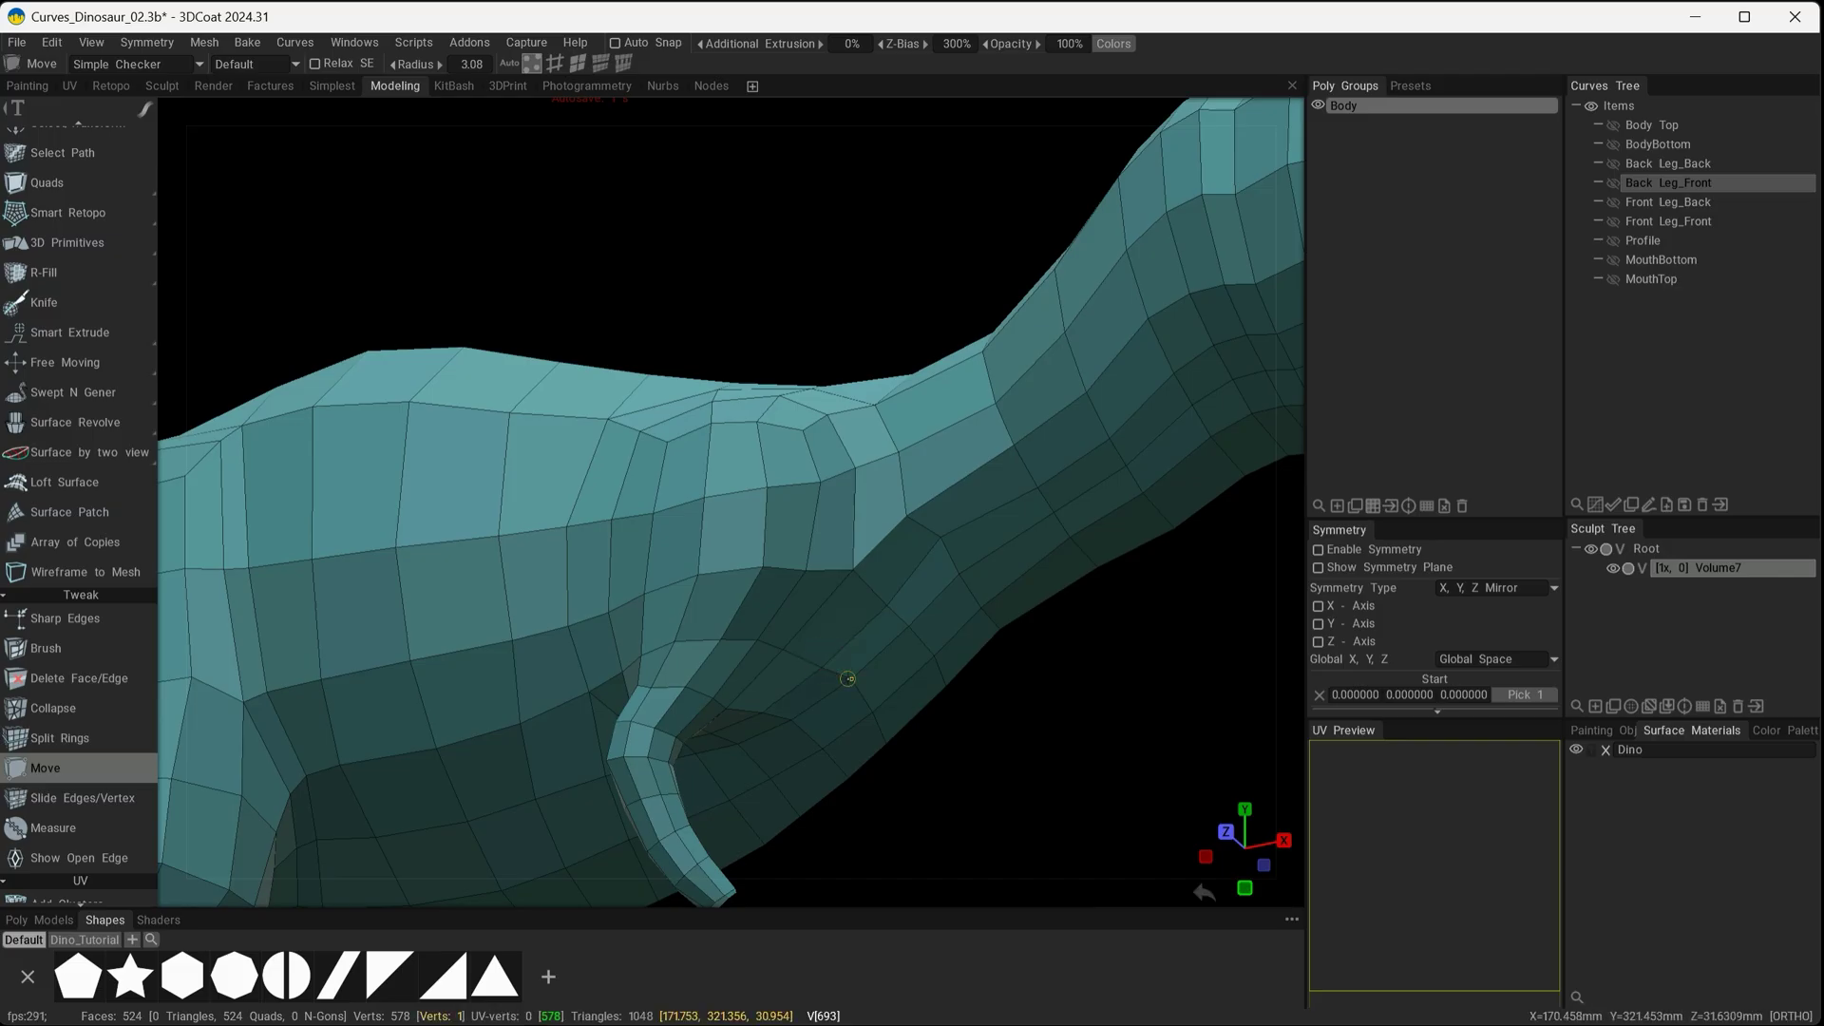
pyautogui.moveTo(796, 719); pyautogui.dragTo(924, 683, button='right')
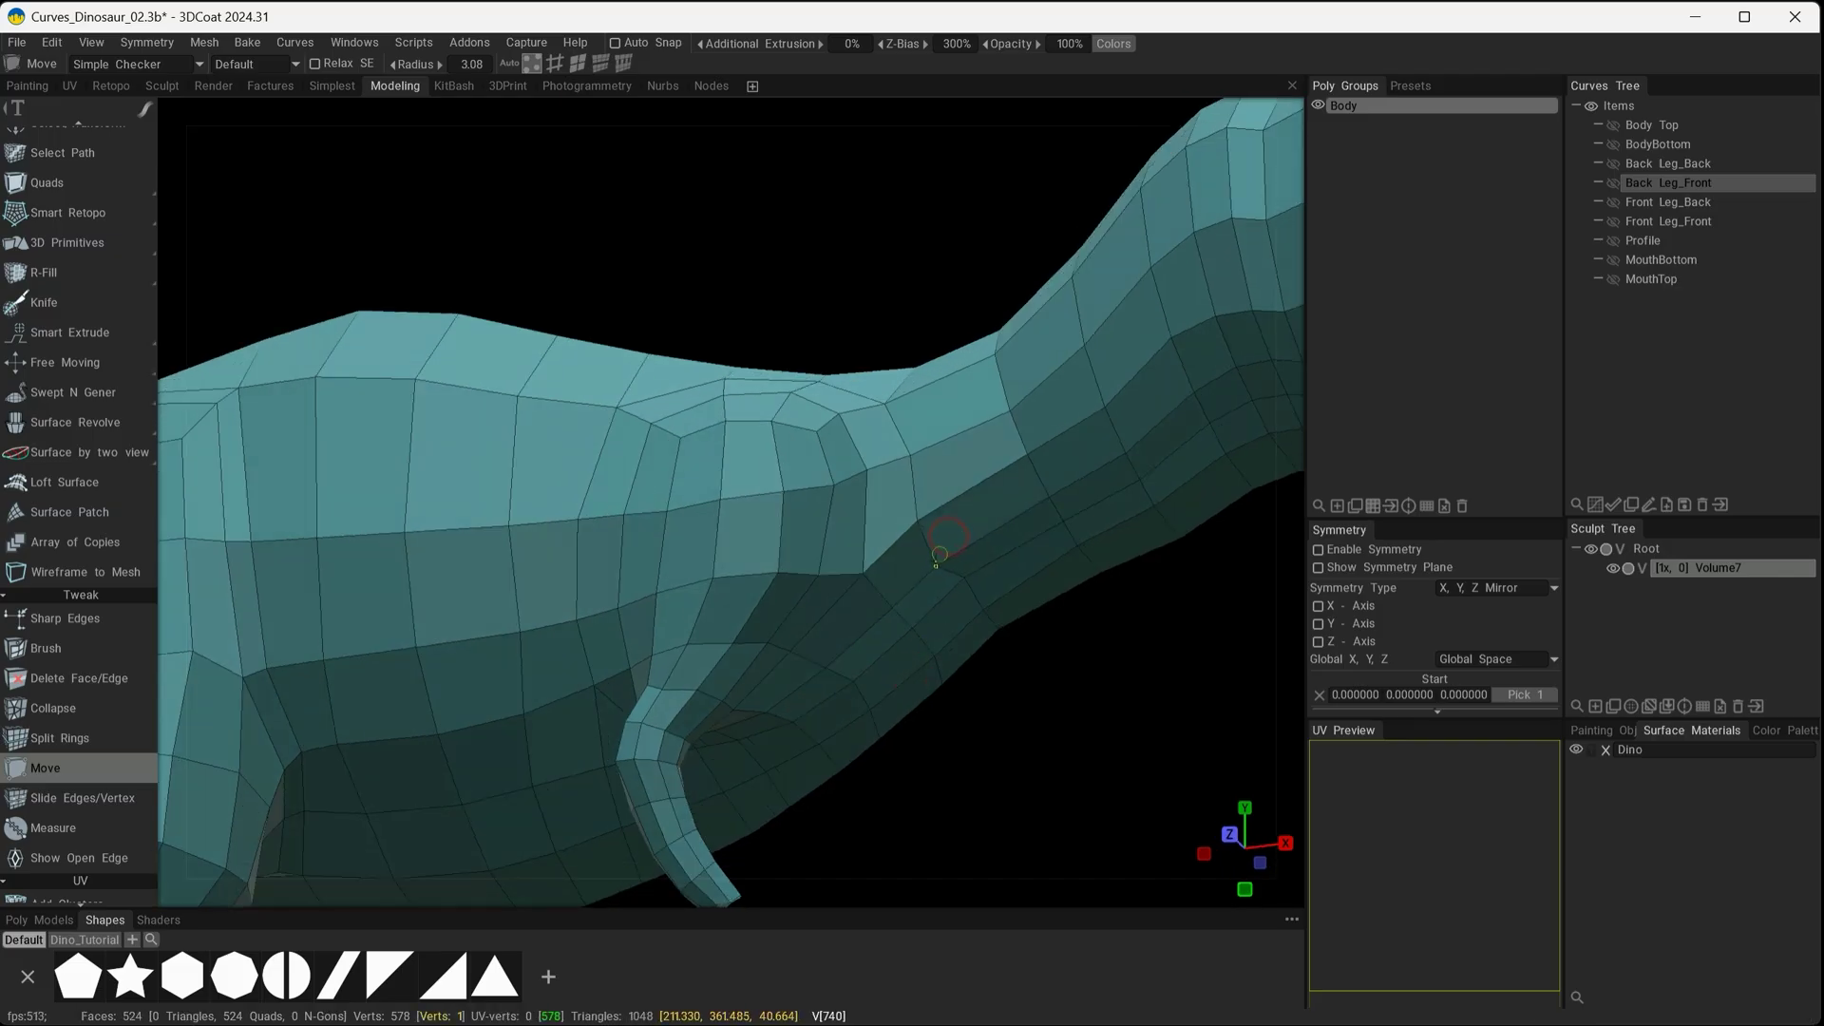
# Fine-tune the vertices on the side of the shoulder directly above the front leg
pyautogui.keyDown('alt'); pyautogui.moveTo(915, 528); pyautogui.dragTo(591, 537); pyautogui.keyUp('alt')
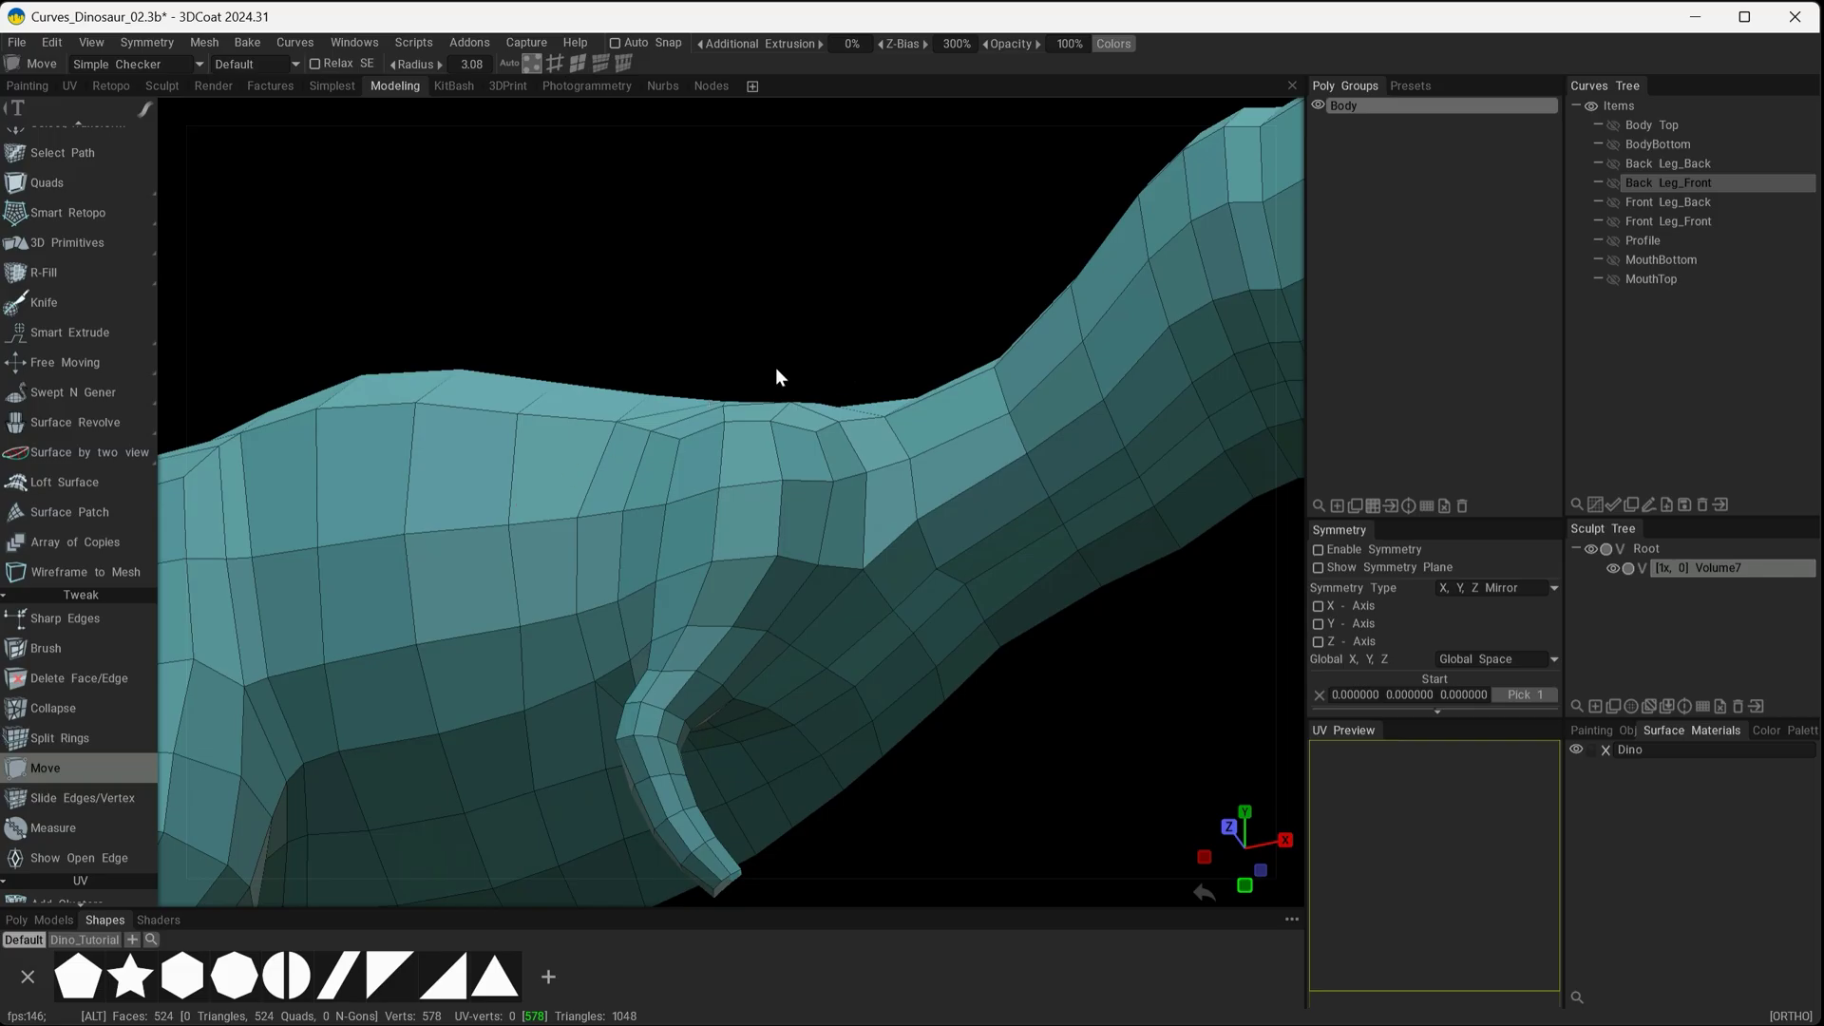
pyautogui.keyDown('alt'); pyautogui.moveTo(777, 371); pyautogui.dragTo(542, 444); pyautogui.keyUp('alt')
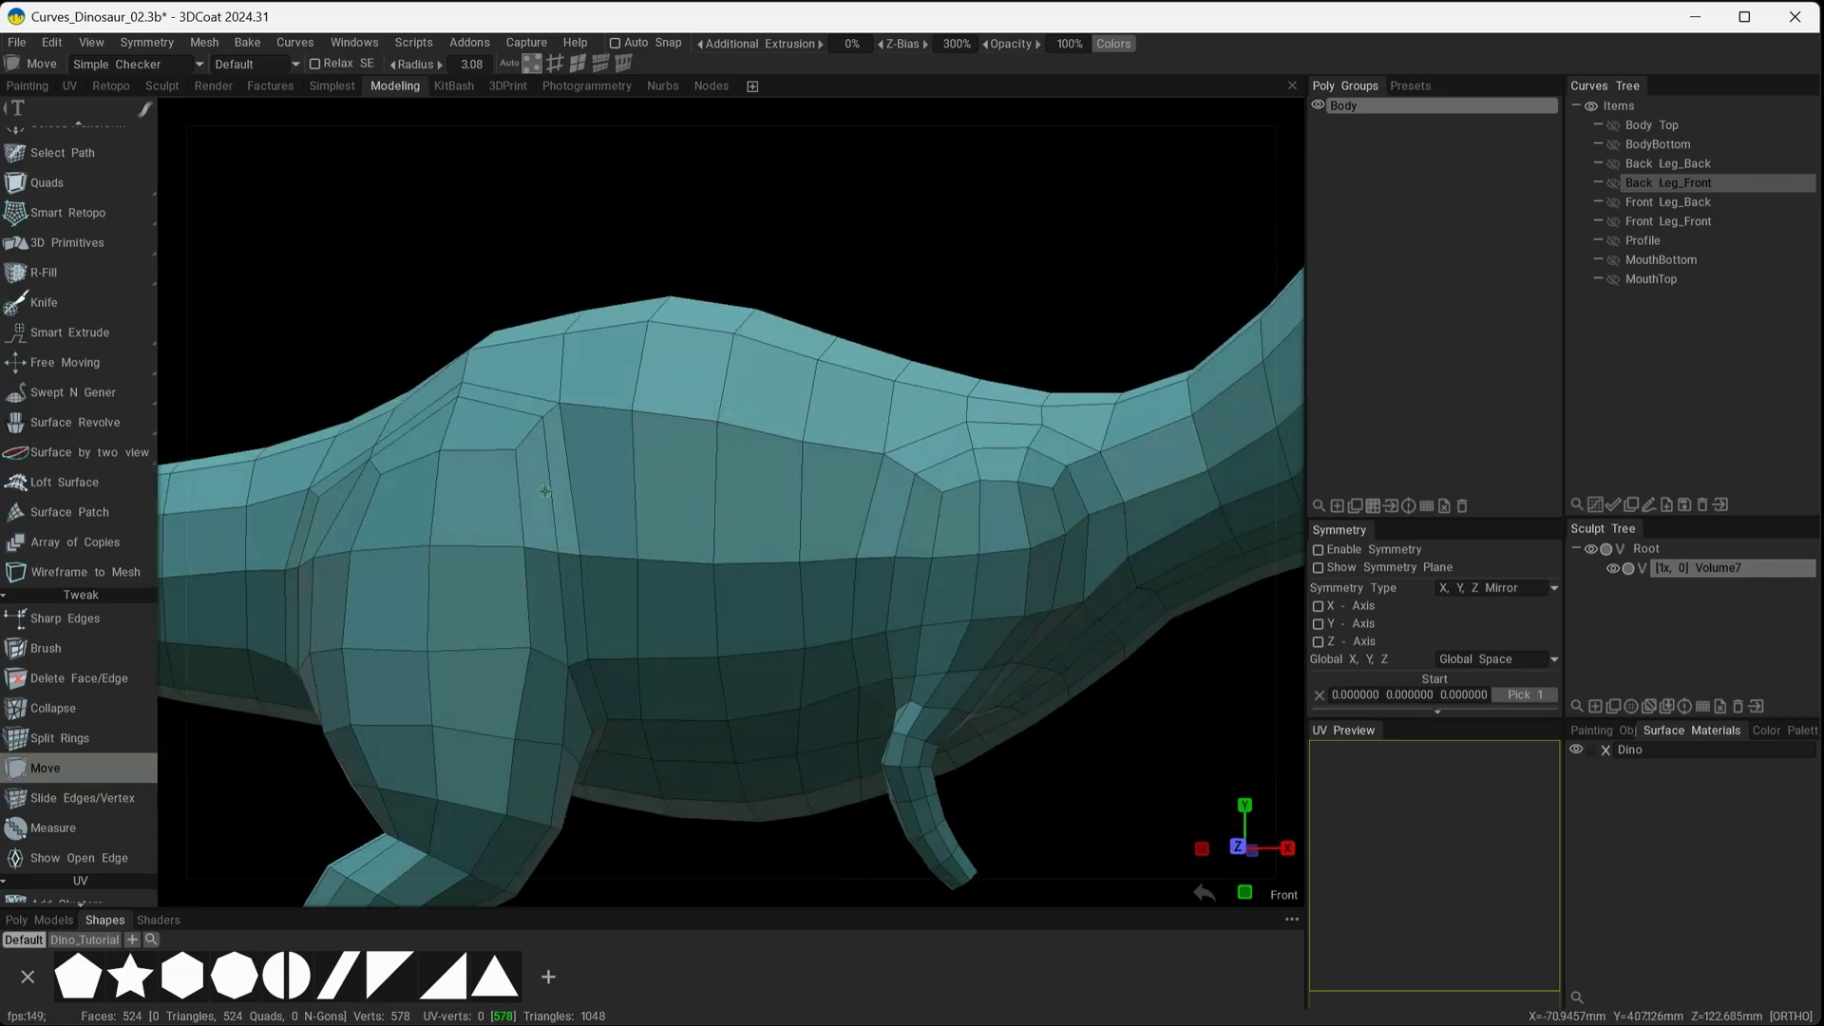
pyautogui.keyDown('alt'); pyautogui.moveTo(977, 388); pyautogui.dragTo(792, 434, button='middle'); pyautogui.keyUp('alt')
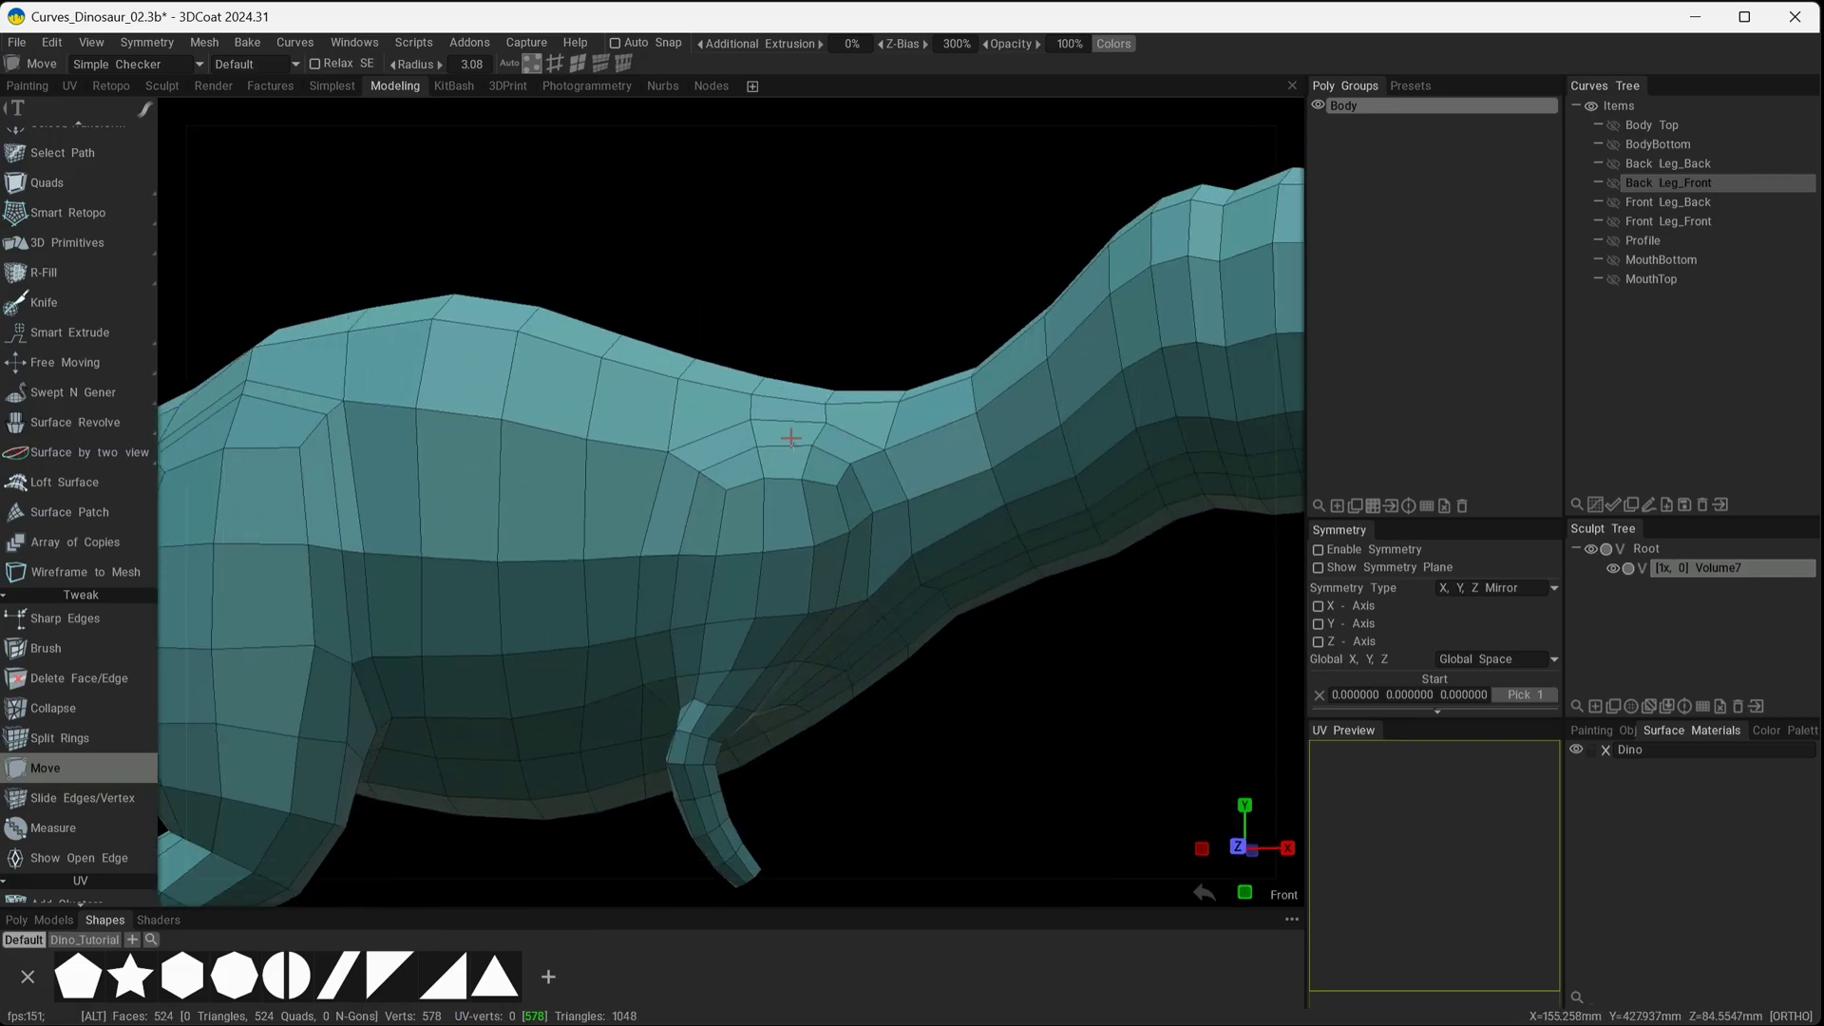
pyautogui.moveTo(792, 434)
pyautogui.keyDown('alt'); pyautogui.mouseDown()
pyautogui.moveTo(835, 395)
pyautogui.moveTo(805, 404)
pyautogui.mouseUp(); pyautogui.keyUp('alt')
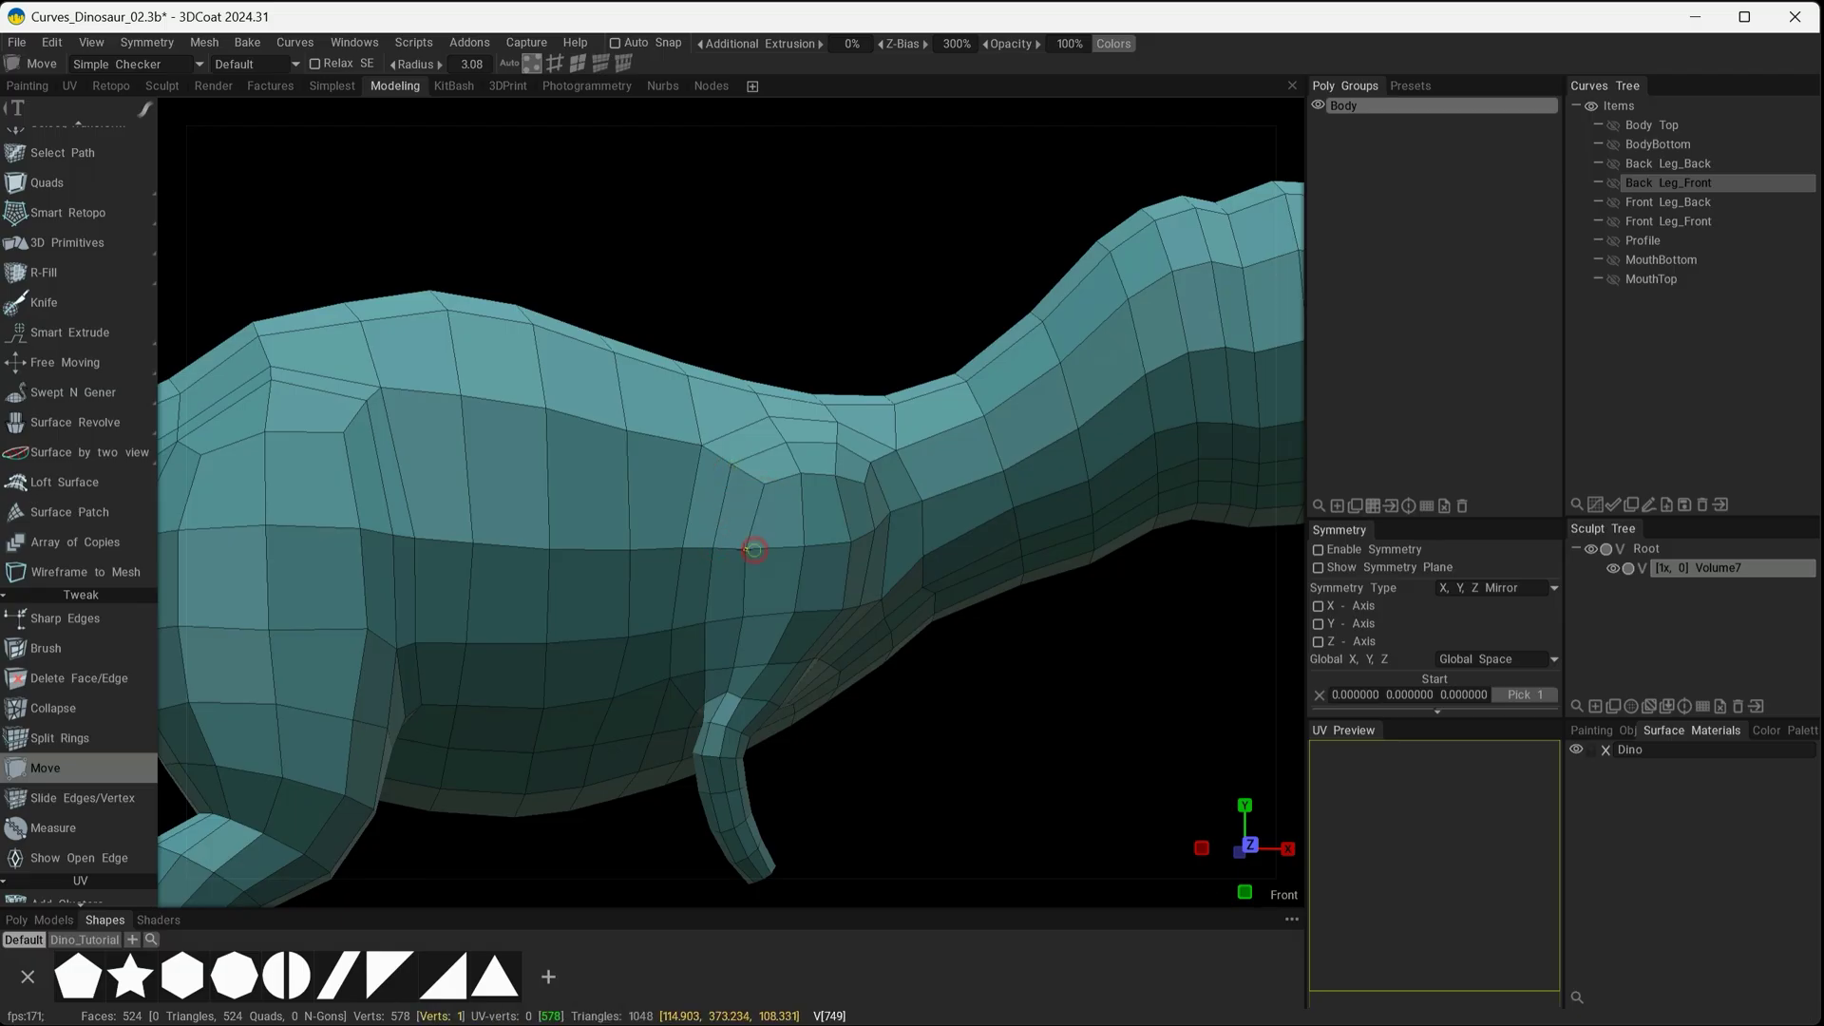
pyautogui.keyDown('alt'); pyautogui.moveTo(814, 510); pyautogui.dragTo(827, 550); pyautogui.keyUp('alt')
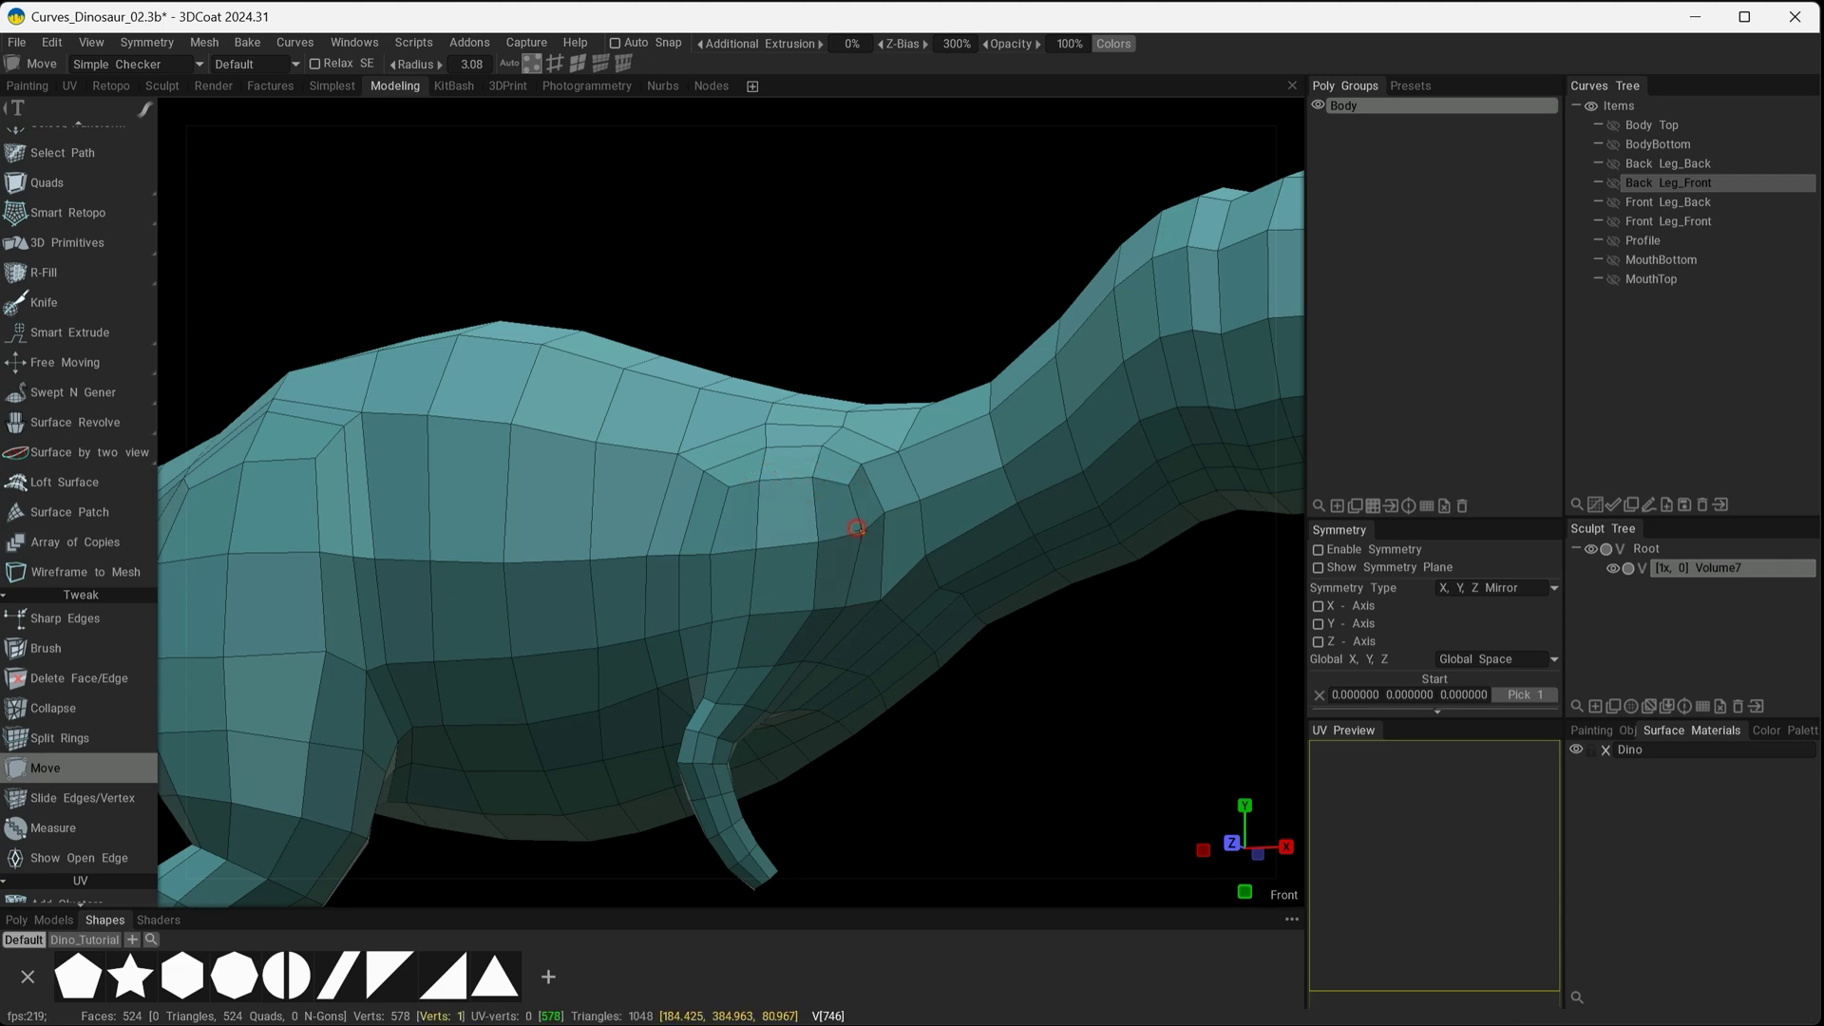
pyautogui.keyDown('alt'); pyautogui.moveTo(742, 619); pyautogui.dragTo(708, 653); pyautogui.keyUp('alt')
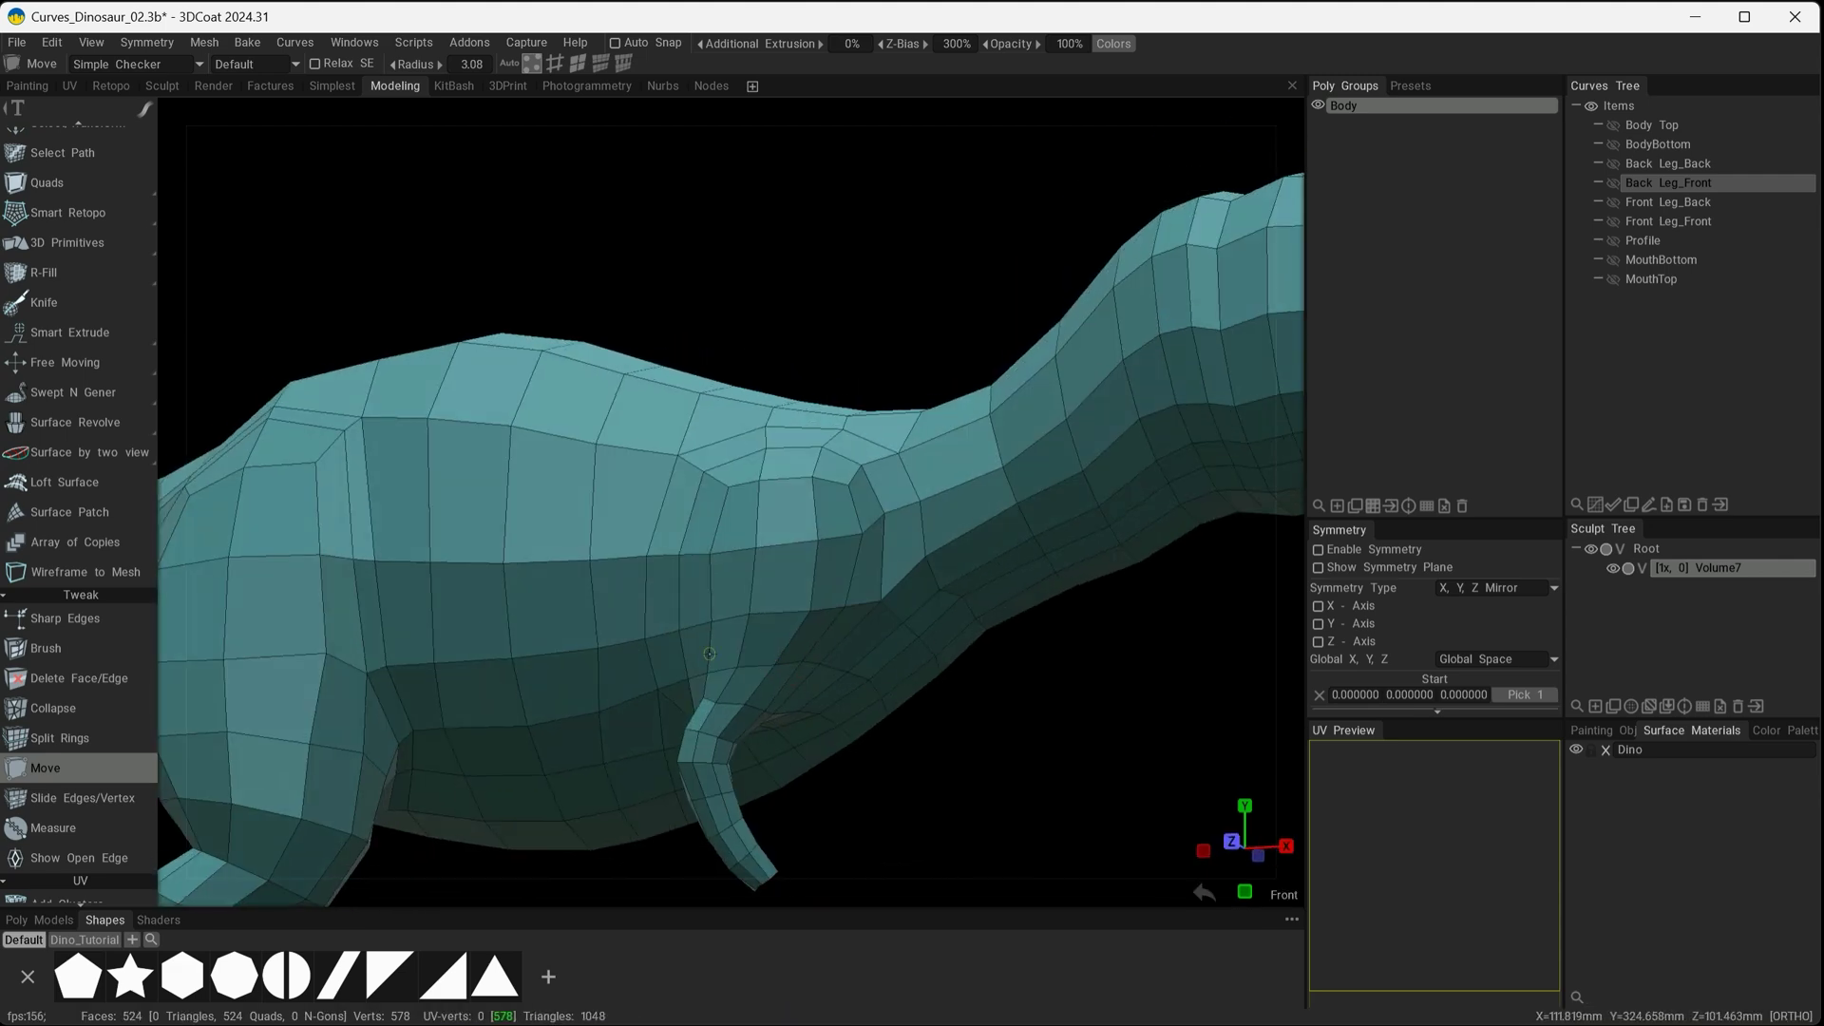
# Examine the mesh flow around the shoulder, chest, armpit and front leg from the side, the front and below
pyautogui.keyDown('alt'); pyautogui.moveTo(850, 549); pyautogui.dragTo(811, 520, button='right'); pyautogui.keyUp('alt')
pyautogui.keyDown('alt'); pyautogui.moveTo(810, 520); pyautogui.dragTo(763, 499, button='middle'); pyautogui.keyUp('alt')
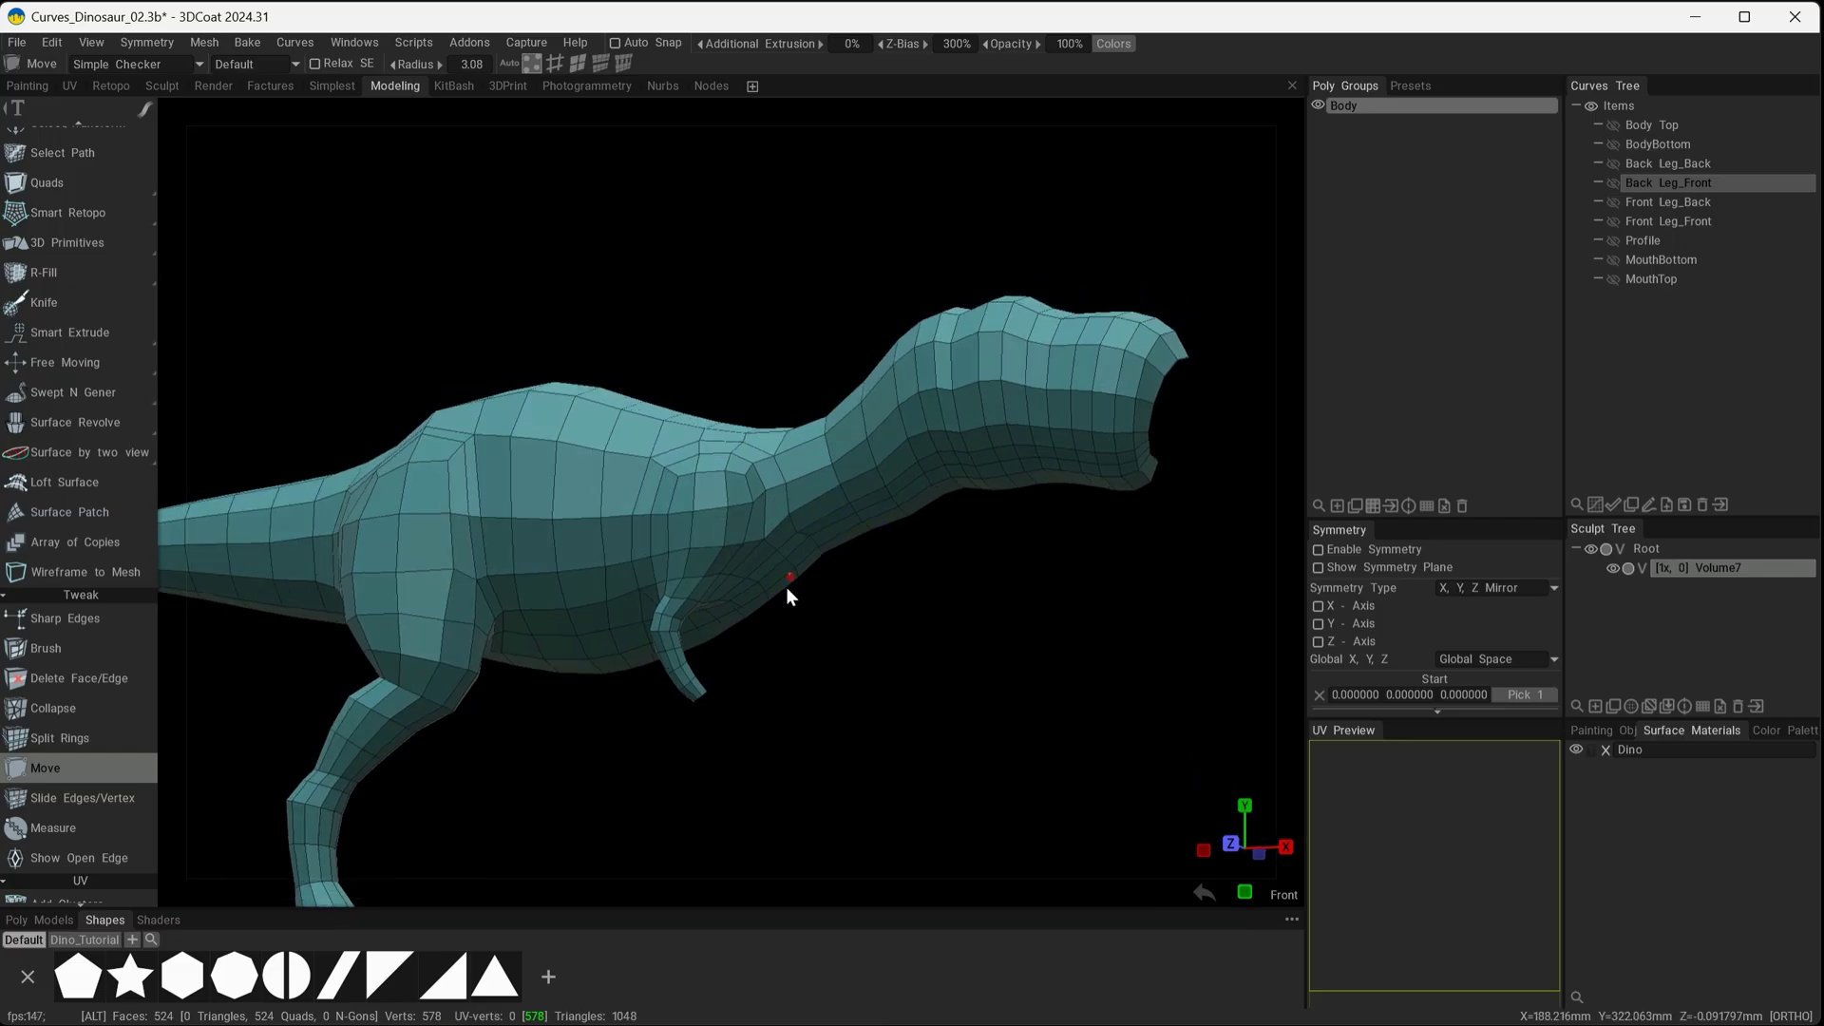
pyautogui.keyDown('alt'); pyautogui.moveTo(785, 585); pyautogui.dragTo(794, 600); pyautogui.keyUp('alt')
pyautogui.keyDown('alt'); pyautogui.moveTo(623, 570); pyautogui.dragTo(557, 578); pyautogui.keyUp('alt')
pyautogui.keyDown('alt'); pyautogui.moveTo(556, 578); pyautogui.dragTo(728, 643, button='right'); pyautogui.keyUp('alt')
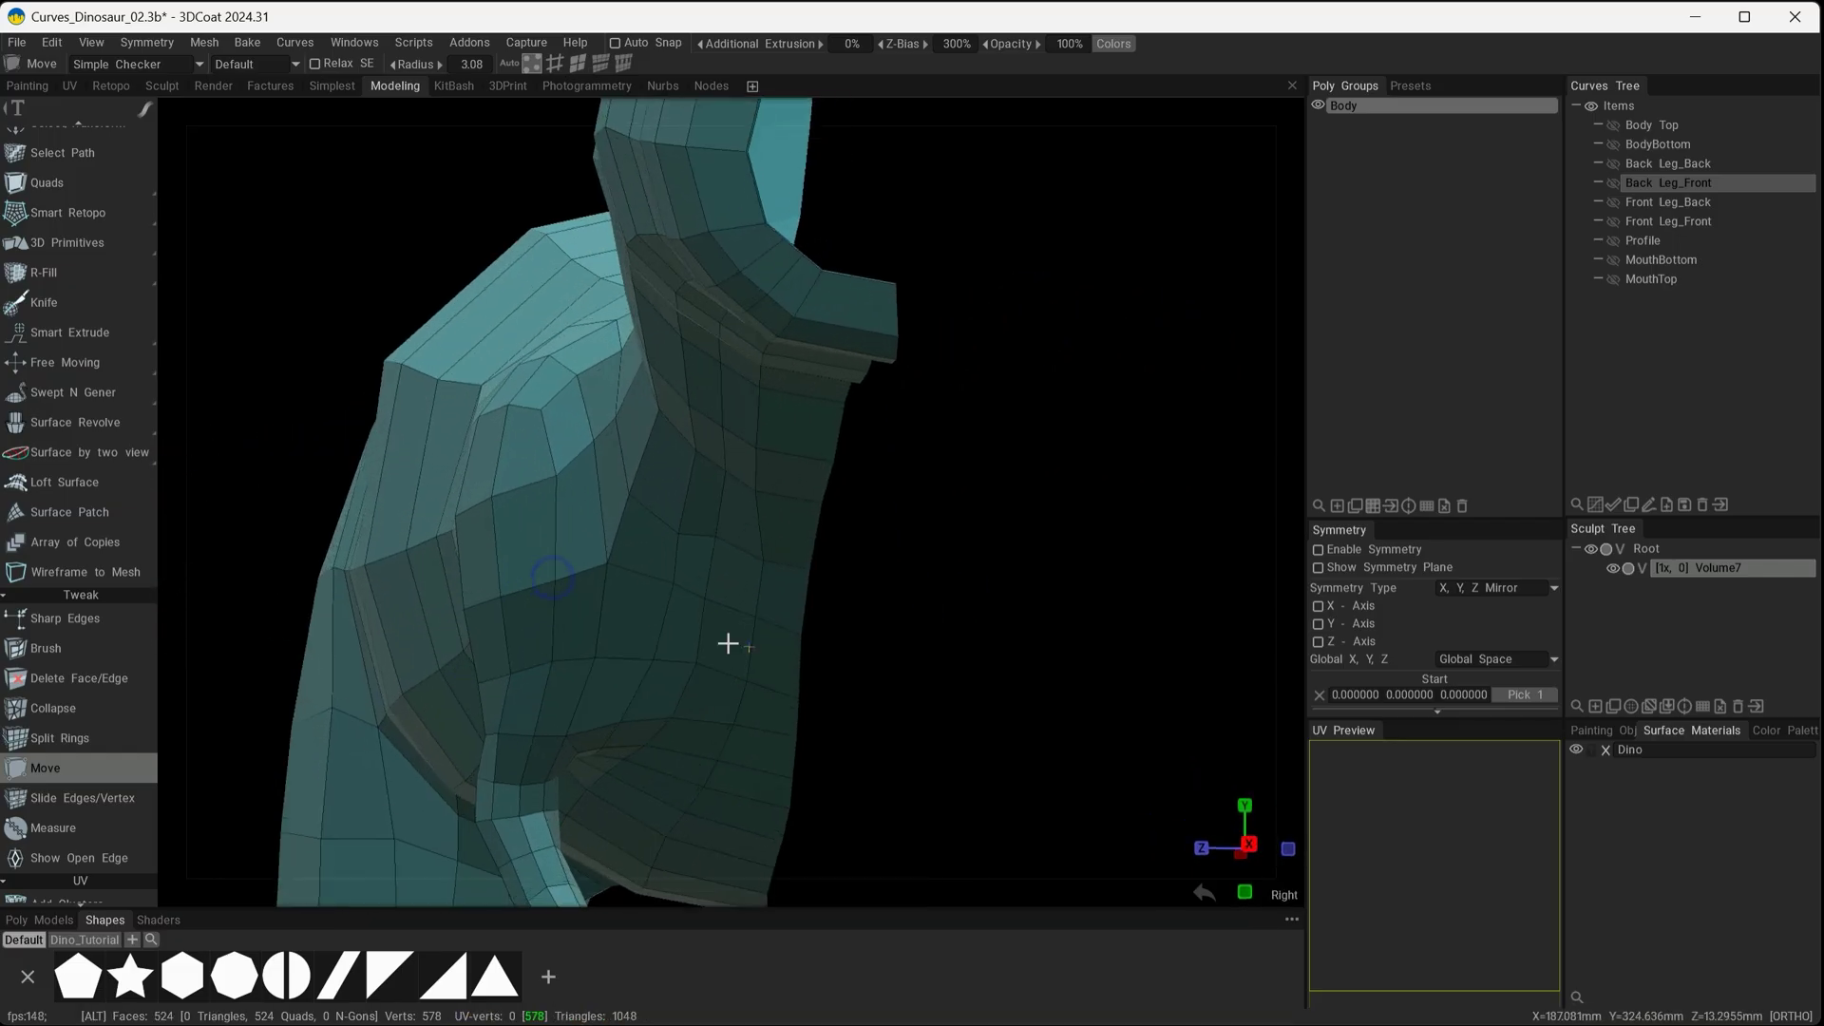
pyautogui.keyDown('alt'); pyautogui.moveTo(728, 643); pyautogui.dragTo(903, 475, button='middle'); pyautogui.keyUp('alt')
pyautogui.keyDown('alt'); pyautogui.moveTo(737, 643); pyautogui.dragTo(641, 591); pyautogui.keyUp('alt')
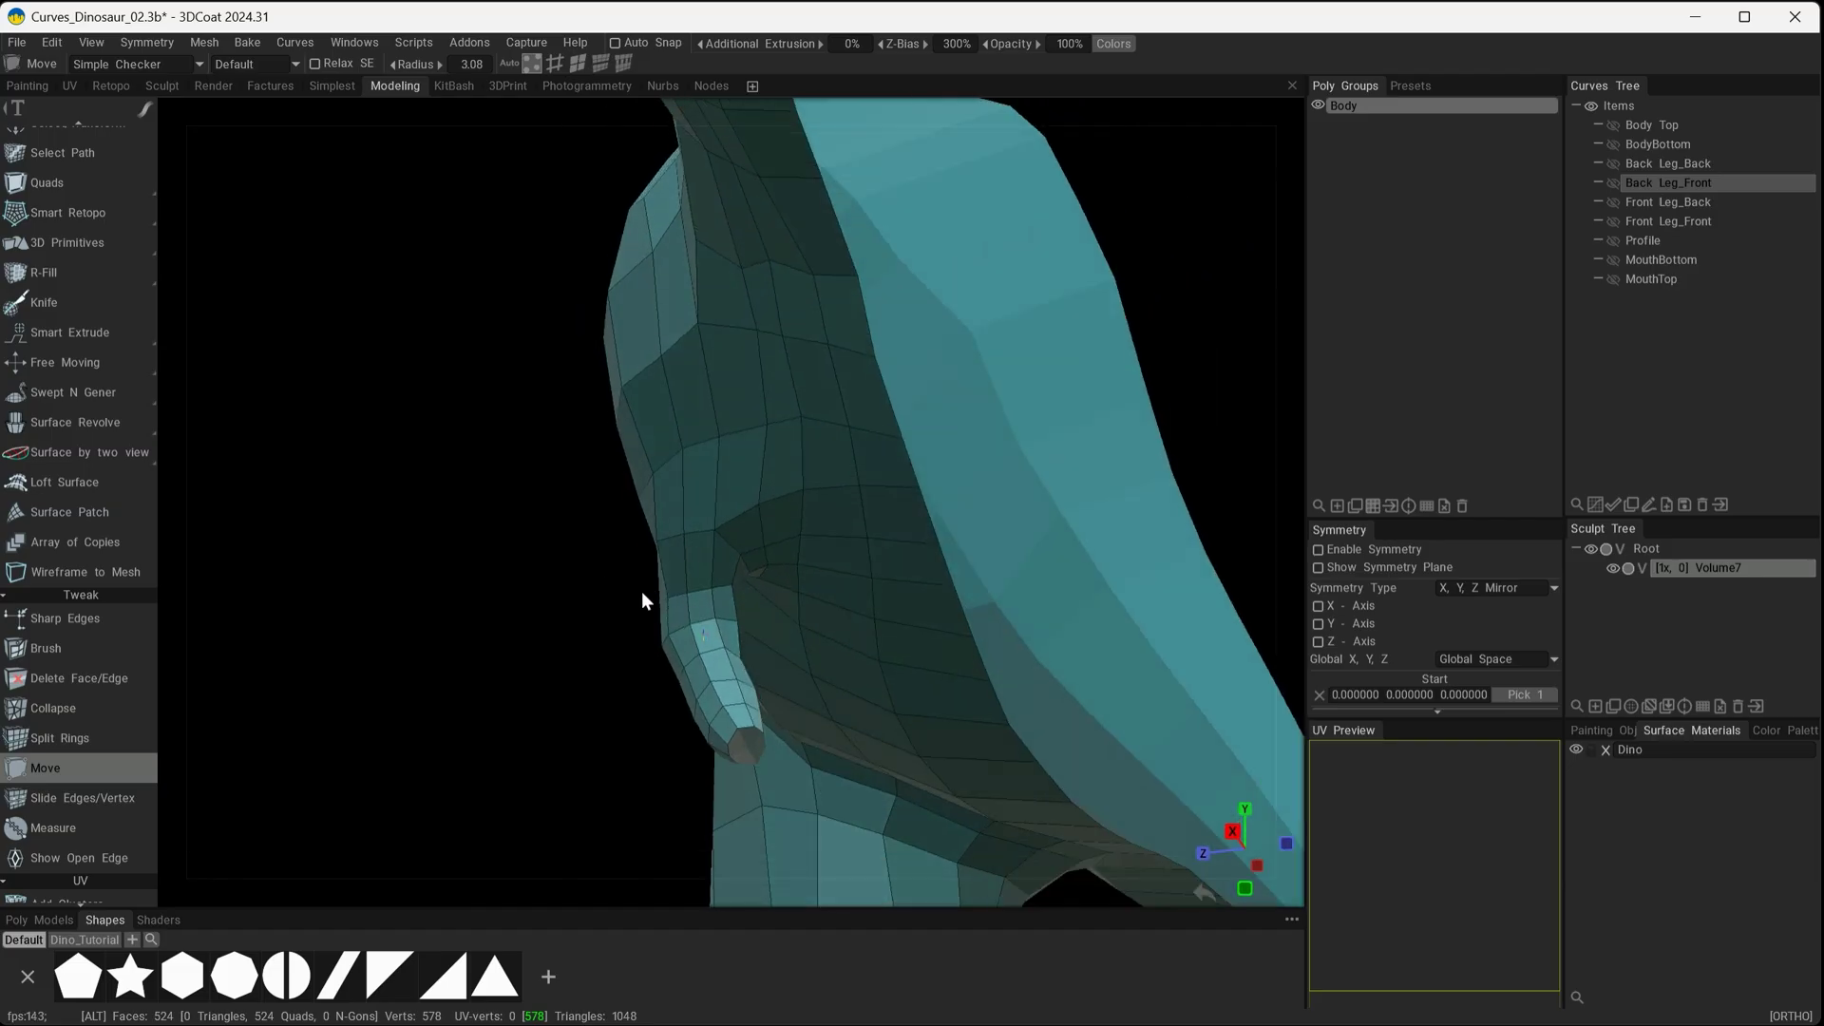
pyautogui.keyDown('alt'); pyautogui.moveTo(641, 591); pyautogui.dragTo(830, 586, button='right'); pyautogui.keyUp('alt')
pyautogui.keyDown('alt'); pyautogui.moveTo(830, 586); pyautogui.dragTo(770, 487, button='middle'); pyautogui.keyUp('alt')
pyautogui.keyDown('alt'); pyautogui.moveTo(786, 487); pyautogui.dragTo(773, 488); pyautogui.keyUp('alt')
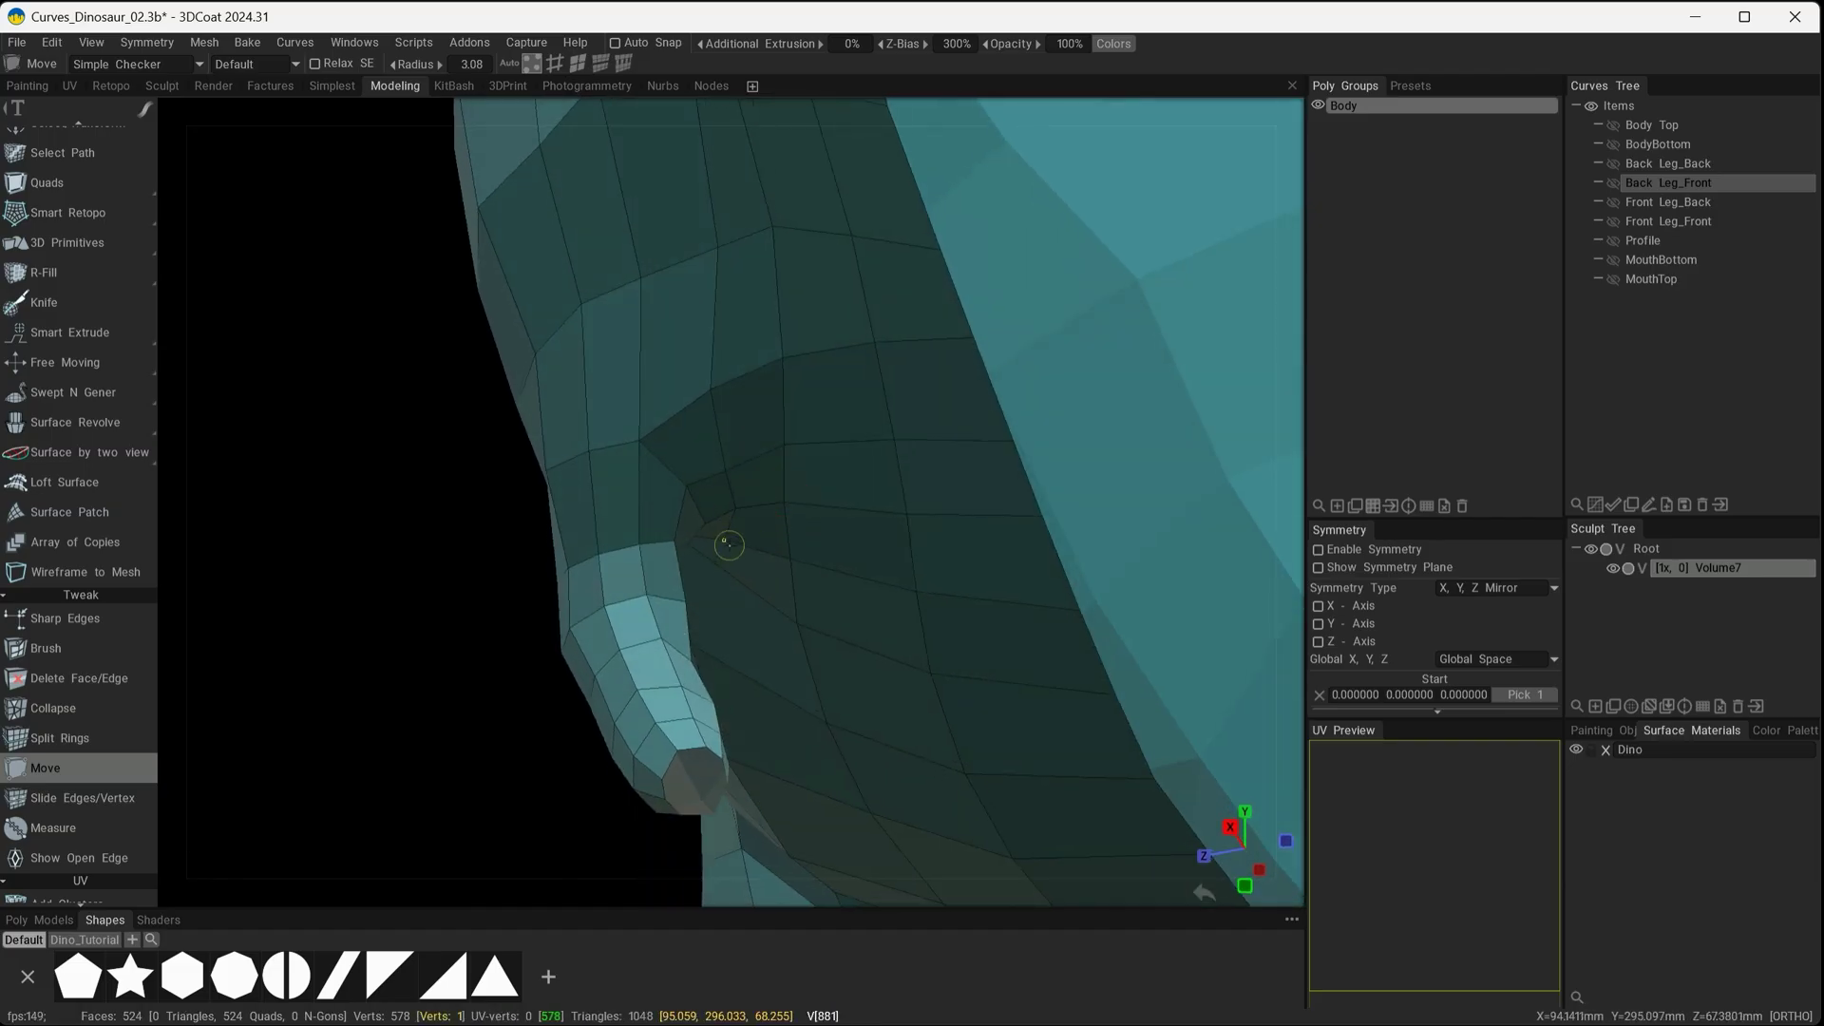
pyautogui.keyDown('alt'); pyautogui.moveTo(729, 544); pyautogui.dragTo(794, 409); pyautogui.keyUp('alt')
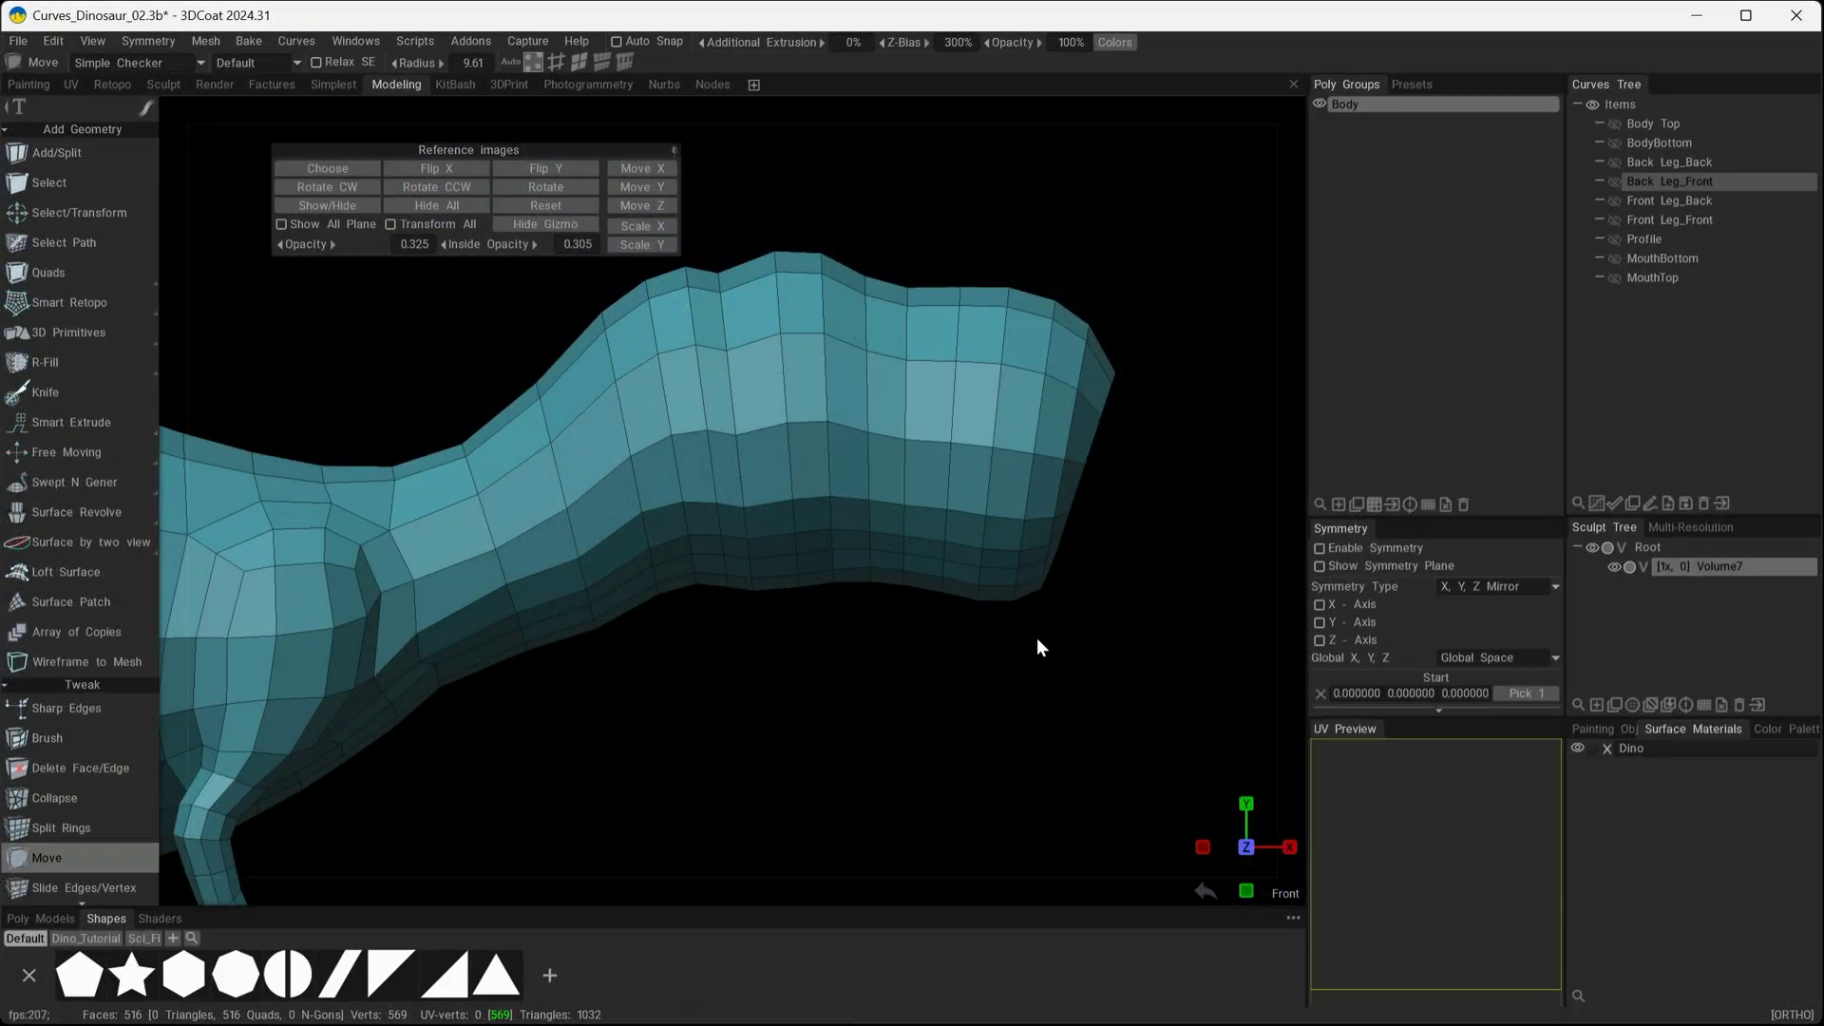
# Show the reference image and delete the ten faces that cover the open mouth between the upper and lower jaw
pyautogui.click(327, 203)
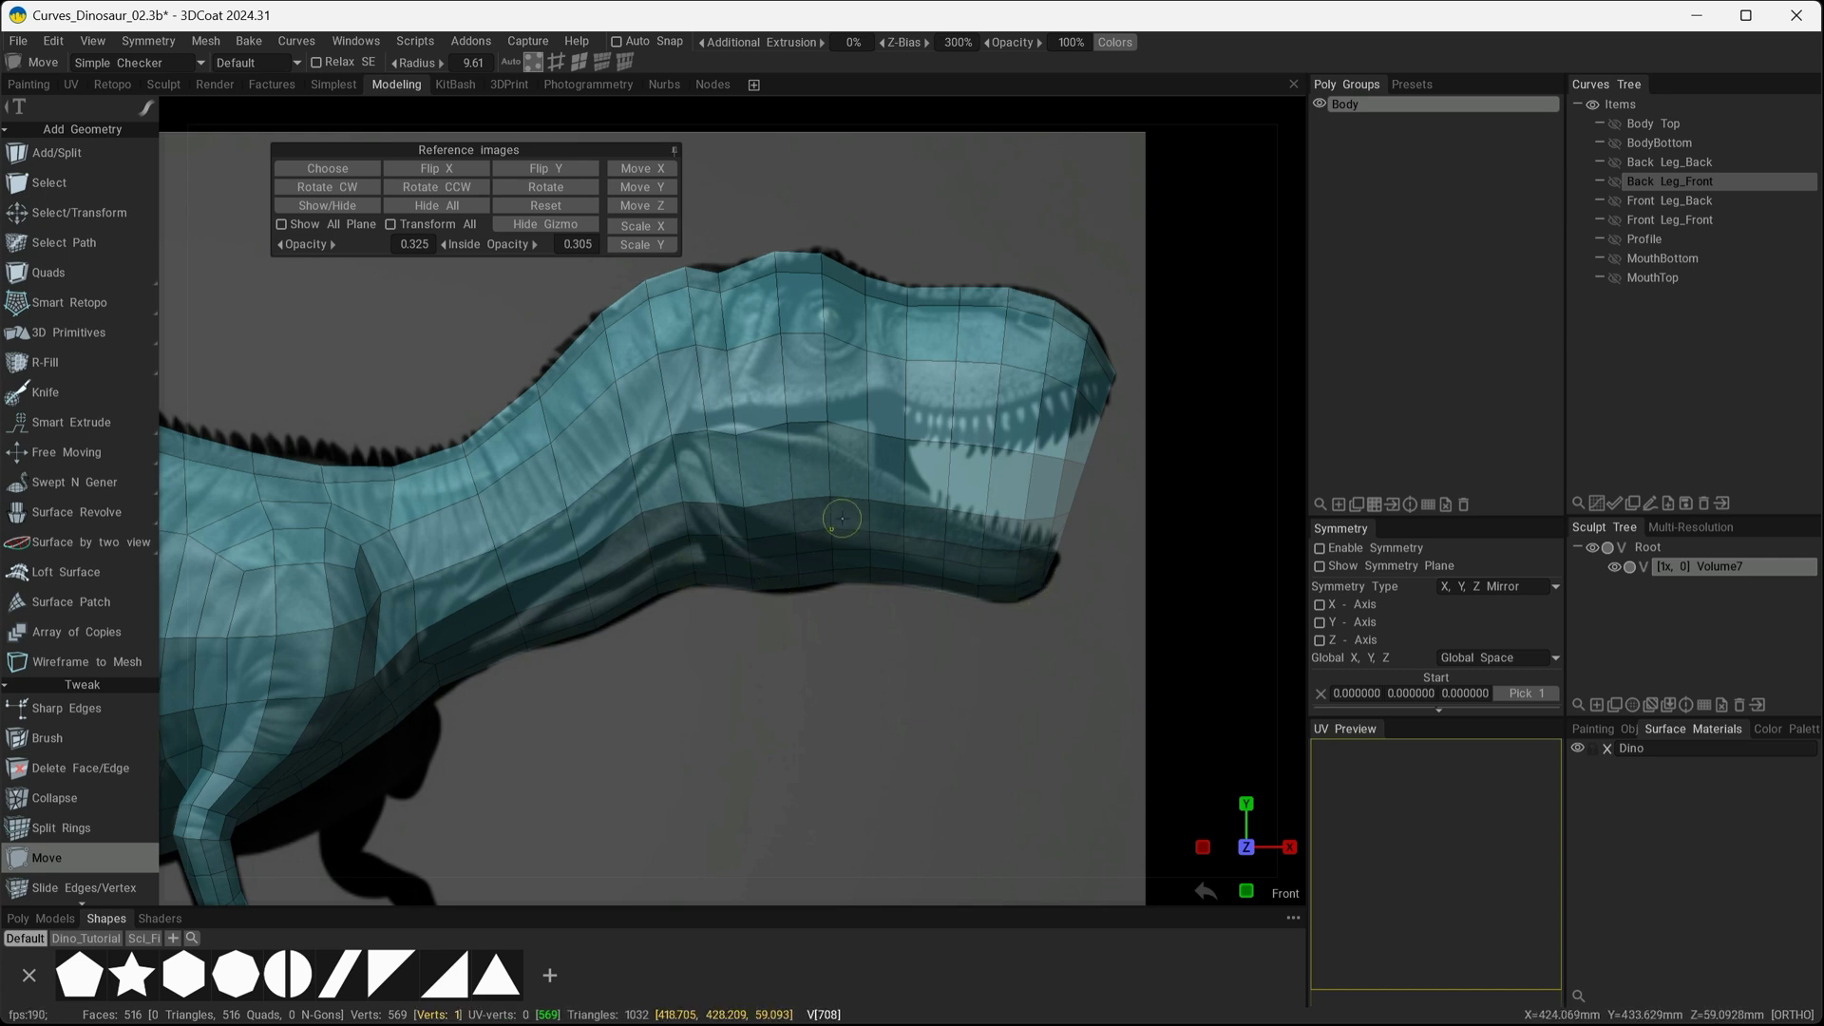
pyautogui.click(577, 60)
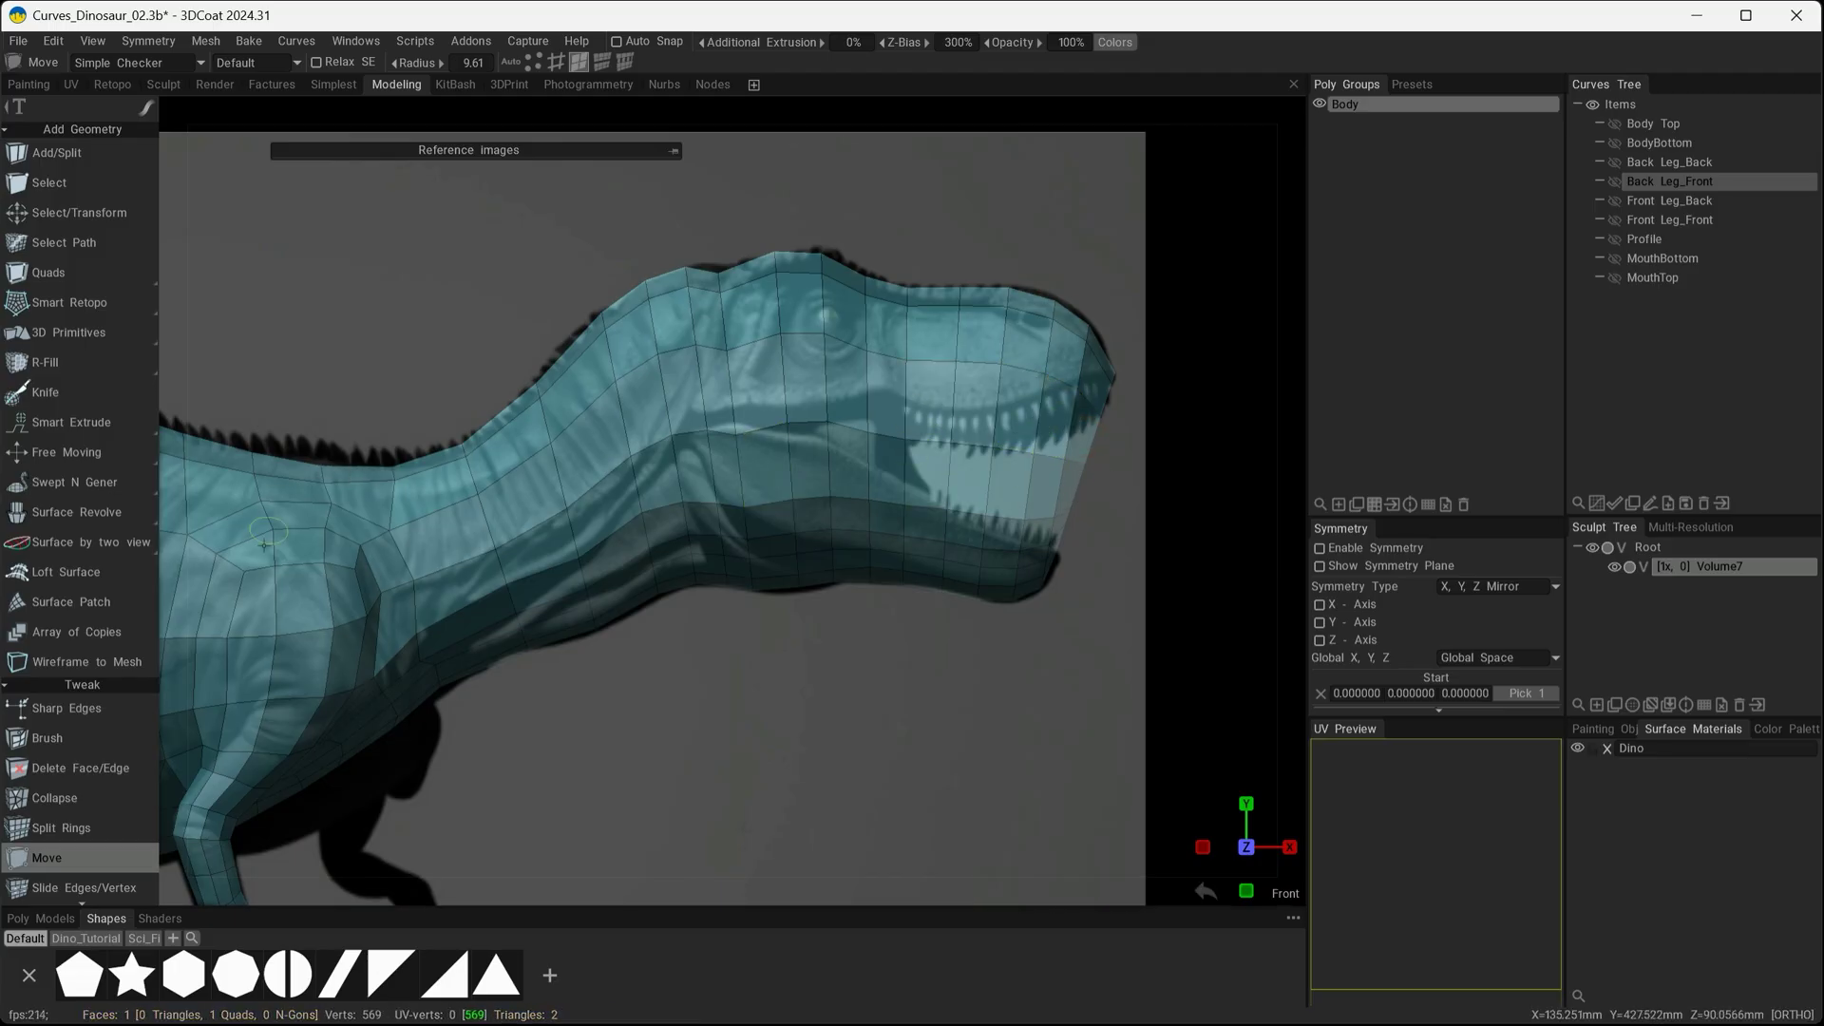
pyautogui.click(49, 182)
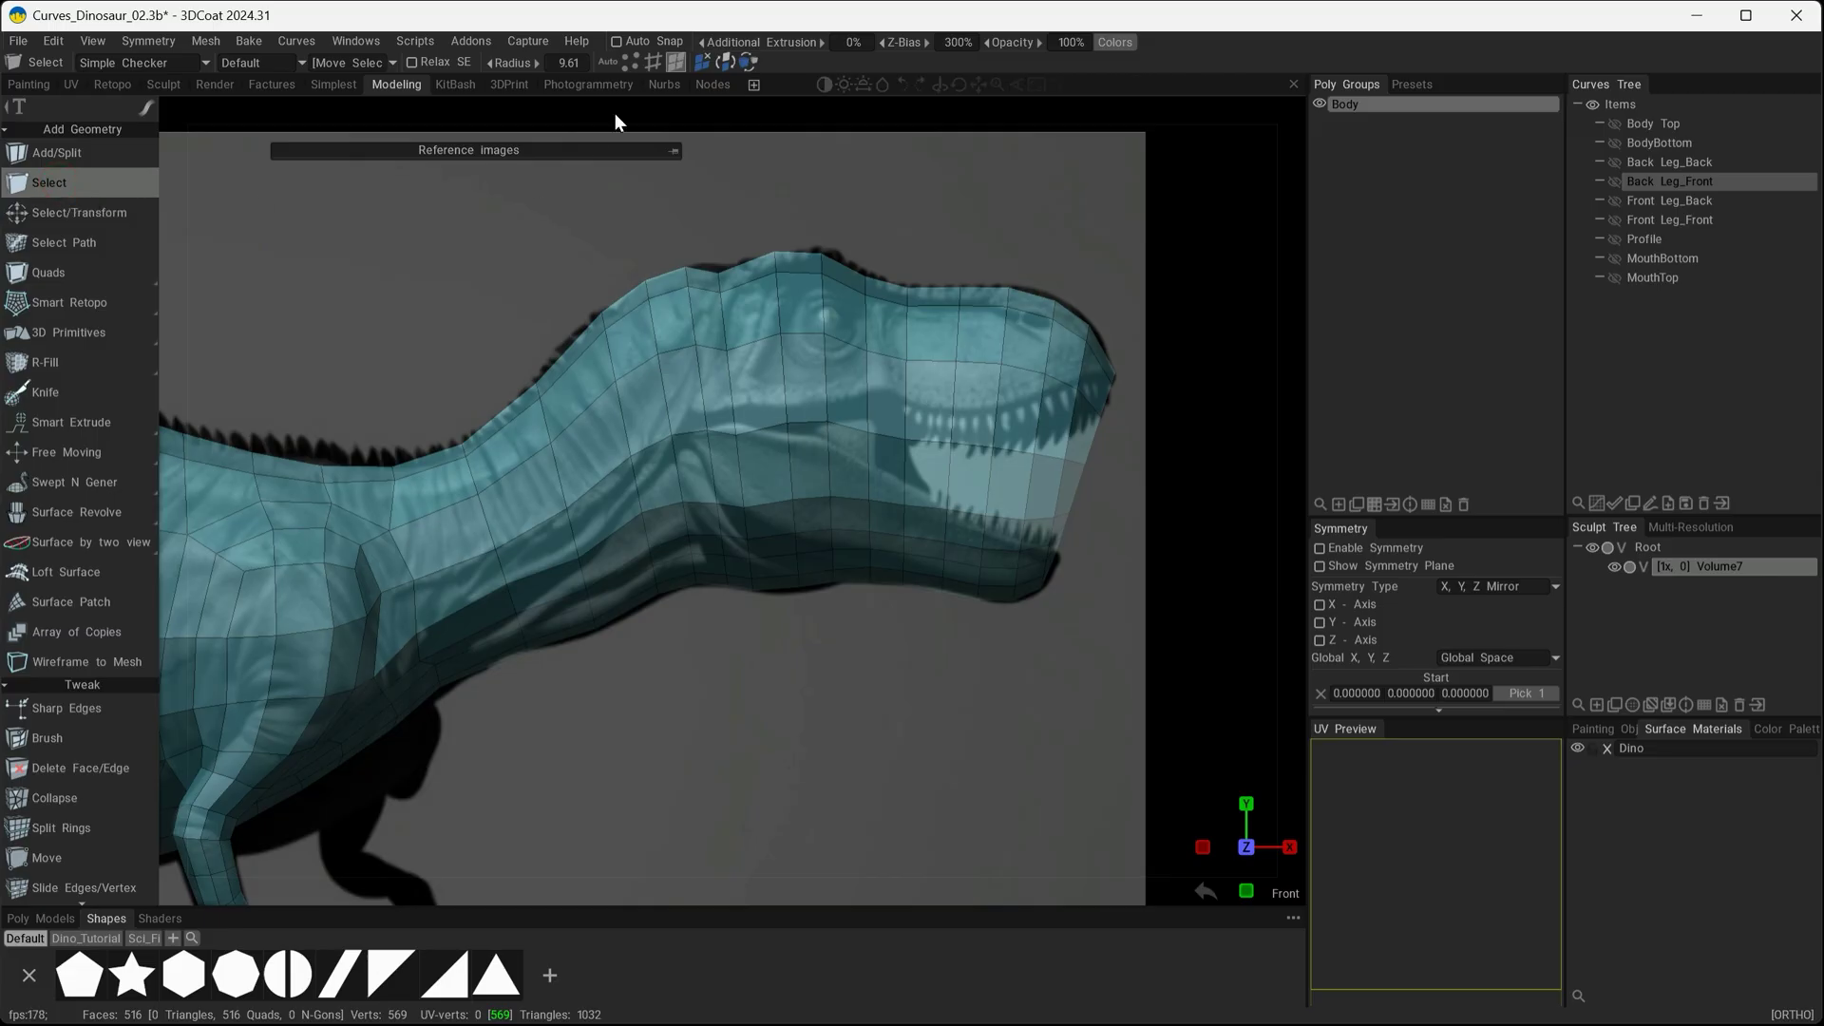
pyautogui.moveTo(1086, 433); pyautogui.dragTo(1050, 432)
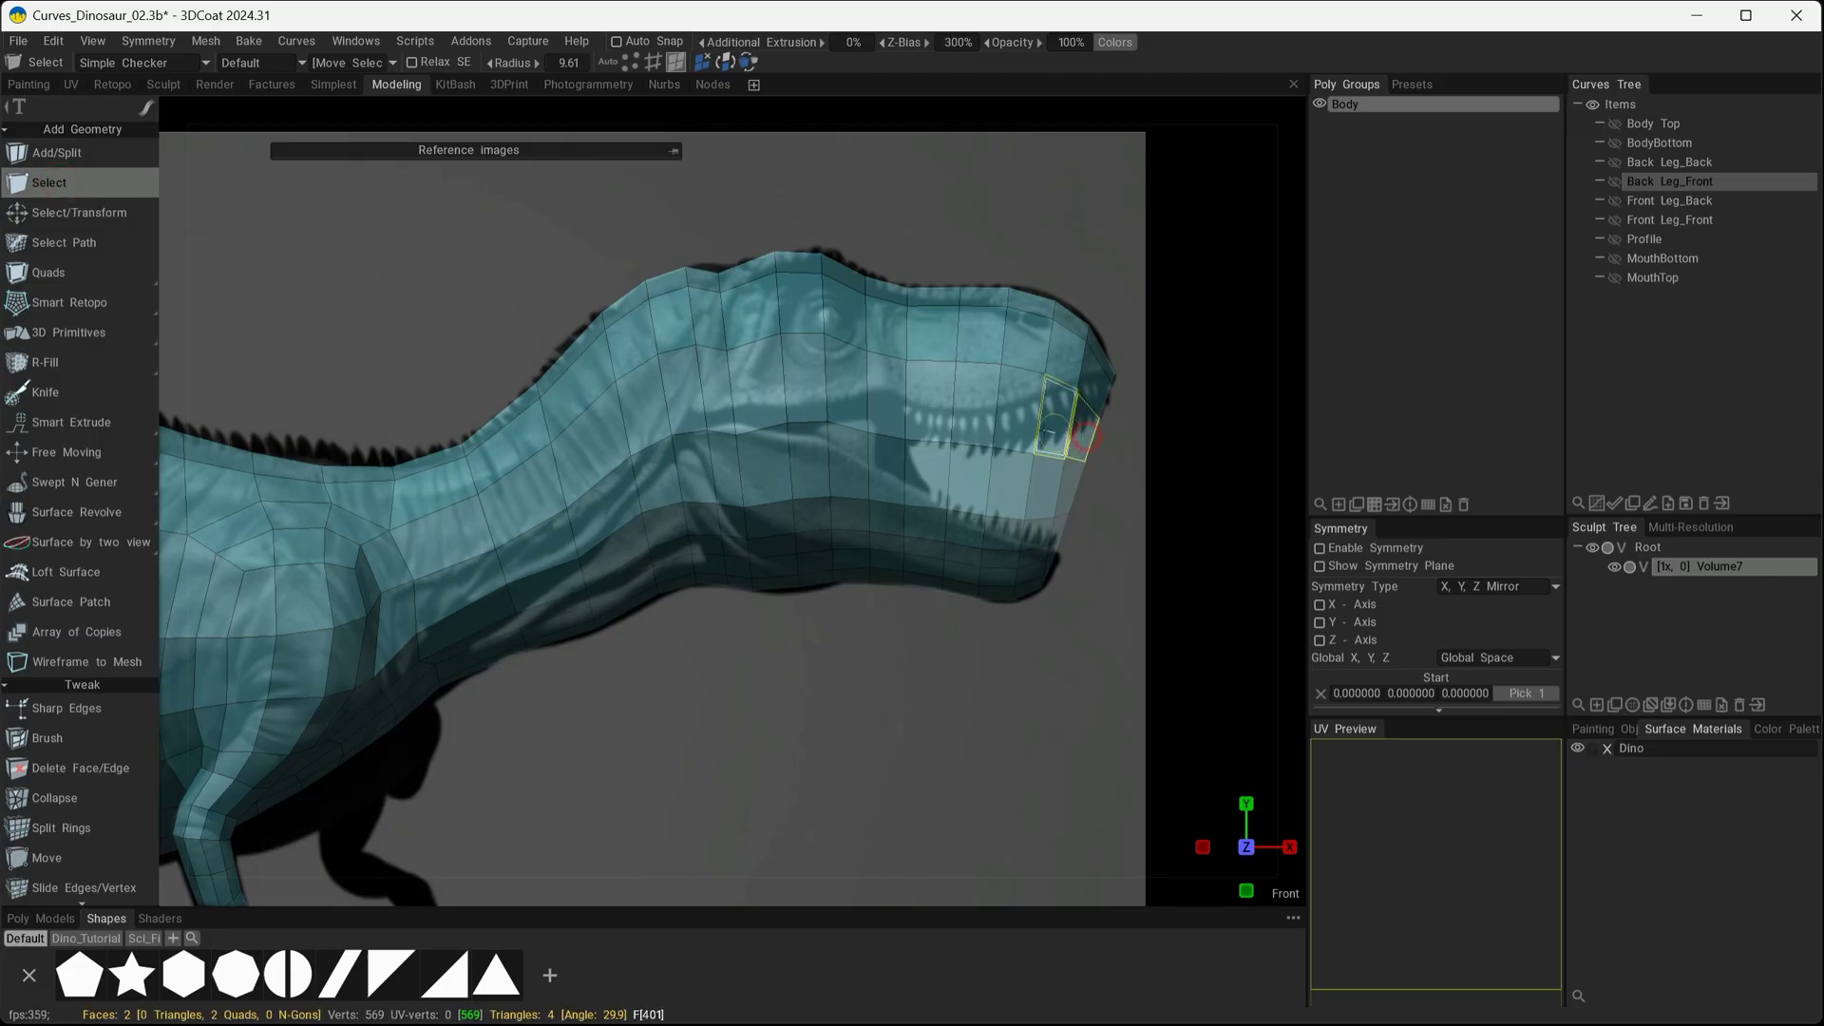
pyautogui.moveTo(931, 470); pyautogui.dragTo(1072, 479)
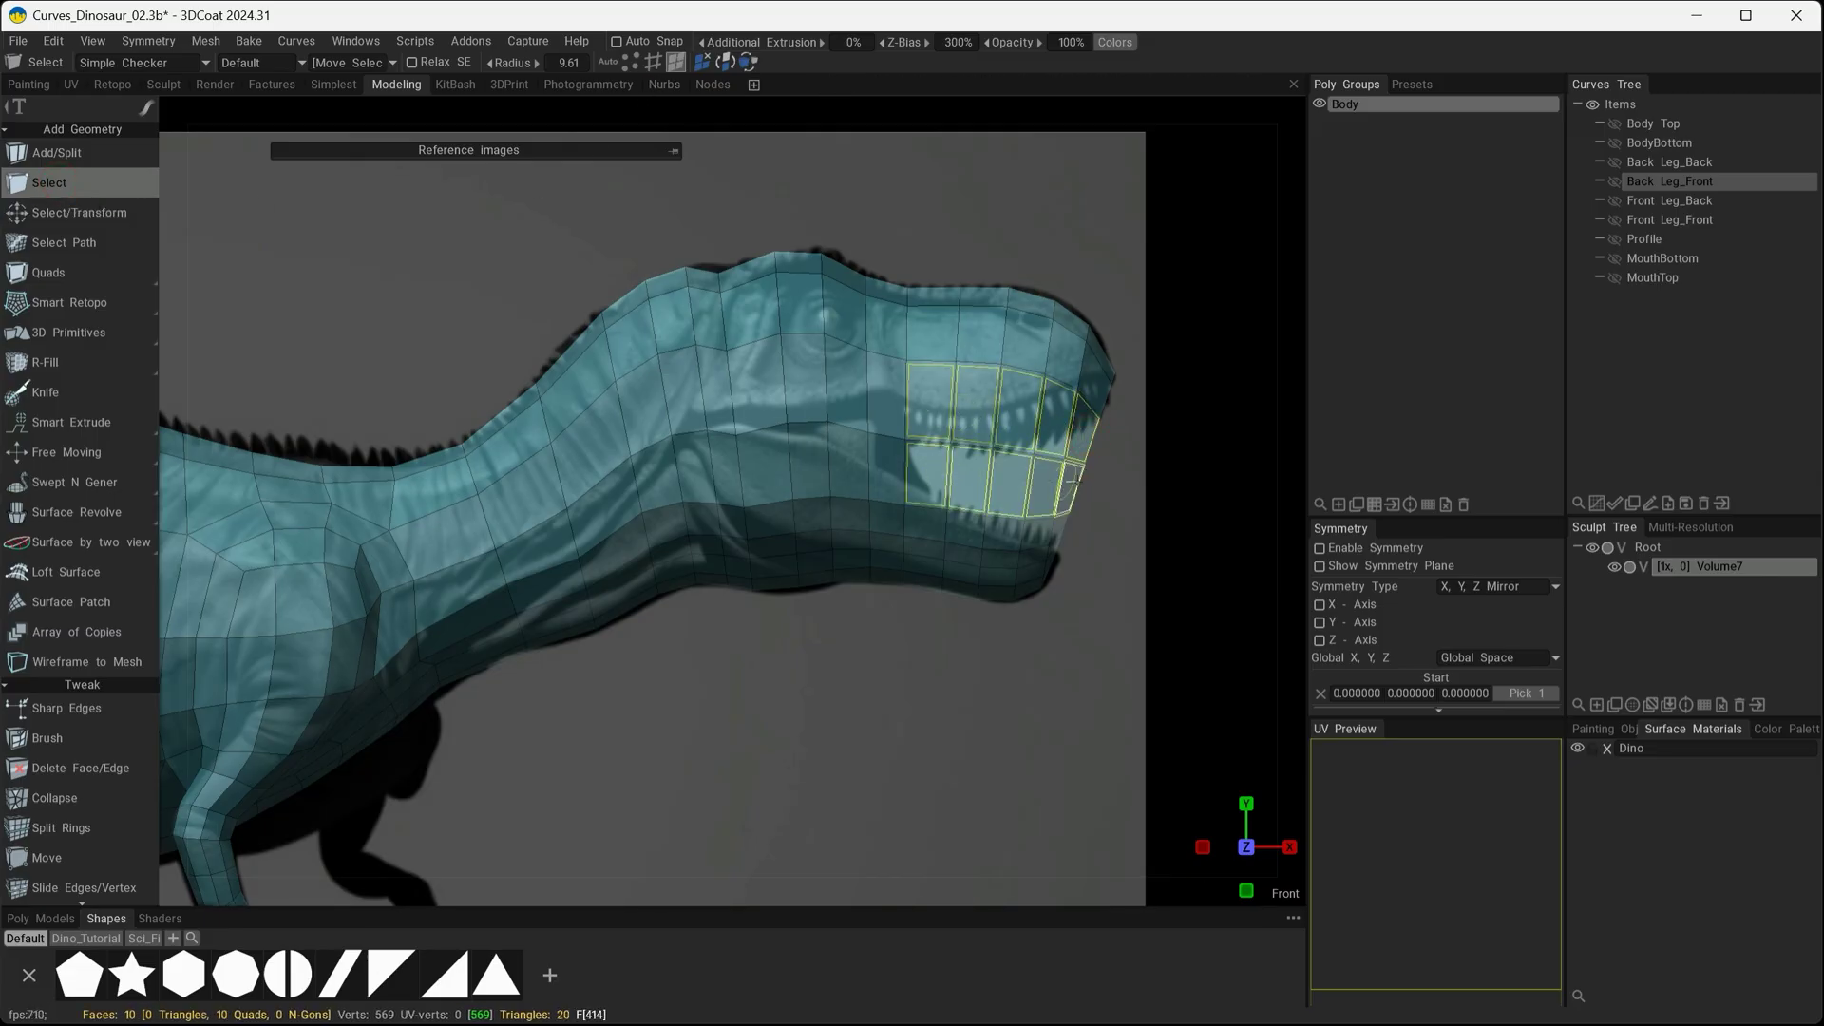
pyautogui.press('Delete')
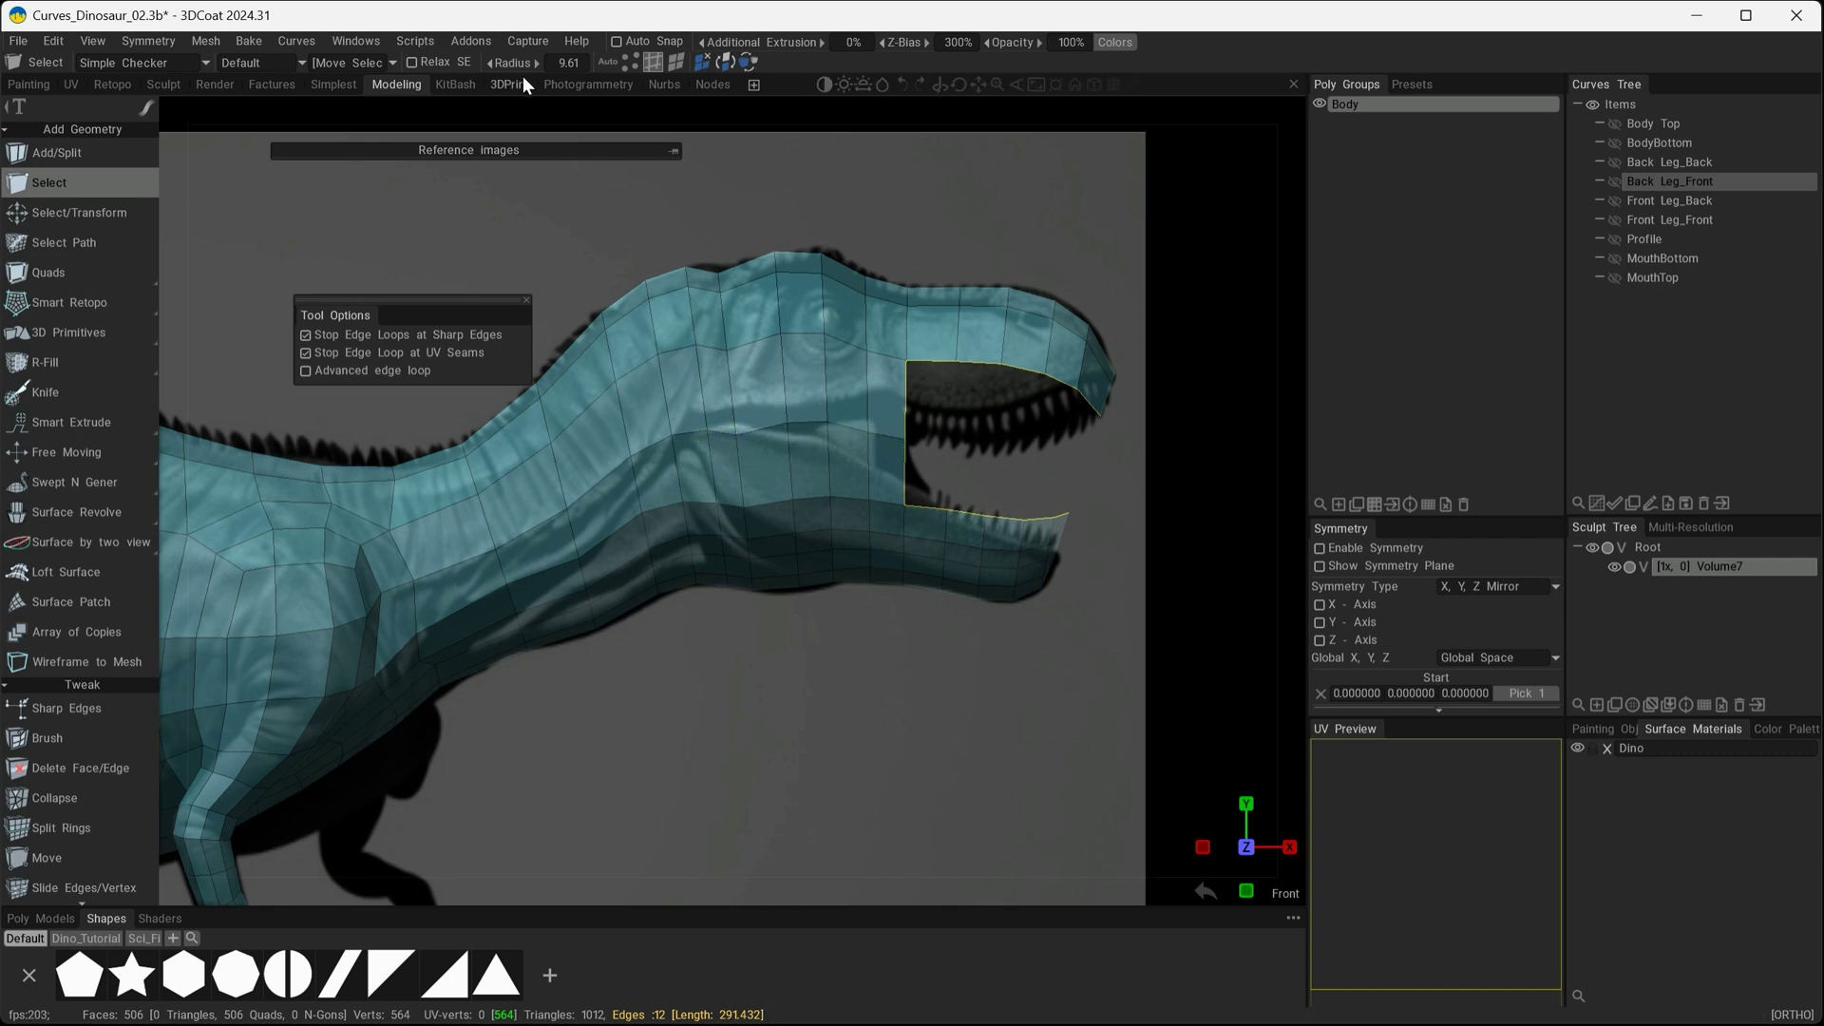
# Move the vertices of the two edge rows behind the mouth opening to follow the cheek and lower jaw line in the reference
pyautogui.click(631, 61)
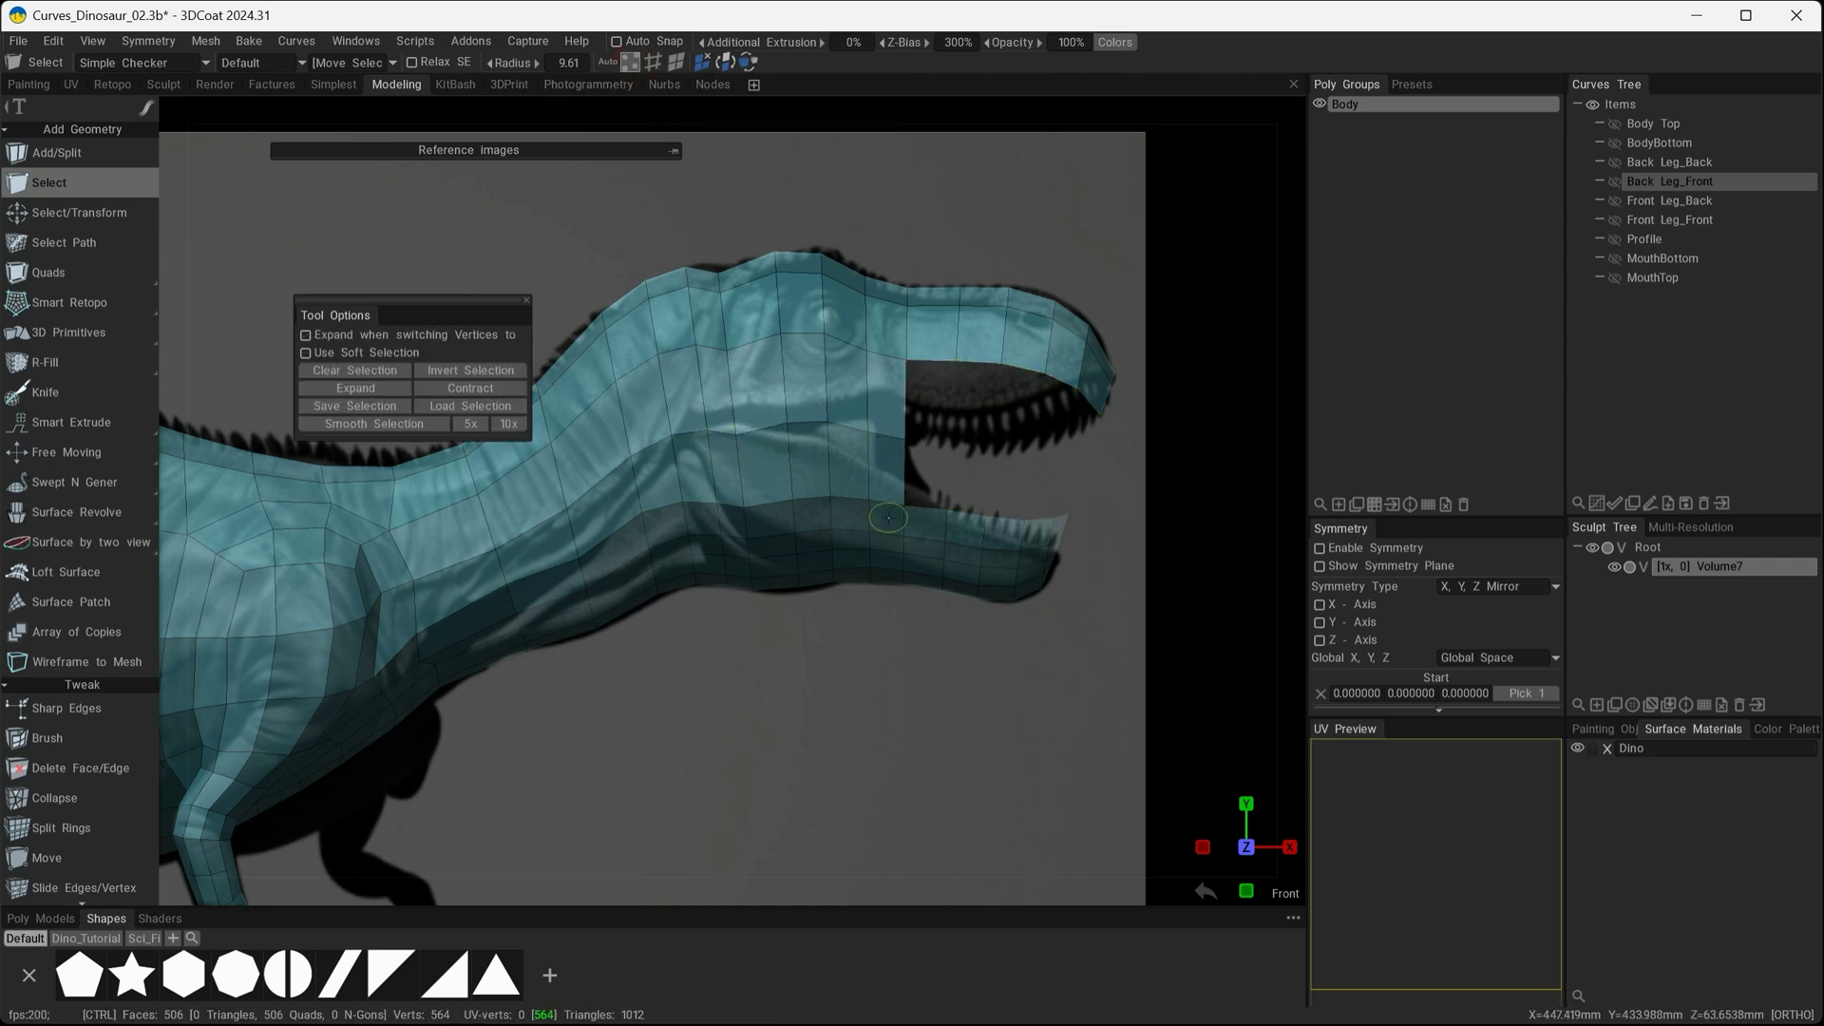
pyautogui.scroll(5, 916, 541)
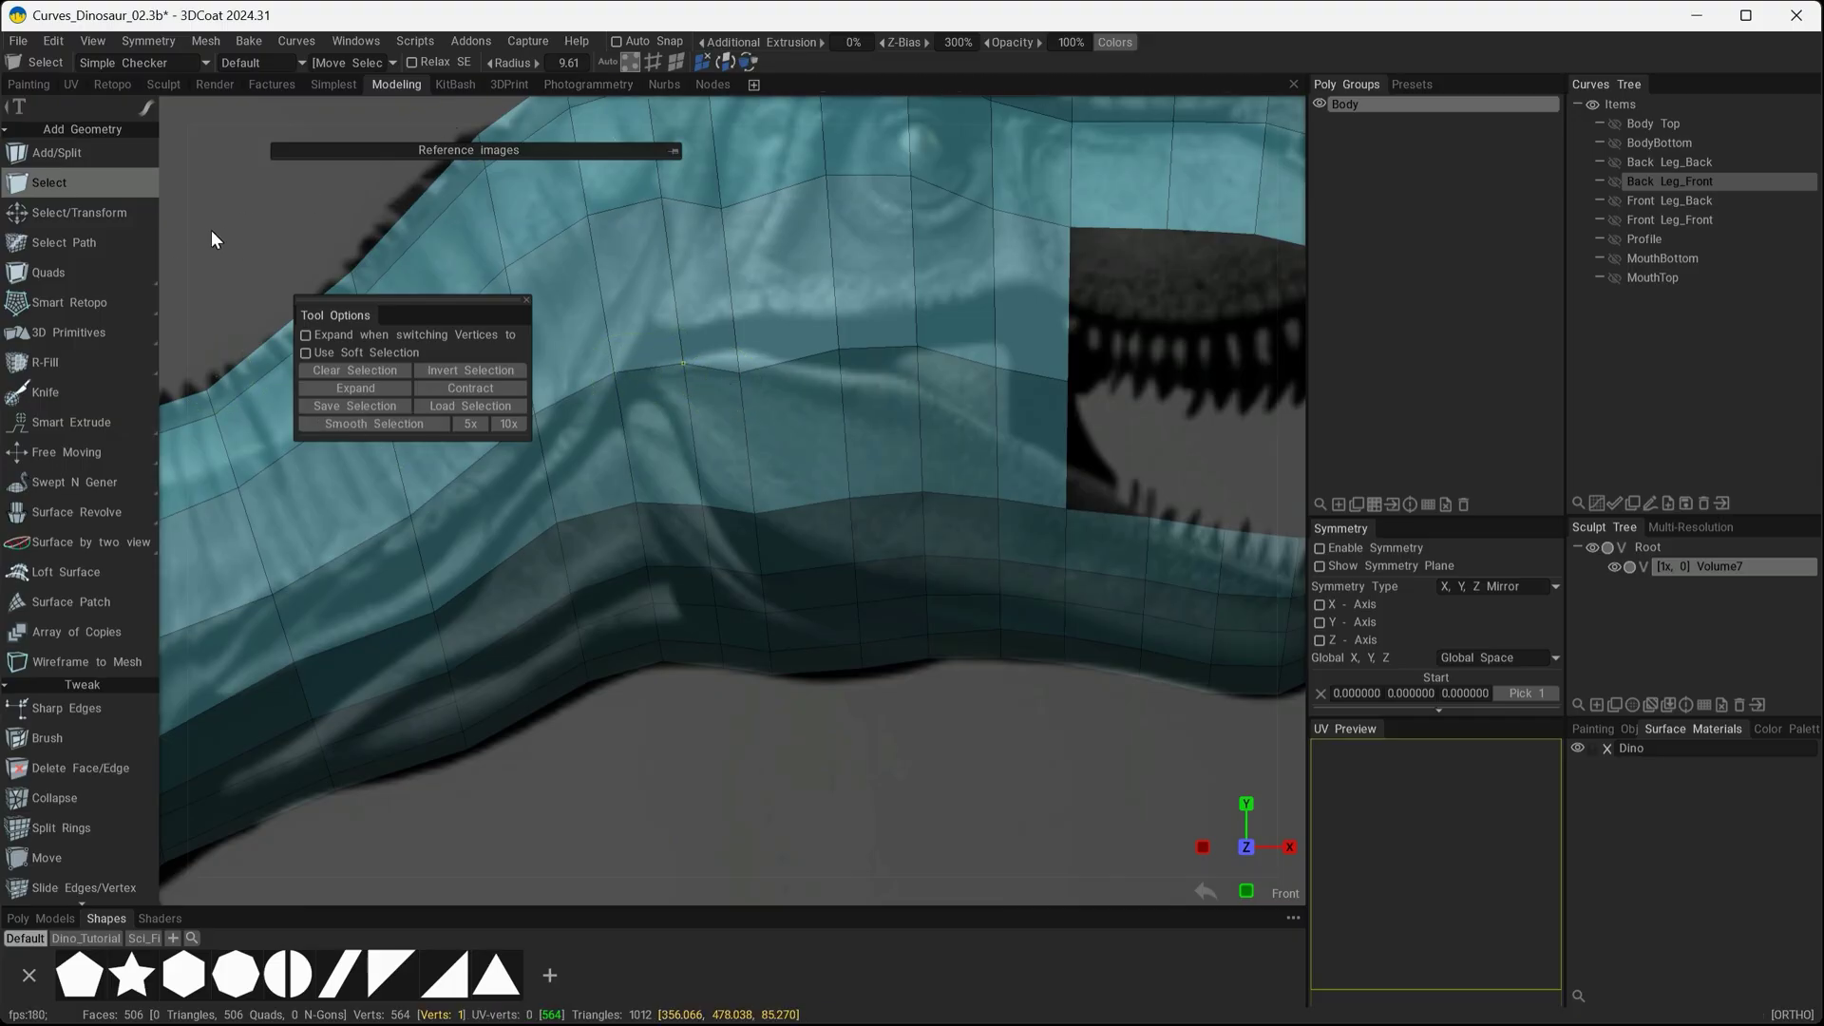
pyautogui.click(47, 857)
pyautogui.moveTo(702, 350); pyautogui.dragTo(678, 334)
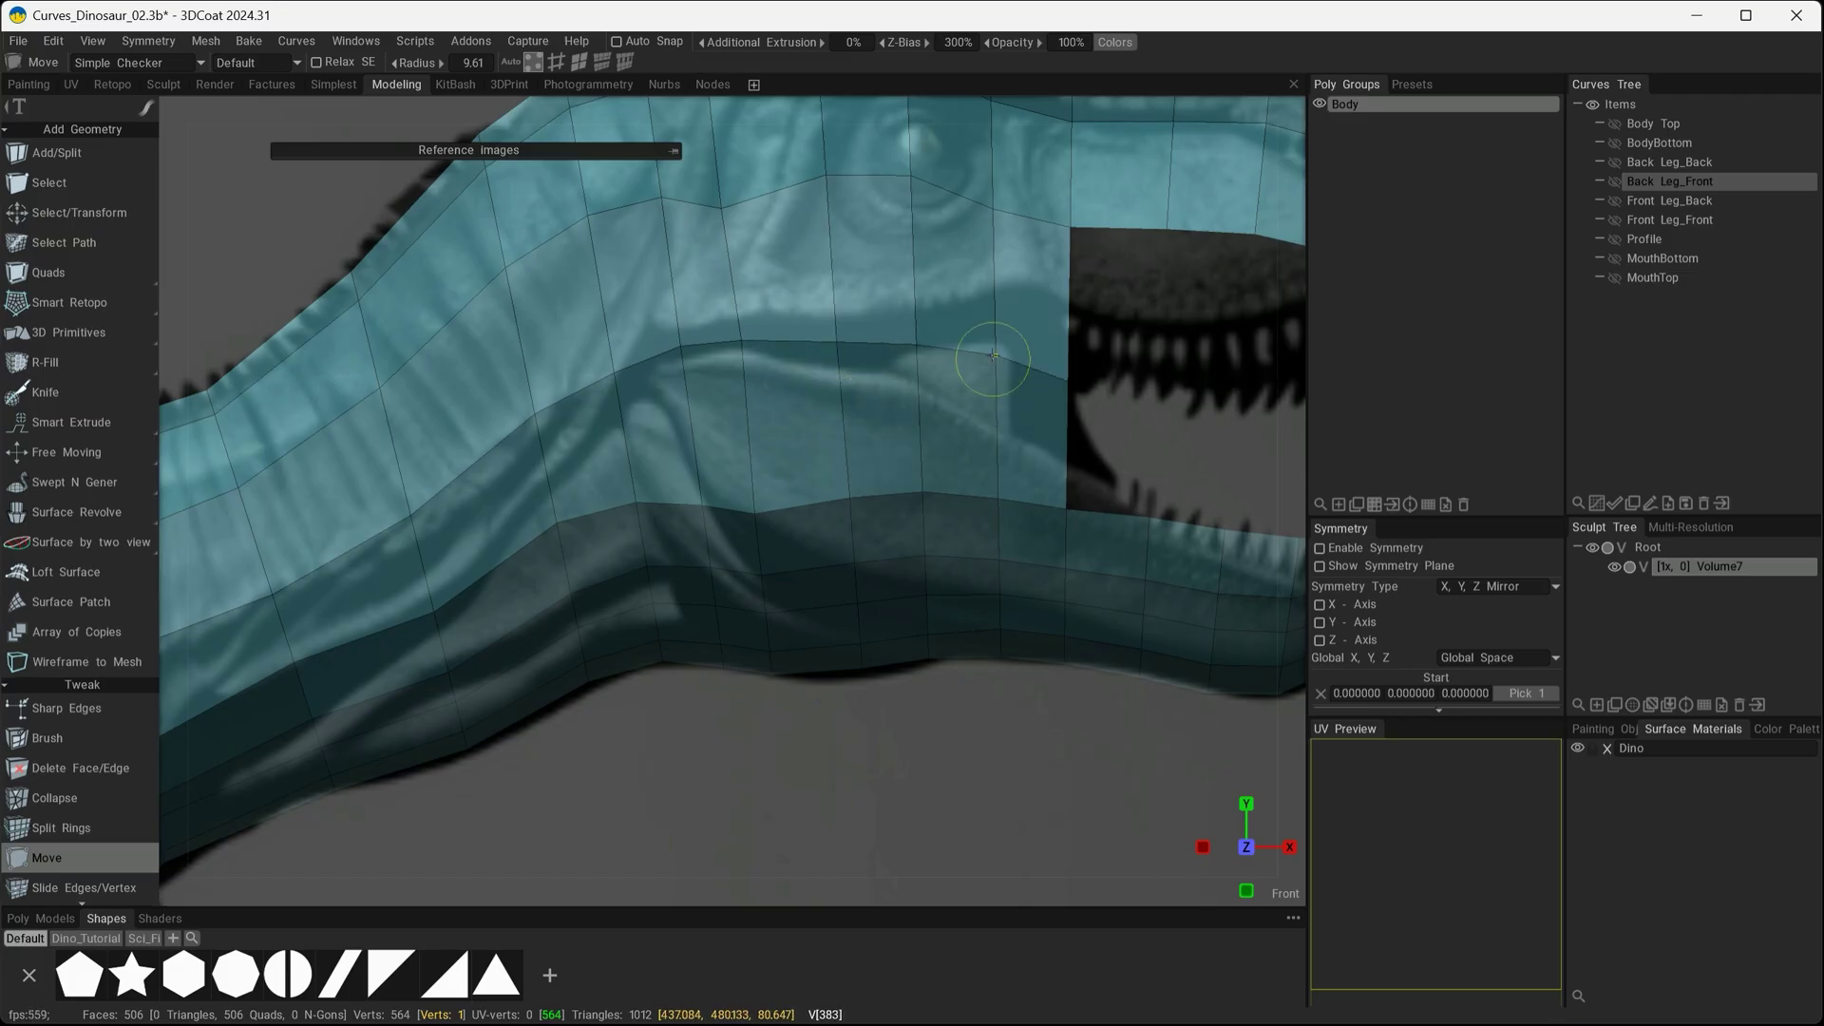
pyautogui.moveTo(1069, 383); pyautogui.dragTo(911, 355)
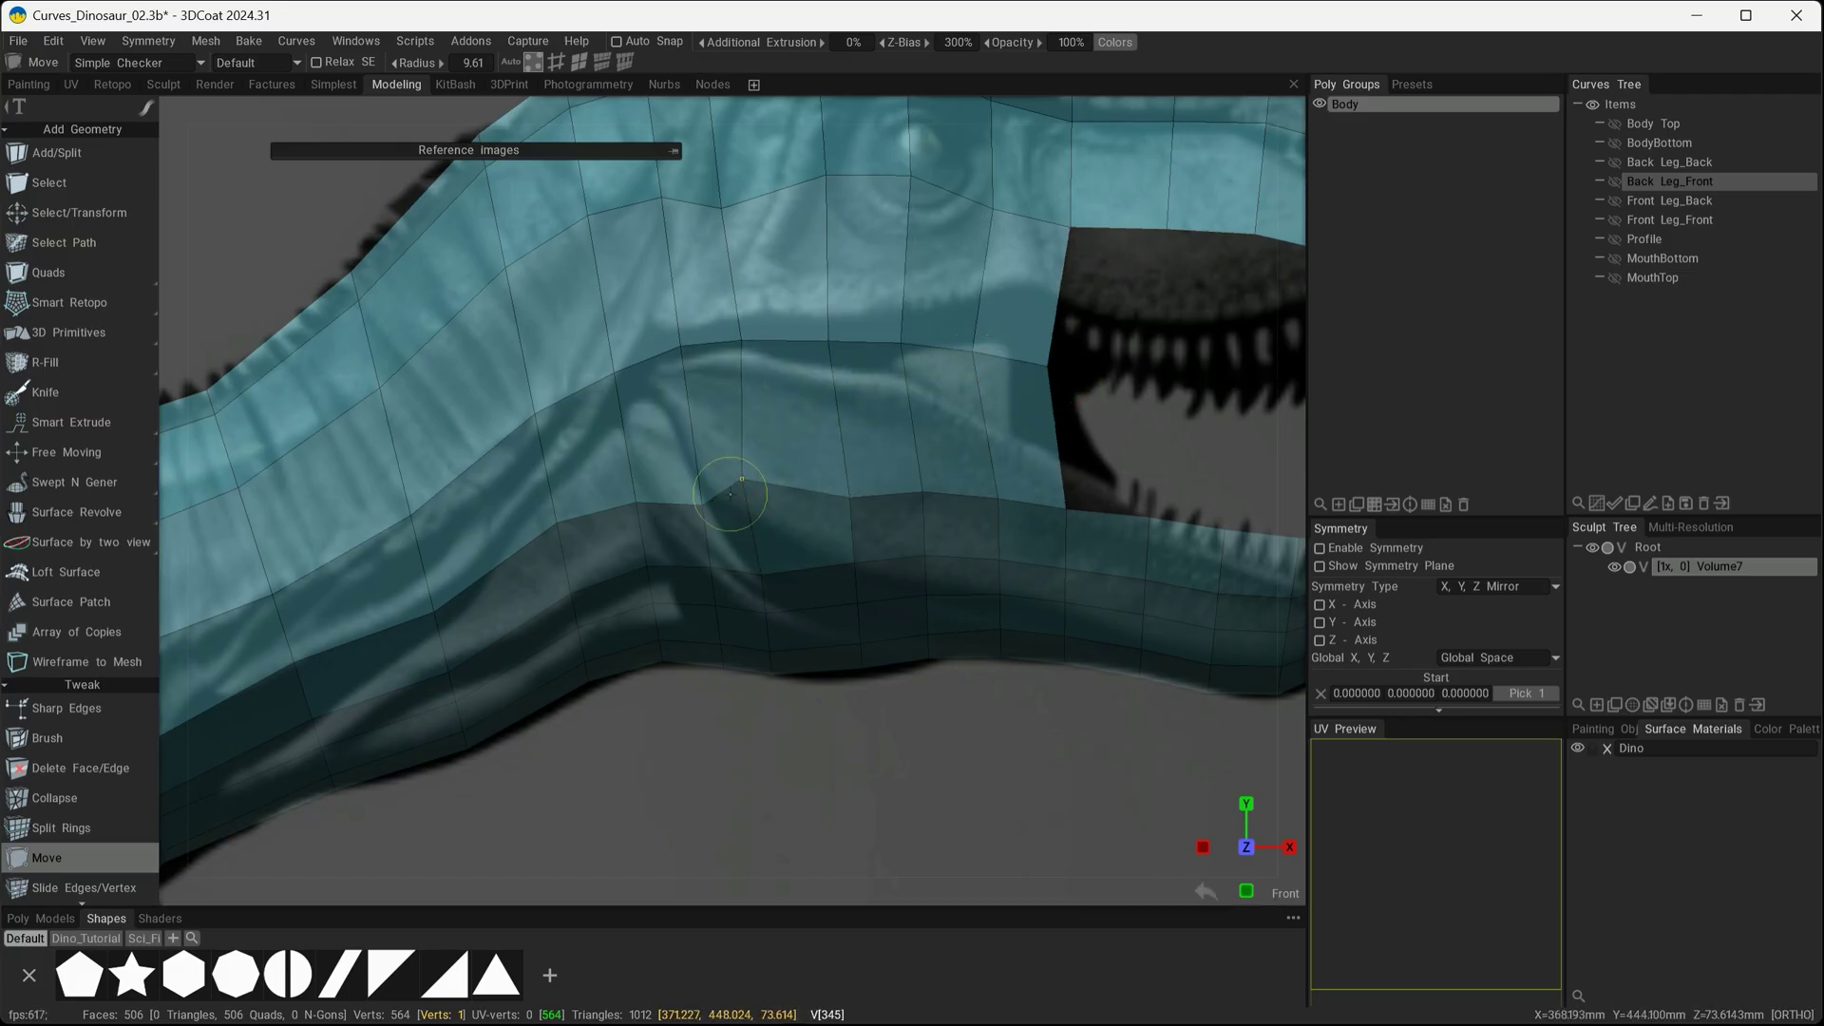
pyautogui.moveTo(698, 512); pyautogui.dragTo(698, 486)
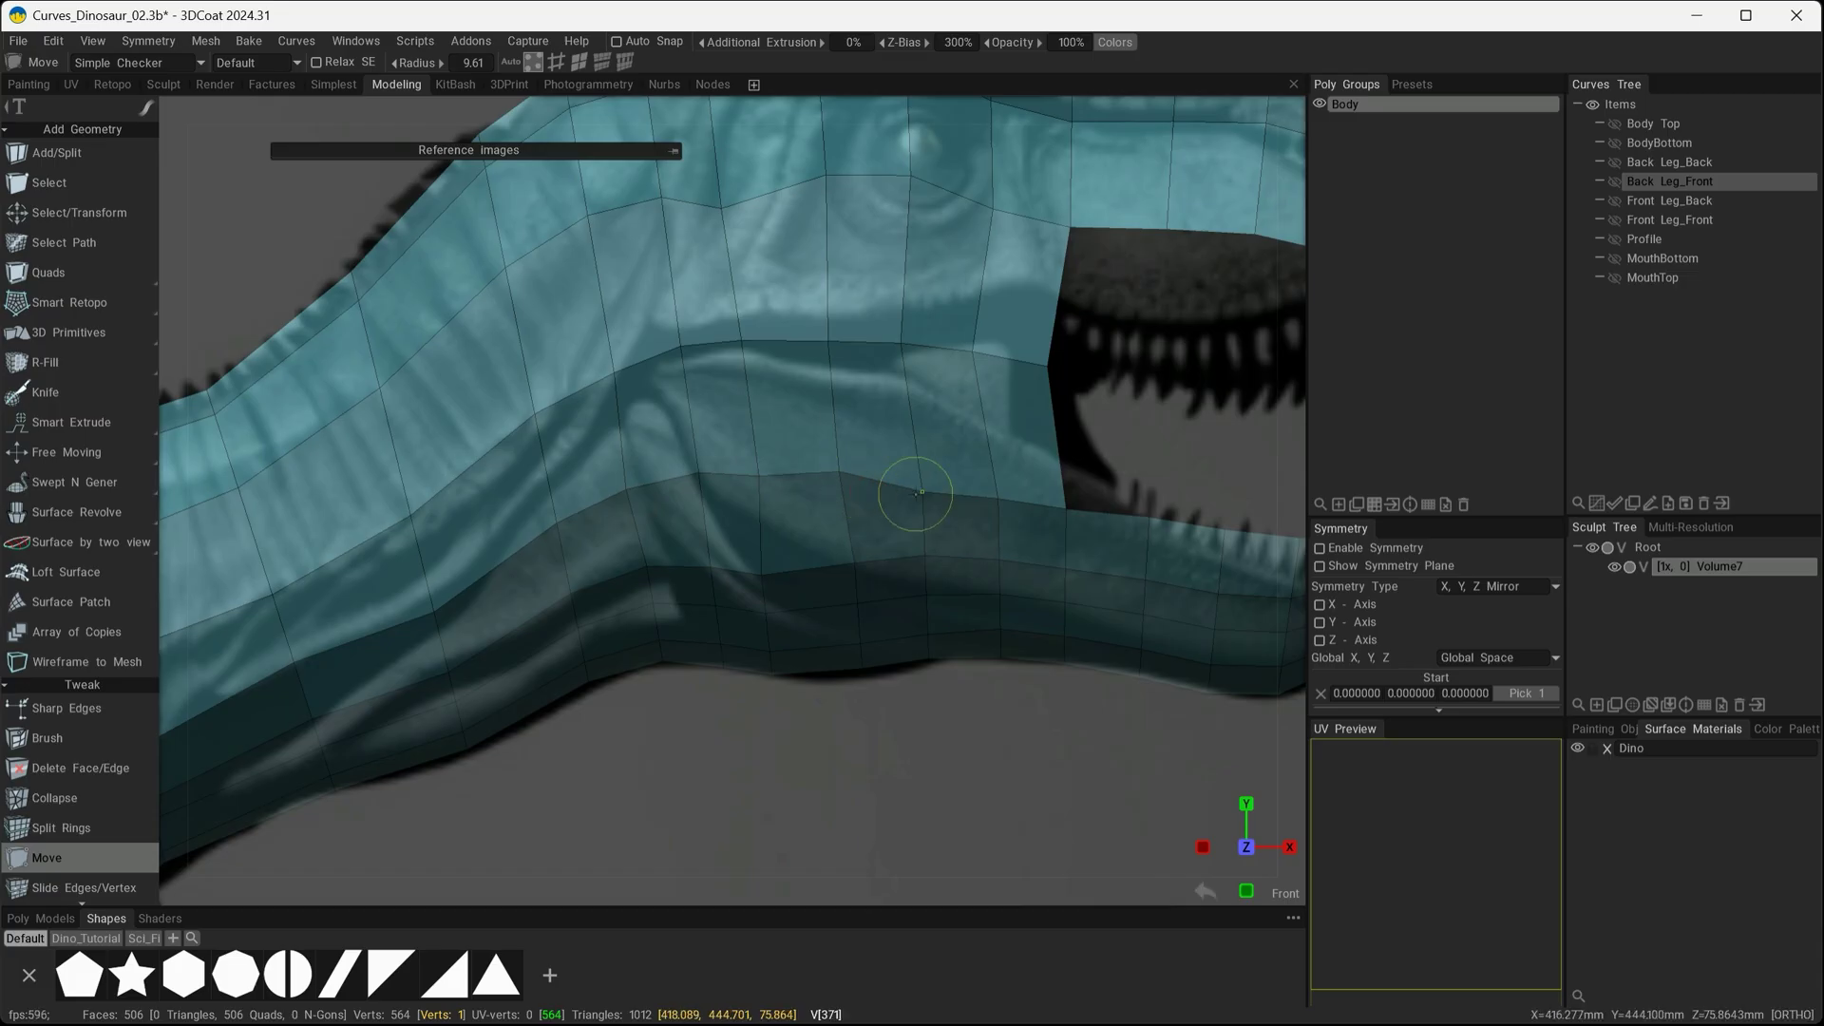
pyautogui.moveTo(1064, 506)
pyautogui.mouseDown()
pyautogui.moveTo(1033, 459)
pyautogui.moveTo(985, 472)
pyautogui.mouseUp()
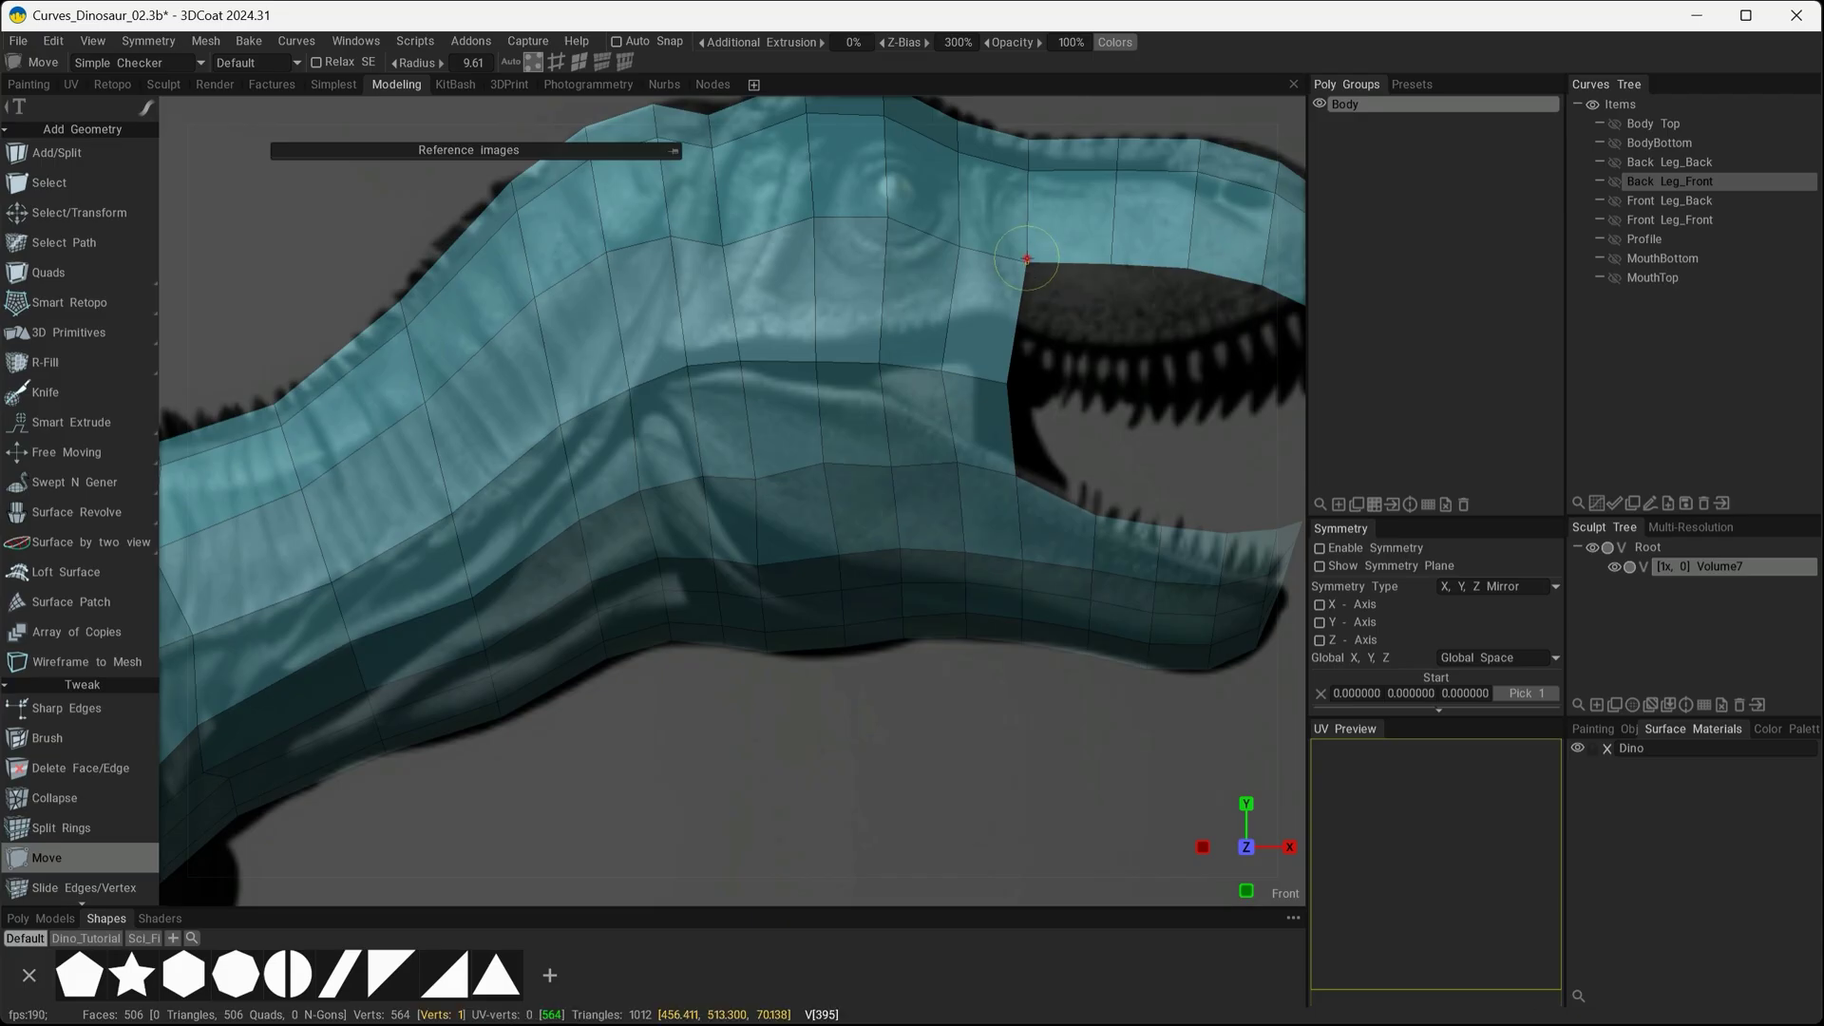
# Reposition the open-edge vertices of the upper jaw into an even line above the teeth, from the mouth corner to the snout tip
pyautogui.moveTo(1027, 264)
pyautogui.mouseDown()
pyautogui.moveTo(1024, 293)
pyautogui.moveTo(1193, 298)
pyautogui.mouseUp()
pyautogui.keyDown('alt'); pyautogui.keyDown('shift'); pyautogui.moveTo(1001, 437); pyautogui.dragTo(671, 524); pyautogui.keyUp('shift'); pyautogui.keyUp('alt')
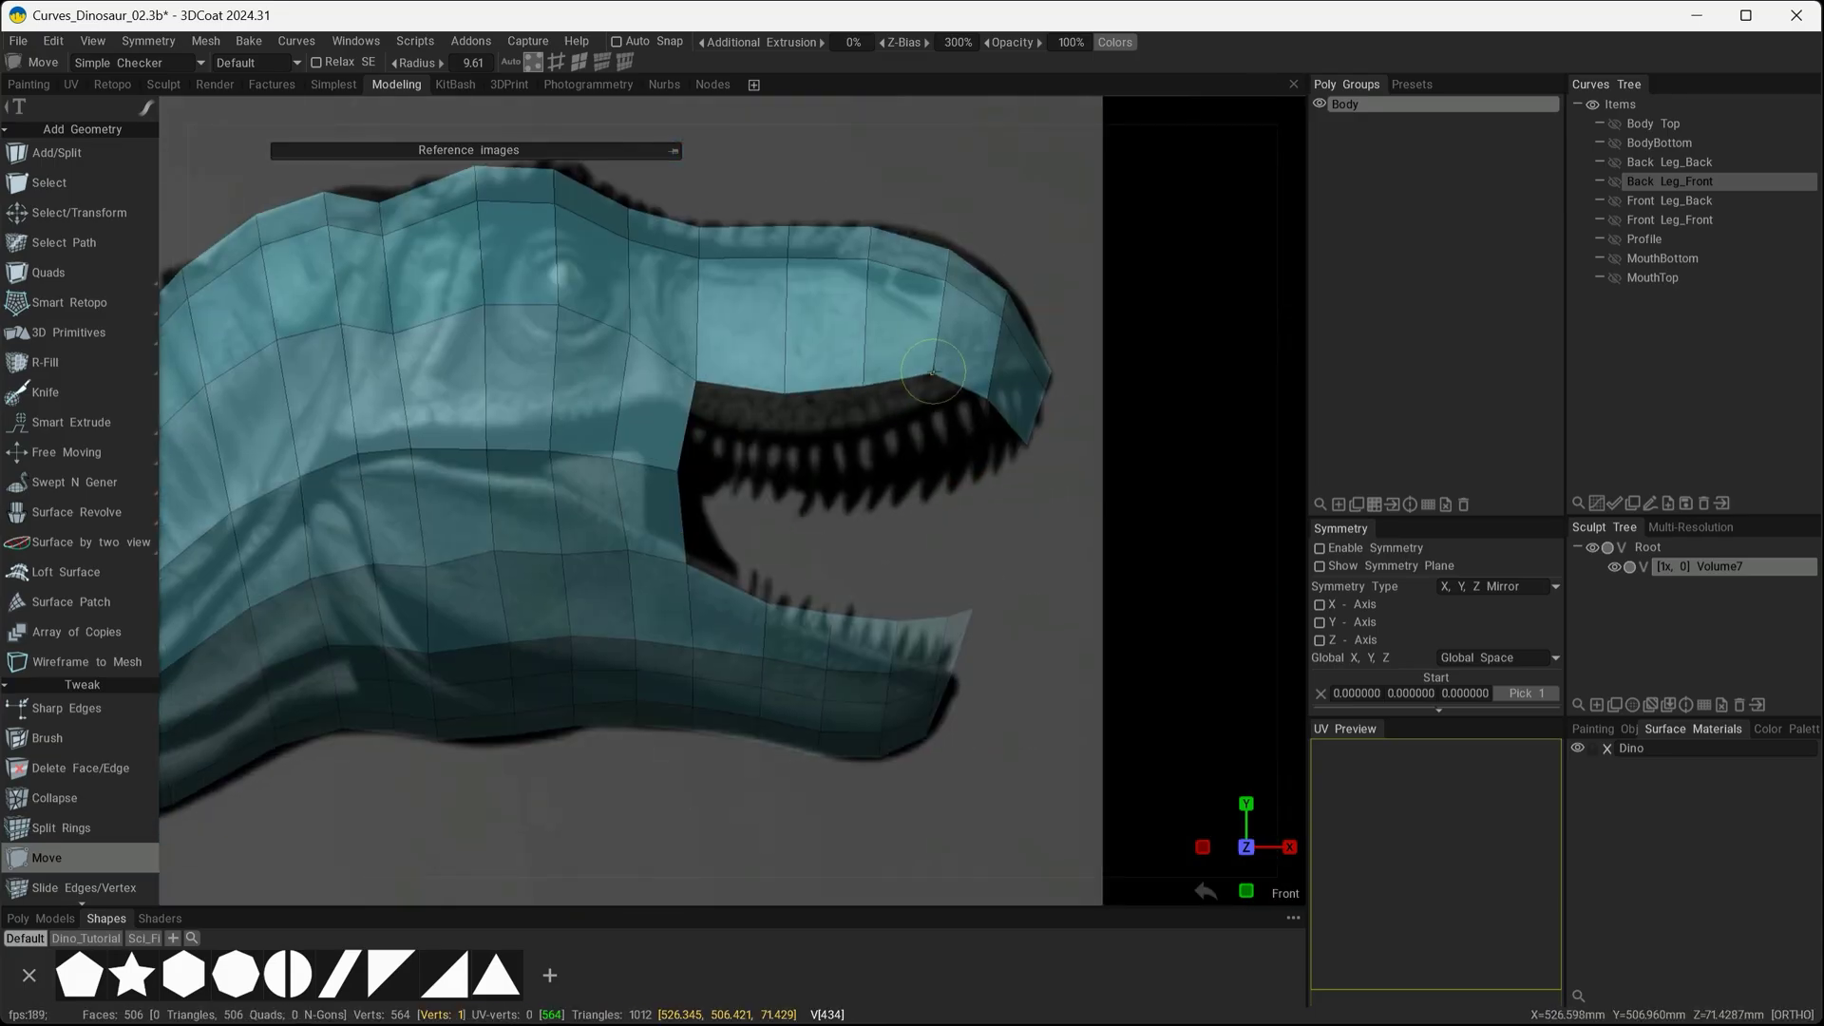
pyautogui.moveTo(931, 373); pyautogui.dragTo(934, 384)
pyautogui.moveTo(990, 401); pyautogui.dragTo(988, 390)
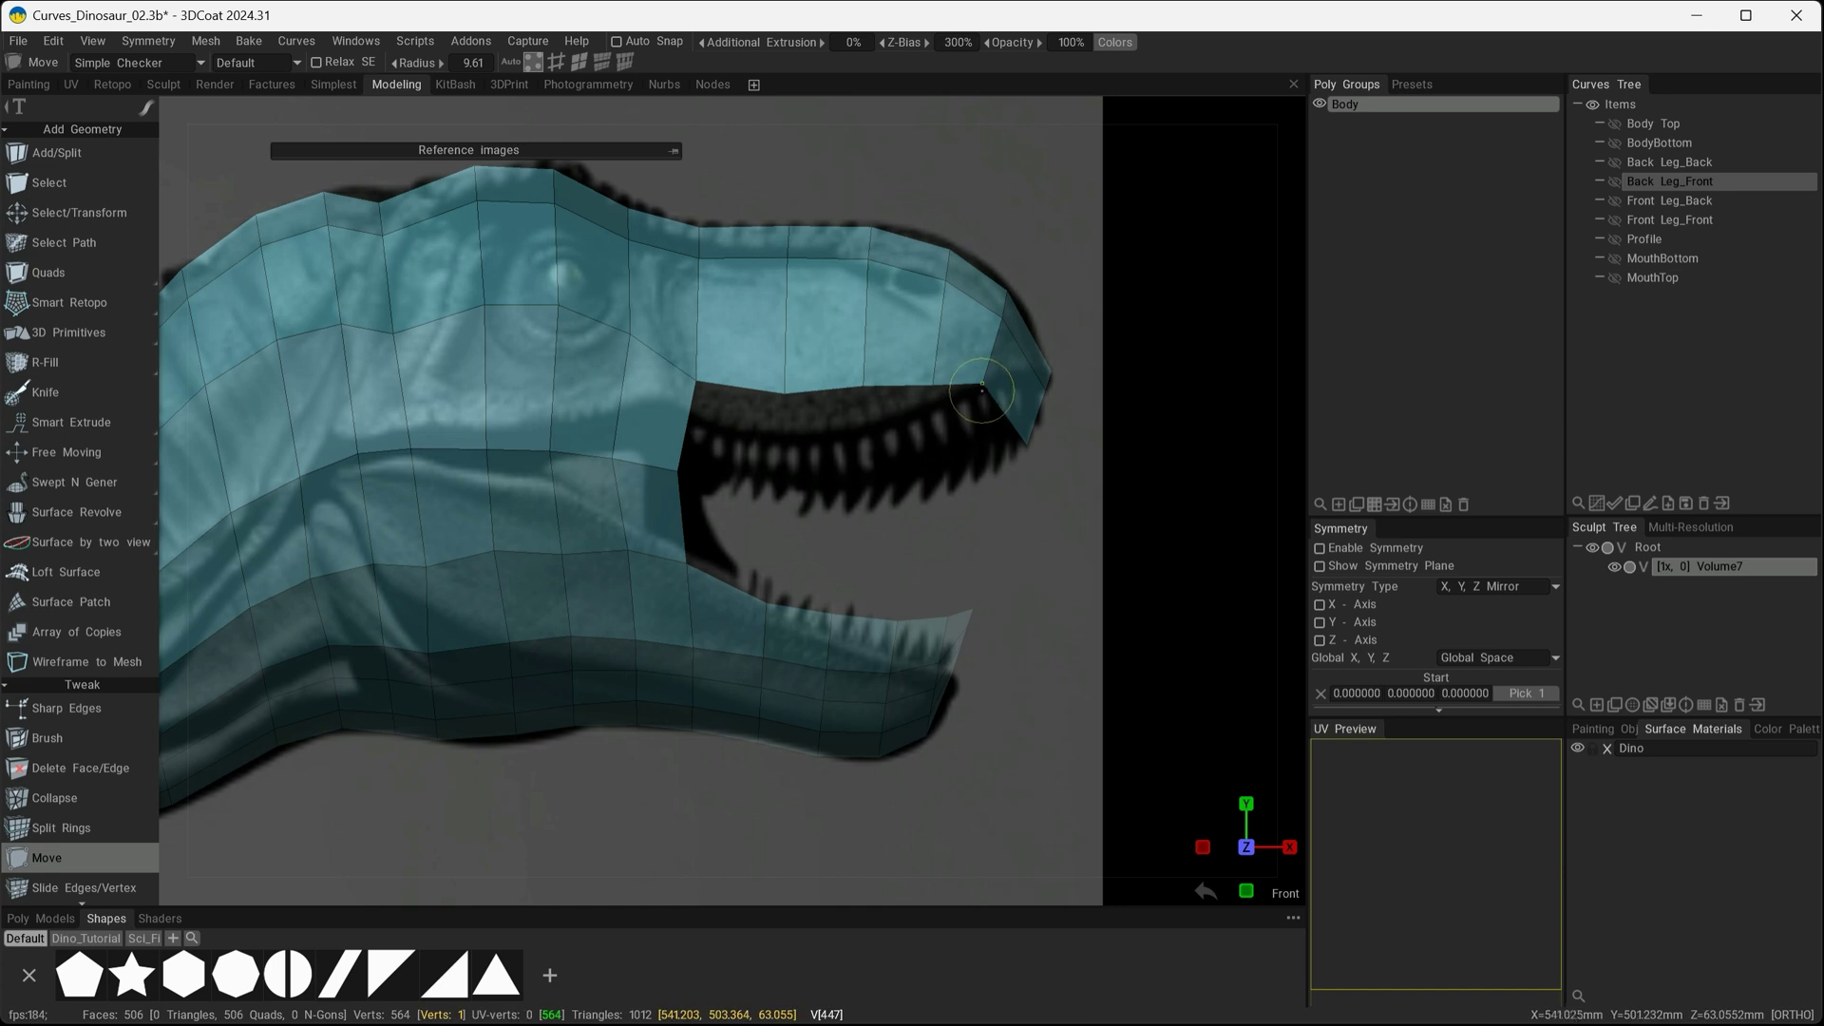
pyautogui.moveTo(985, 389); pyautogui.dragTo(972, 356)
pyautogui.moveTo(1023, 437); pyautogui.dragTo(993, 384)
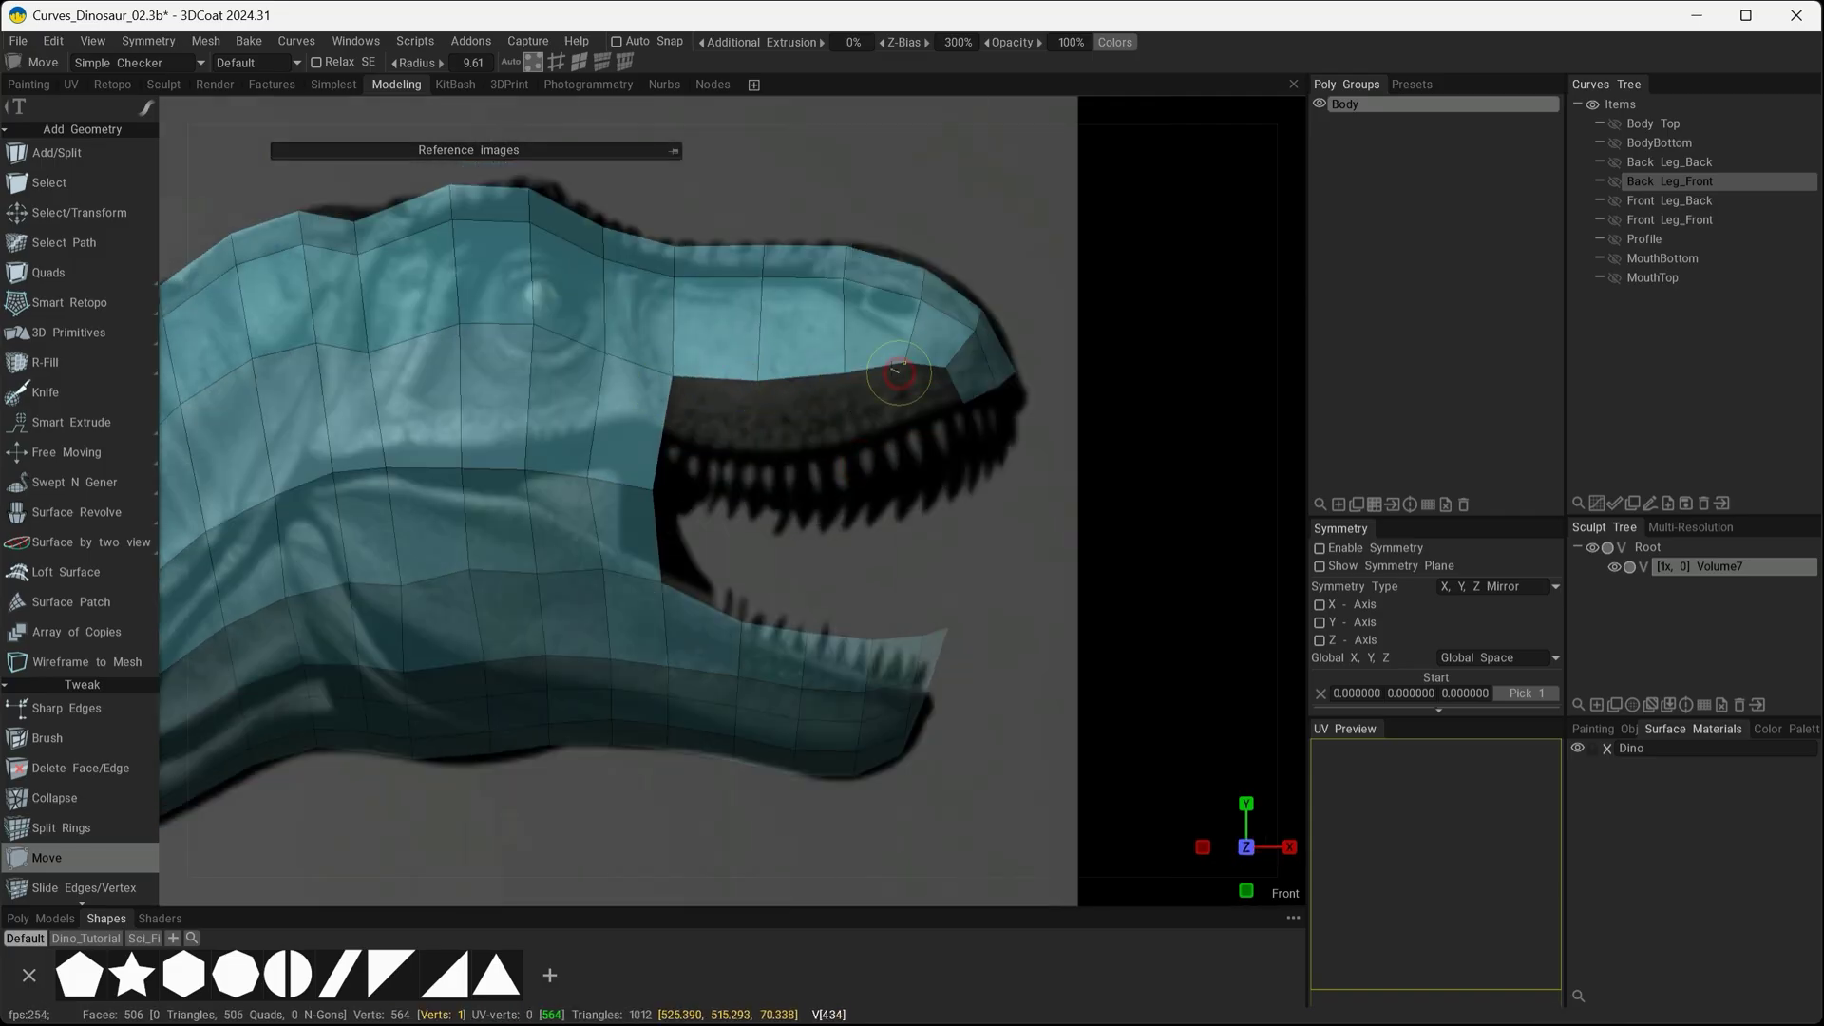
pyautogui.moveTo(759, 411); pyautogui.dragTo(757, 380)
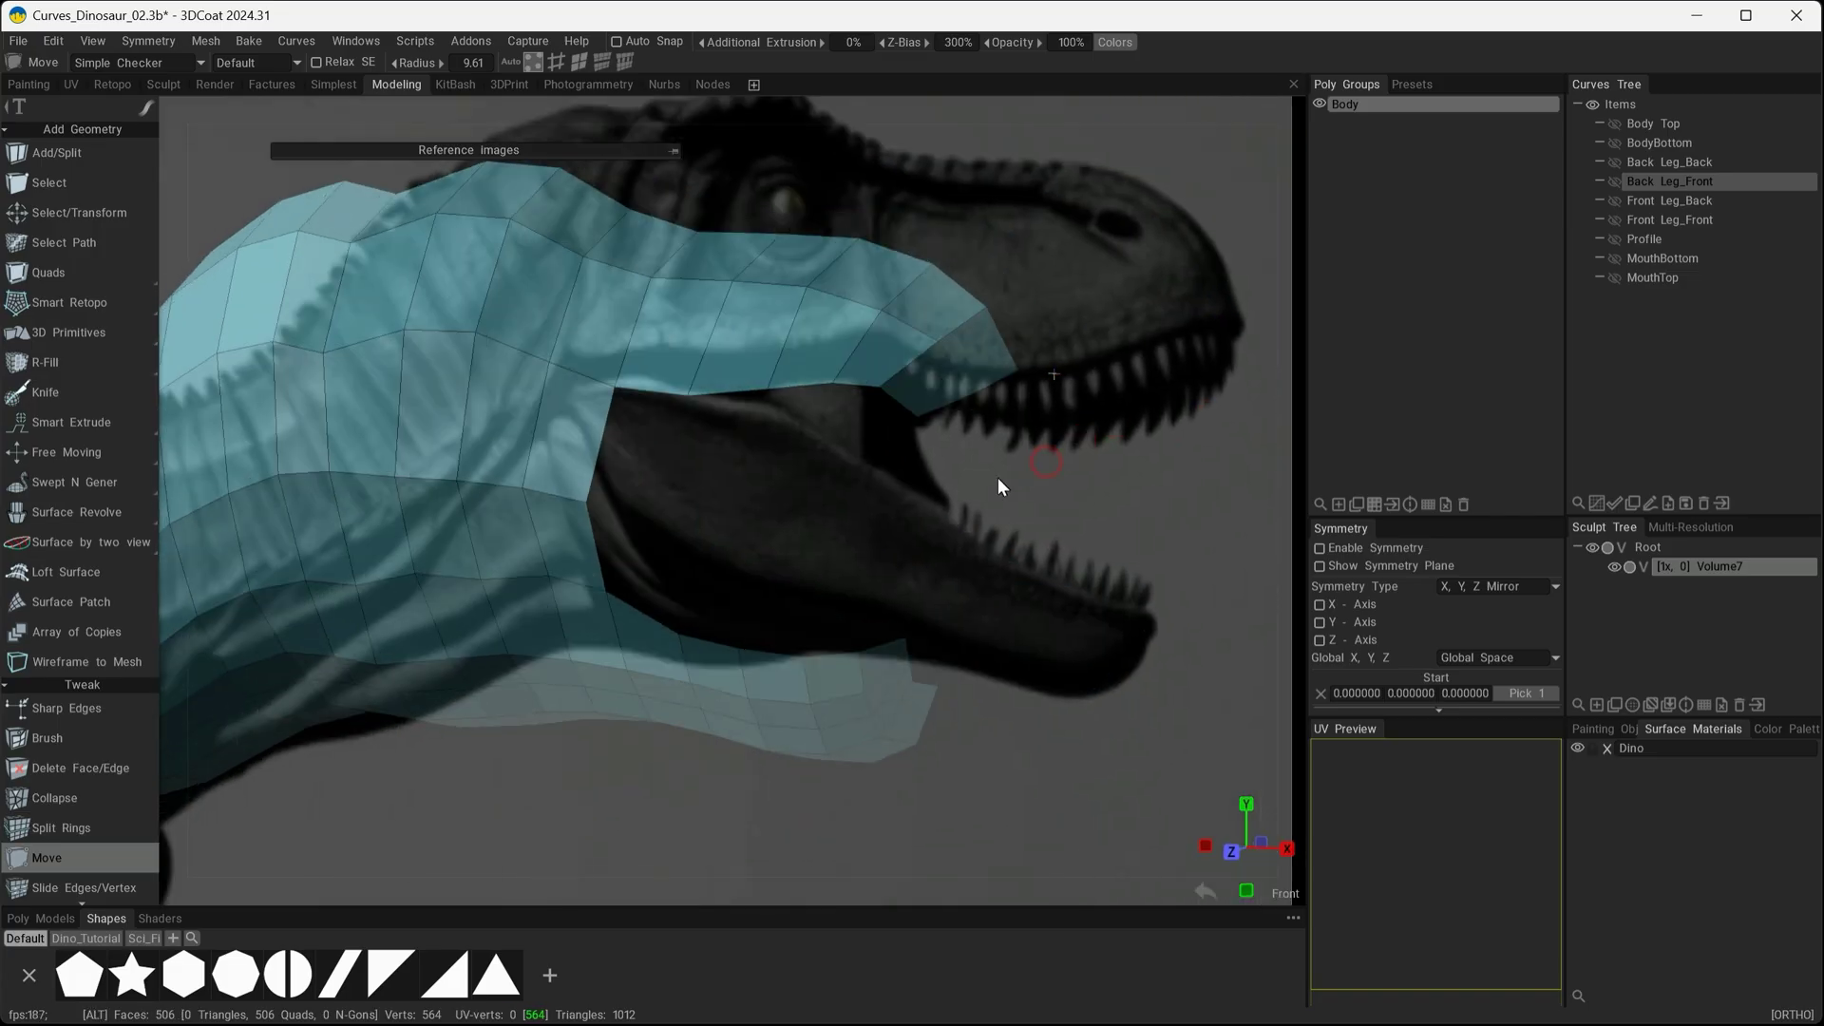
pyautogui.moveTo(996, 432); pyautogui.dragTo(974, 380)
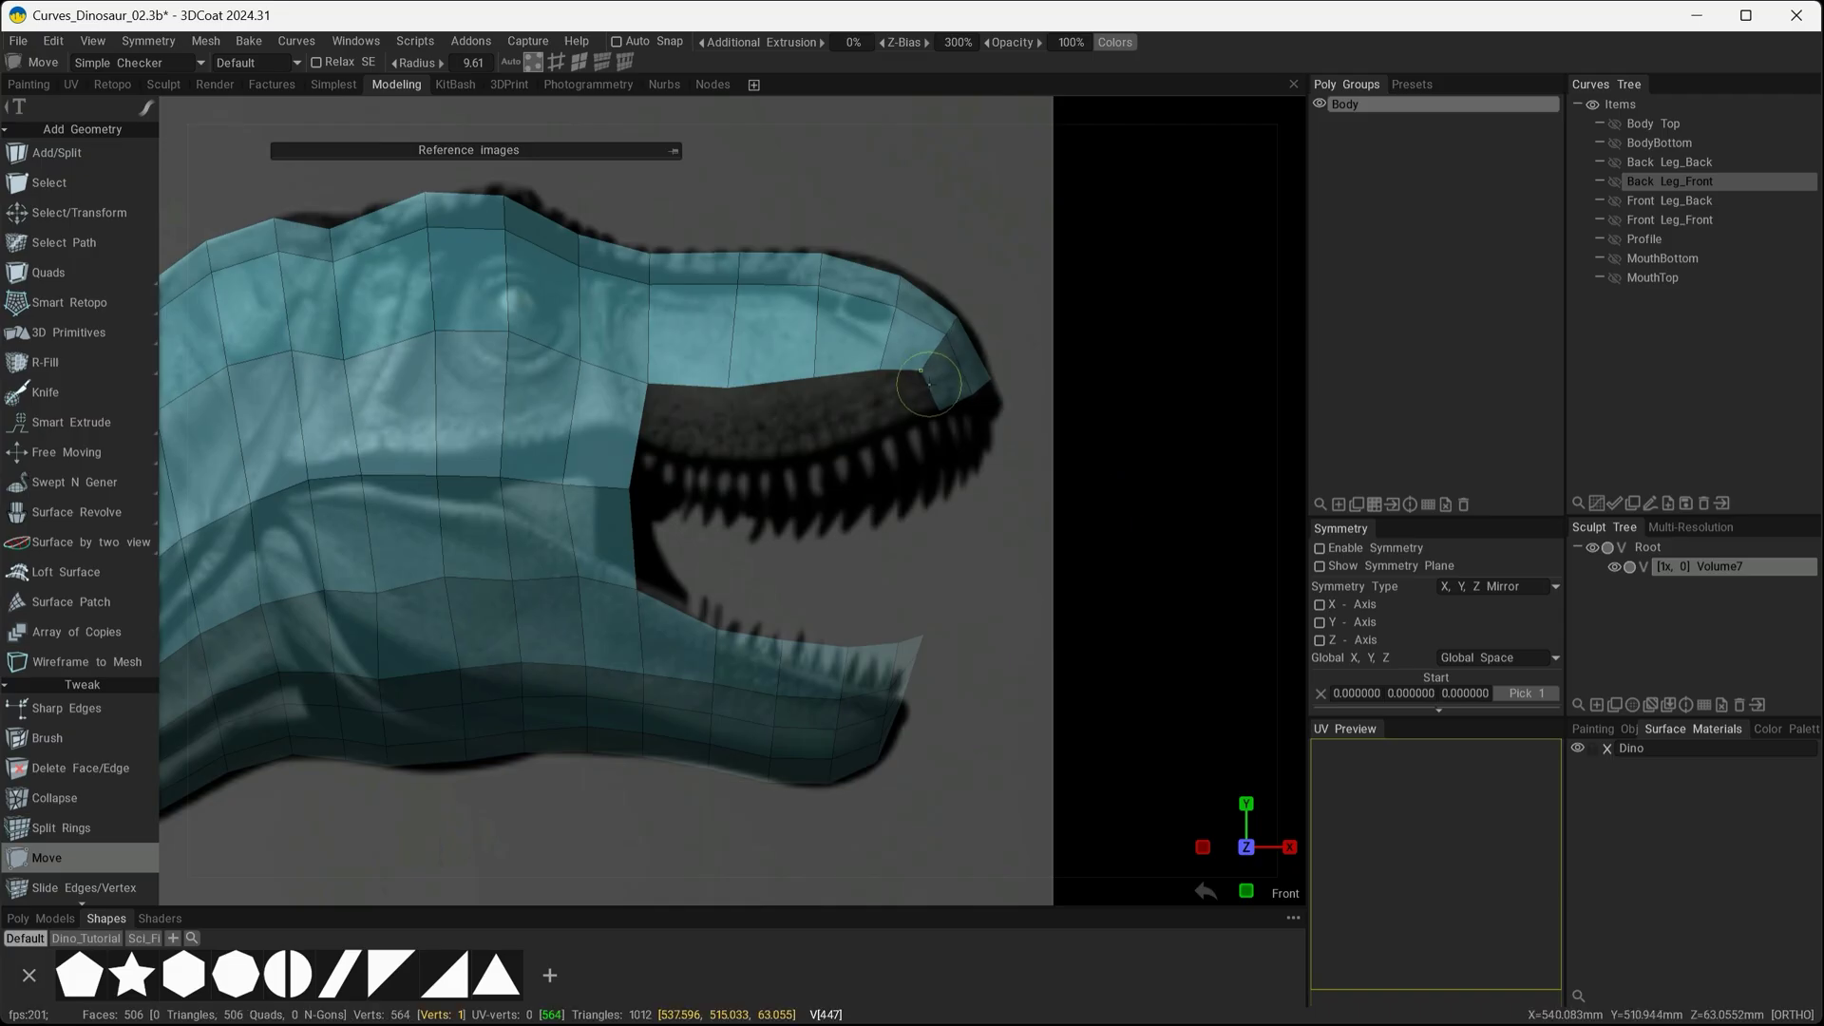
# Add a row of four quads along the underside of the upper jaw, from the snout back to the mouth corner, with the Quads tool
pyautogui.moveTo(77, 277)
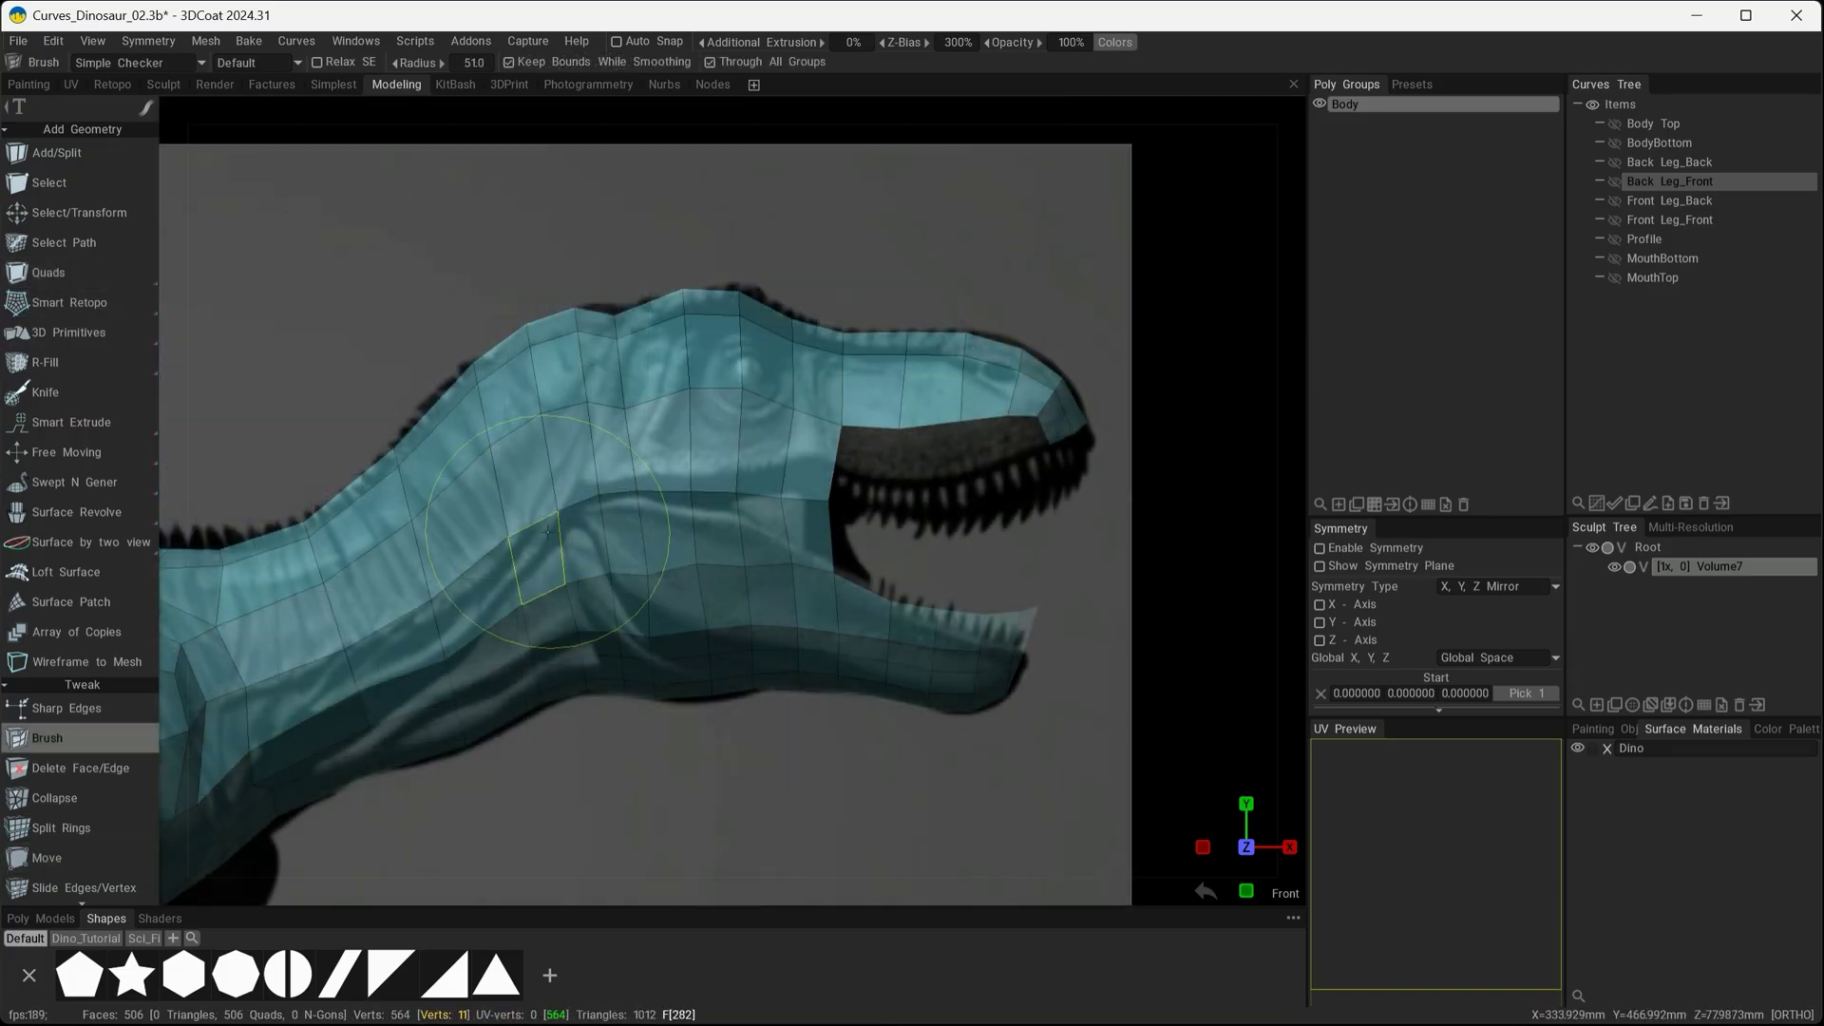
pyautogui.click(76, 276)
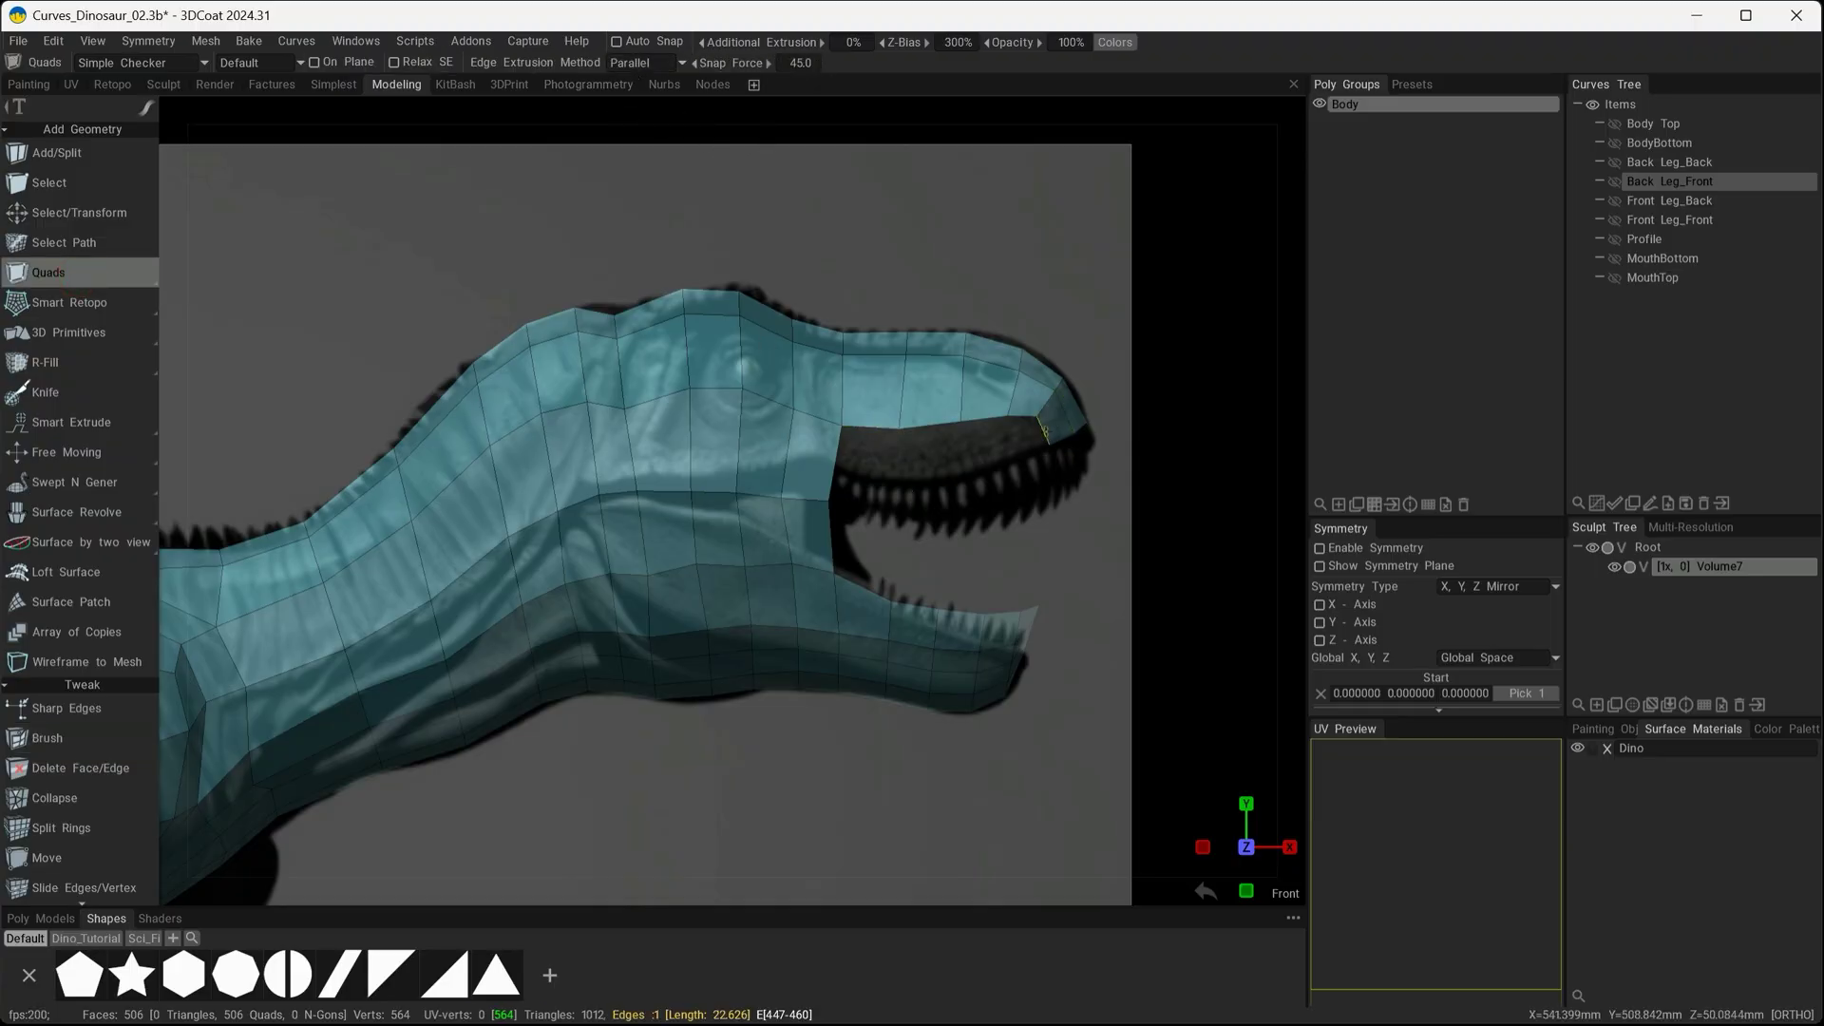
pyautogui.moveTo(1045, 432); pyautogui.dragTo(1010, 438)
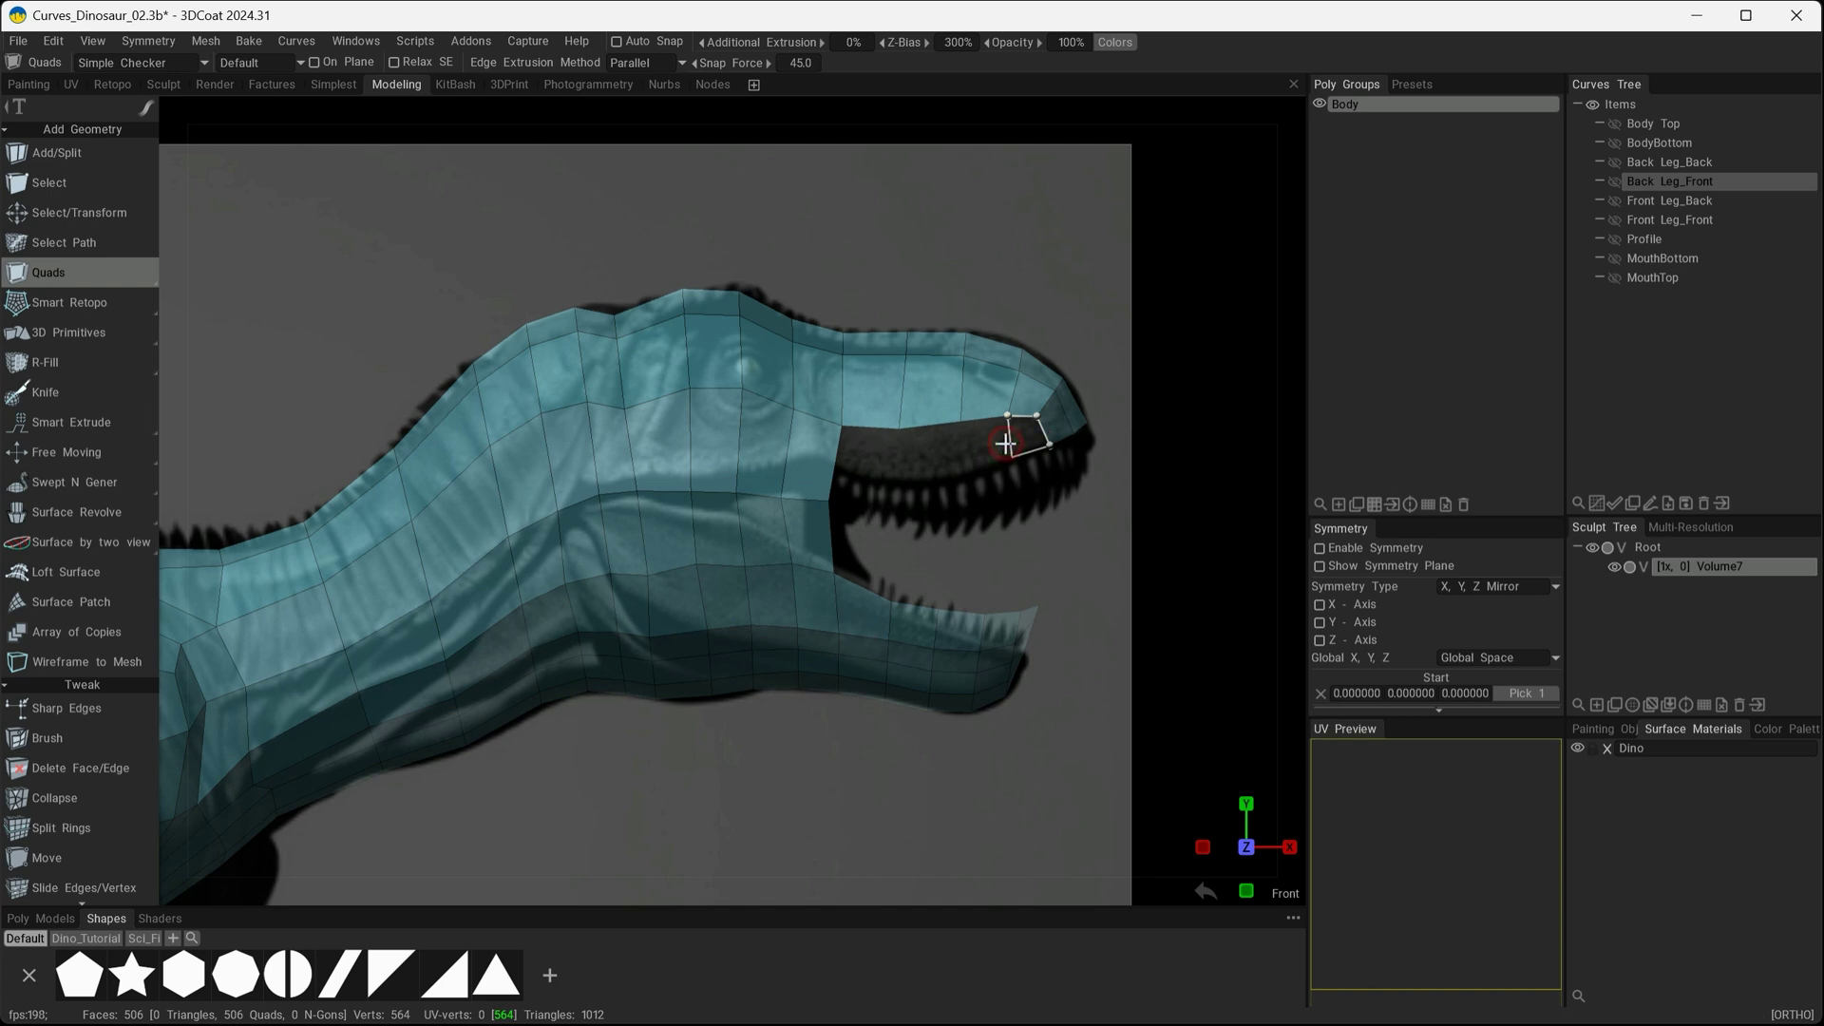
pyautogui.click(1049, 444)
pyautogui.click(960, 452)
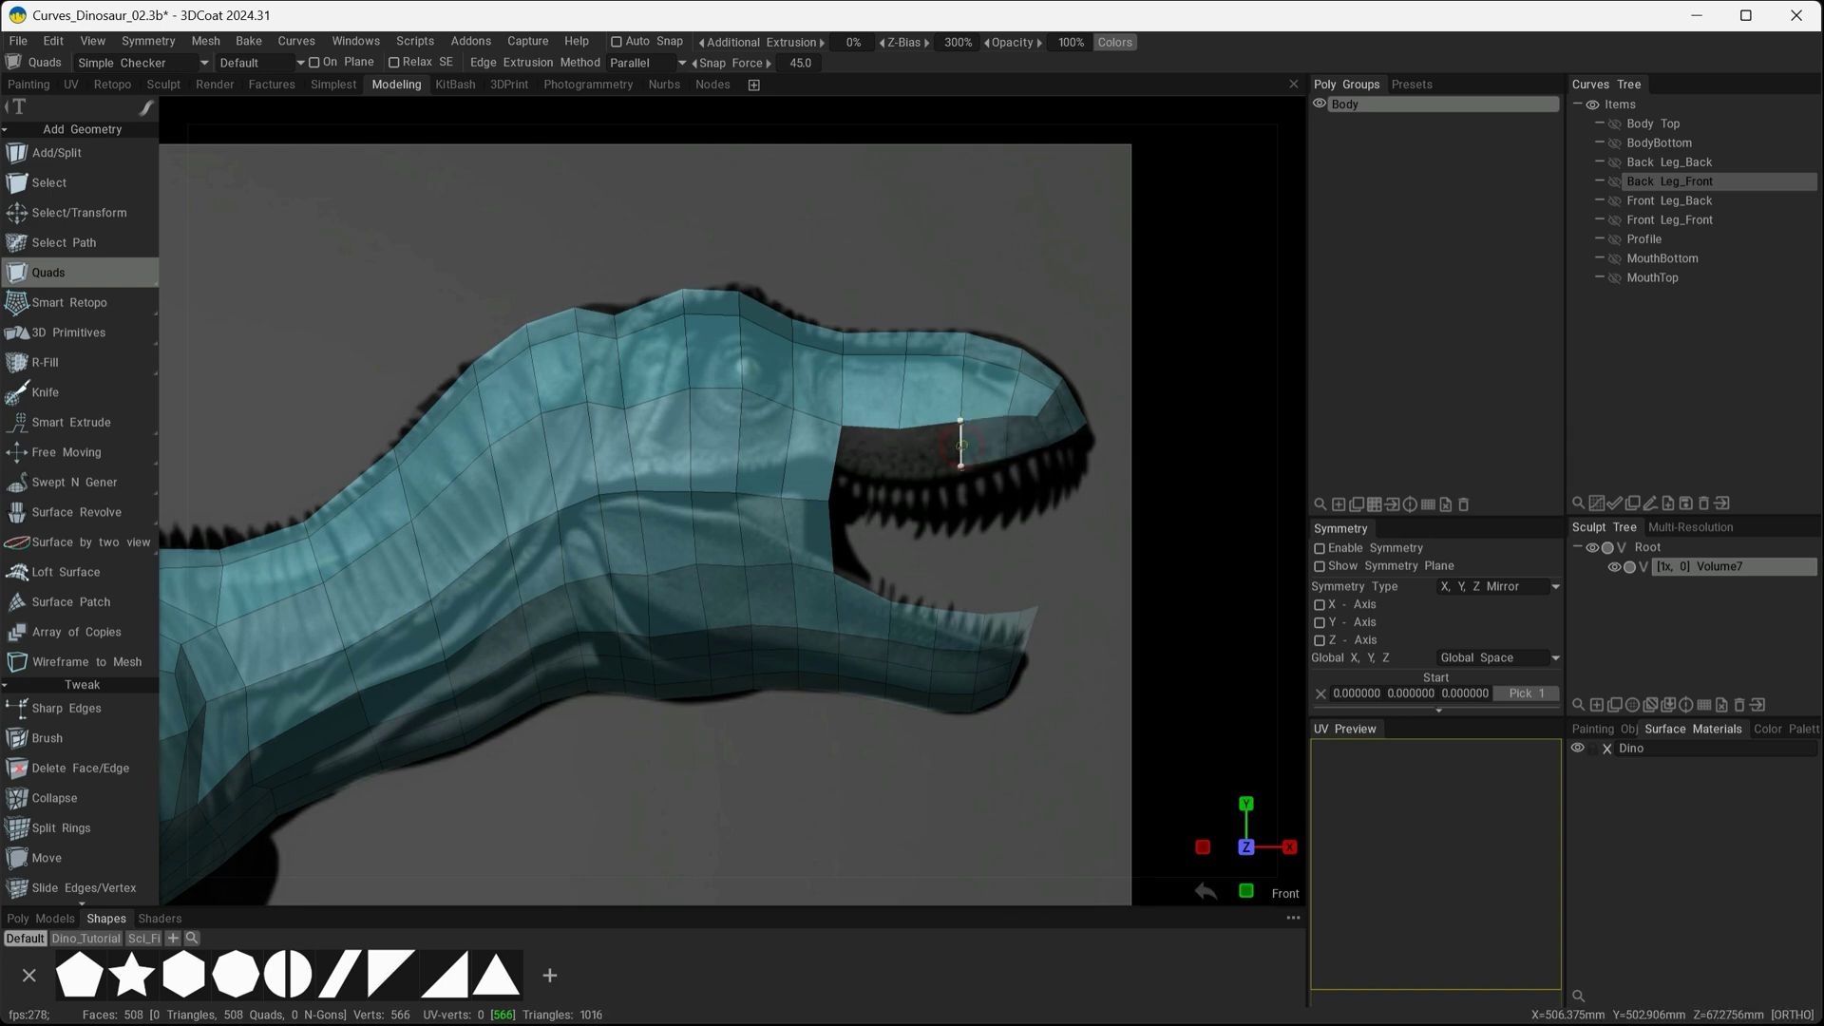
pyautogui.click(894, 460)
pyautogui.click(834, 467)
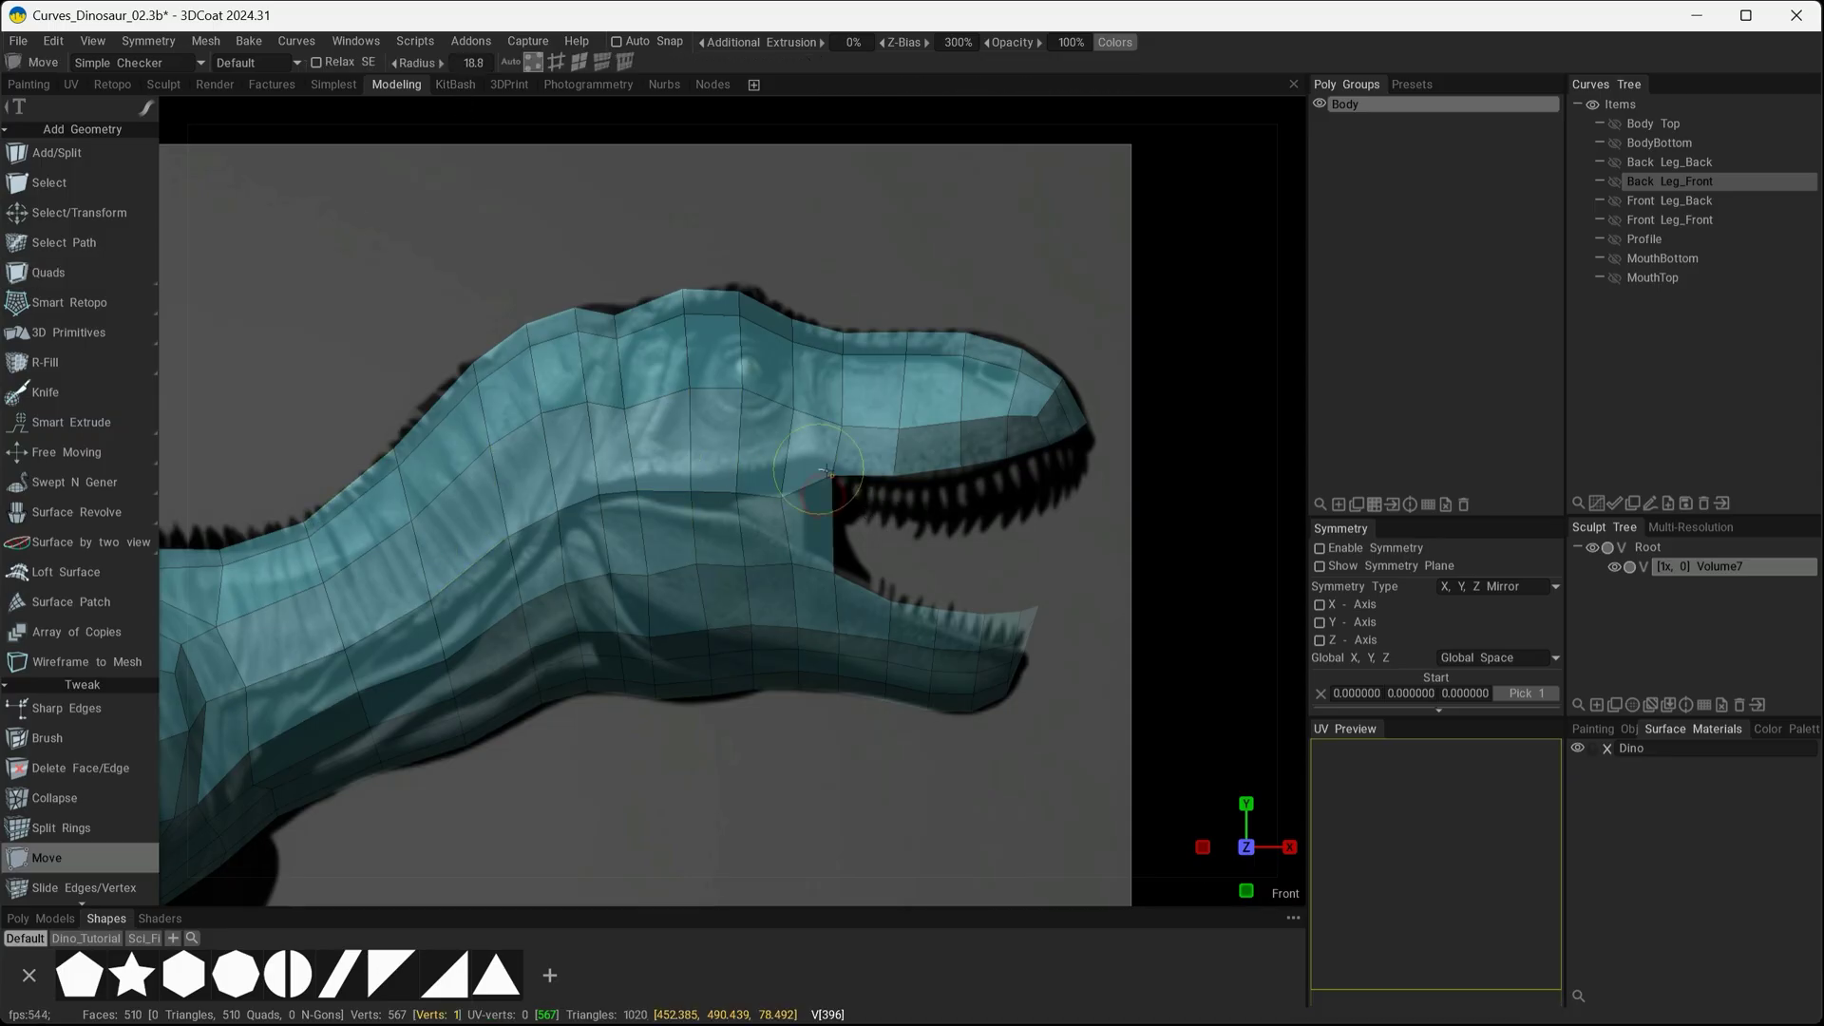
# Move the edge row behind the mouth corner up to the upper lip line, and align the vertices around the eye
pyautogui.moveTo(829, 500)
pyautogui.mouseDown()
pyautogui.moveTo(833, 467)
pyautogui.moveTo(776, 454)
pyautogui.mouseUp()
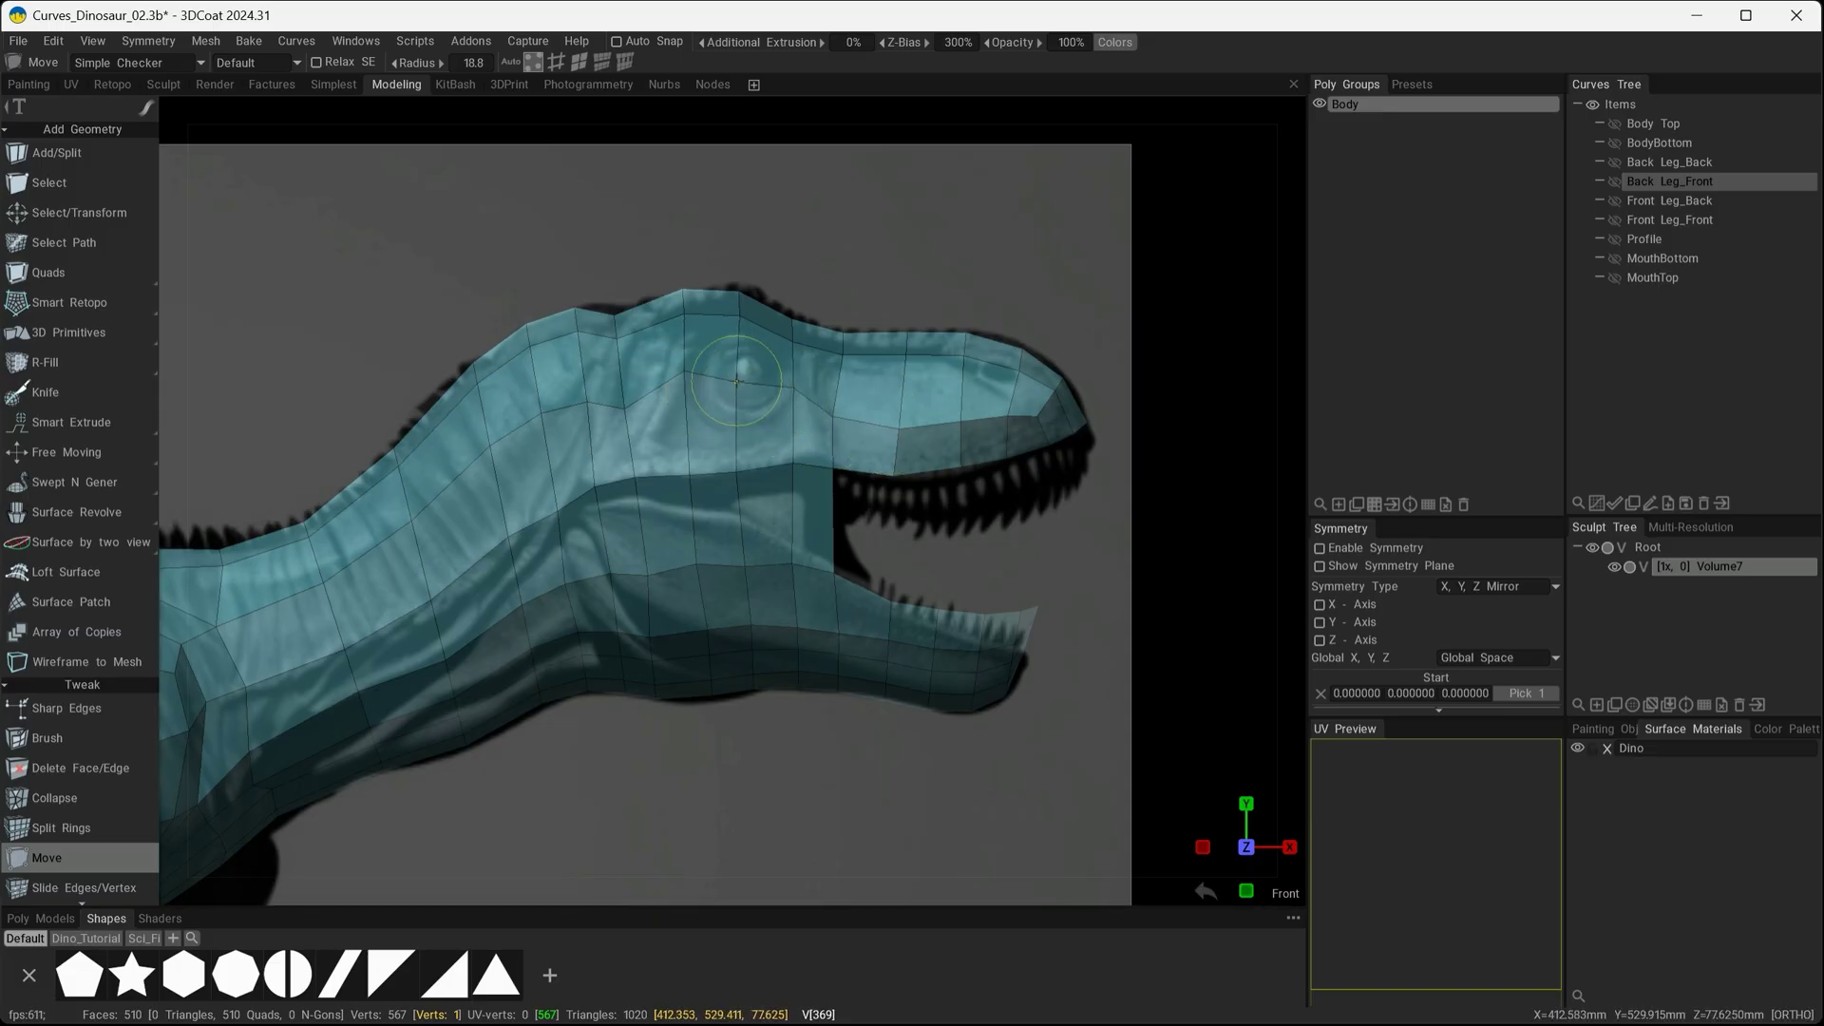
pyautogui.moveTo(735, 383); pyautogui.dragTo(739, 378)
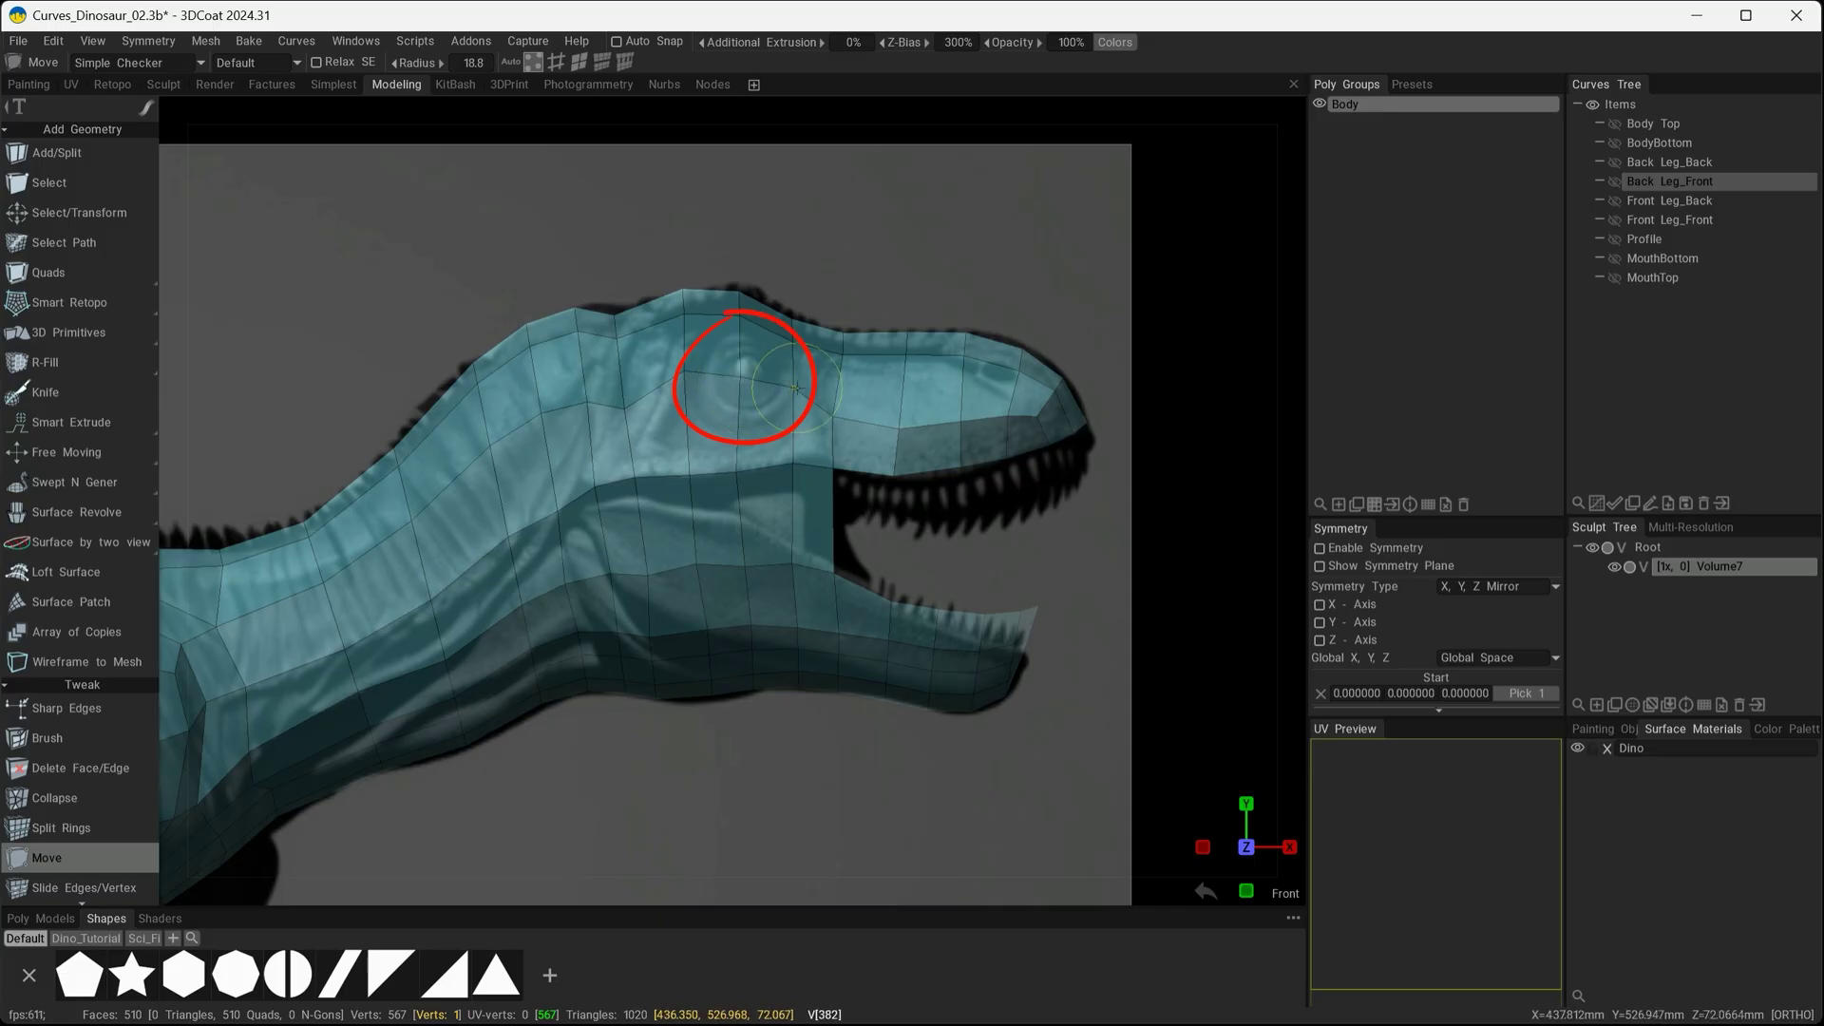
pyautogui.moveTo(828, 416); pyautogui.dragTo(830, 406)
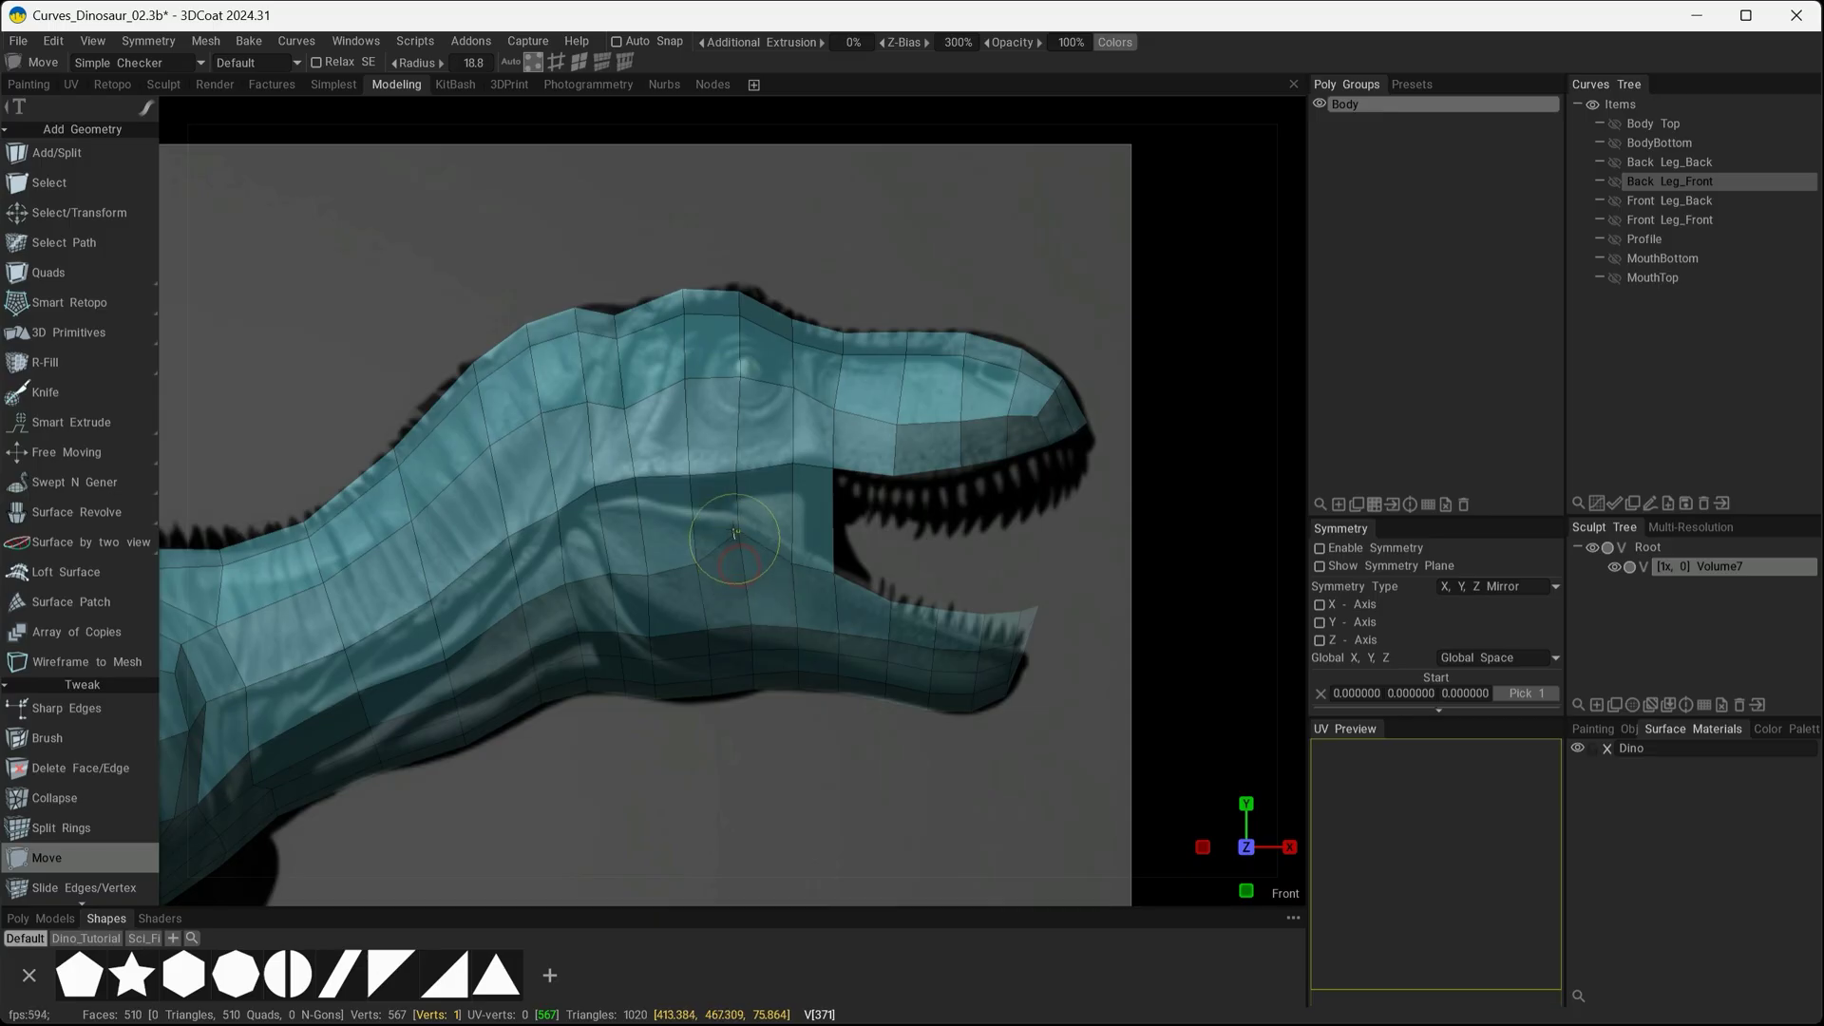
# Move the vertices of the cheek and jaw hinge behind the mouth to follow the jaw muscle contour in the reference
pyautogui.moveTo(693, 522); pyautogui.dragTo(608, 520)
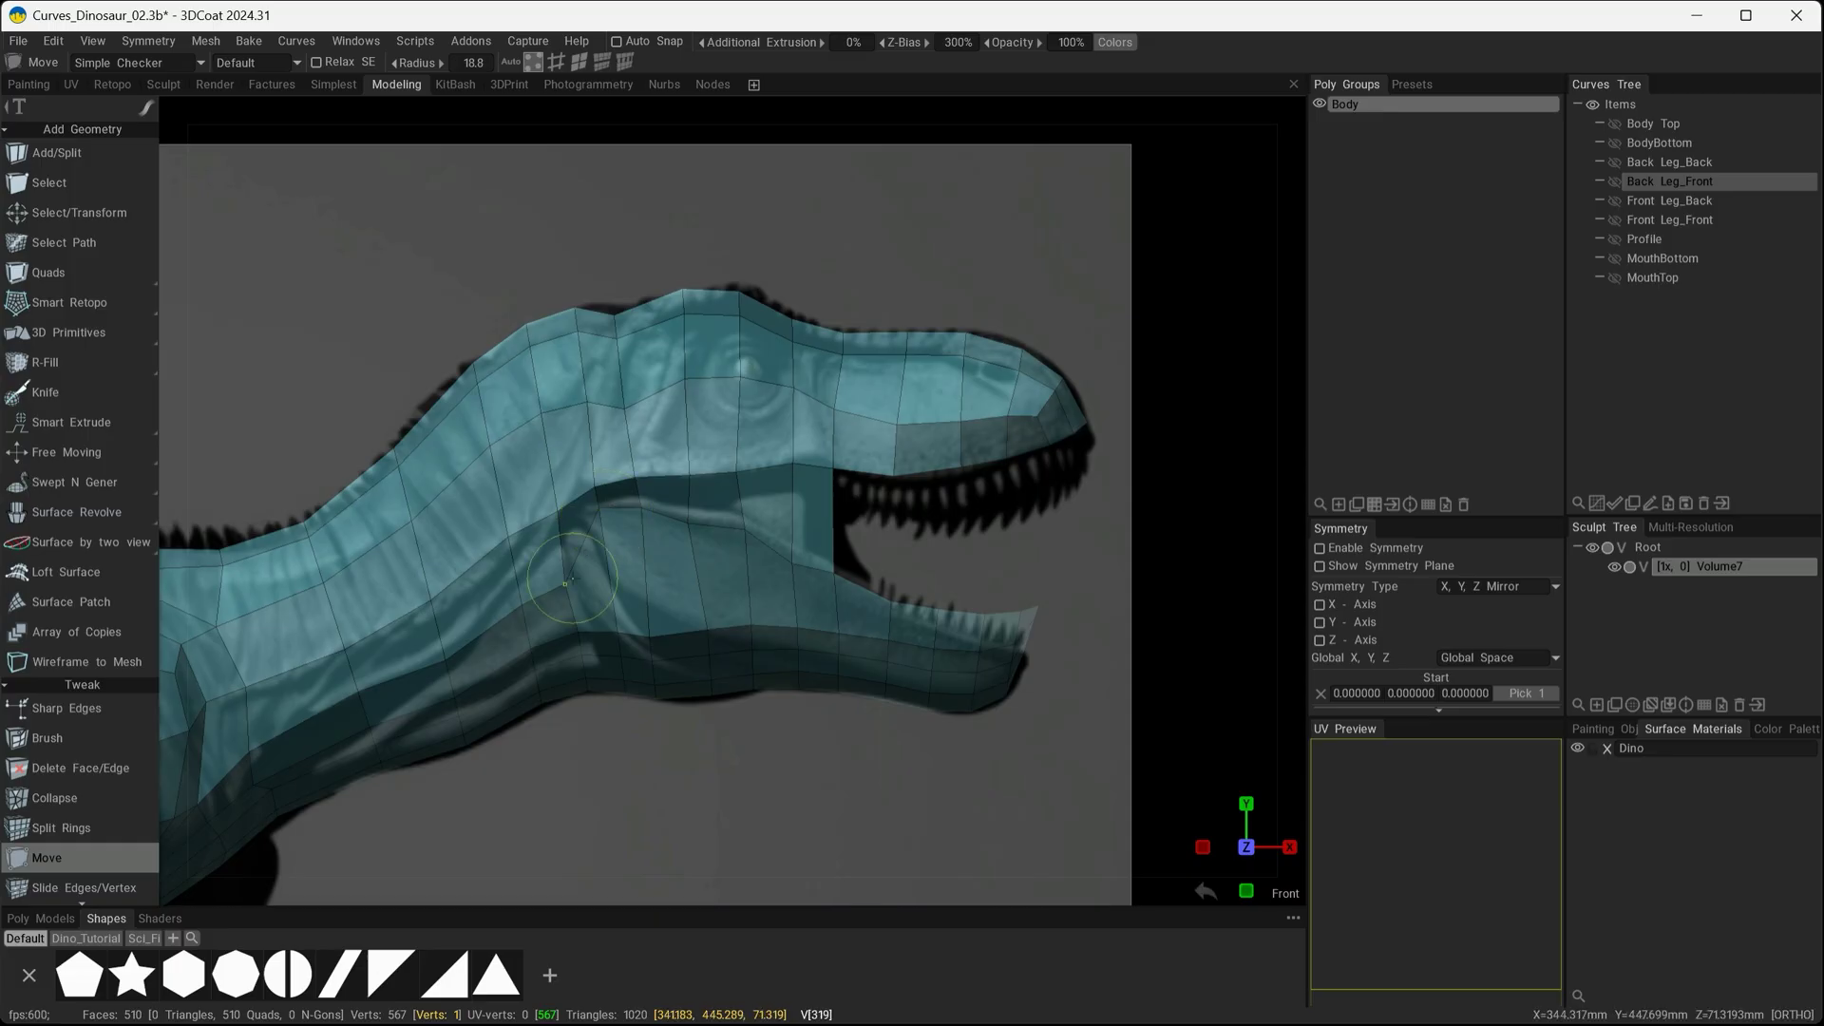
pyautogui.moveTo(566, 588); pyautogui.dragTo(559, 550)
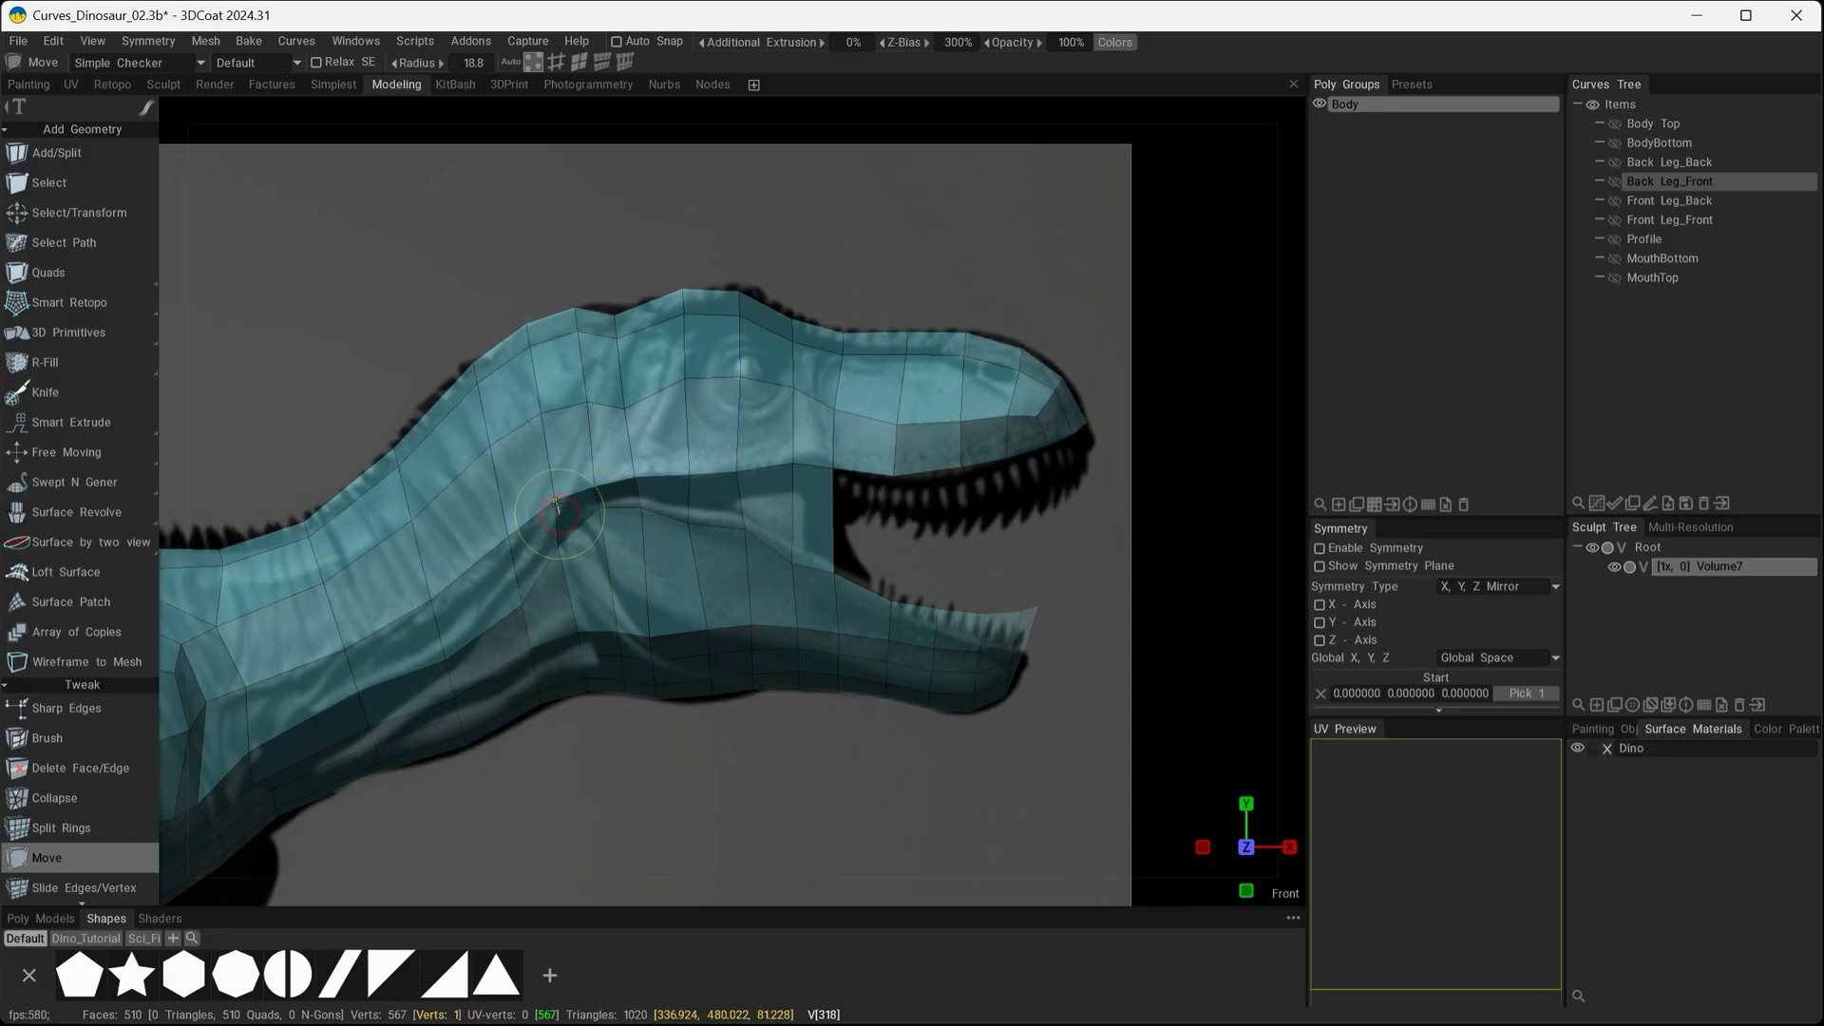
pyautogui.click(599, 482)
pyautogui.moveTo(590, 476); pyautogui.dragTo(572, 491)
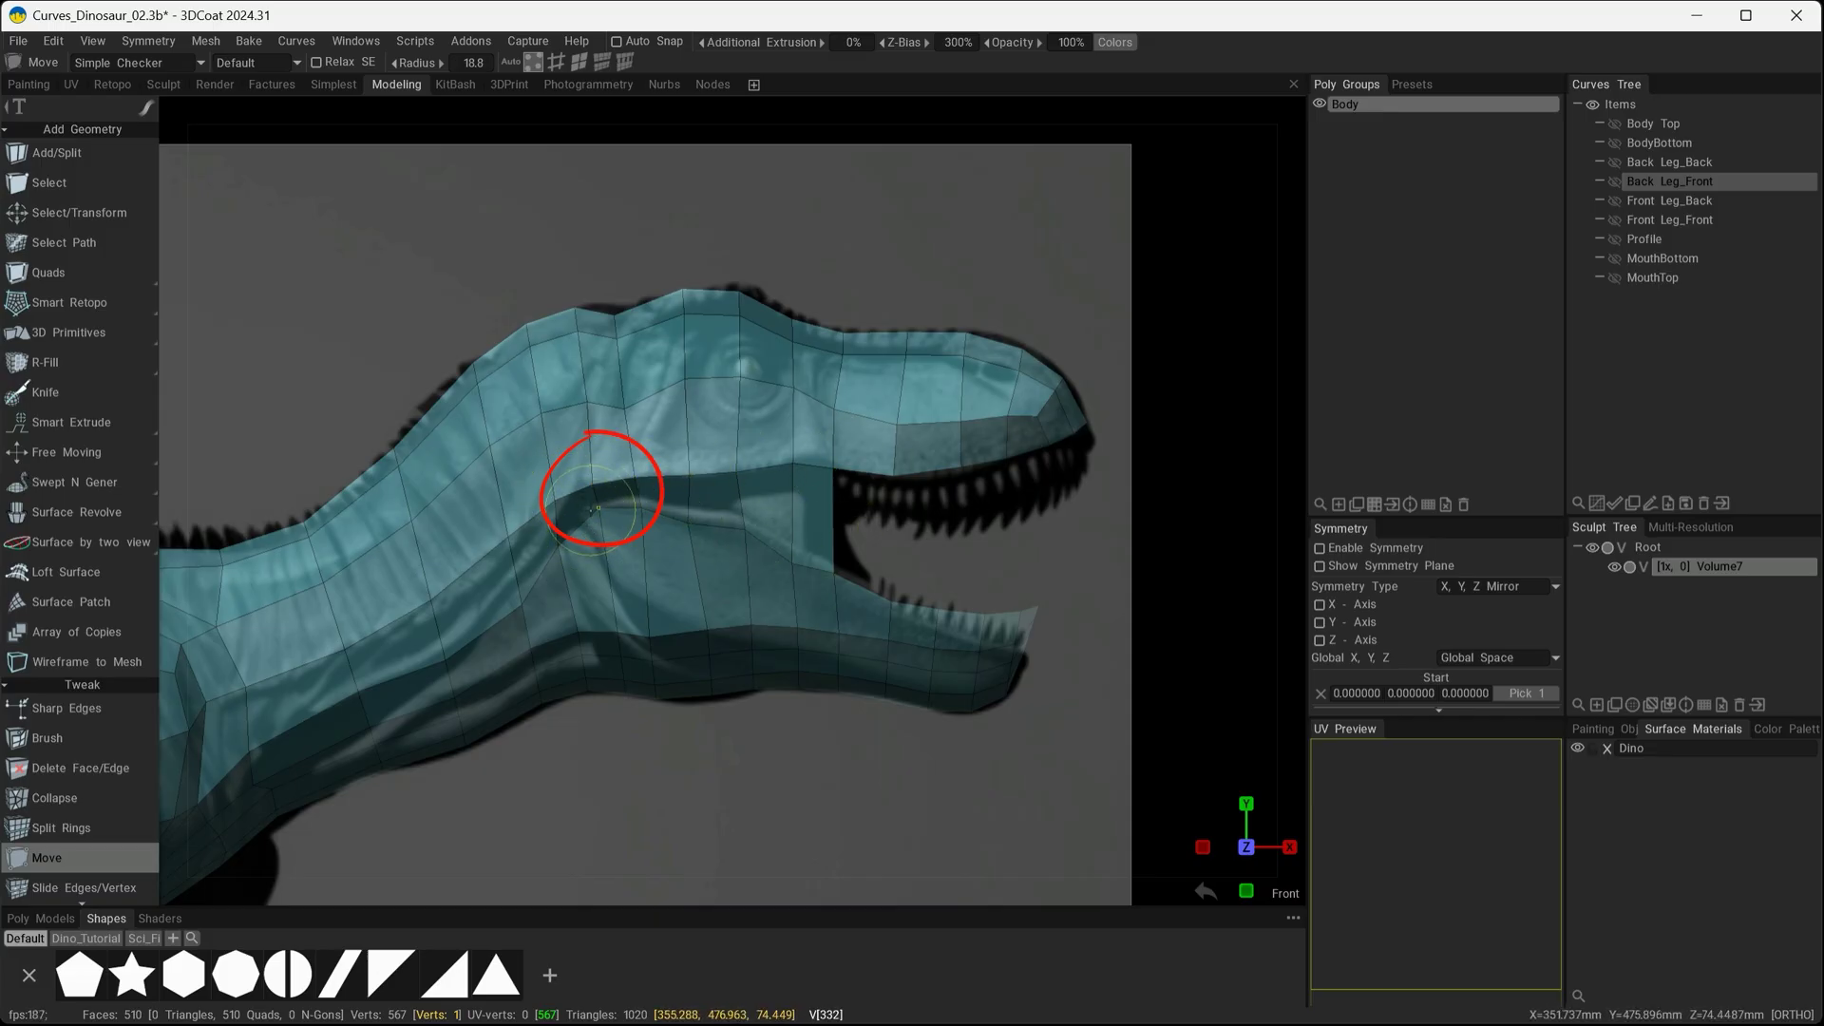
pyautogui.moveTo(607, 632)
pyautogui.mouseDown()
pyautogui.moveTo(593, 589)
pyautogui.moveTo(658, 627)
pyautogui.moveTo(660, 603)
pyautogui.moveTo(594, 590)
pyautogui.moveTo(655, 588)
pyautogui.moveTo(701, 618)
pyautogui.moveTo(696, 588)
pyautogui.mouseUp()
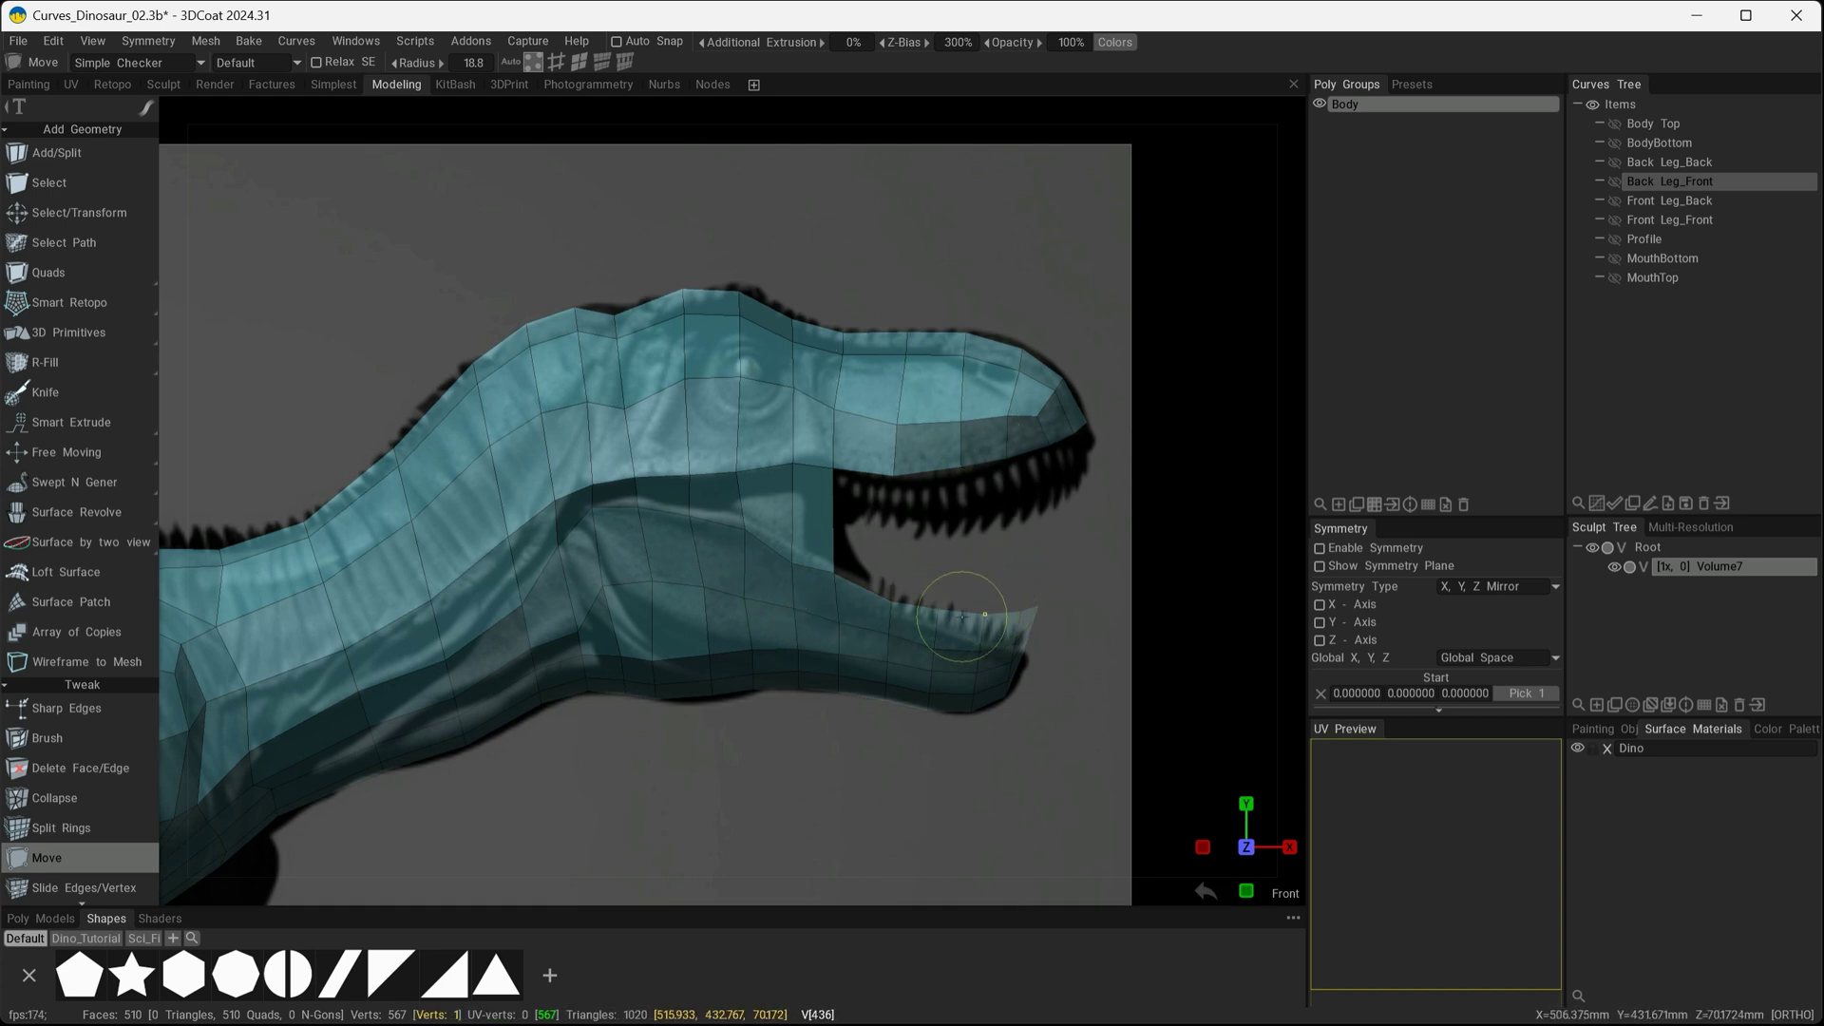
# Reduce the Move brush radius to 5.05 and lower the upper-edge vertices of the lower jaw to the gum line below the teeth
pyautogui.scroll(6, 966, 665)
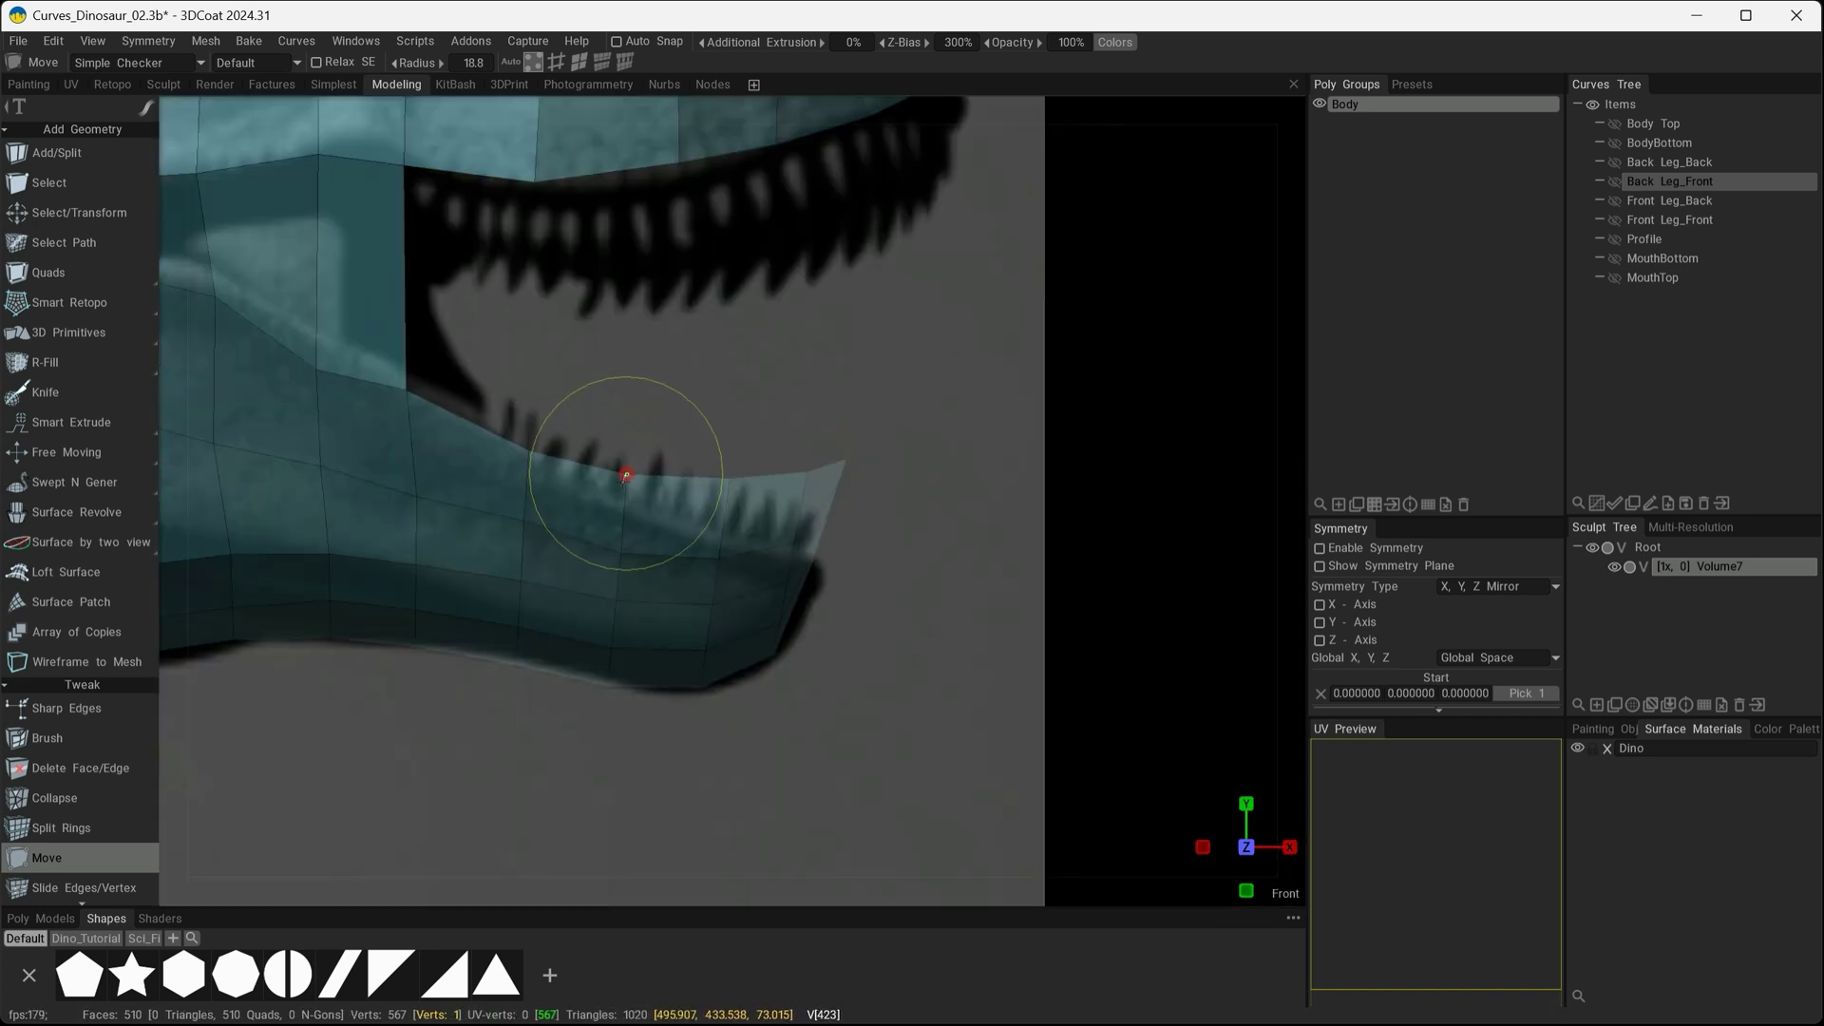
pyautogui.moveTo(625, 474); pyautogui.dragTo(626, 500)
pyautogui.moveTo(529, 454); pyautogui.dragTo(521, 469)
pyautogui.moveTo(739, 519); pyautogui.dragTo(726, 564)
pyautogui.moveTo(706, 575); pyautogui.dragTo(638, 576, button='right')
pyautogui.moveTo(719, 560); pyautogui.dragTo(704, 619)
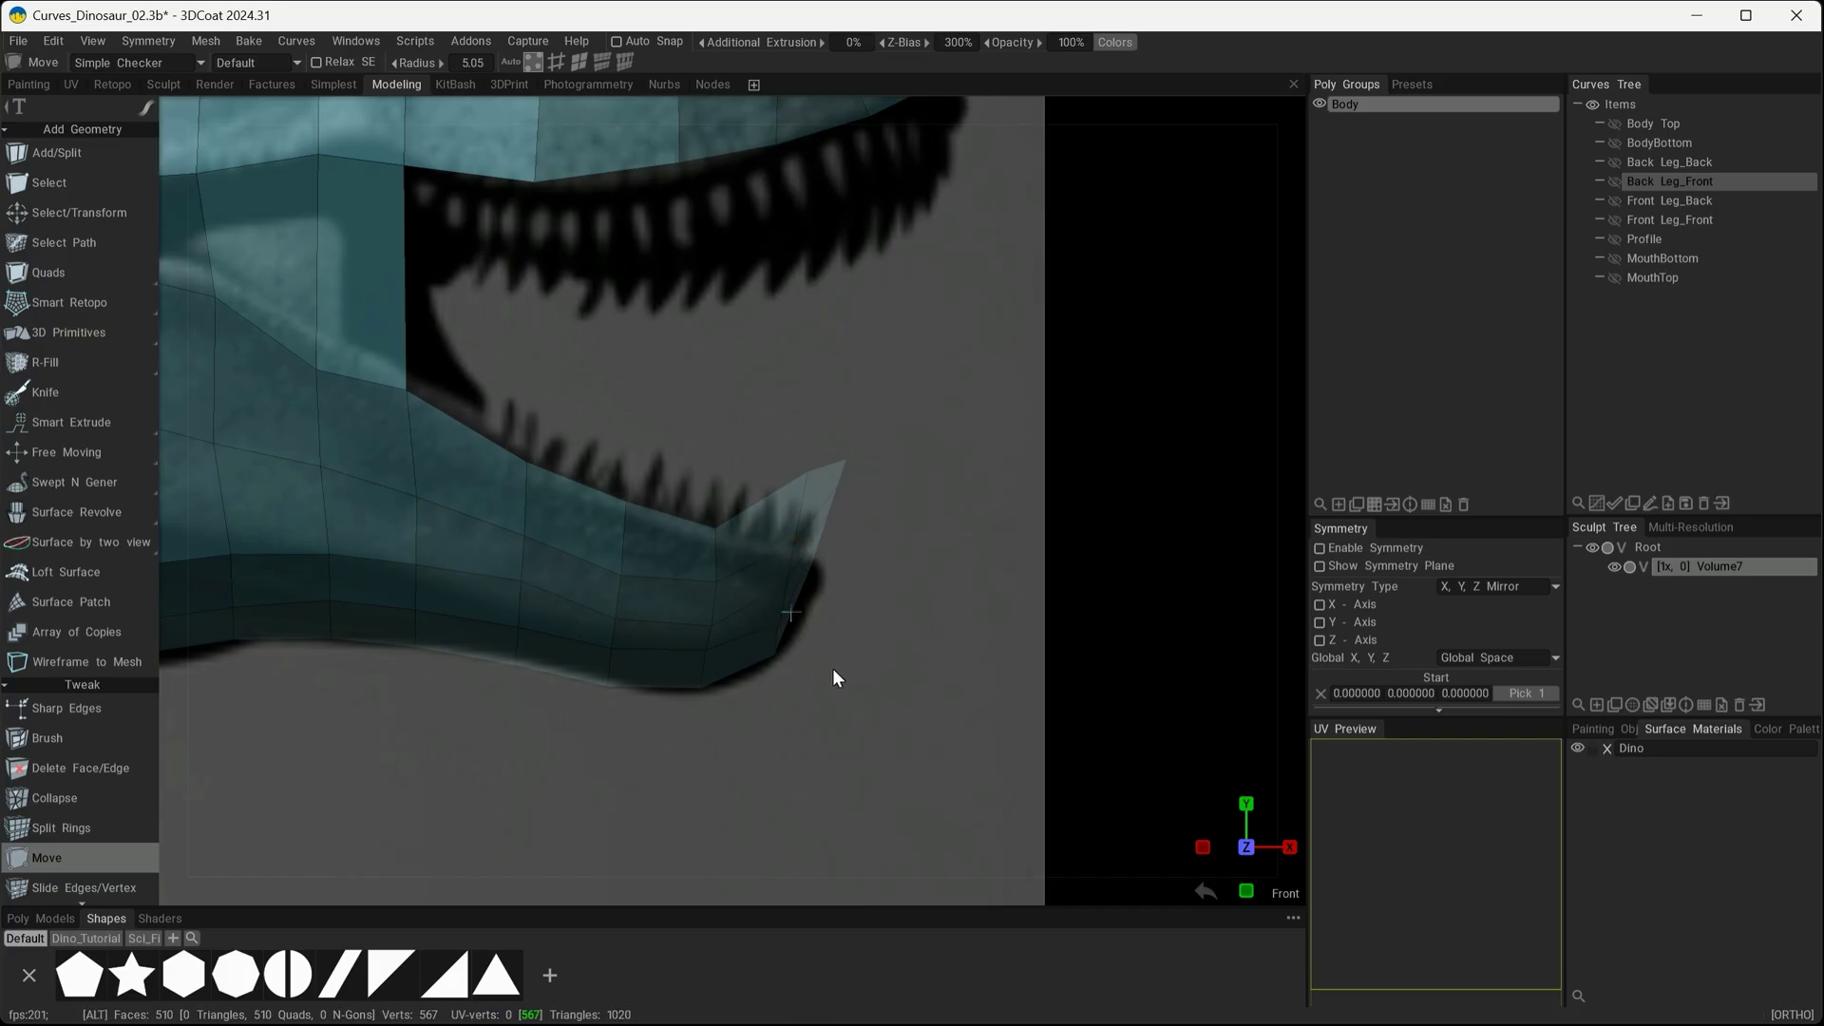
# Reposition the vertices at the tip of the lower jaw to fit the chin outline and gum line, checking from an angled view
pyautogui.moveTo(832, 669); pyautogui.dragTo(805, 663)
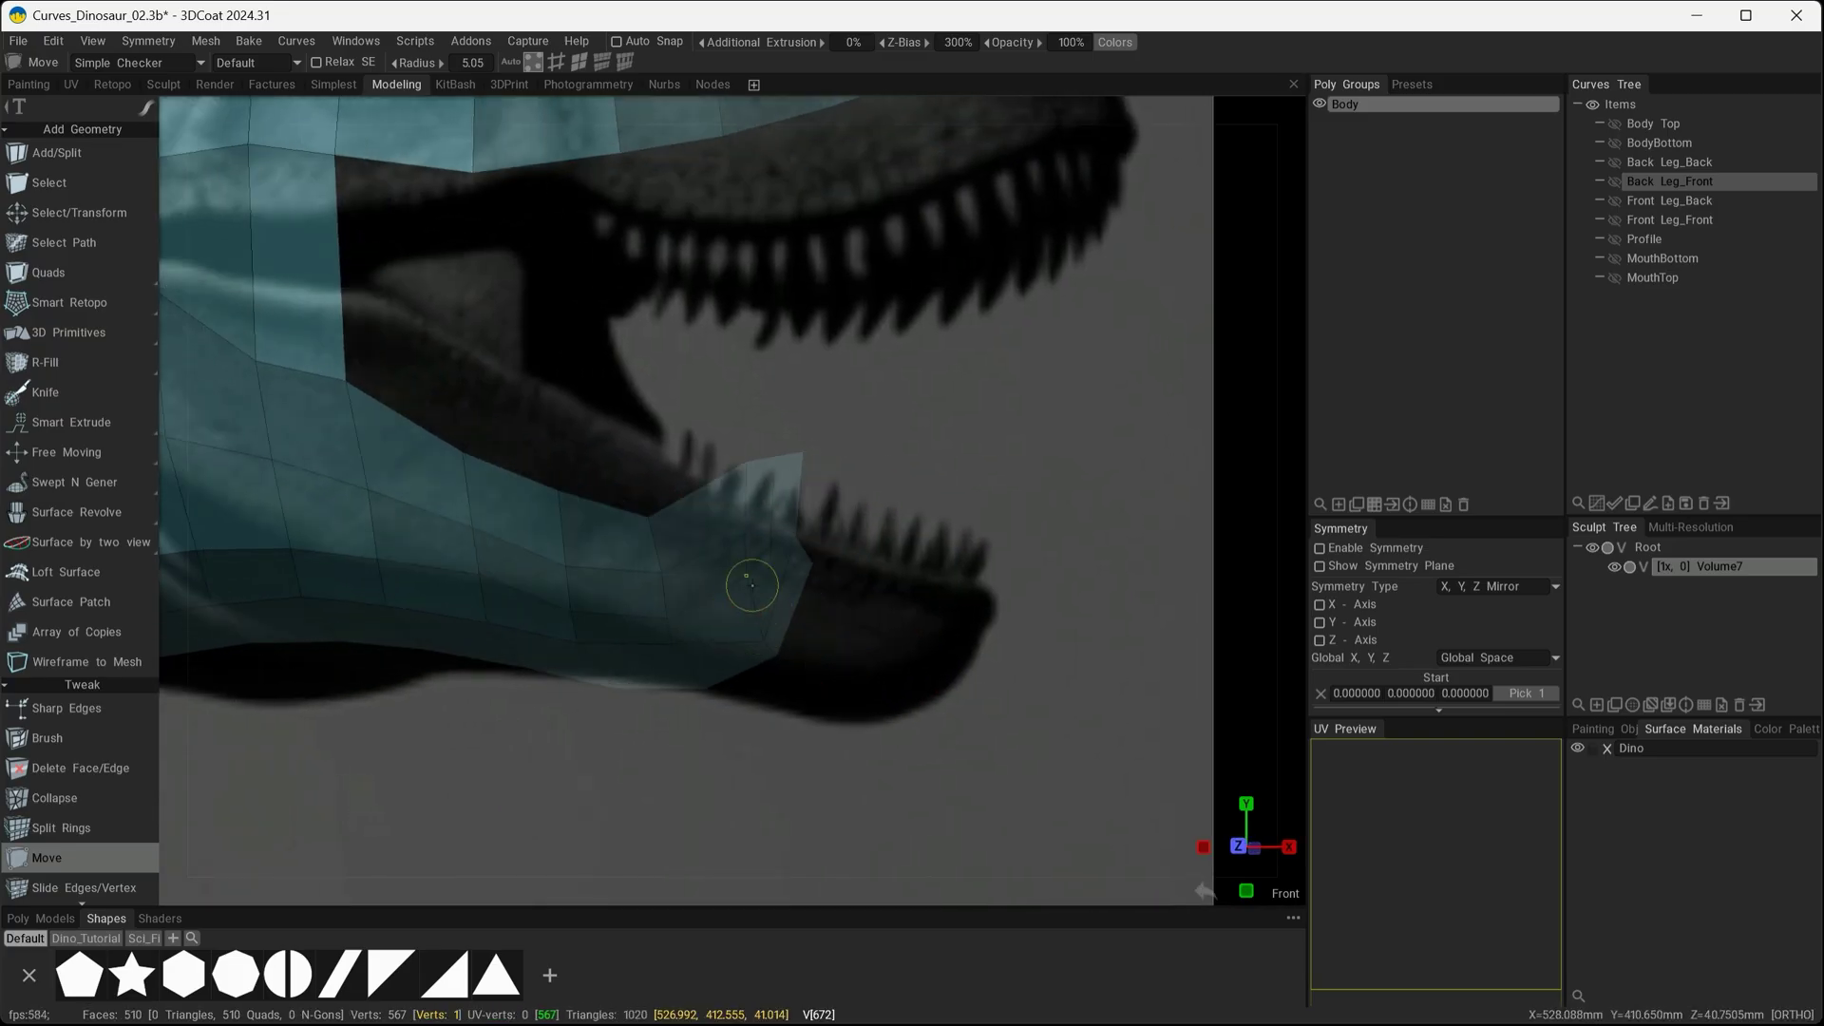
pyautogui.scroll(2, 790, 549)
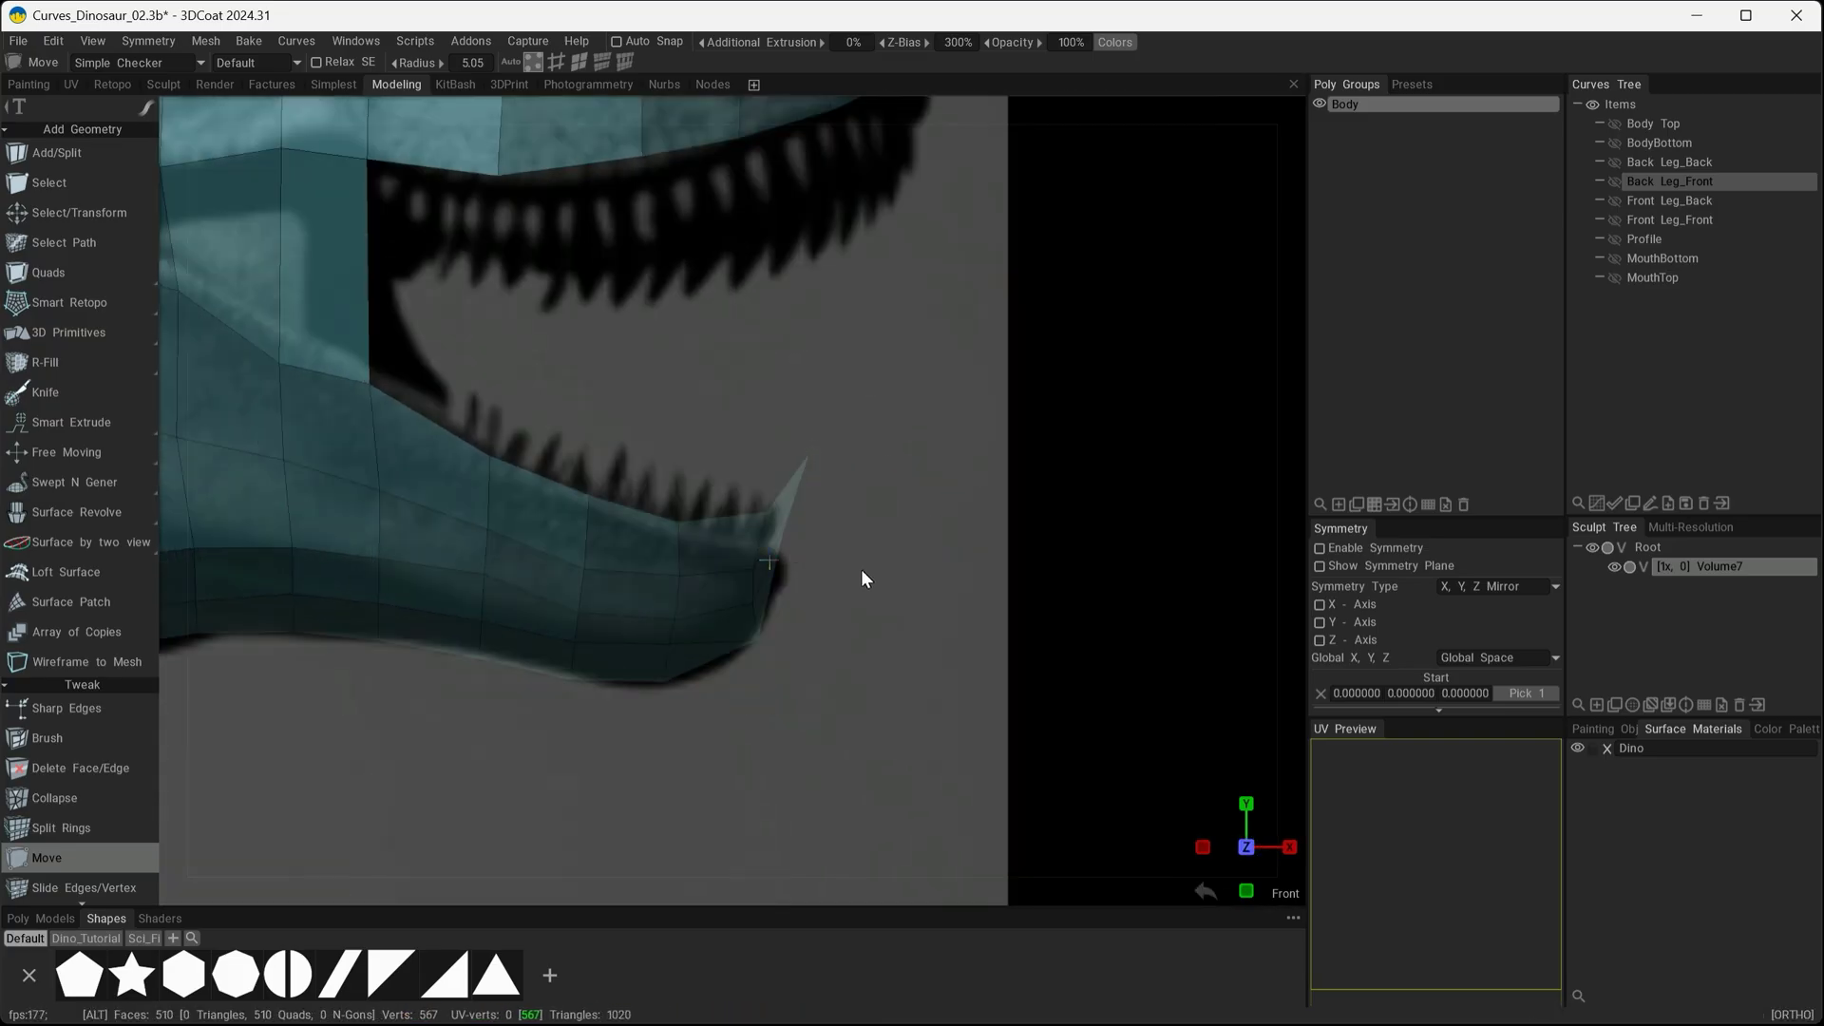
pyautogui.moveTo(860, 569)
pyautogui.mouseDown()
pyautogui.moveTo(733, 571)
pyautogui.moveTo(781, 574)
pyautogui.mouseUp()
pyautogui.moveTo(900, 557); pyautogui.dragTo(905, 609)
pyautogui.moveTo(820, 534)
pyautogui.mouseDown()
pyautogui.moveTo(843, 588)
pyautogui.moveTo(817, 540)
pyautogui.moveTo(801, 573)
pyautogui.mouseUp()
pyautogui.moveTo(796, 485); pyautogui.dragTo(783, 539)
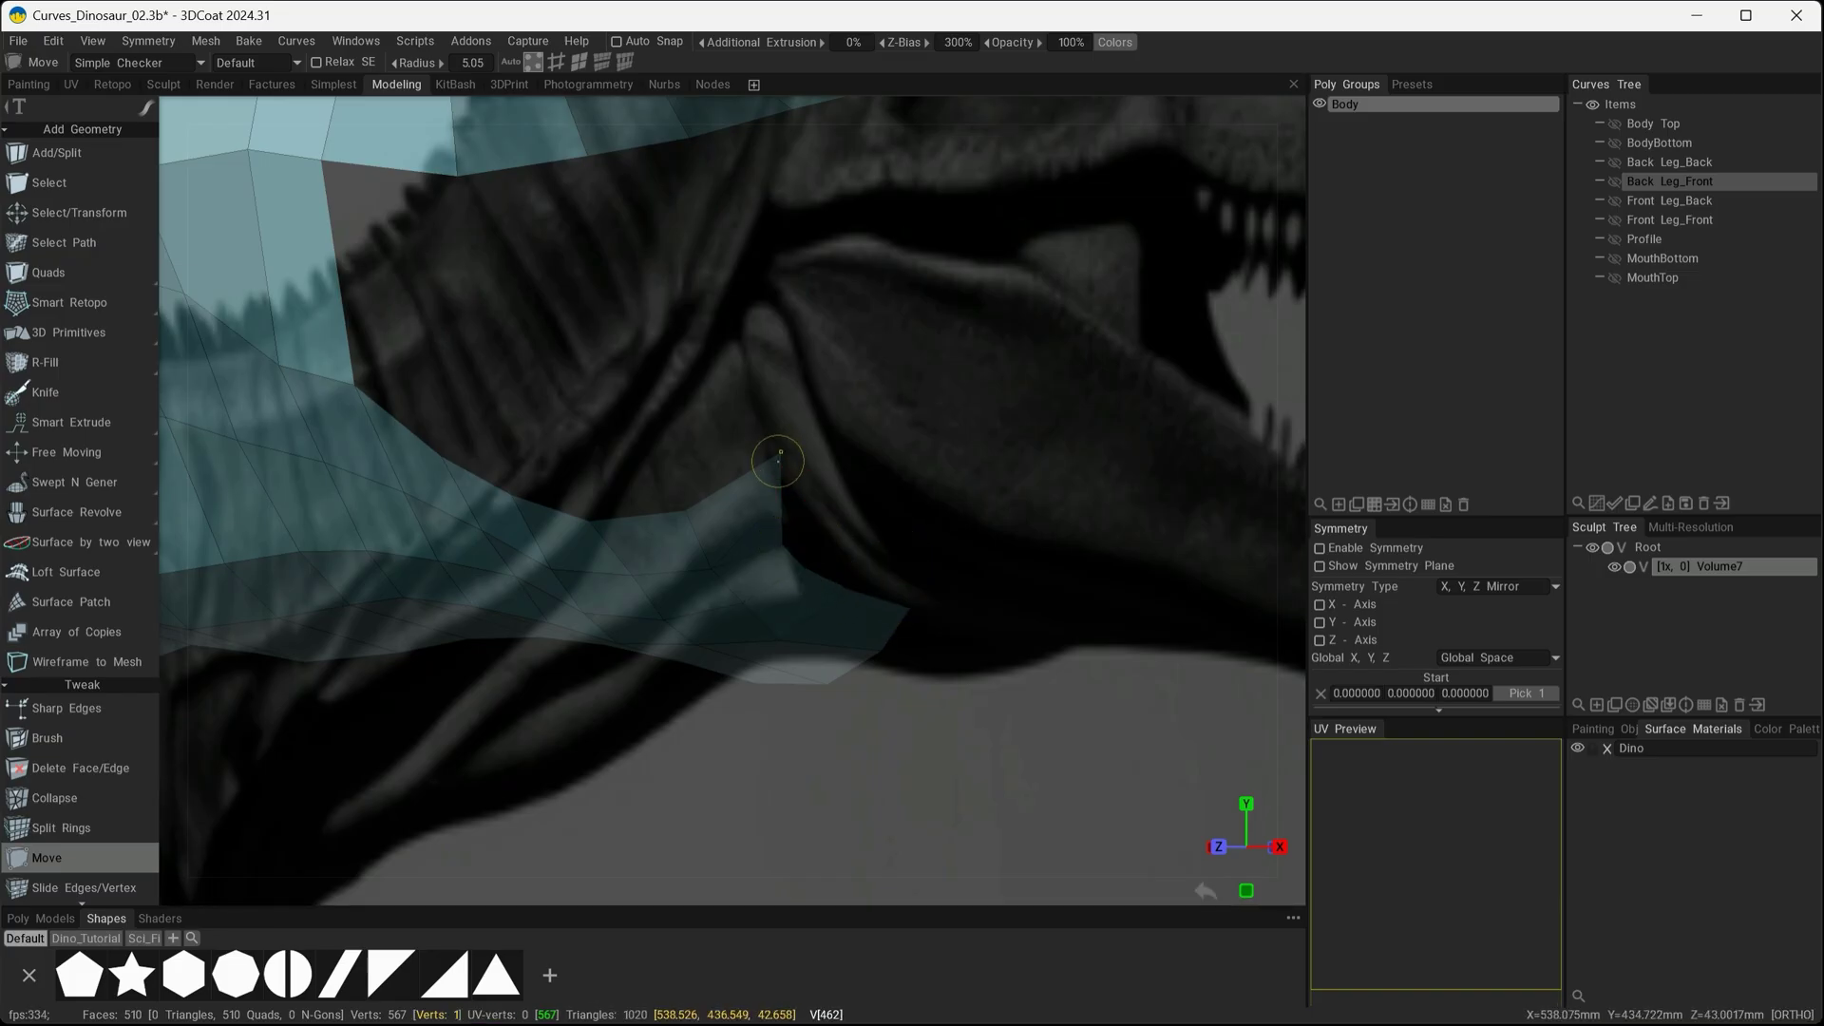
pyautogui.moveTo(778, 456); pyautogui.dragTo(779, 541)
pyautogui.press('KP_2')
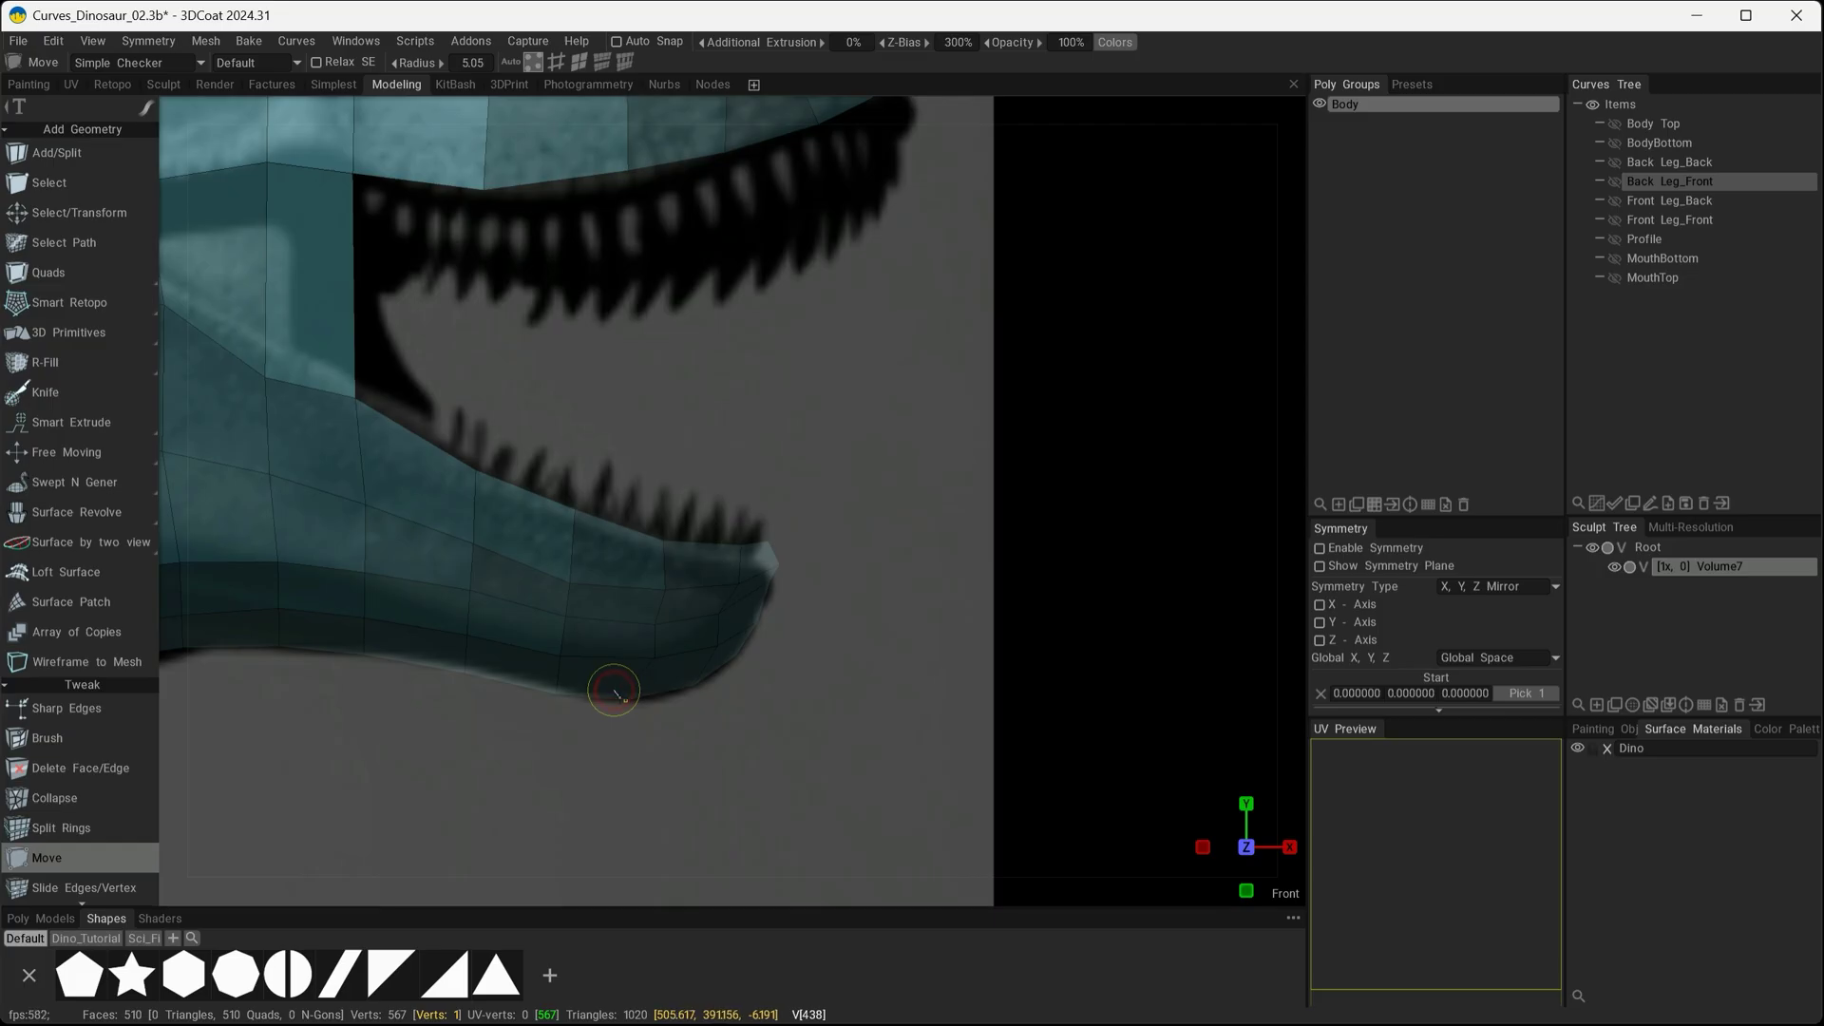
# Move the neck vertices behind the jaw hinge upward and back to align their edge rows with the neck folds in the reference
pyautogui.scroll(-5, 631, 687)
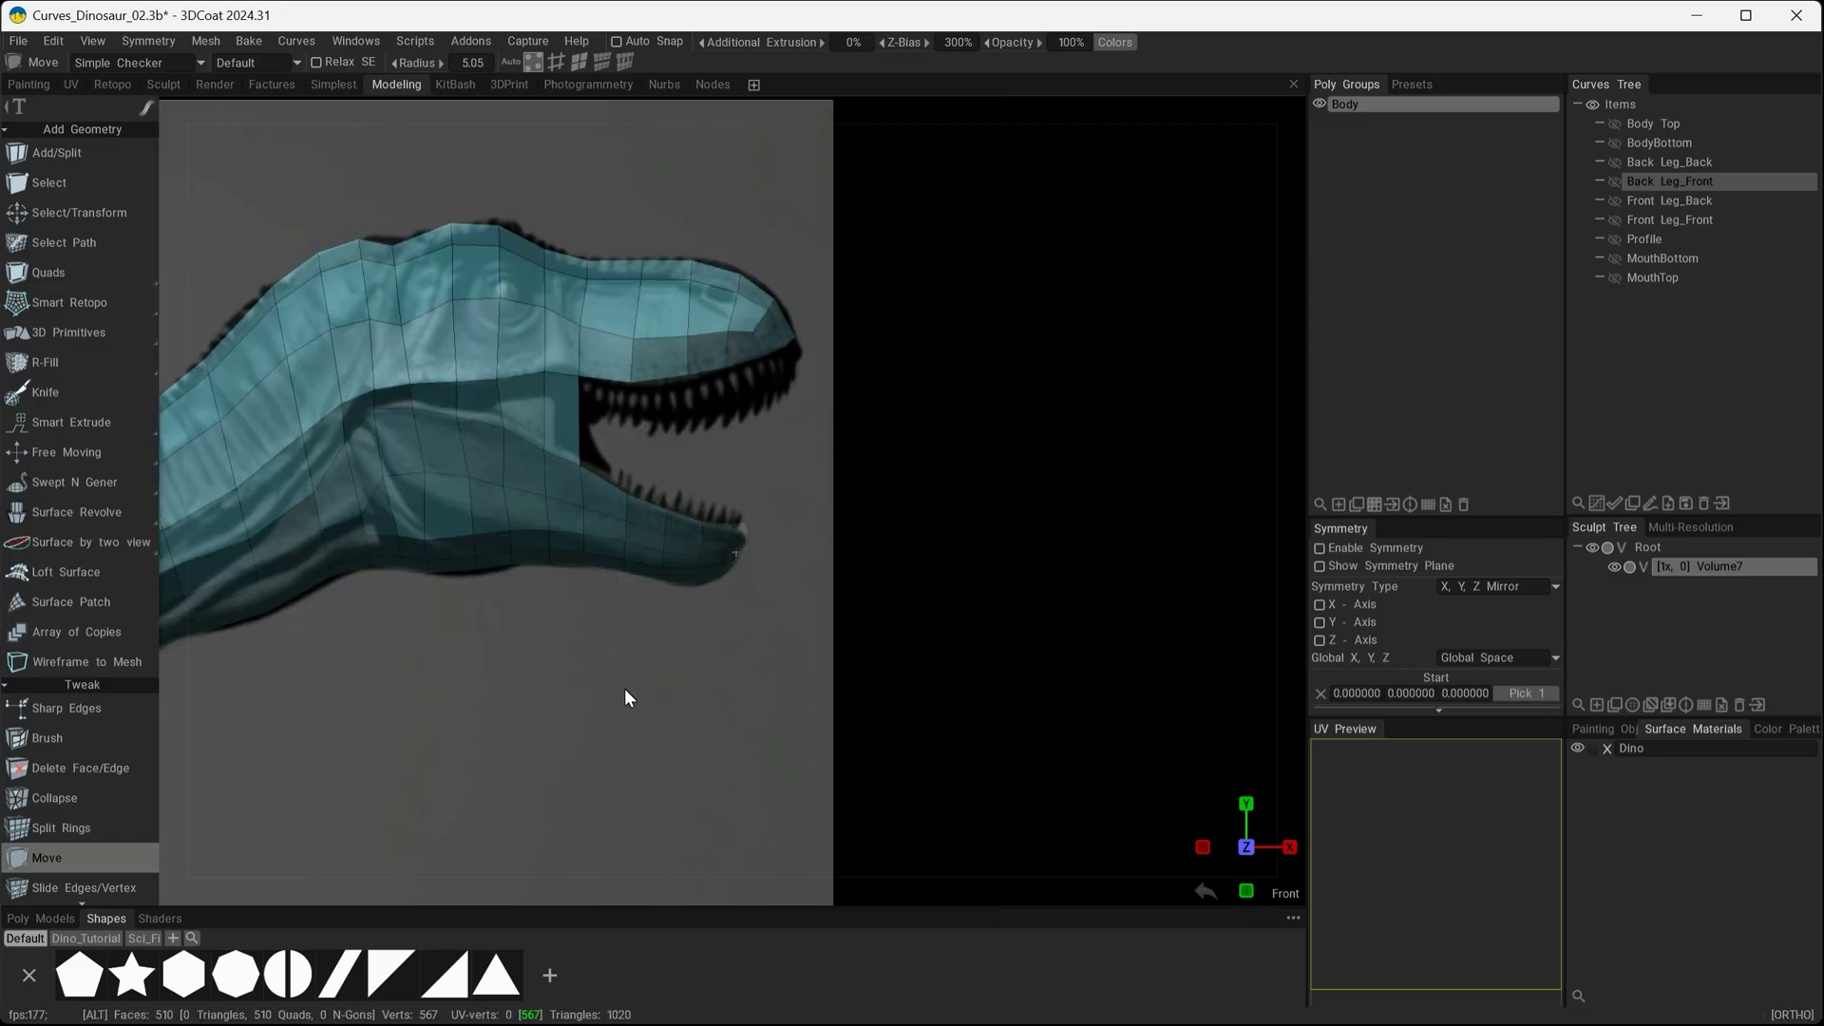
pyautogui.moveTo(624, 688); pyautogui.dragTo(925, 722, button='middle')
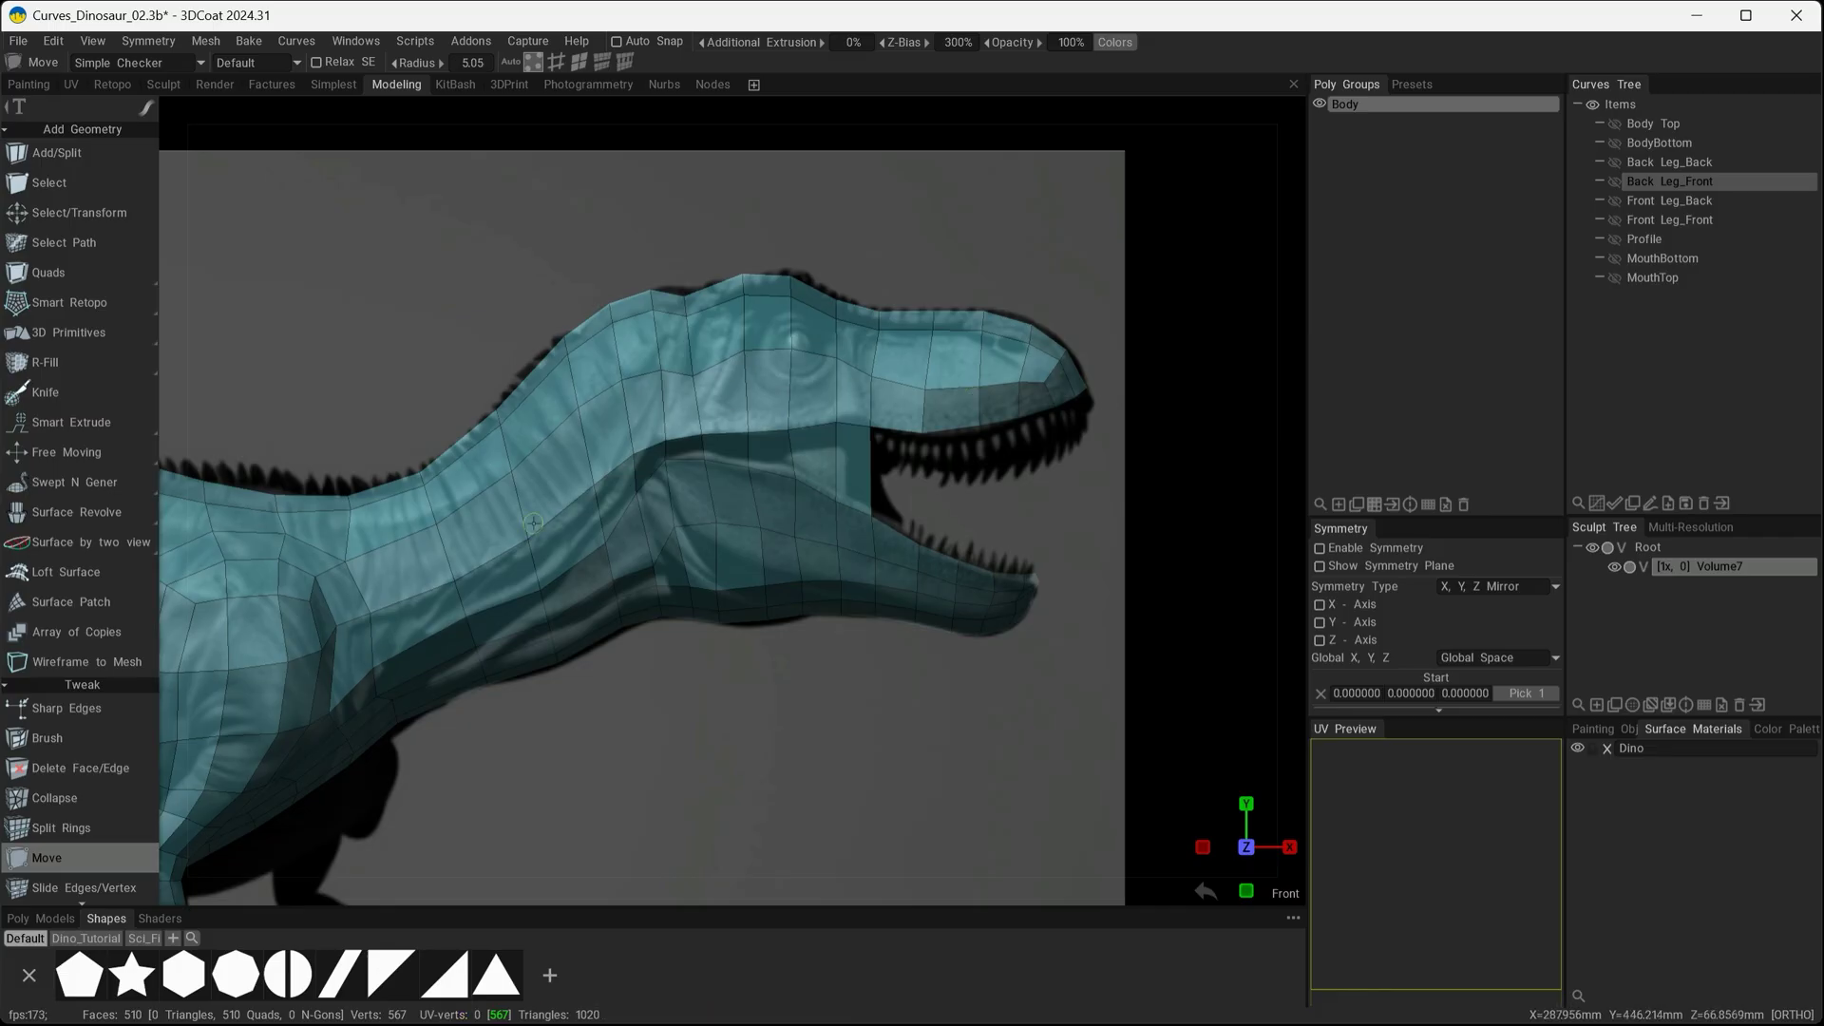
pyautogui.scroll(2, 662, 613)
pyautogui.scroll(2, 662, 612)
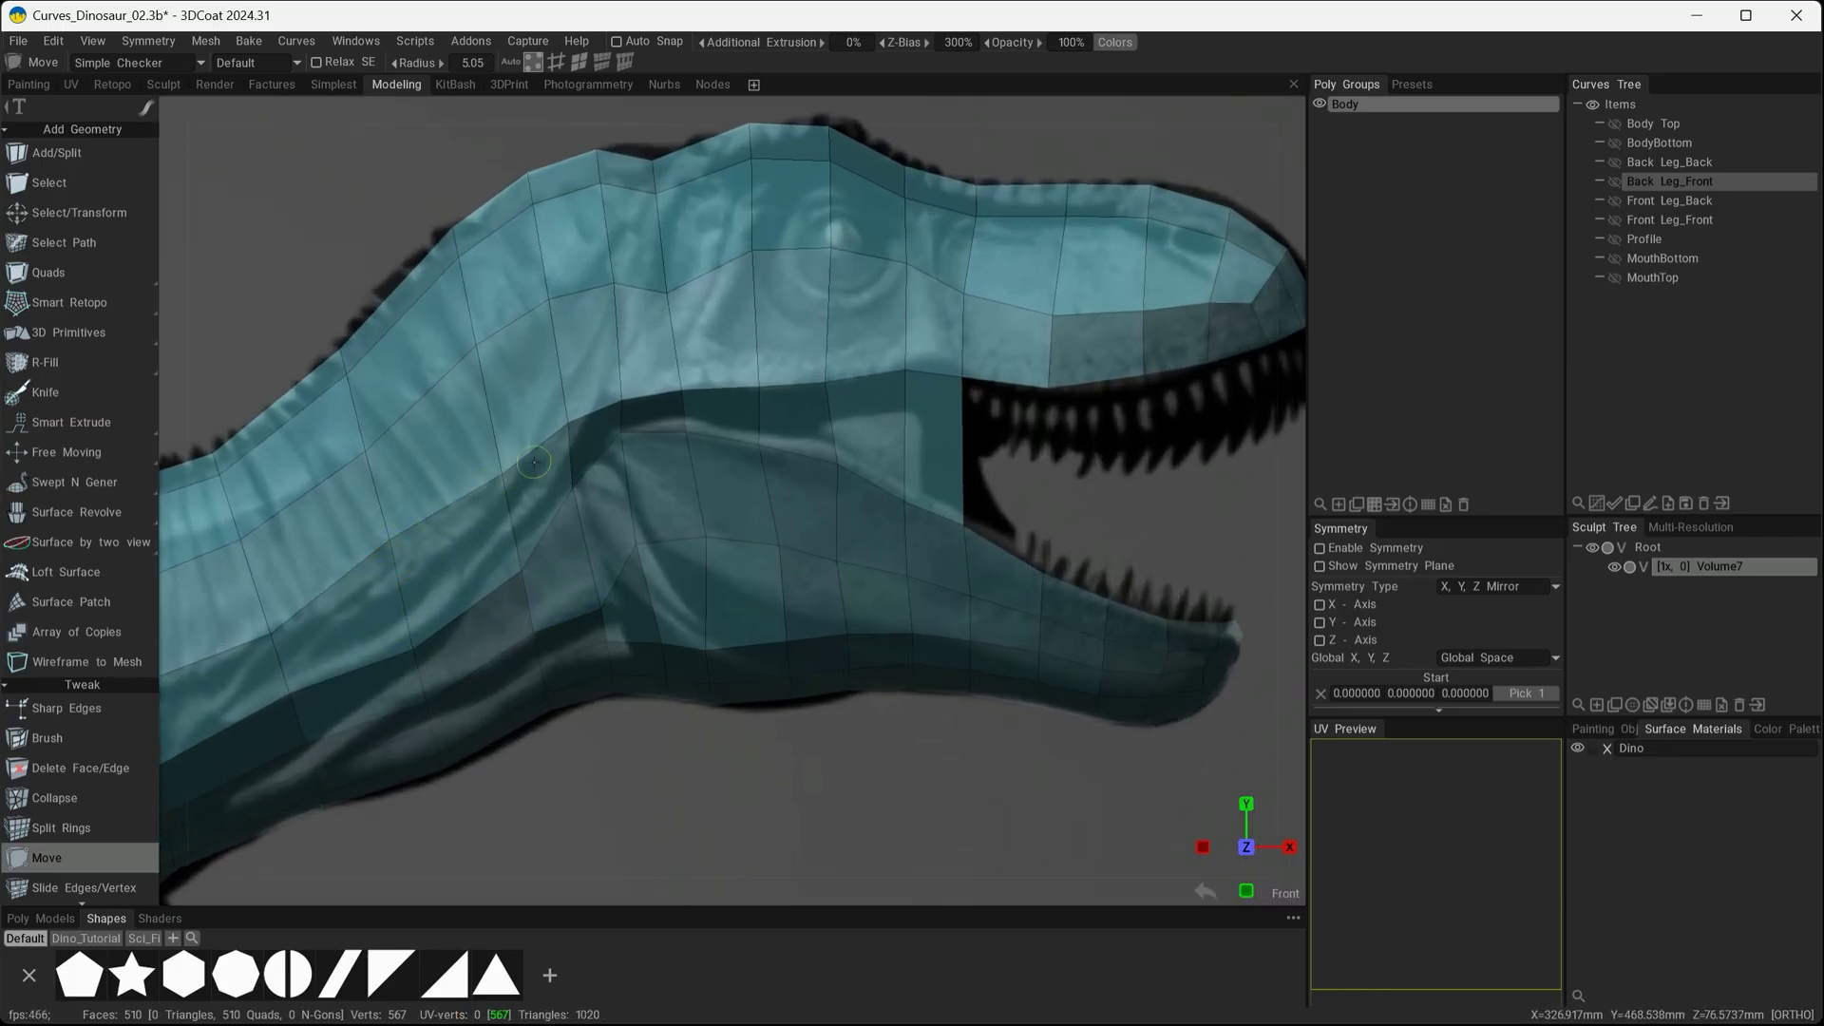
pyautogui.scroll(2, 640, 587)
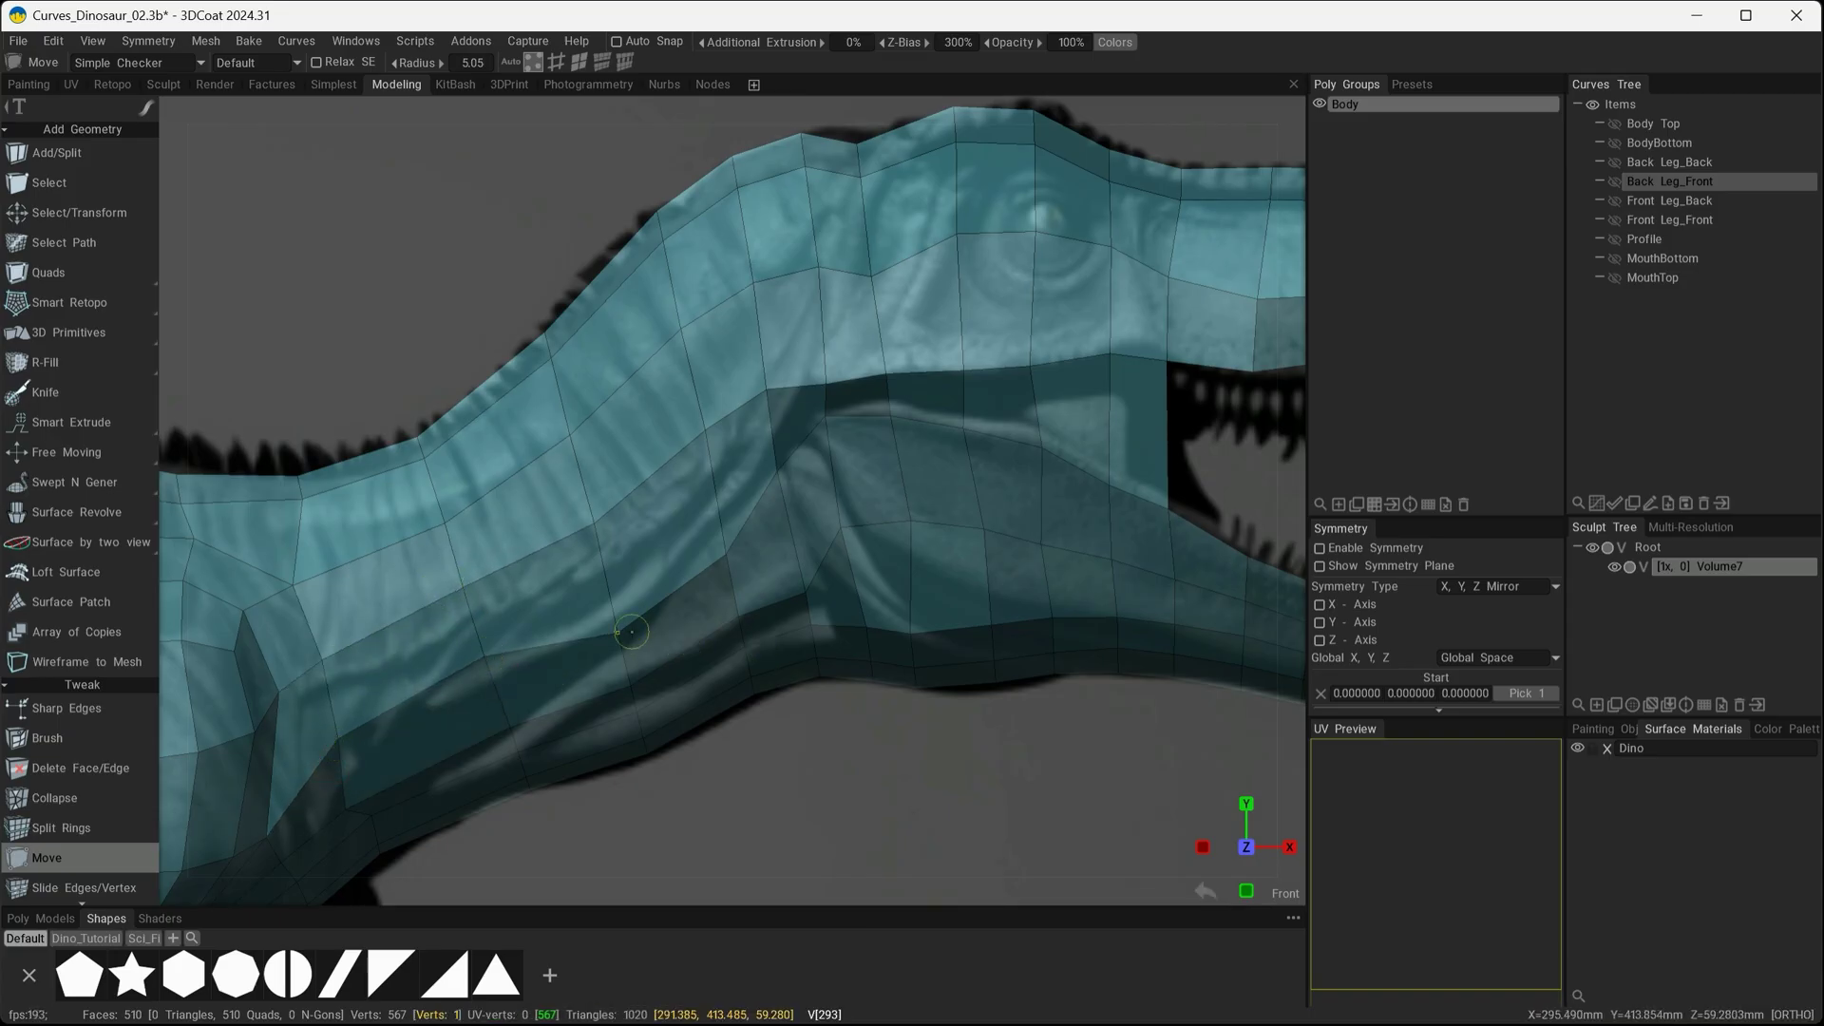
pyautogui.moveTo(631, 630); pyautogui.dragTo(601, 599)
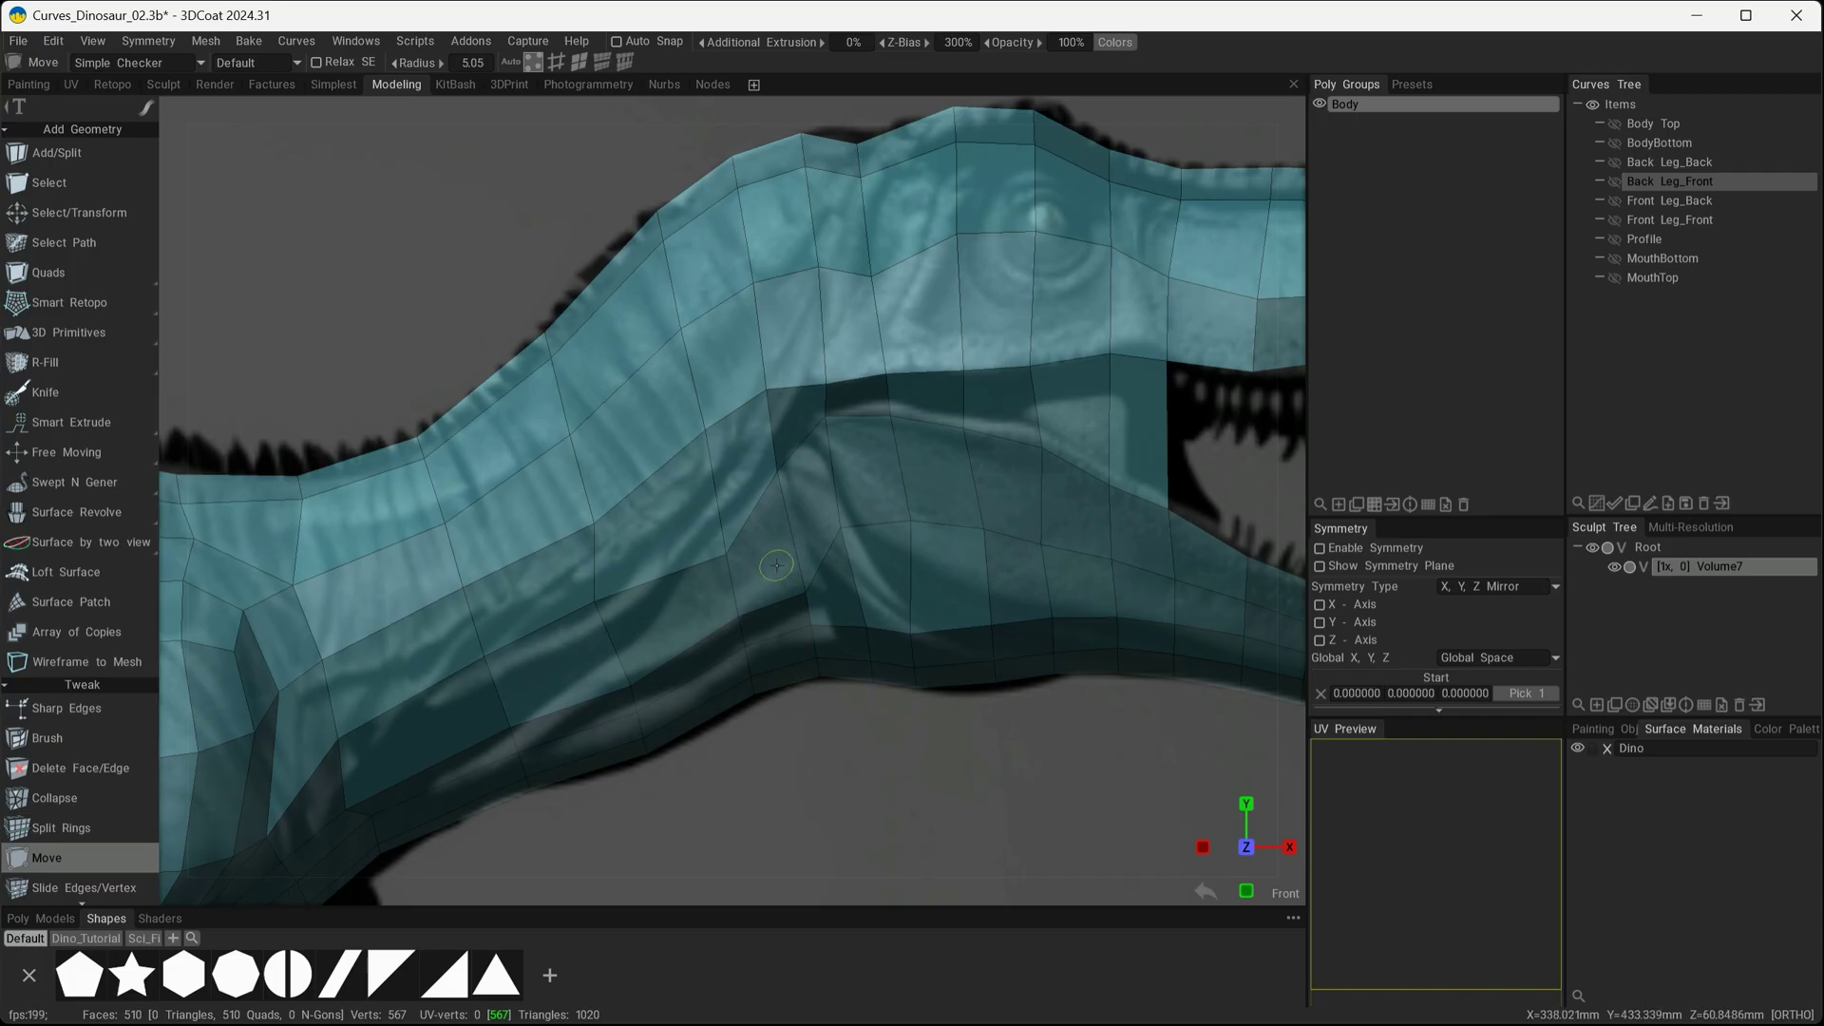
pyautogui.moveTo(739, 547); pyautogui.dragTo(717, 536)
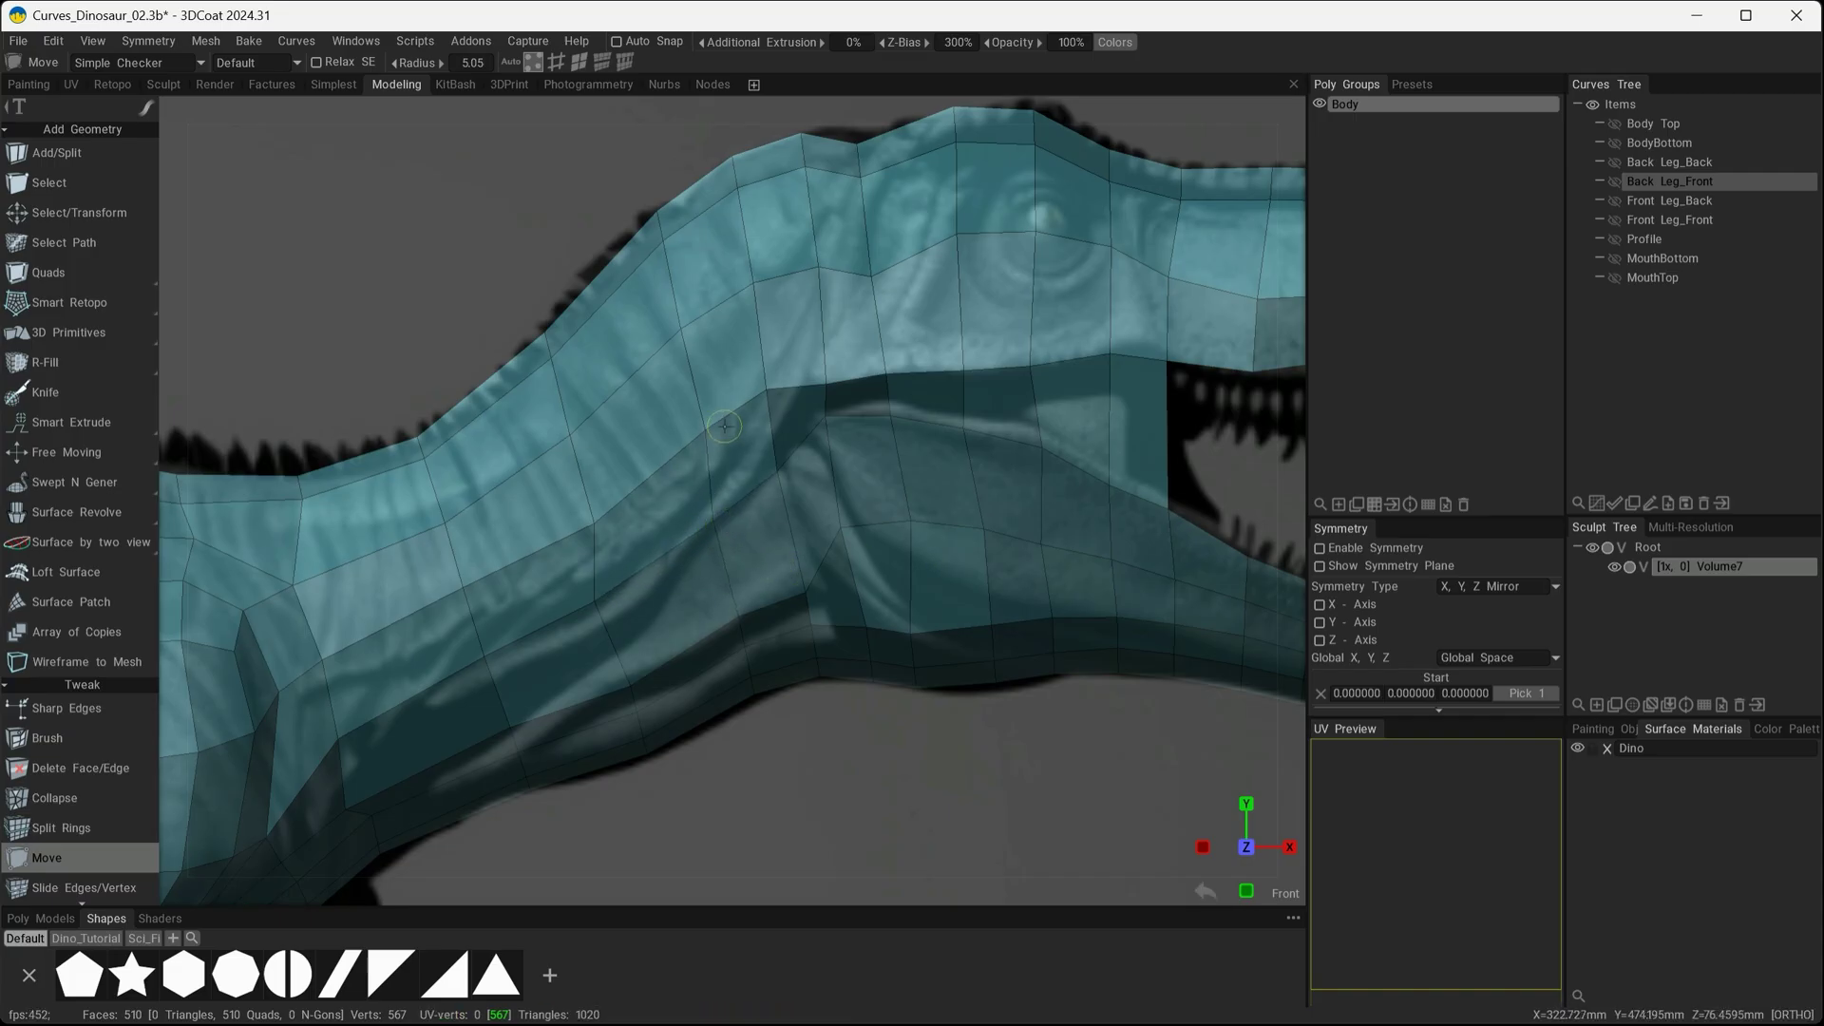
pyautogui.moveTo(713, 431); pyautogui.dragTo(697, 439)
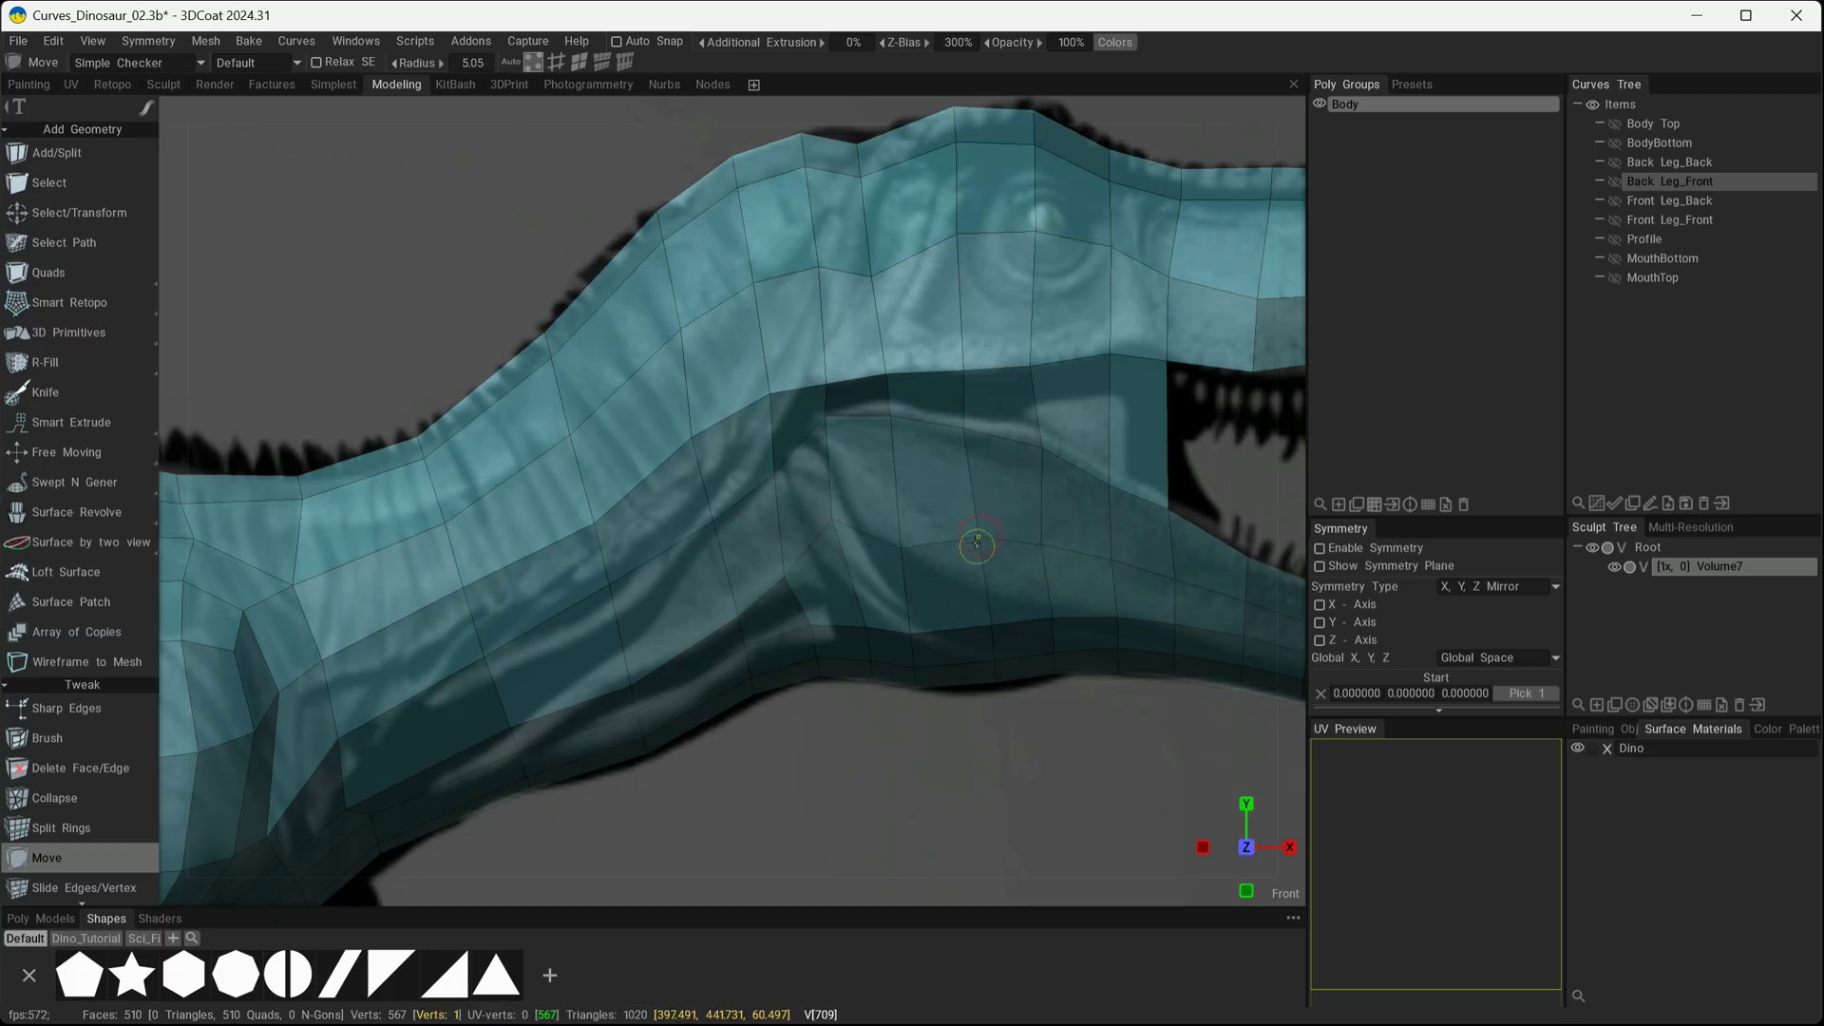
# Shift the vertices along the side and underside of the rear lower jaw to even out the quads around the jaw hinge
pyautogui.moveTo(976, 542); pyautogui.dragTo(981, 537)
pyautogui.moveTo(833, 521); pyautogui.dragTo(845, 510)
pyautogui.moveTo(900, 547); pyautogui.dragTo(896, 530)
pyautogui.moveTo(914, 634)
pyautogui.mouseDown()
pyautogui.moveTo(912, 590)
pyautogui.moveTo(861, 576)
pyautogui.mouseUp()
pyautogui.moveTo(993, 624); pyautogui.dragTo(986, 604)
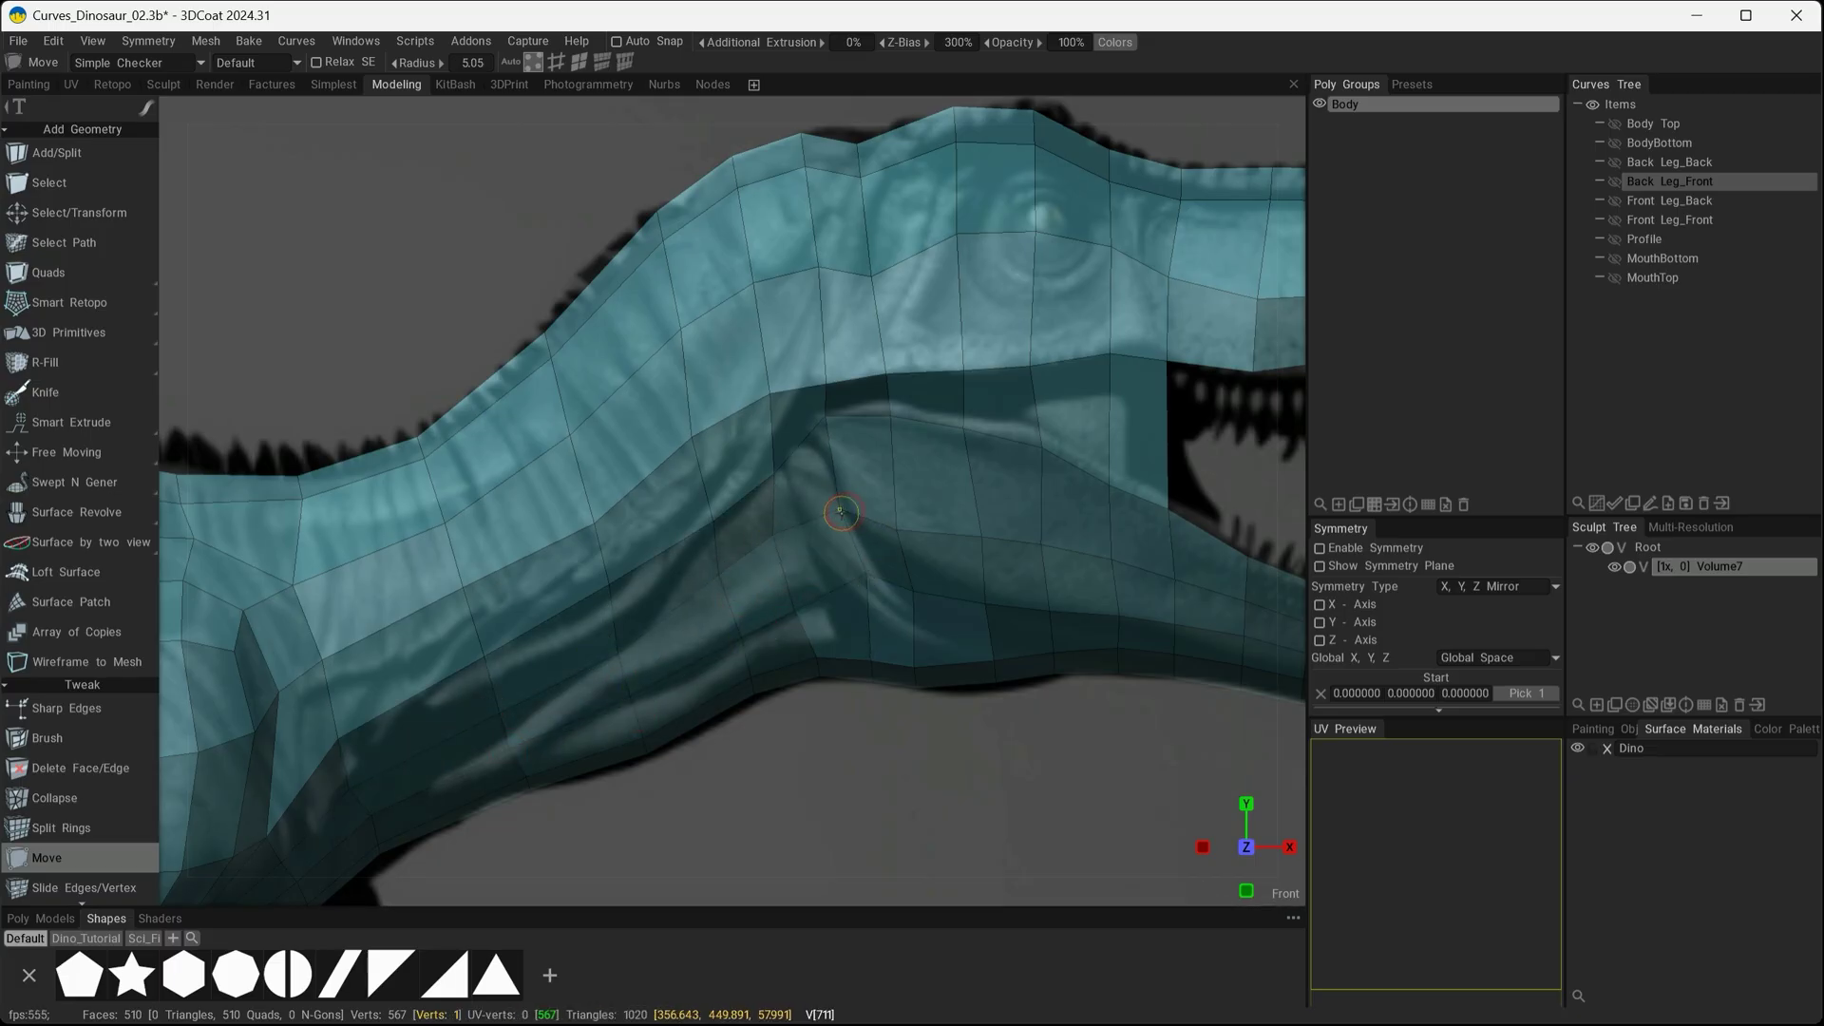
pyautogui.moveTo(912, 591); pyautogui.dragTo(923, 588)
pyautogui.moveTo(871, 661)
pyautogui.mouseDown()
pyautogui.moveTo(867, 635)
pyautogui.moveTo(919, 646)
pyautogui.mouseUp()
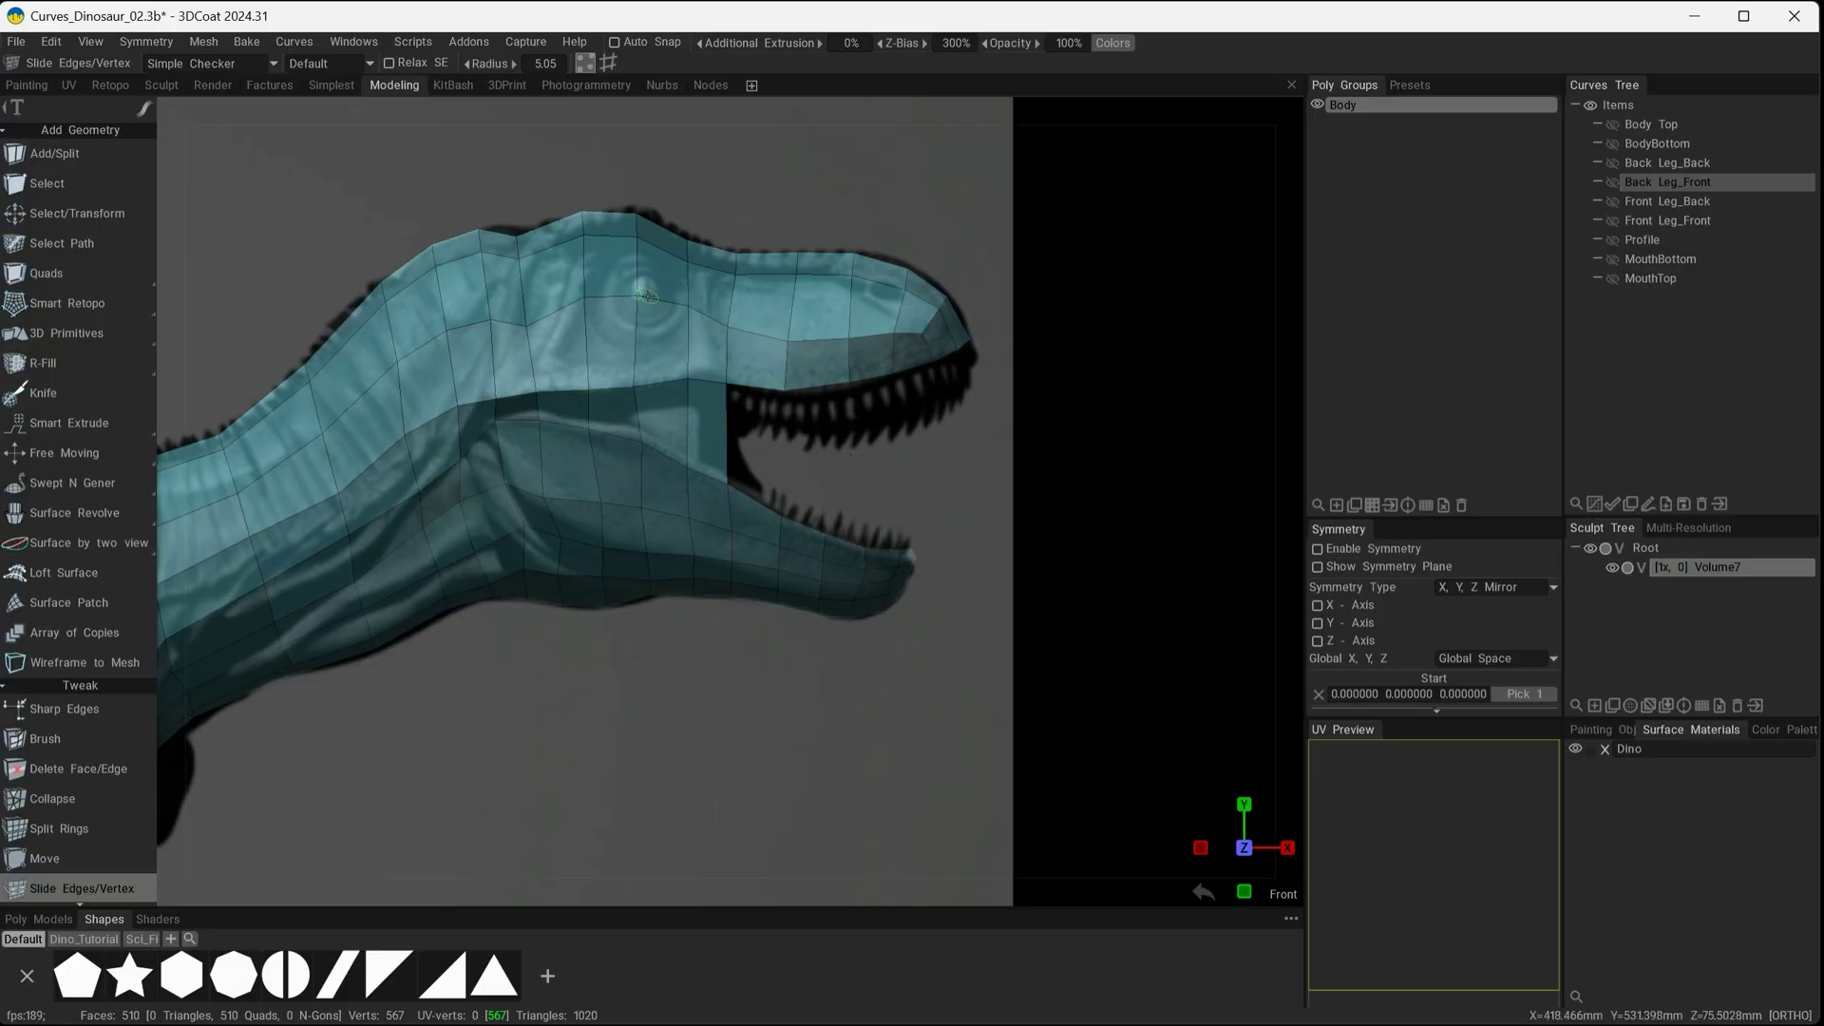
# Slide the snout's edge rows and lip vertices with Slide Edges/Vertex so the upper jaw's border follows the lip line above the teeth
pyautogui.moveTo(920, 446)
pyautogui.keyDown('alt'); pyautogui.mouseDown()
pyautogui.moveTo(819, 482)
pyautogui.moveTo(716, 487)
pyautogui.moveTo(693, 448)
pyautogui.moveTo(750, 485)
pyautogui.moveTo(876, 469)
pyautogui.moveTo(763, 546)
pyautogui.moveTo(851, 458)
pyautogui.moveTo(977, 526)
pyautogui.moveTo(696, 490)
pyautogui.moveTo(725, 490)
pyautogui.moveTo(716, 454)
pyautogui.moveTo(836, 470)
pyautogui.moveTo(843, 529)
pyautogui.moveTo(855, 504)
pyautogui.moveTo(941, 476)
pyautogui.moveTo(852, 645)
pyautogui.moveTo(867, 675)
pyautogui.moveTo(760, 608)
pyautogui.moveTo(852, 564)
pyautogui.mouseUp(); pyautogui.keyUp('alt')
pyautogui.moveTo(884, 624); pyautogui.dragTo(935, 605)
pyautogui.click(927, 618)
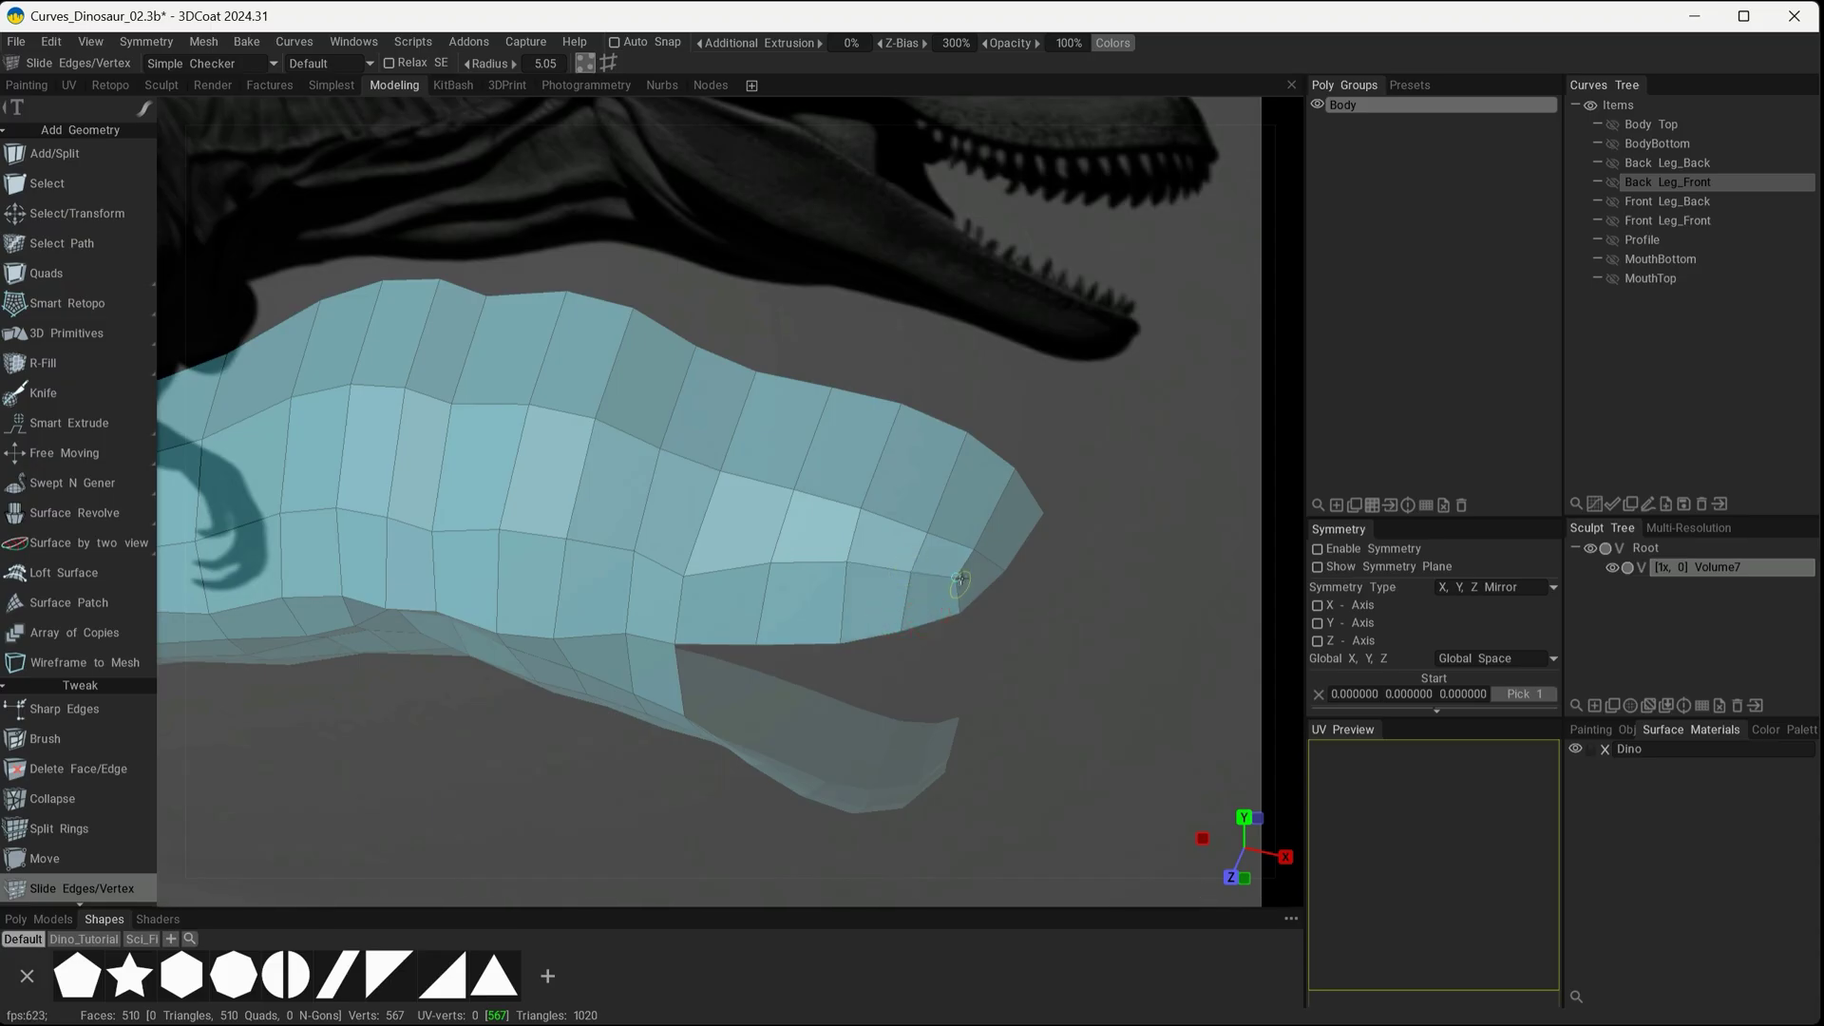
pyautogui.moveTo(761, 651); pyautogui.dragTo(871, 670)
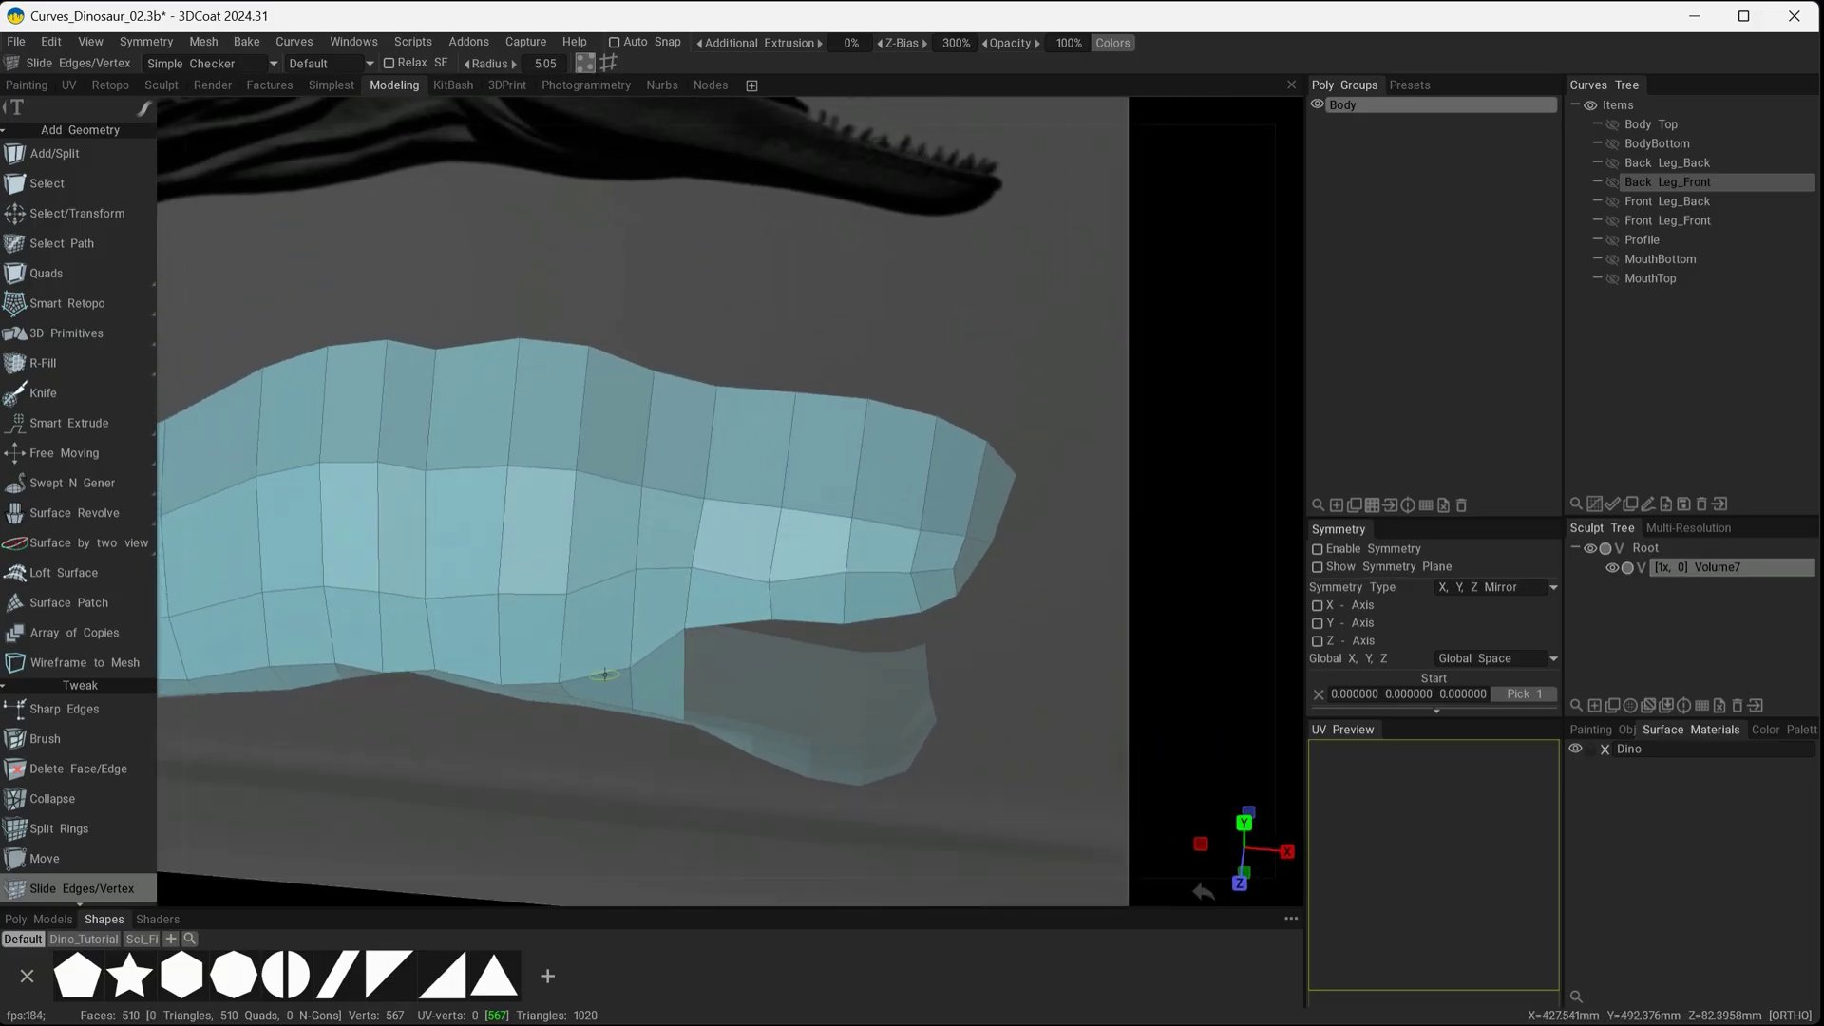
pyautogui.moveTo(636, 708); pyautogui.dragTo(455, 496, button='middle')
pyautogui.keyDown('alt'); pyautogui.moveTo(811, 442); pyautogui.dragTo(883, 516); pyautogui.keyUp('alt')
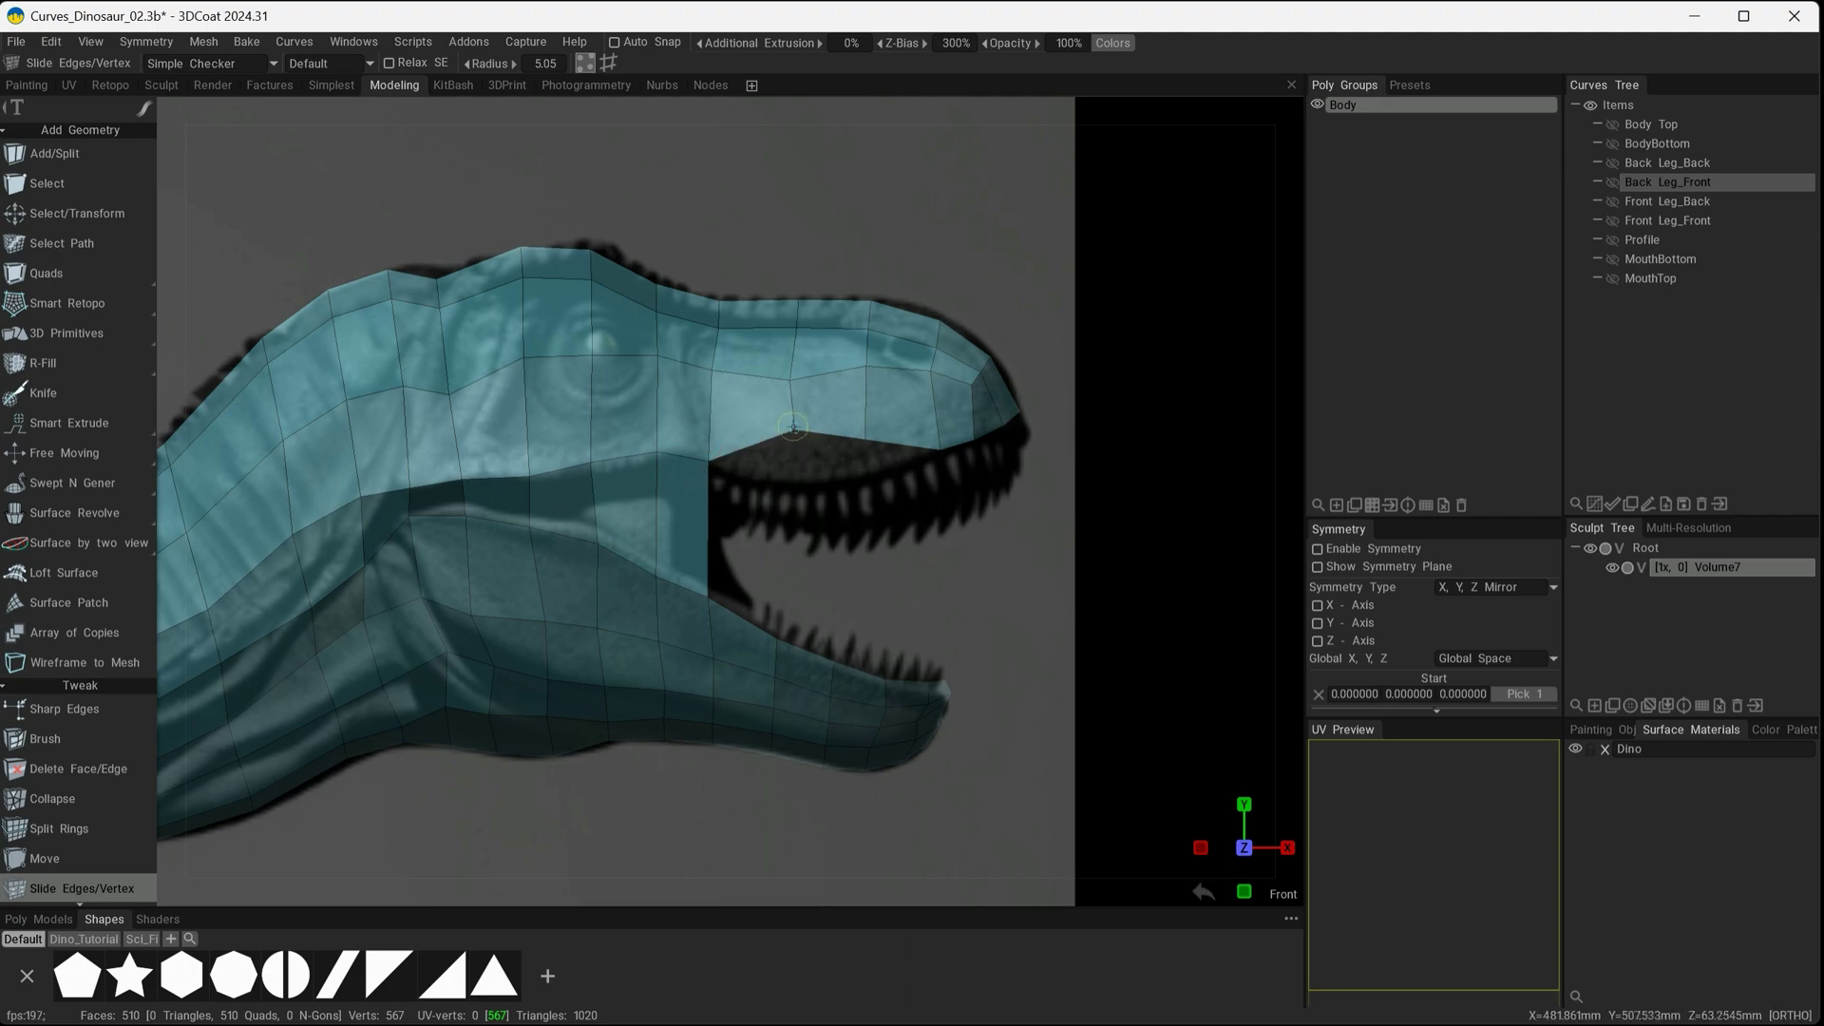
pyautogui.moveTo(789, 429); pyautogui.dragTo(914, 582)
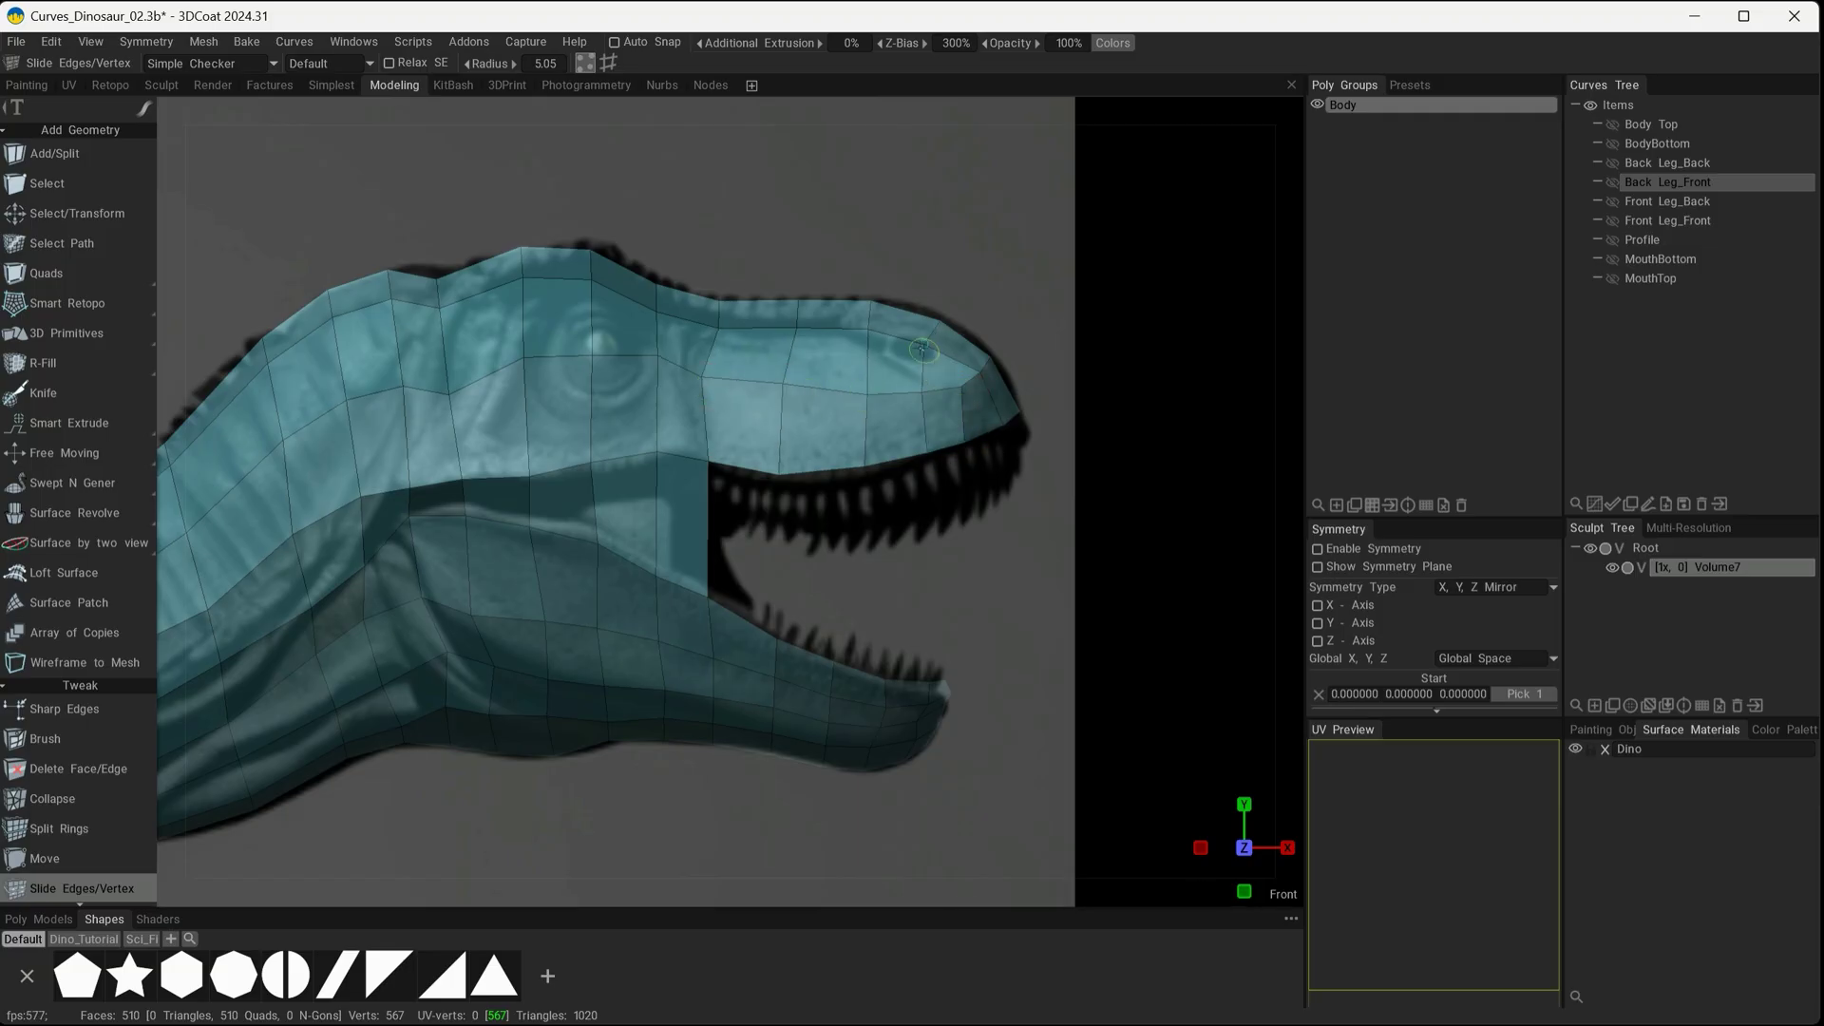
# Slide the vertices along the underside of the lower jaw into smoother, more evenly spaced rows, undoing unwanted slides
pyautogui.moveTo(871, 634); pyautogui.dragTo(945, 757)
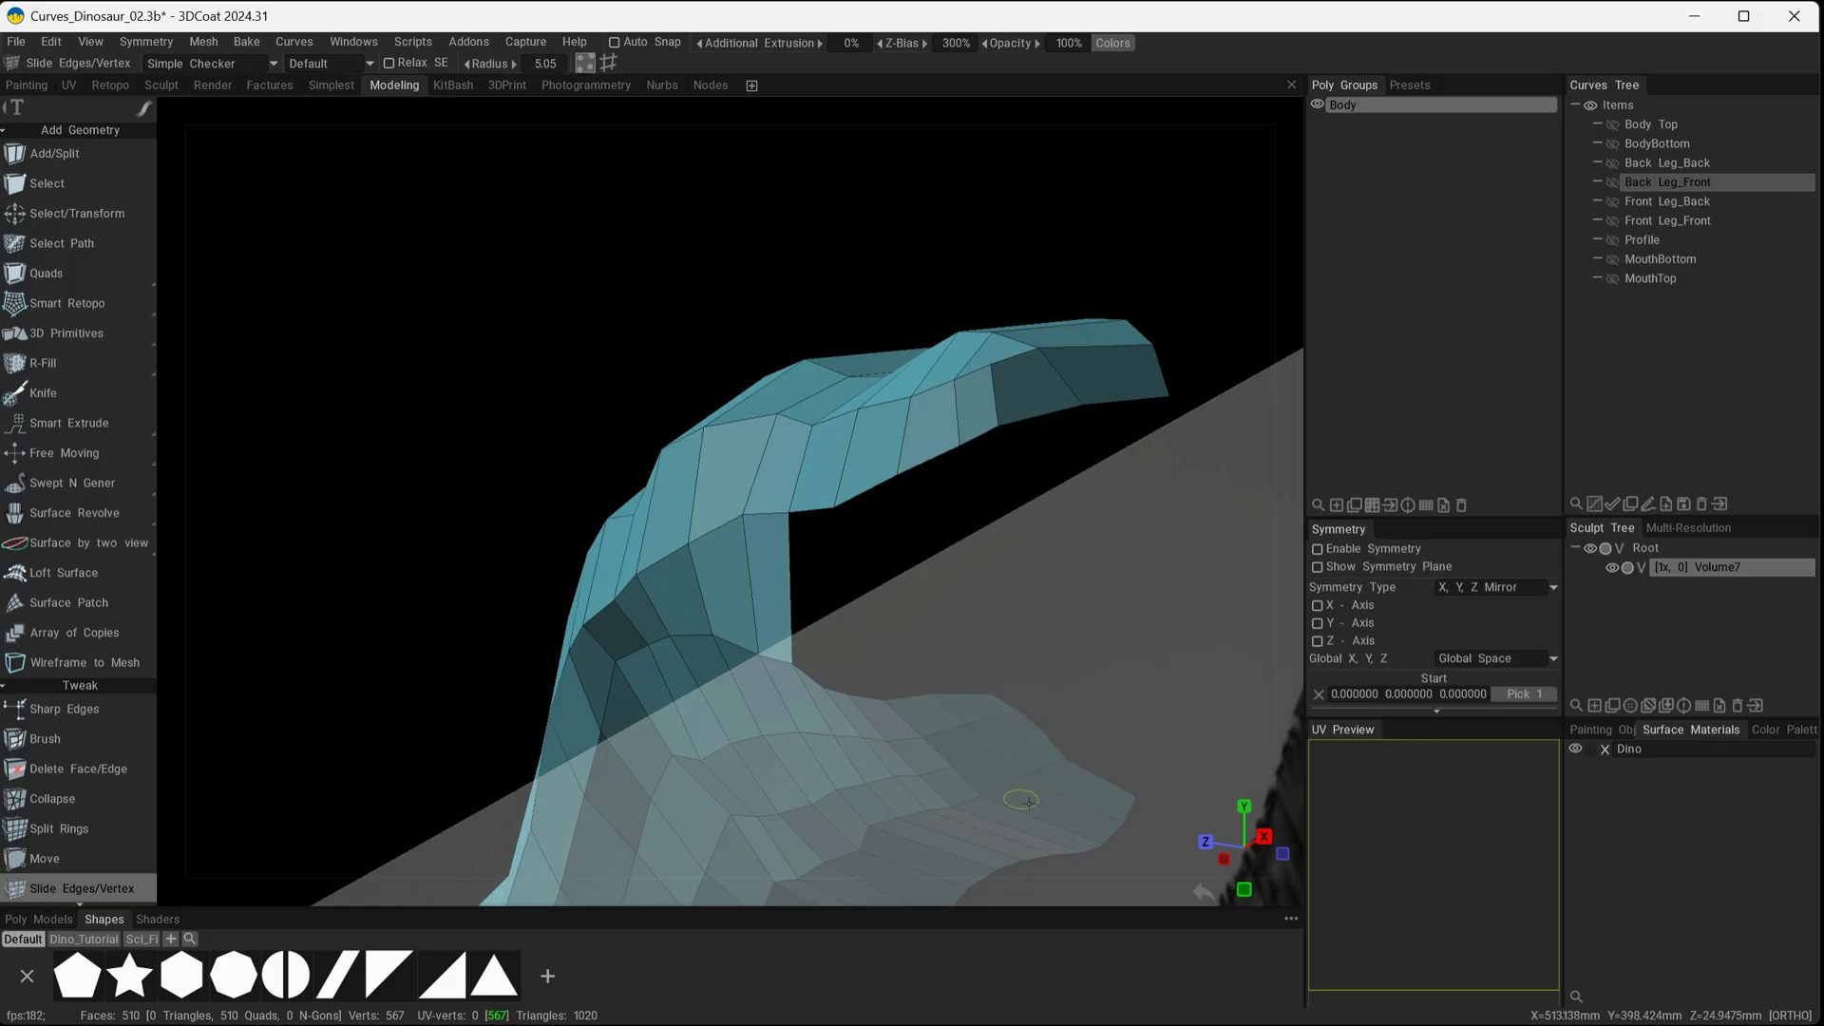
pyautogui.press('alt')
pyautogui.moveTo(981, 787)
pyautogui.keyDown('alt'); pyautogui.mouseDown()
pyautogui.moveTo(875, 485)
pyautogui.moveTo(855, 611)
pyautogui.moveTo(822, 508)
pyautogui.moveTo(851, 559)
pyautogui.mouseUp(); pyautogui.keyUp('alt')
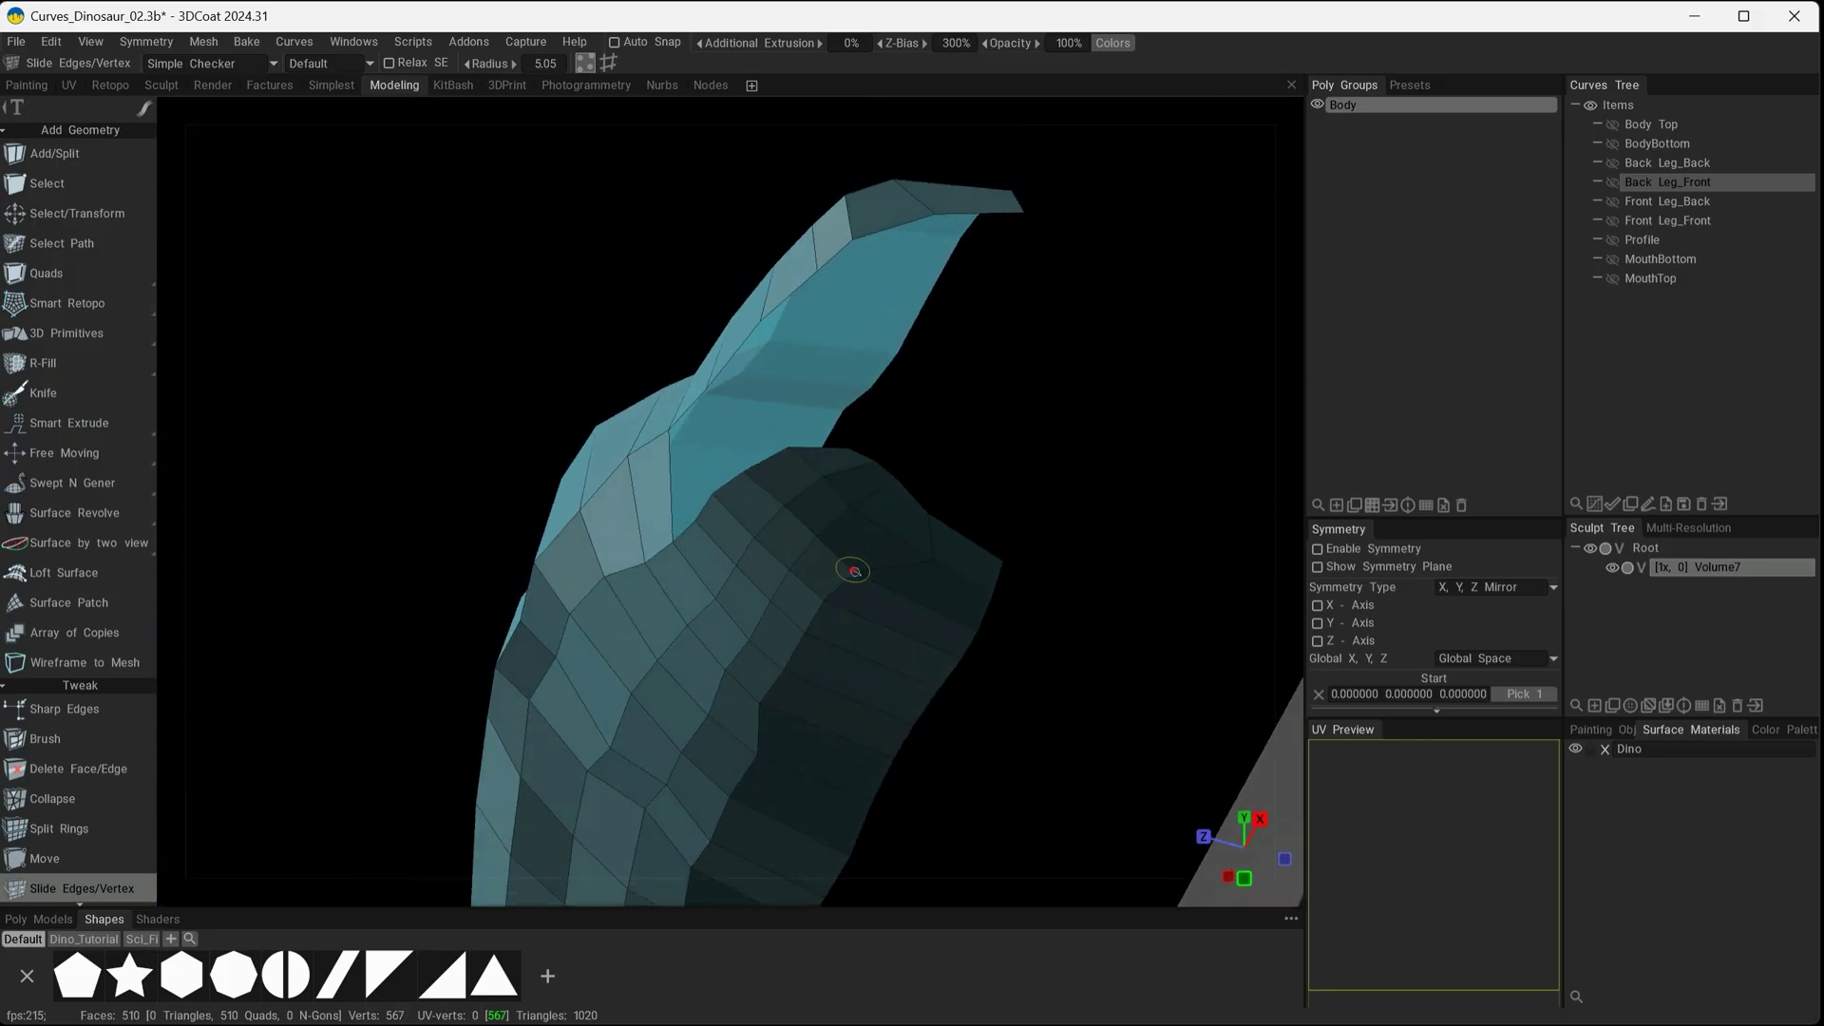
pyautogui.moveTo(878, 637); pyautogui.dragTo(855, 702)
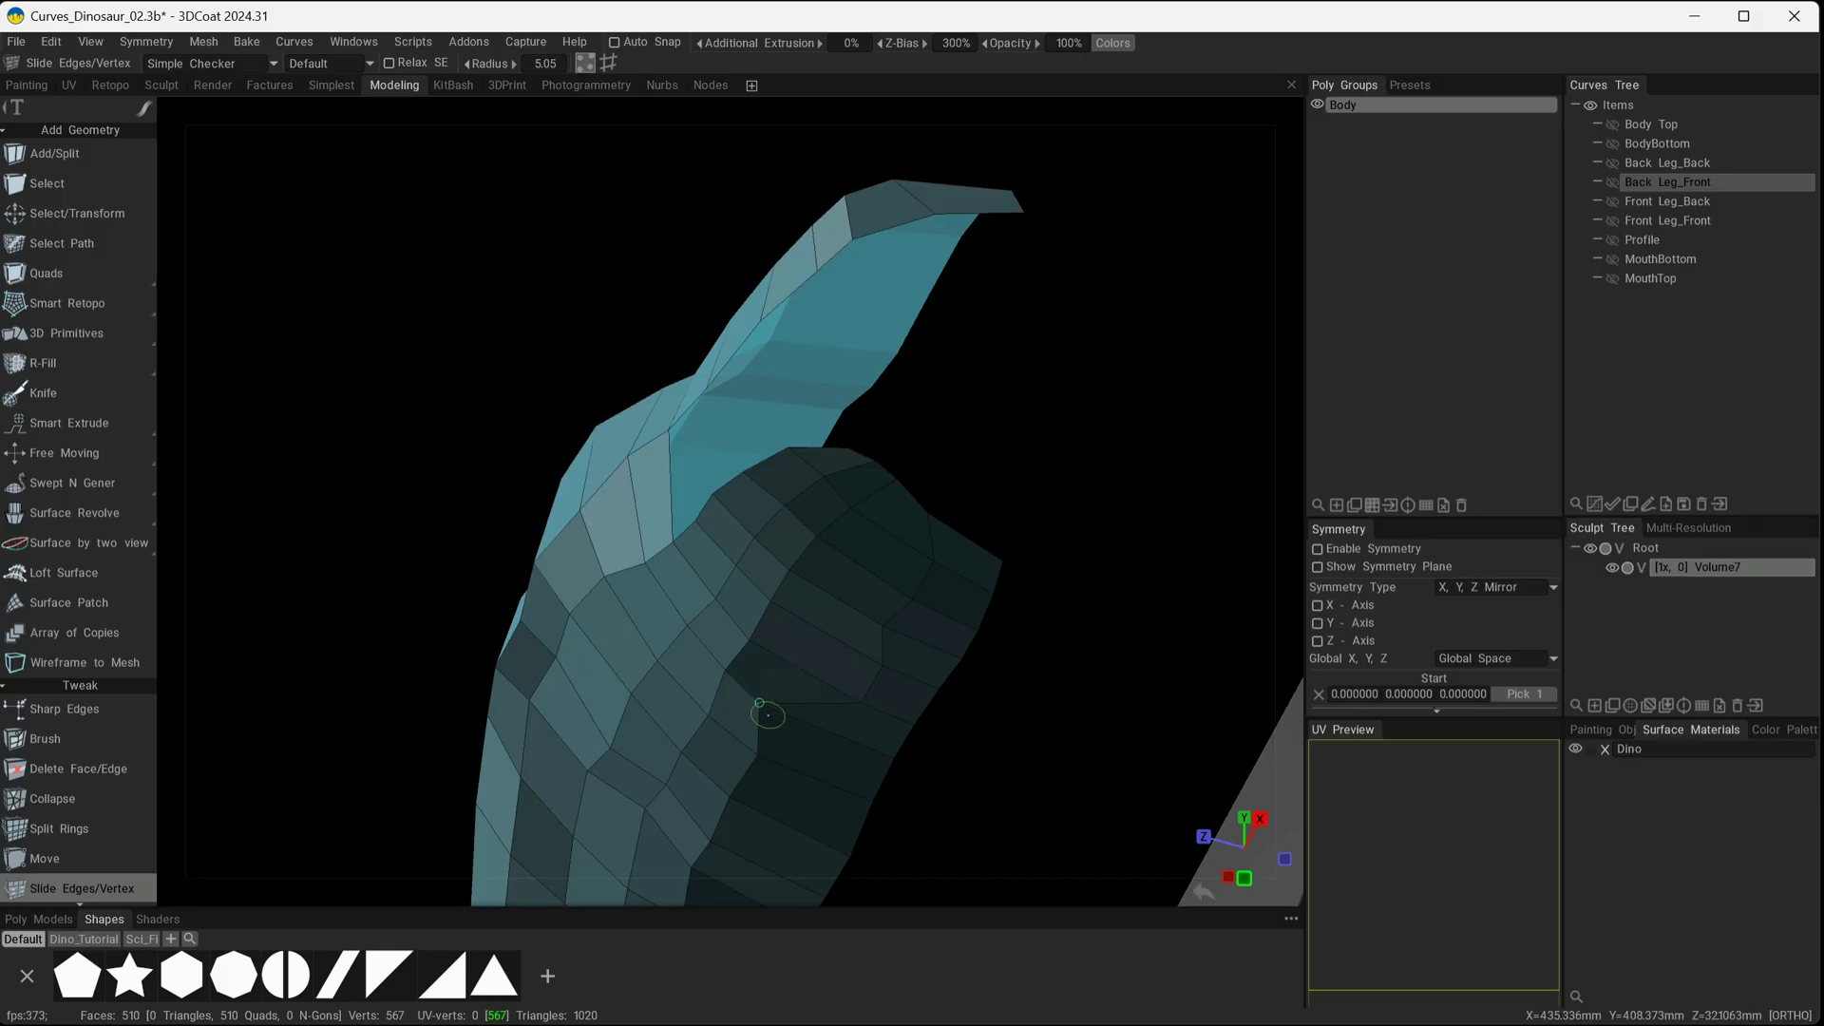
pyautogui.hotkey('ctrl', 'z')
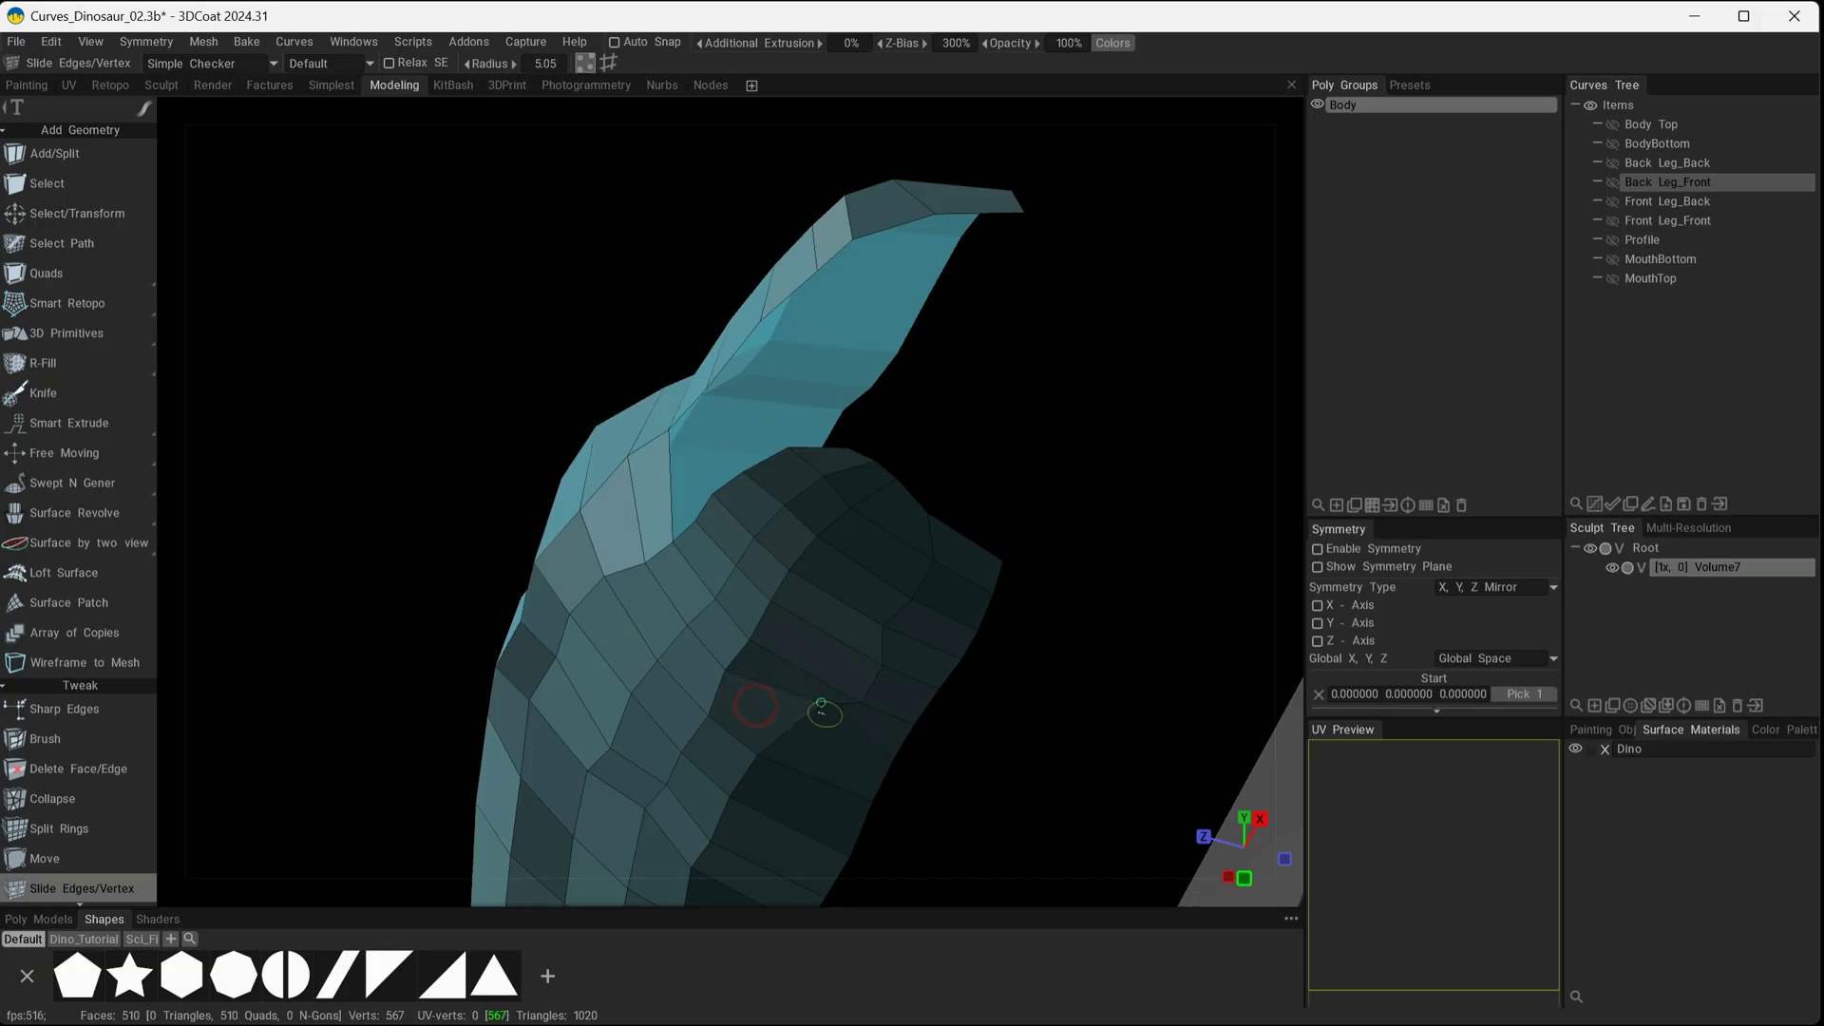
pyautogui.keyDown('ctrl'); pyautogui.moveTo(802, 750); pyautogui.dragTo(804, 772); pyautogui.keyUp('ctrl')
pyautogui.moveTo(724, 671); pyautogui.dragTo(762, 646)
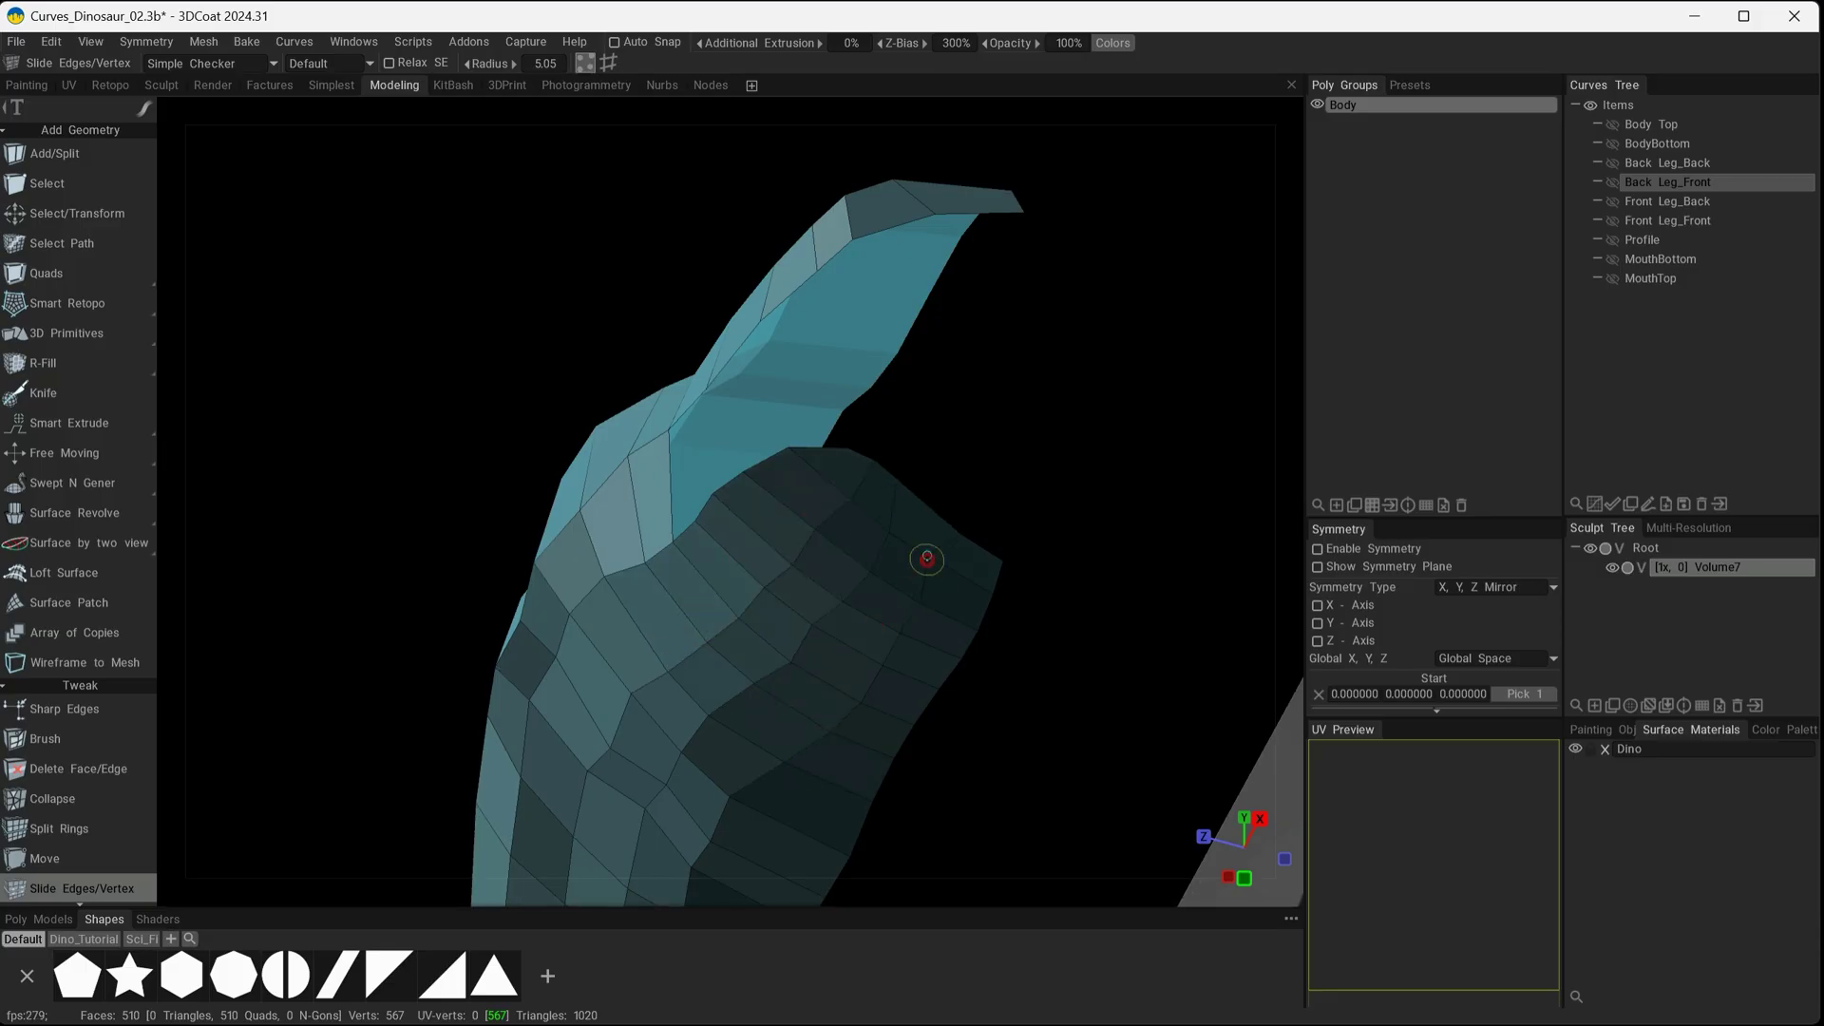
pyautogui.hotkey('ctrl', 'z')
pyautogui.keyDown('alt'); pyautogui.moveTo(782, 766); pyautogui.dragTo(868, 606); pyautogui.keyUp('alt')
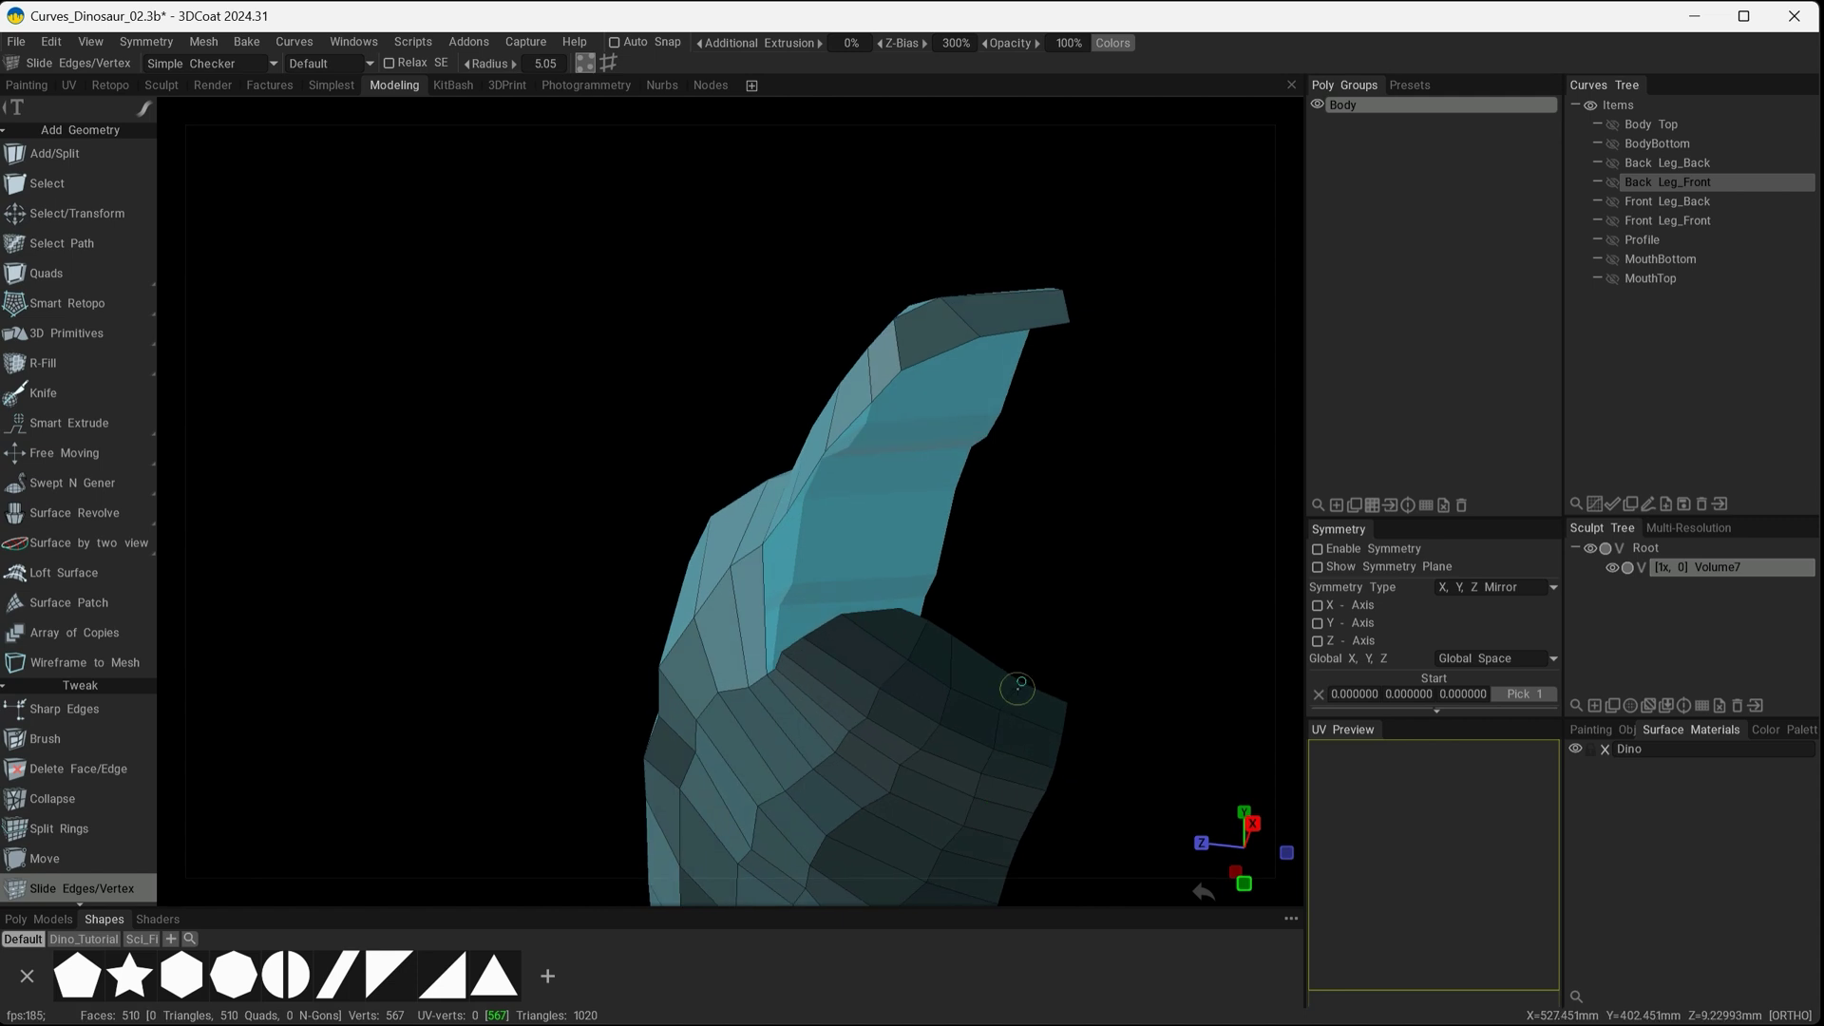
# Add a strip of three quads along the open front edge of the lower jaw with the Quads tool
pyautogui.click(45, 857)
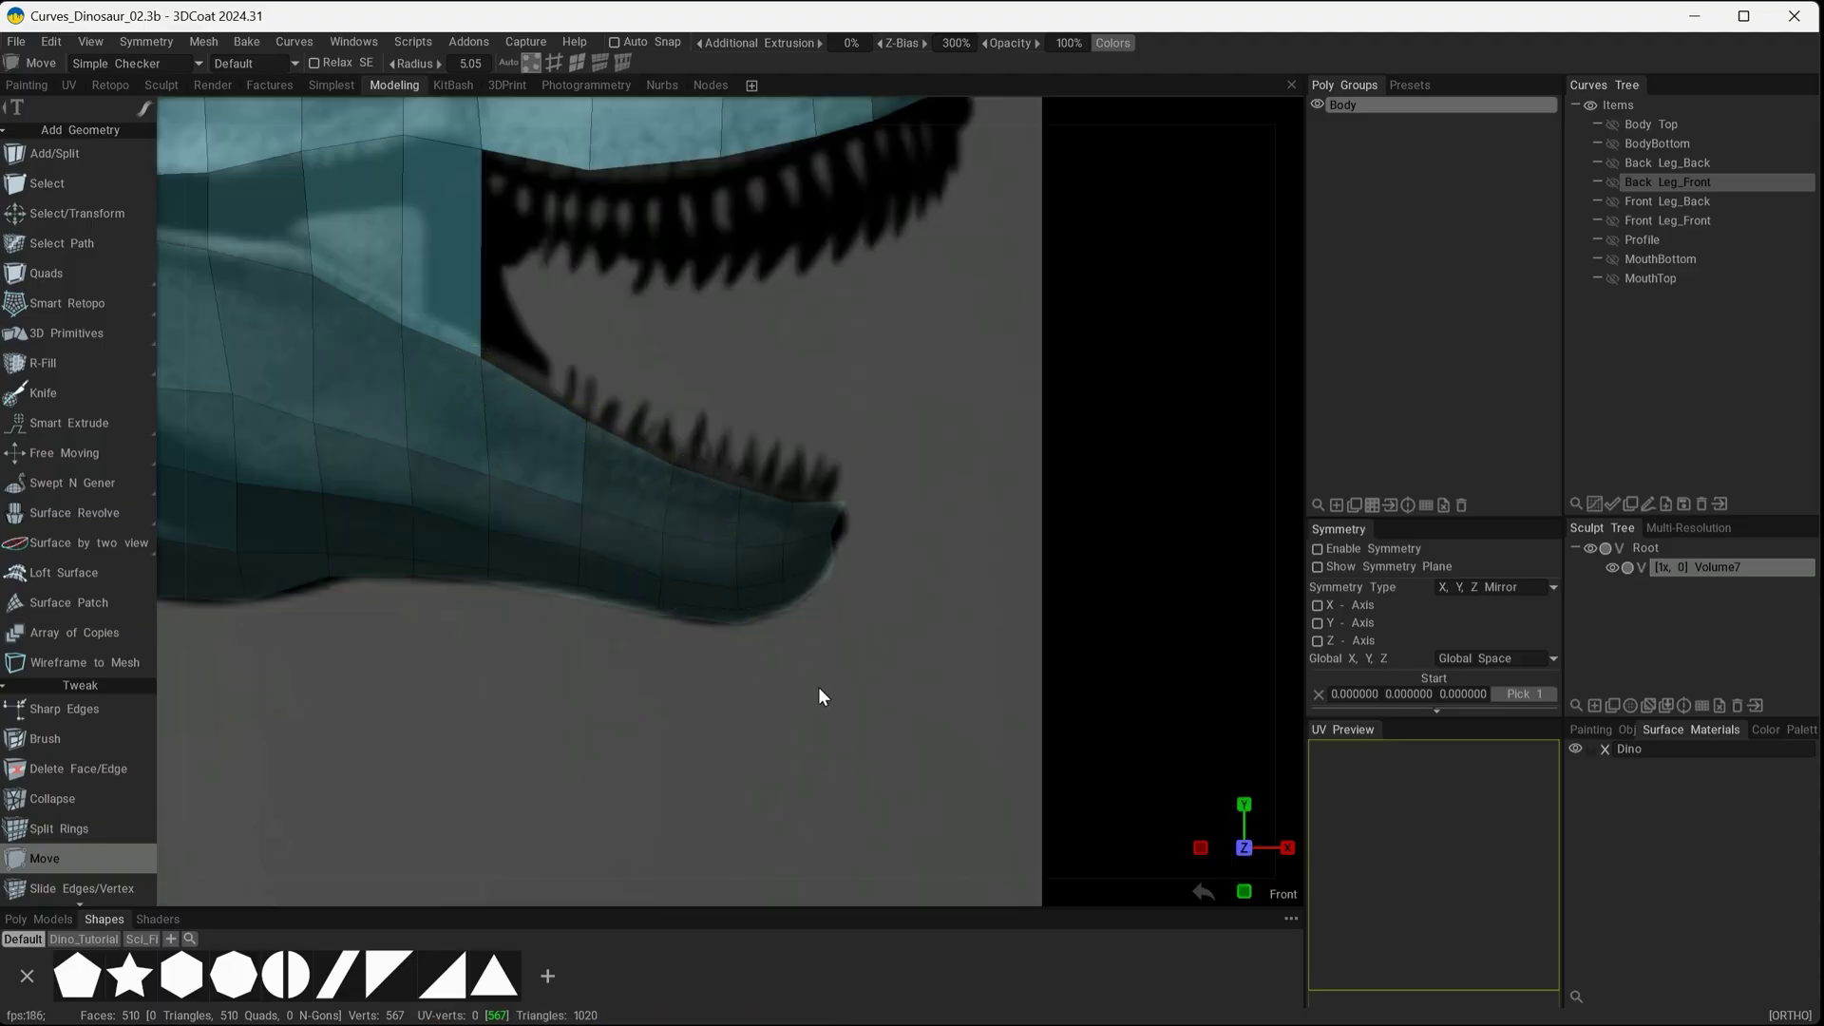
pyautogui.keyDown('alt'); pyautogui.moveTo(902, 707); pyautogui.dragTo(850, 551); pyautogui.keyUp('alt')
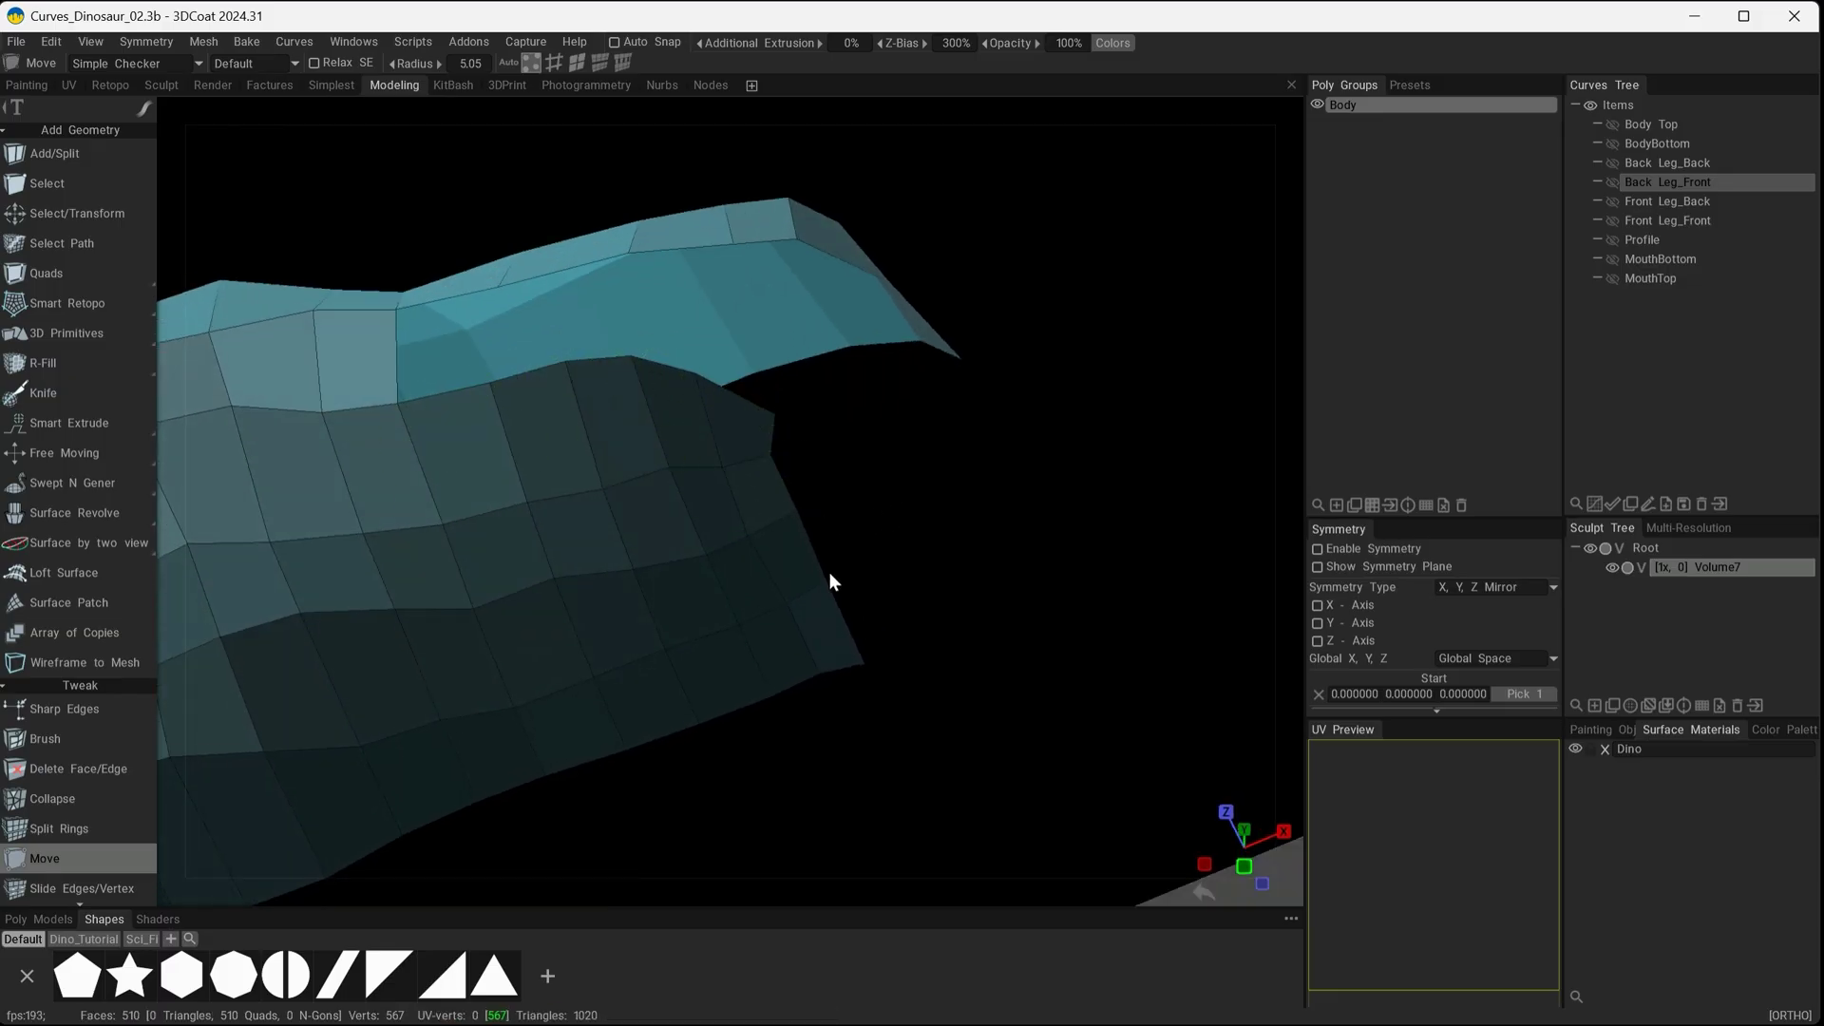
pyautogui.moveTo(829, 579); pyautogui.dragTo(440, 515)
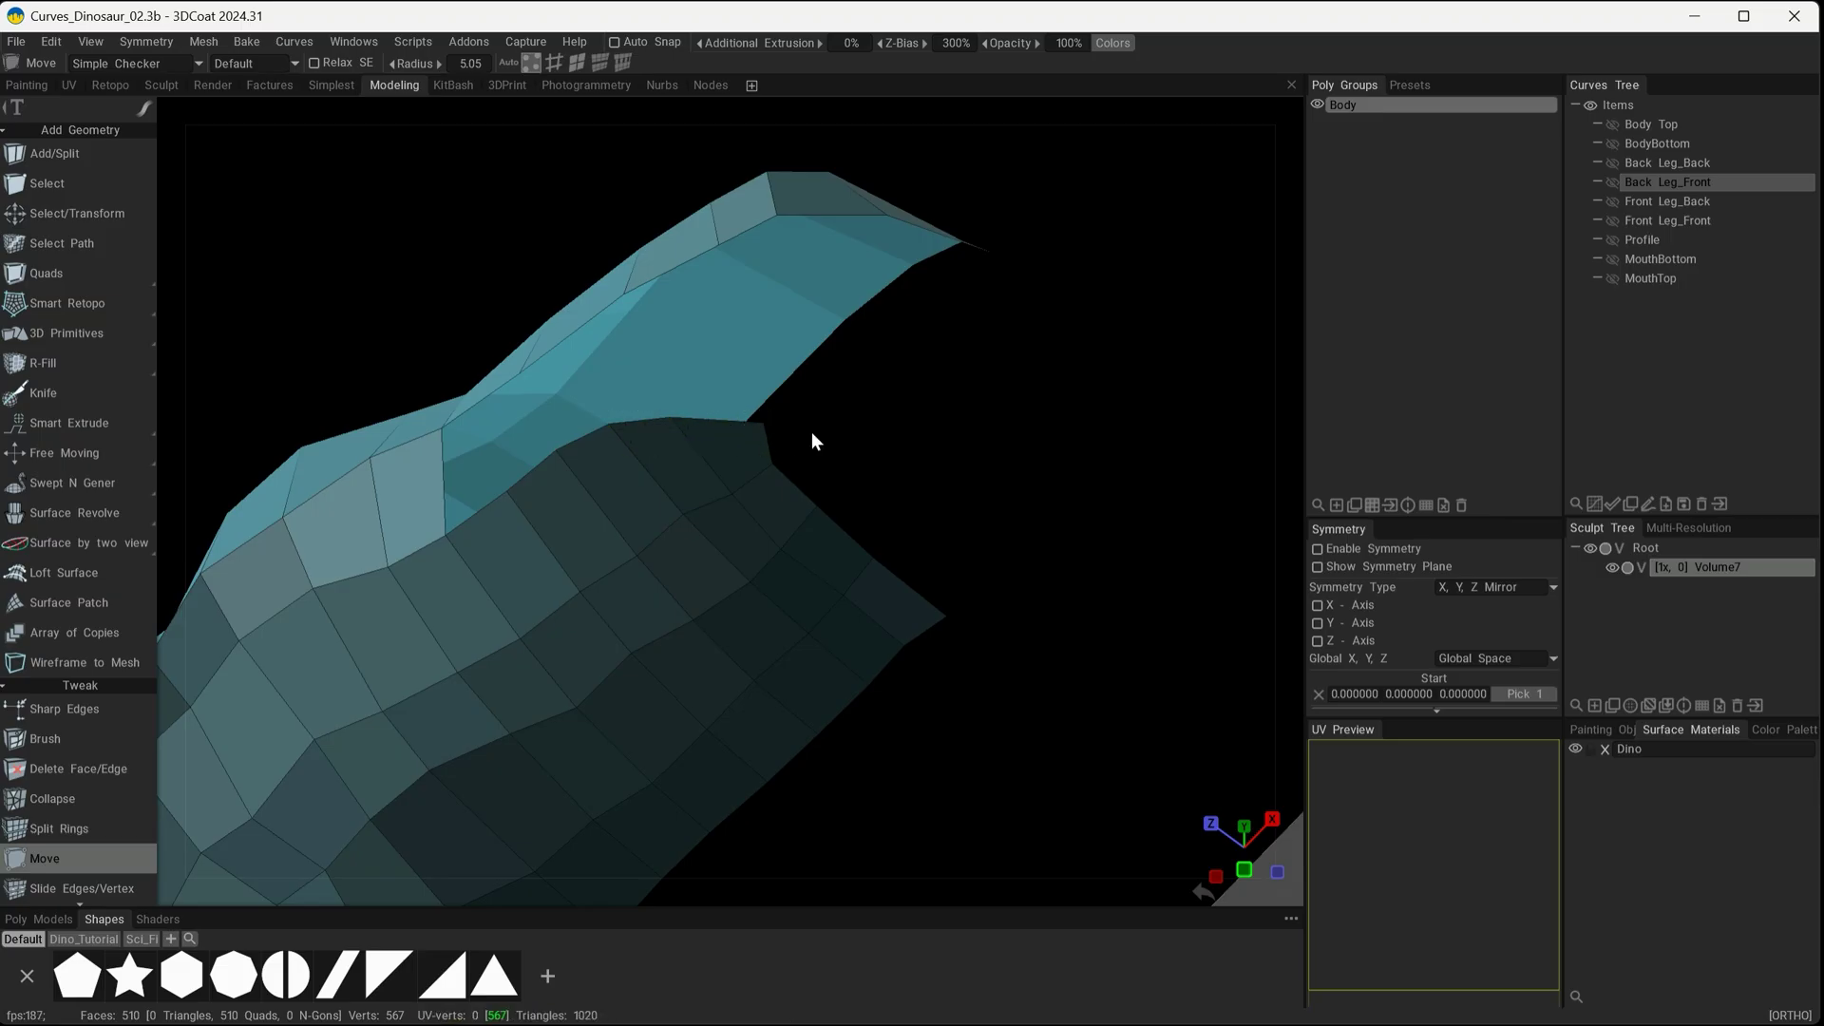
pyautogui.moveTo(845, 443); pyautogui.dragTo(686, 462)
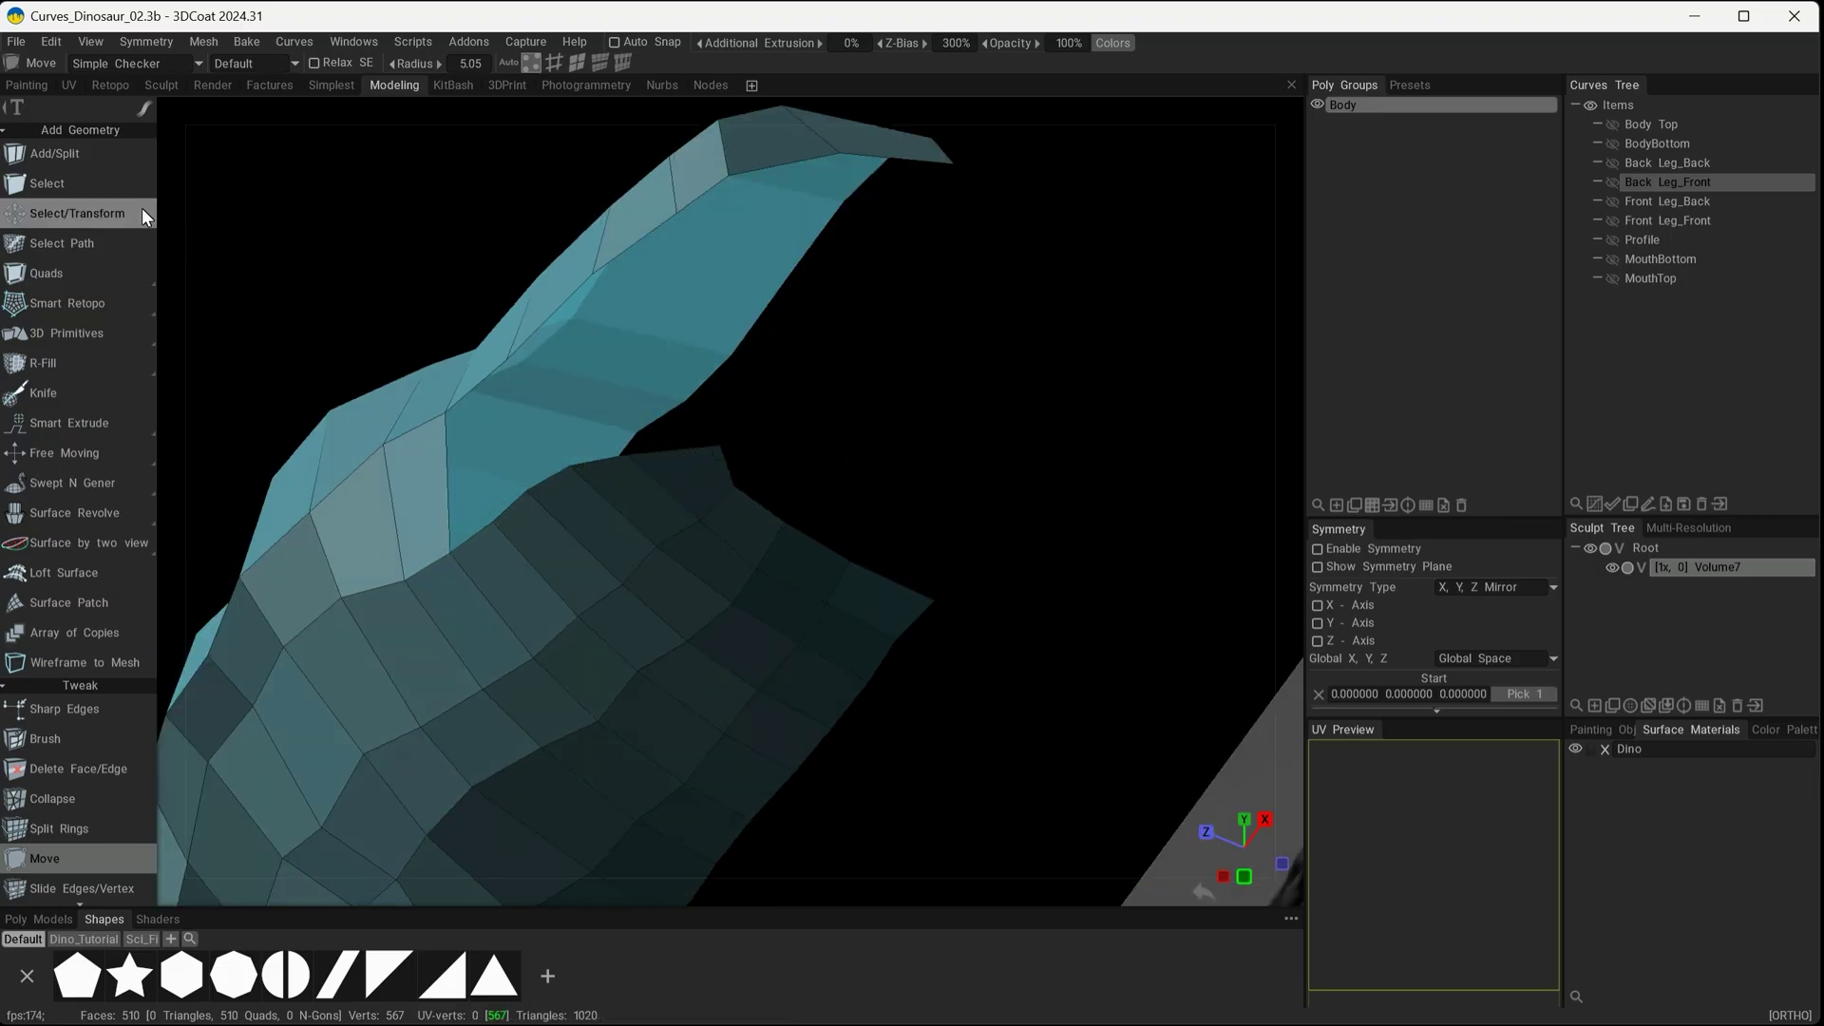
pyautogui.click(74, 279)
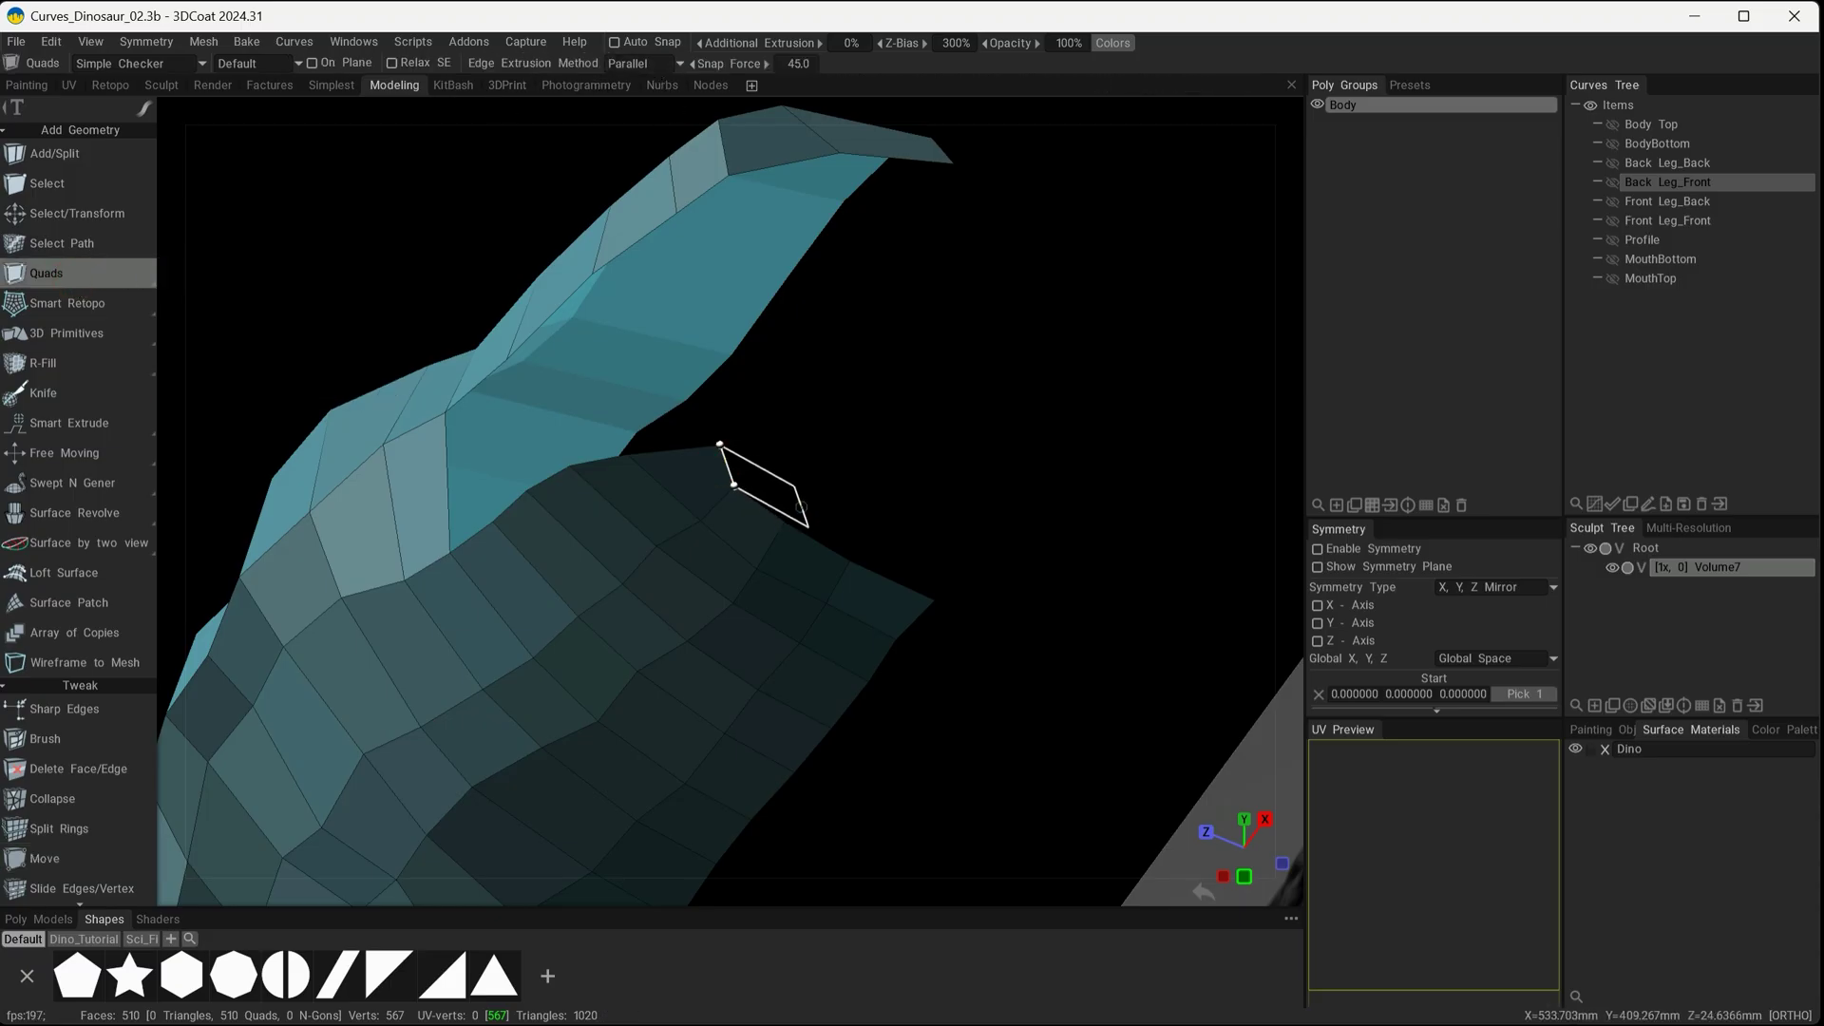
pyautogui.click(803, 511)
pyautogui.click(852, 546)
pyautogui.click(932, 582)
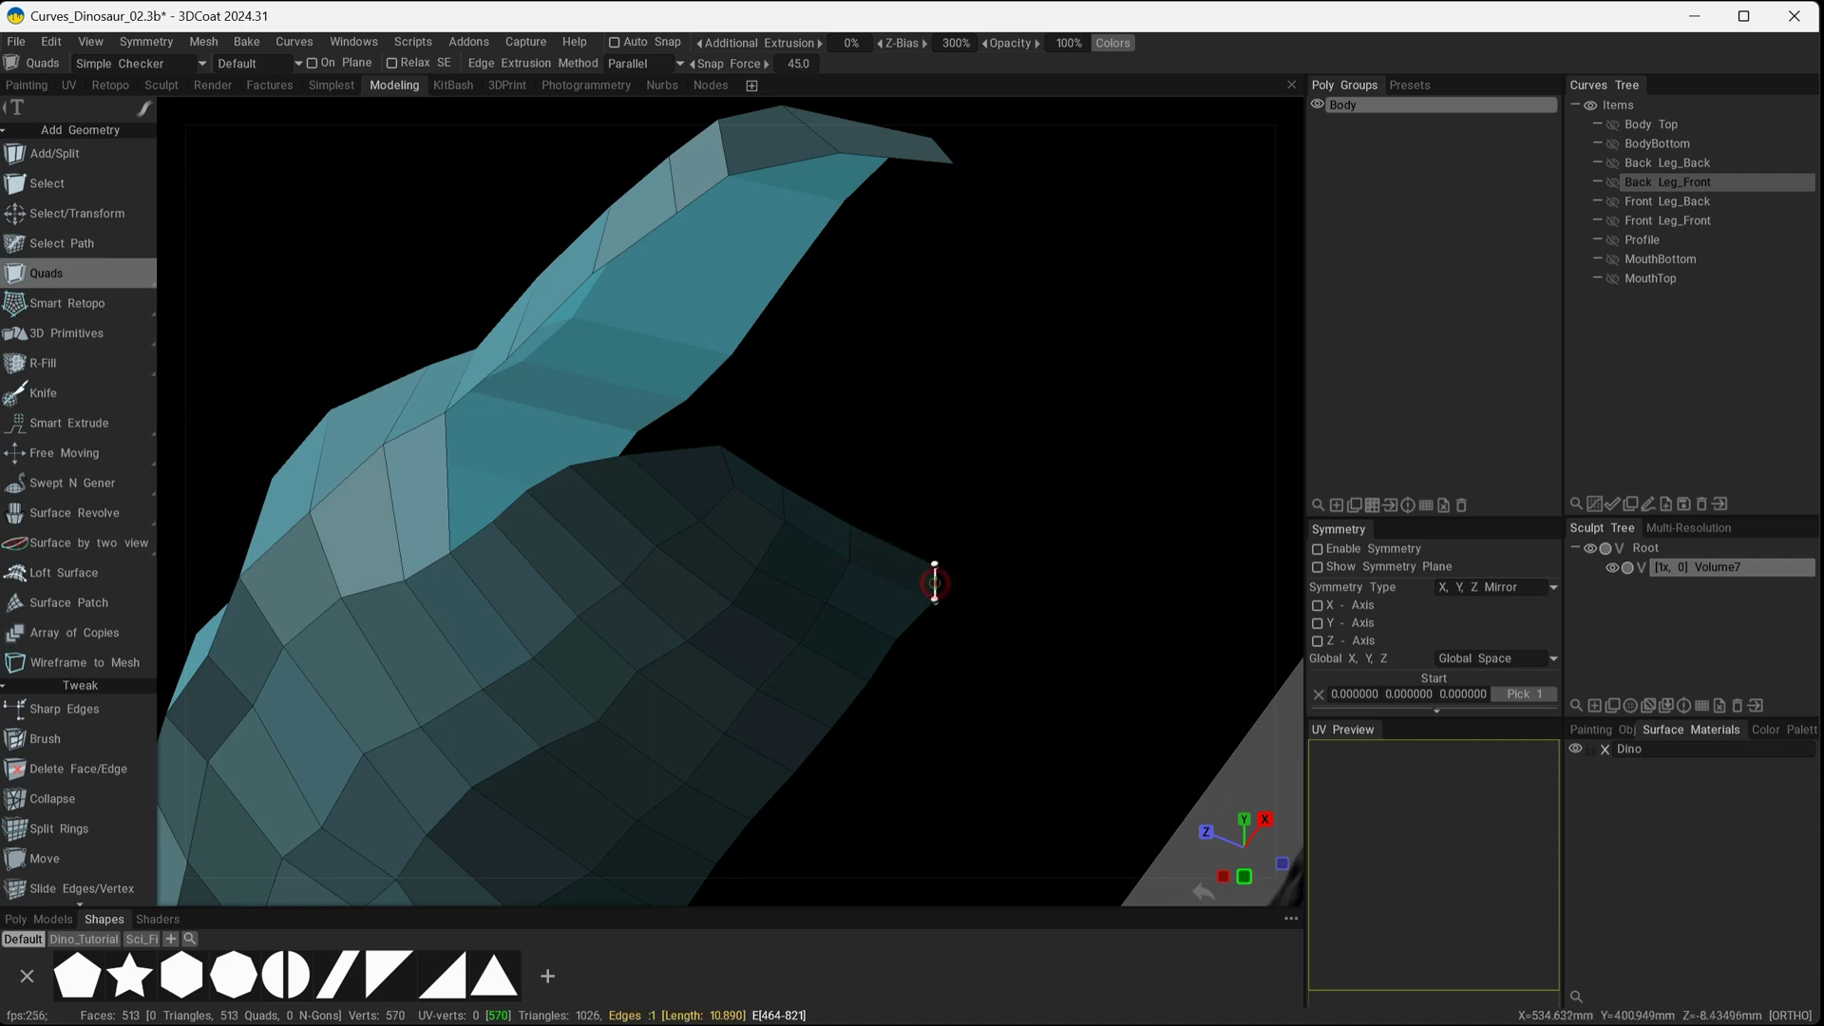
# Reposition the vertices at the front tip of the lower jaw with the Move tool to shape the chin
pyautogui.keyDown('alt'); pyautogui.moveTo(923, 608); pyautogui.dragTo(956, 629); pyautogui.keyUp('alt')
pyautogui.click(52, 857)
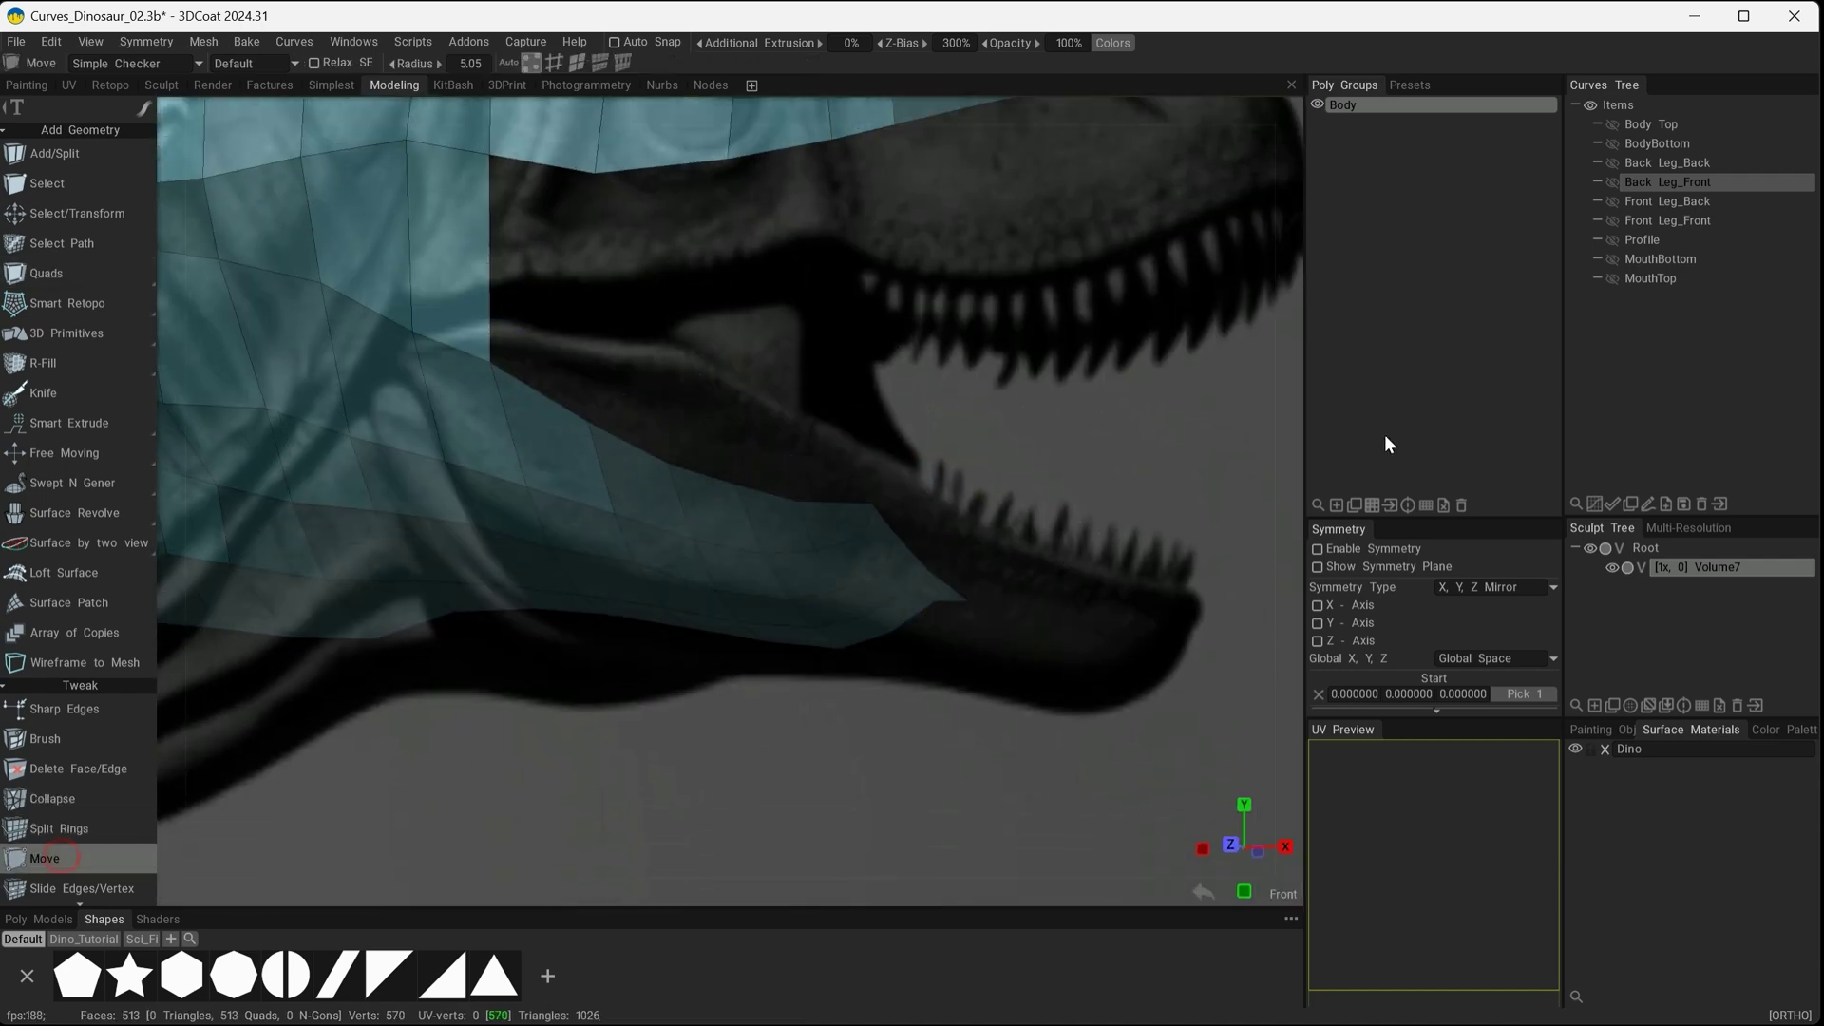
pyautogui.moveTo(864, 495)
pyautogui.mouseDown()
pyautogui.moveTo(899, 527)
pyautogui.moveTo(822, 510)
pyautogui.moveTo(961, 553)
pyautogui.mouseUp()
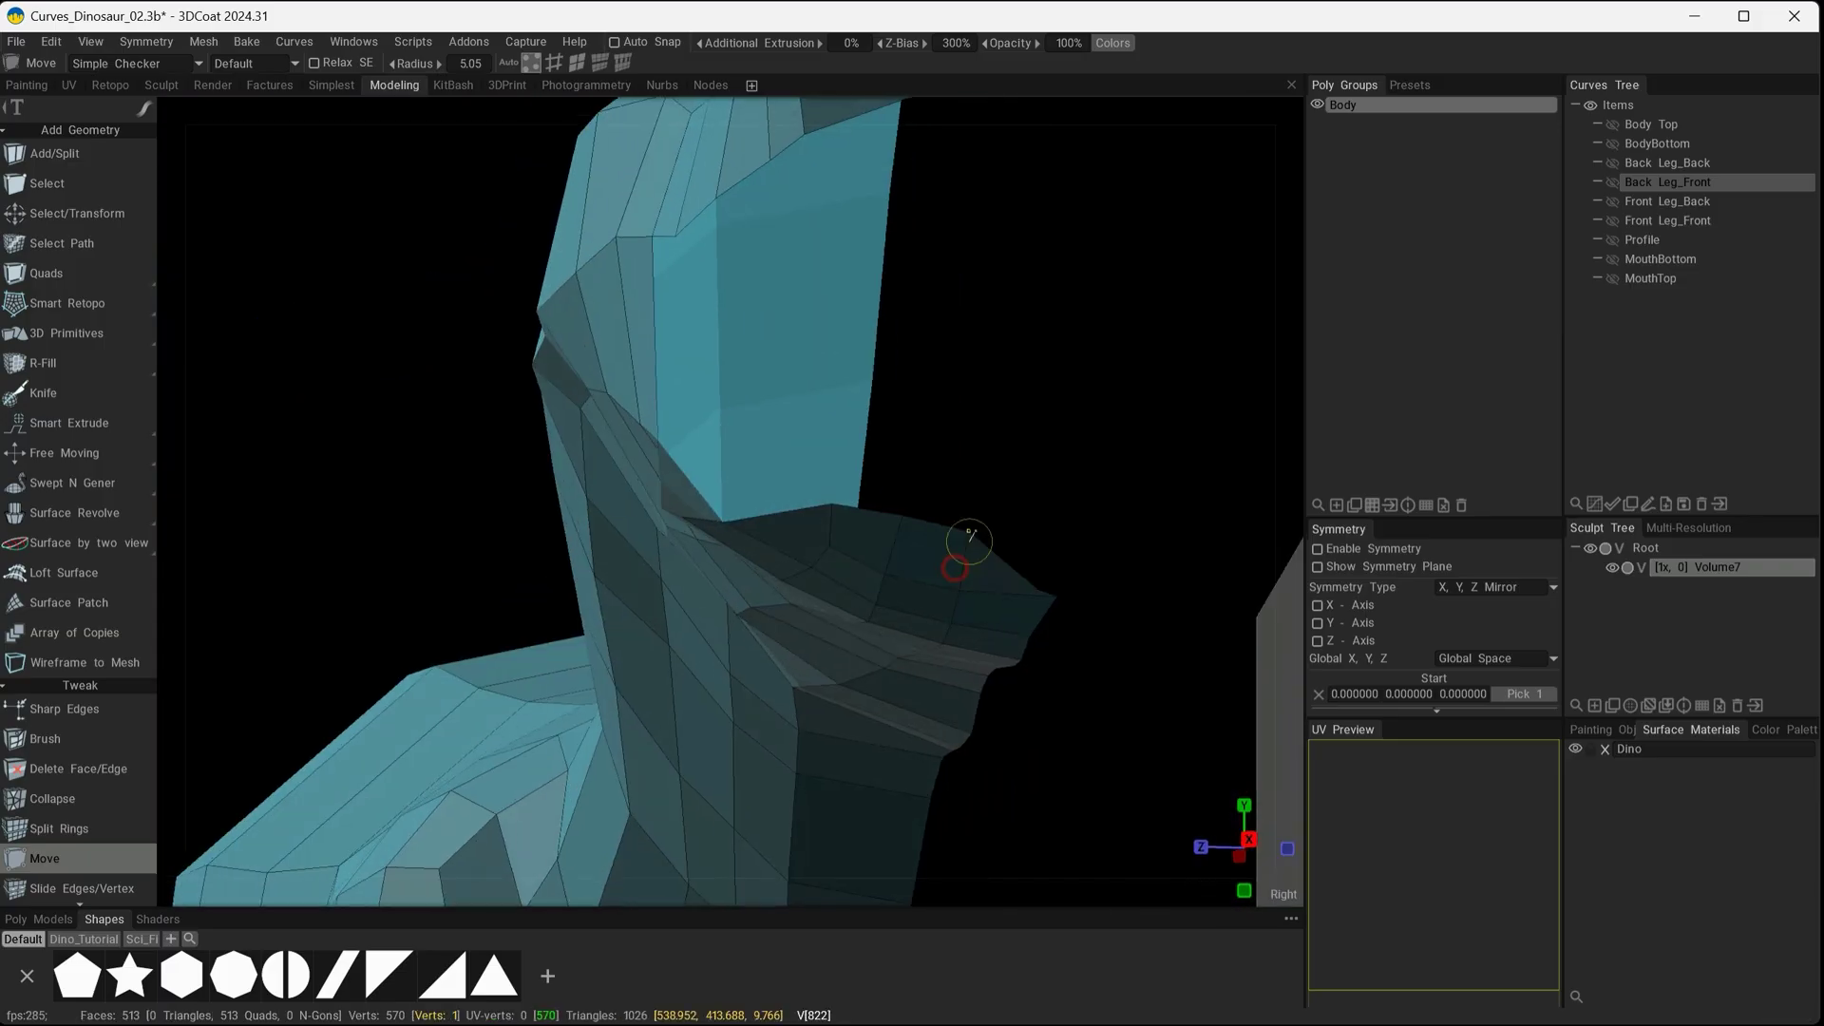
# Hide all reference images through the image placement settings and collapse the Reference Images settings
pyautogui.keyDown('alt'); pyautogui.moveTo(830, 517); pyautogui.dragTo(994, 171); pyautogui.keyUp('alt')
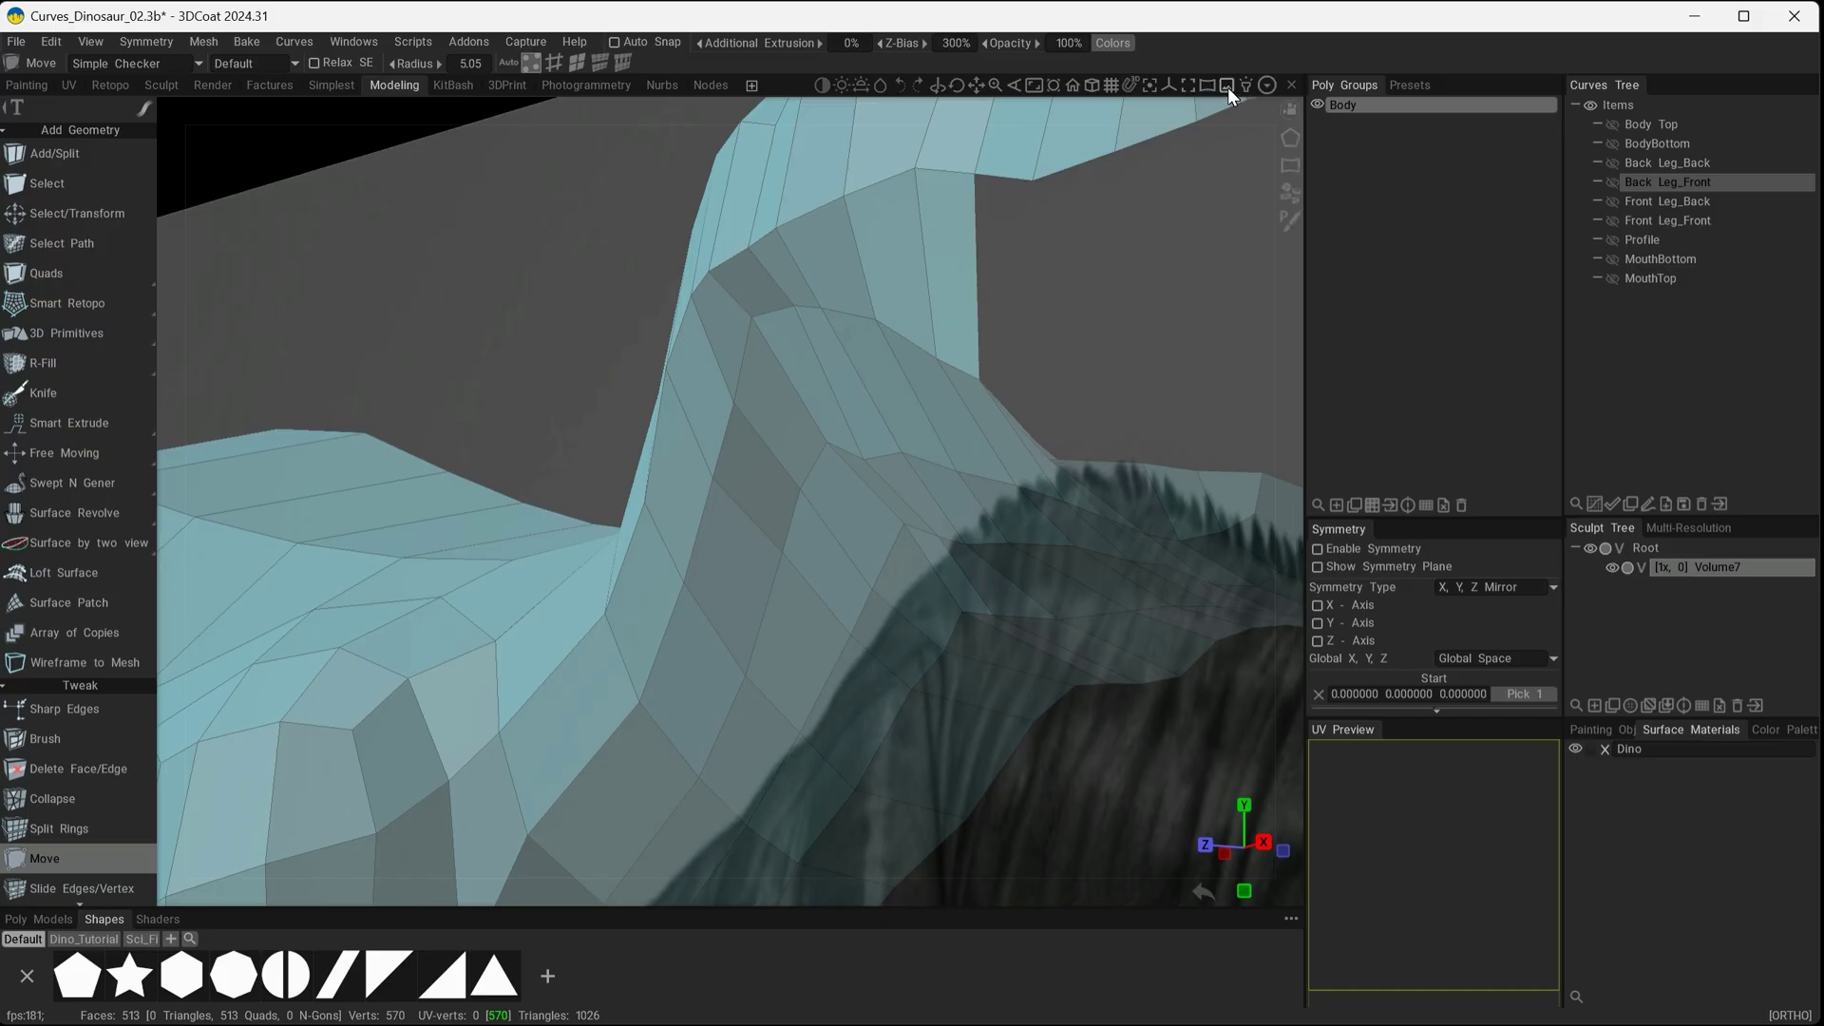
pyautogui.click(1224, 88)
pyautogui.click(1198, 111)
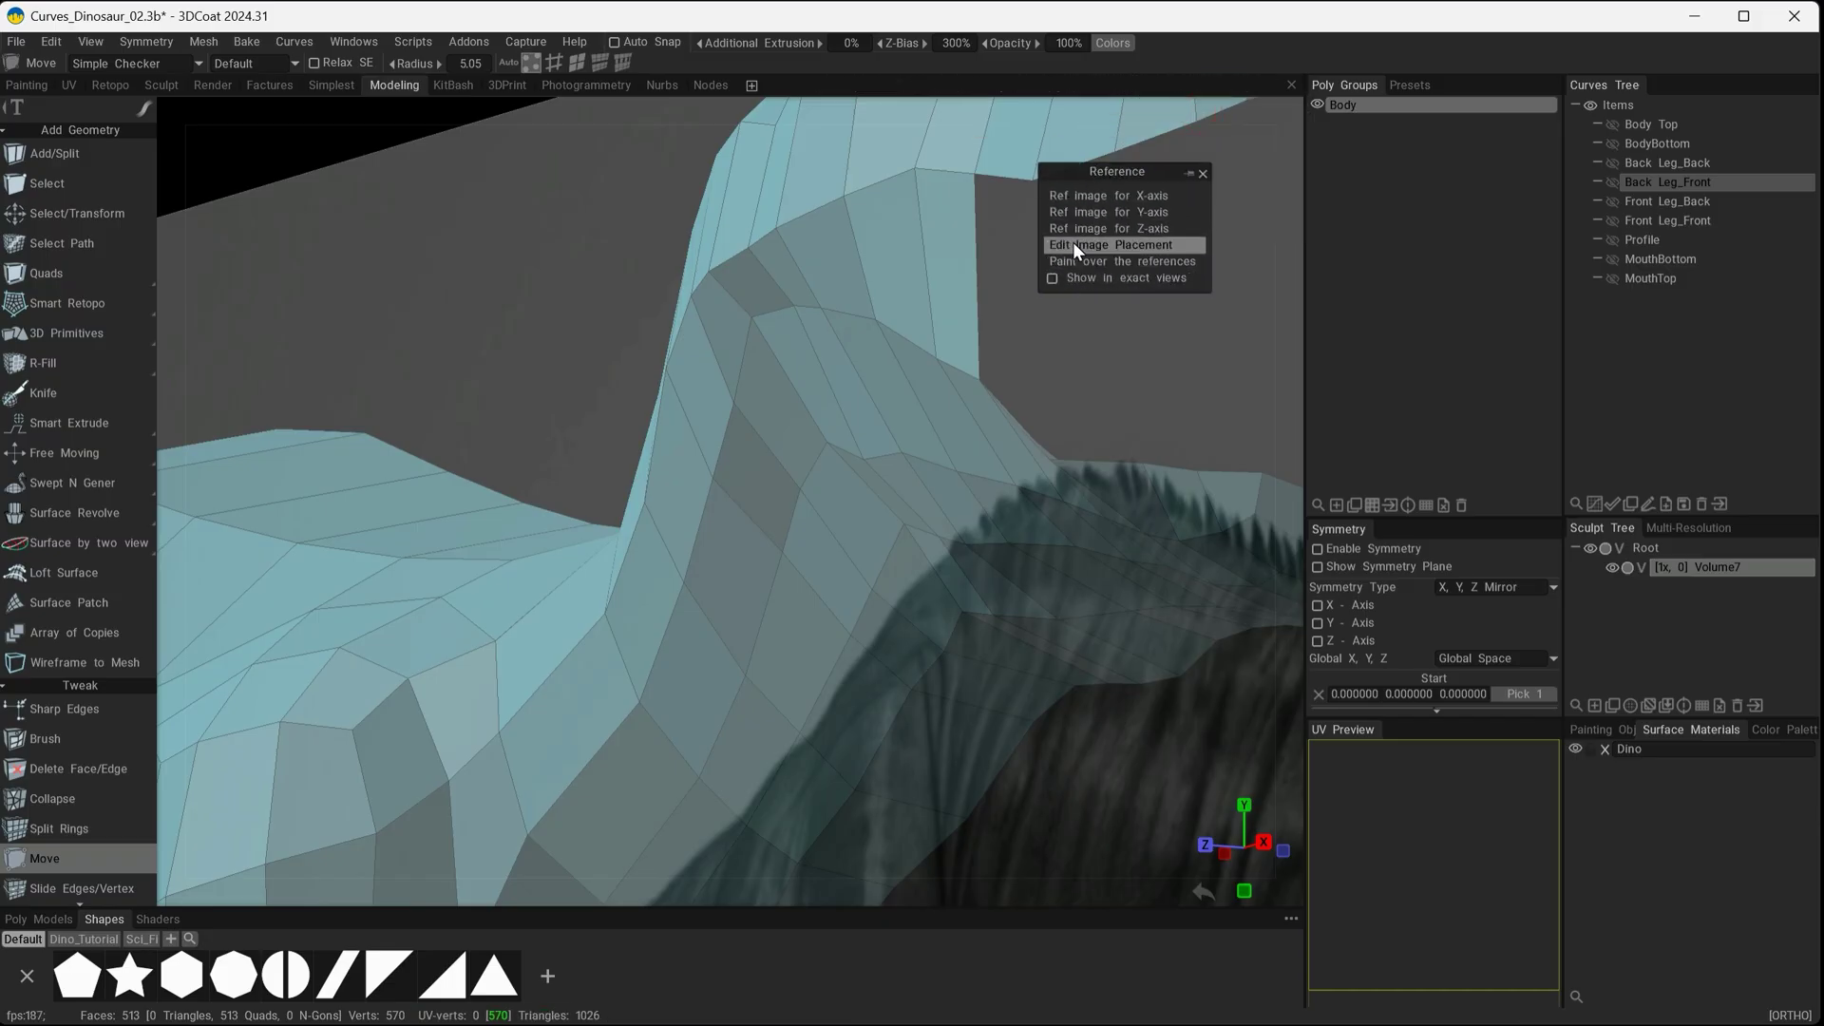
pyautogui.click(1073, 243)
pyautogui.click(424, 206)
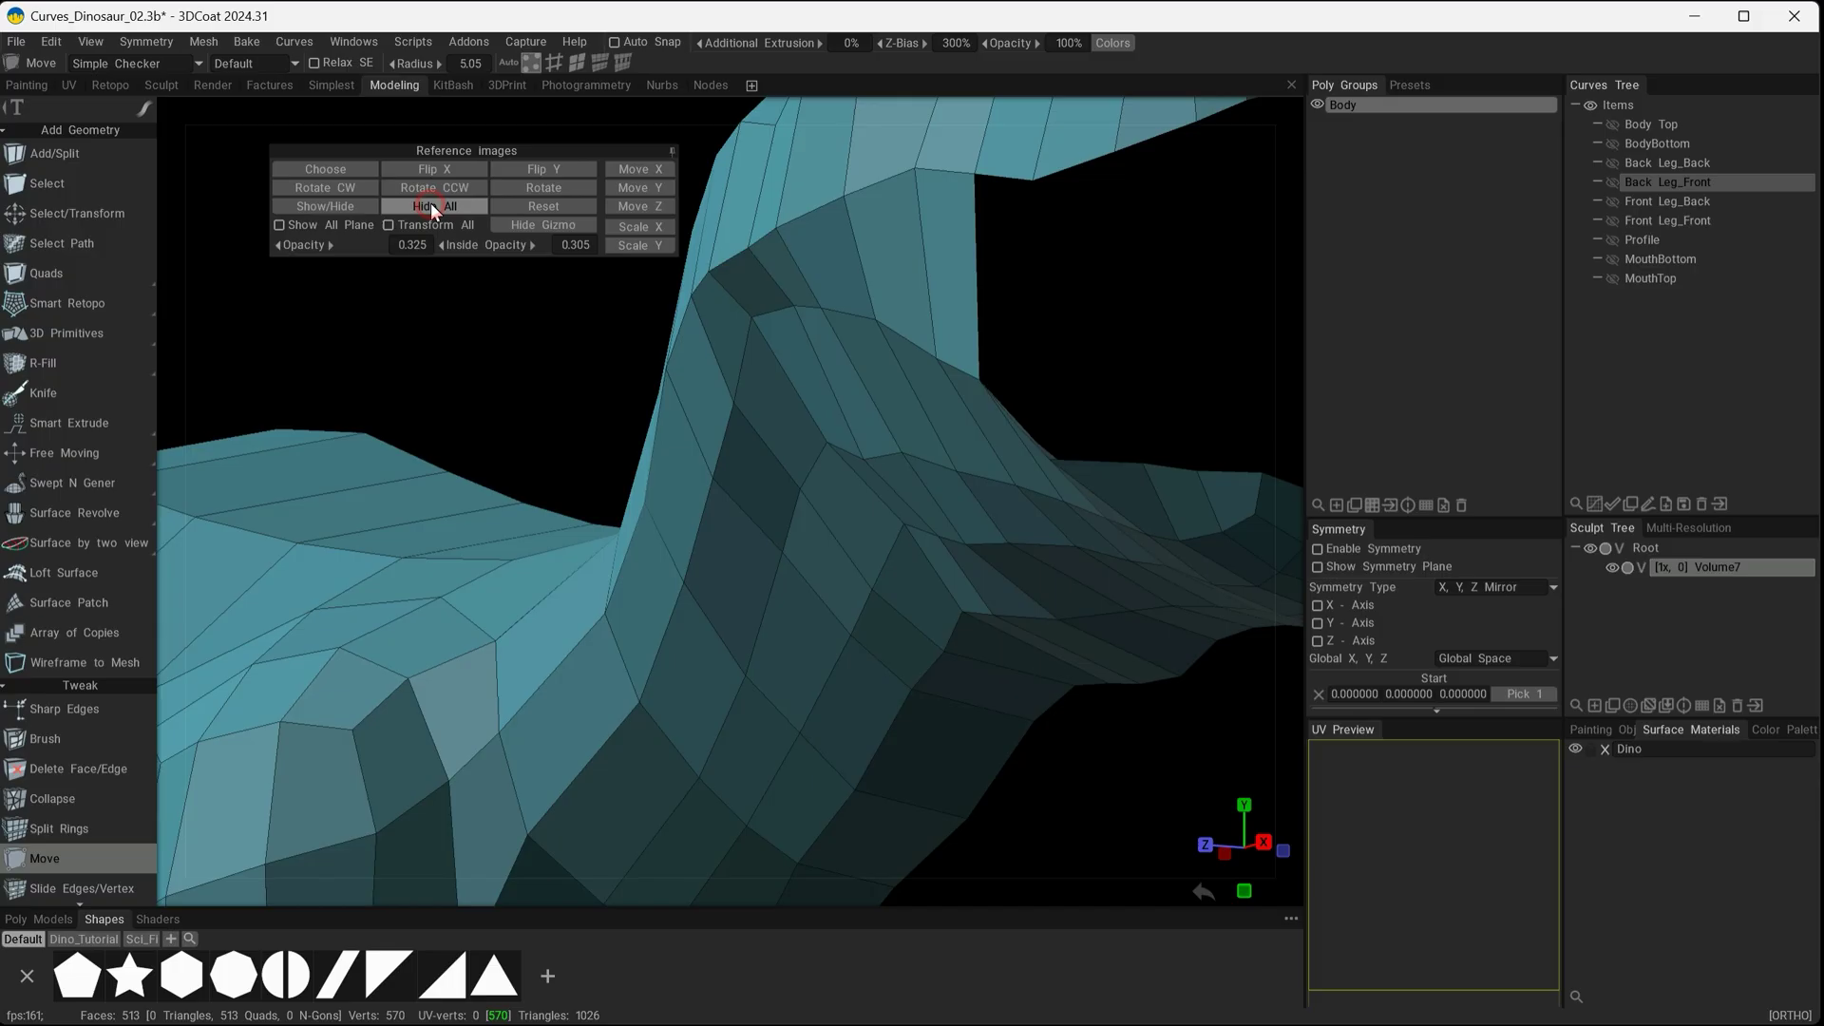
pyautogui.click(671, 151)
# Move the vertices along the underside and side of the lower jaw to smooth its edge rows and even out the quads
pyautogui.moveTo(608, 456)
pyautogui.keyDown('alt'); pyautogui.mouseDown()
pyautogui.moveTo(711, 463)
pyautogui.moveTo(670, 444)
pyautogui.mouseUp(); pyautogui.keyUp('alt')
pyautogui.moveTo(765, 423)
pyautogui.keyDown('alt'); pyautogui.mouseDown()
pyautogui.moveTo(788, 458)
pyautogui.moveTo(701, 465)
pyautogui.moveTo(836, 542)
pyautogui.moveTo(1013, 541)
pyautogui.moveTo(950, 498)
pyautogui.moveTo(928, 529)
pyautogui.moveTo(664, 517)
pyautogui.moveTo(766, 582)
pyautogui.moveTo(1067, 529)
pyautogui.moveTo(975, 500)
pyautogui.moveTo(903, 424)
pyautogui.mouseUp(); pyautogui.keyUp('alt')
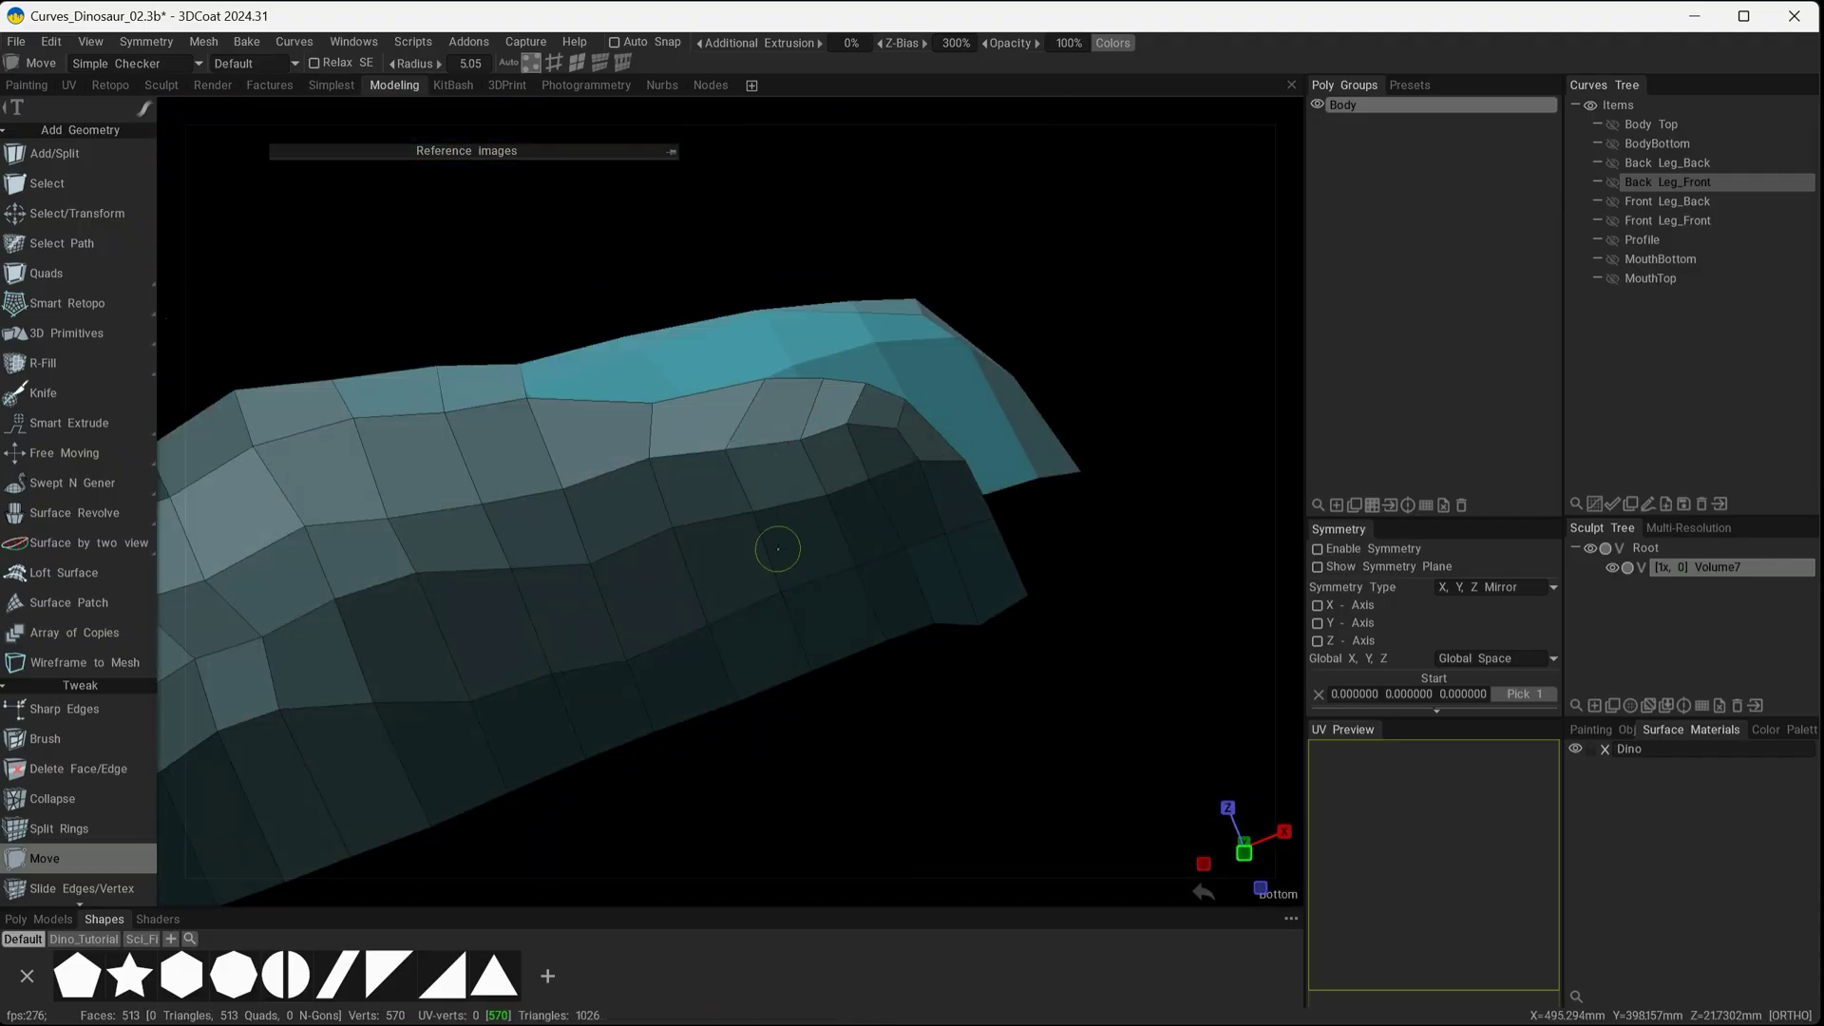
pyautogui.moveTo(941, 540); pyautogui.dragTo(950, 556)
pyautogui.moveTo(766, 587)
pyautogui.mouseDown()
pyautogui.moveTo(773, 602)
pyautogui.moveTo(710, 641)
pyautogui.mouseUp()
pyautogui.moveTo(281, 708)
pyautogui.mouseDown()
pyautogui.moveTo(296, 751)
pyautogui.moveTo(233, 782)
pyautogui.mouseUp()
pyautogui.moveTo(335, 598); pyautogui.dragTo(347, 632)
pyautogui.moveTo(417, 572); pyautogui.dragTo(434, 597)
pyautogui.moveTo(512, 569); pyautogui.dragTo(537, 593)
pyautogui.moveTo(650, 456); pyautogui.dragTo(662, 472)
pyautogui.moveTo(527, 397); pyautogui.dragTo(534, 427)
pyautogui.moveTo(444, 395)
pyautogui.mouseDown()
pyautogui.moveTo(456, 410)
pyautogui.moveTo(363, 437)
pyautogui.mouseUp()
pyautogui.keyDown('alt'); pyautogui.moveTo(608, 451); pyautogui.dragTo(654, 481); pyautogui.keyUp('alt')
pyautogui.moveTo(727, 401)
pyautogui.keyDown('alt'); pyautogui.mouseDown()
pyautogui.moveTo(949, 481)
pyautogui.moveTo(1038, 576)
pyautogui.mouseUp(); pyautogui.keyUp('alt')
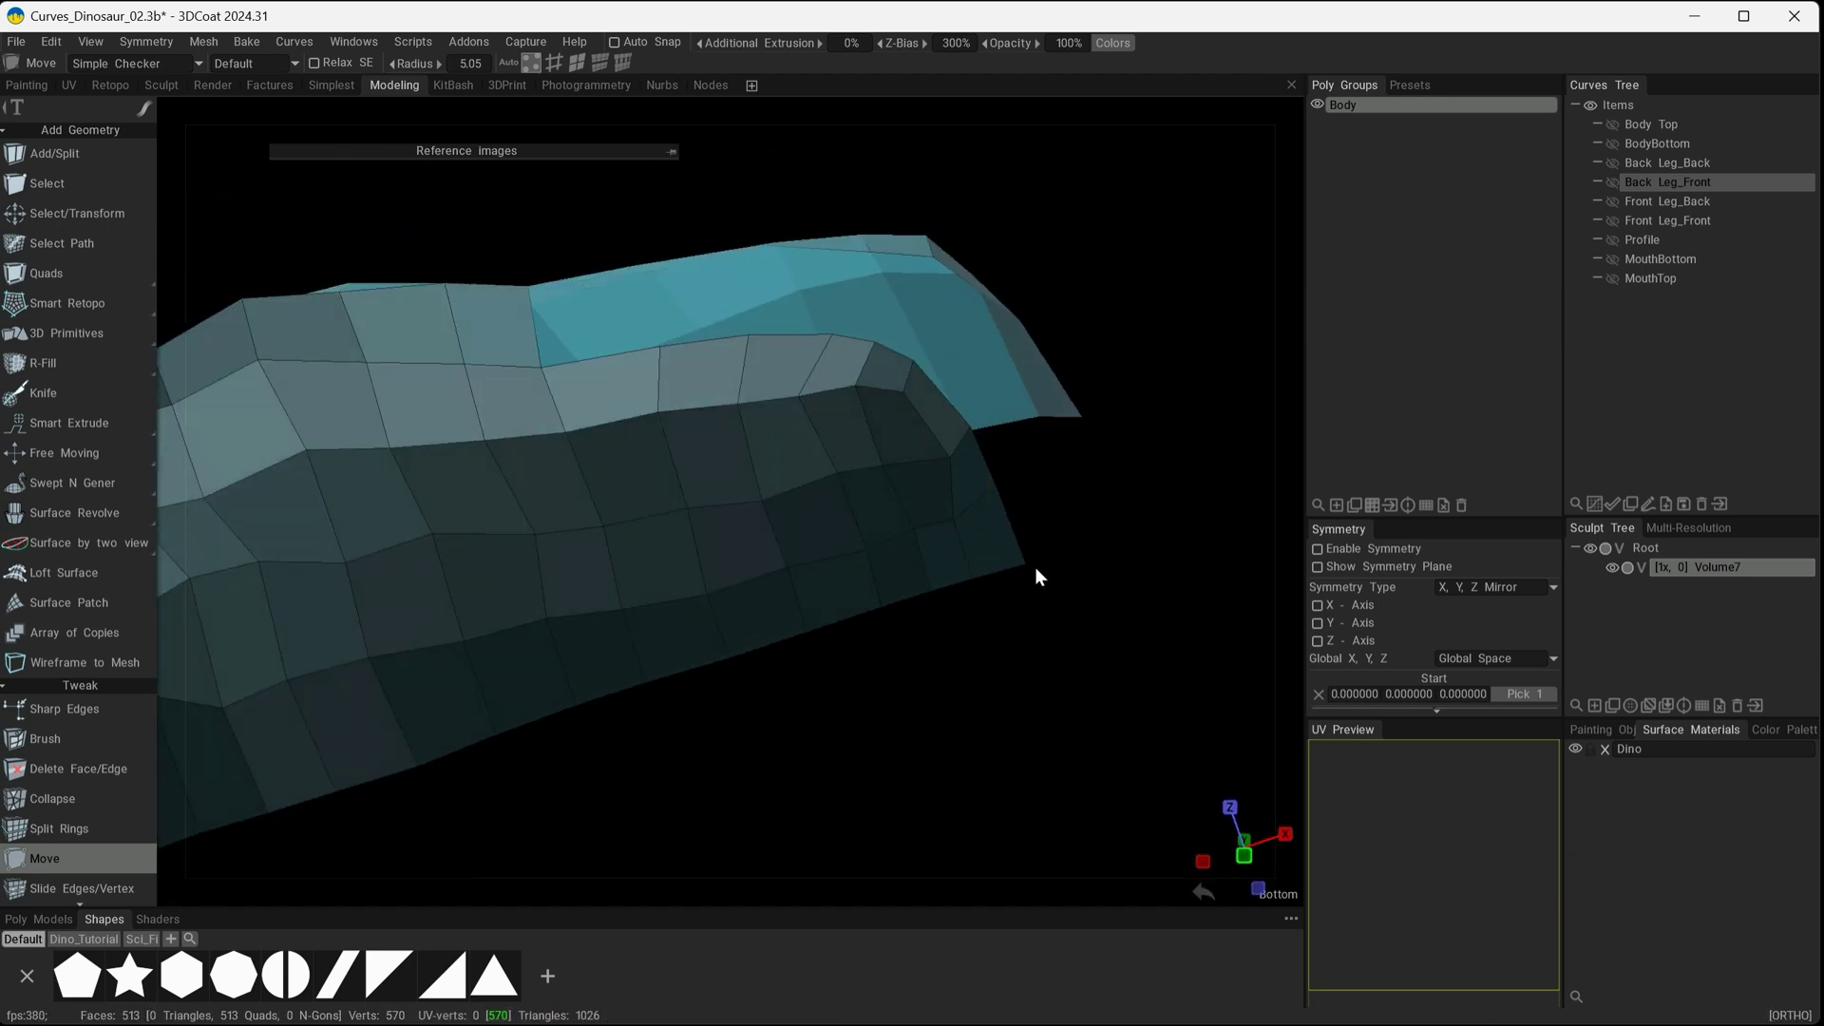
# Adjust the lip vertices near the front of the lower jaw in front view to straighten its upper border
pyautogui.keyDown('alt'); pyautogui.keyDown('shift'); pyautogui.moveTo(833, 472); pyautogui.dragTo(888, 407); pyautogui.keyUp('shift'); pyautogui.keyUp('alt')
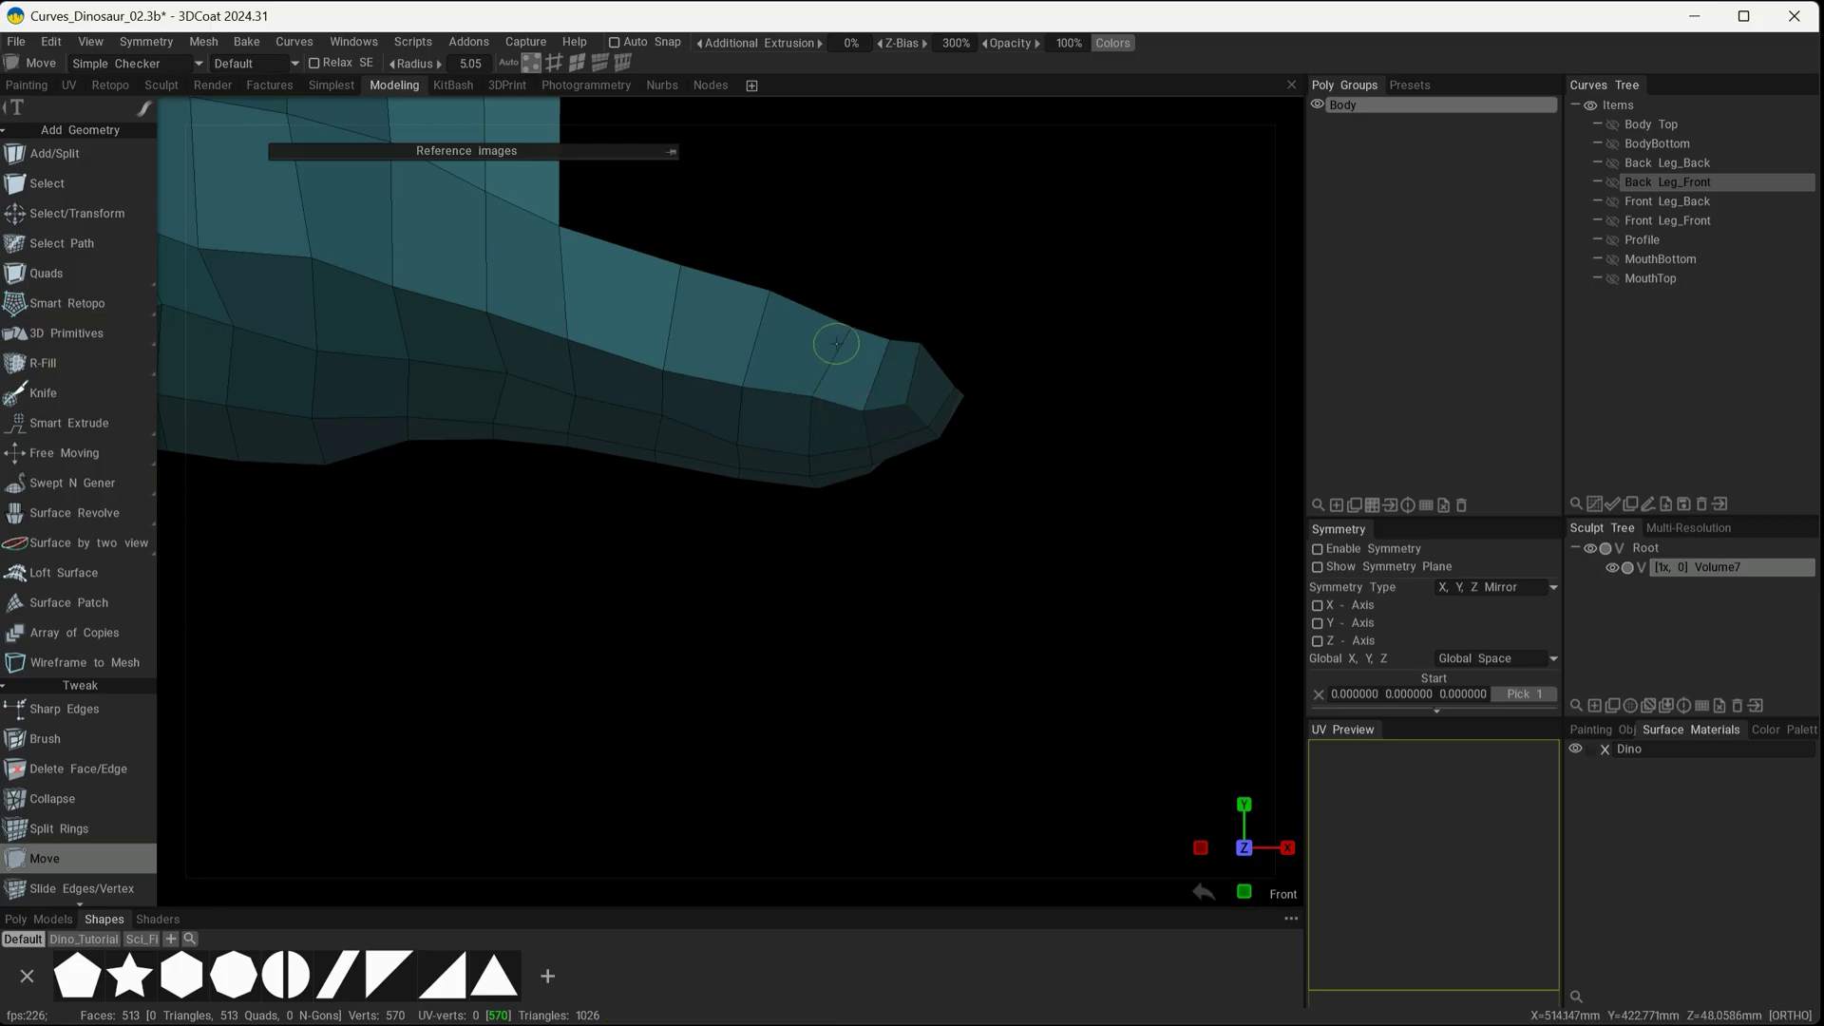
pyautogui.moveTo(848, 328); pyautogui.dragTo(833, 315)
pyautogui.moveTo(771, 293); pyautogui.dragTo(764, 293)
pyautogui.moveTo(739, 416)
pyautogui.keyDown('alt'); pyautogui.mouseDown()
pyautogui.moveTo(731, 512)
pyautogui.moveTo(752, 456)
pyautogui.moveTo(840, 488)
pyautogui.mouseUp(); pyautogui.keyUp('alt')
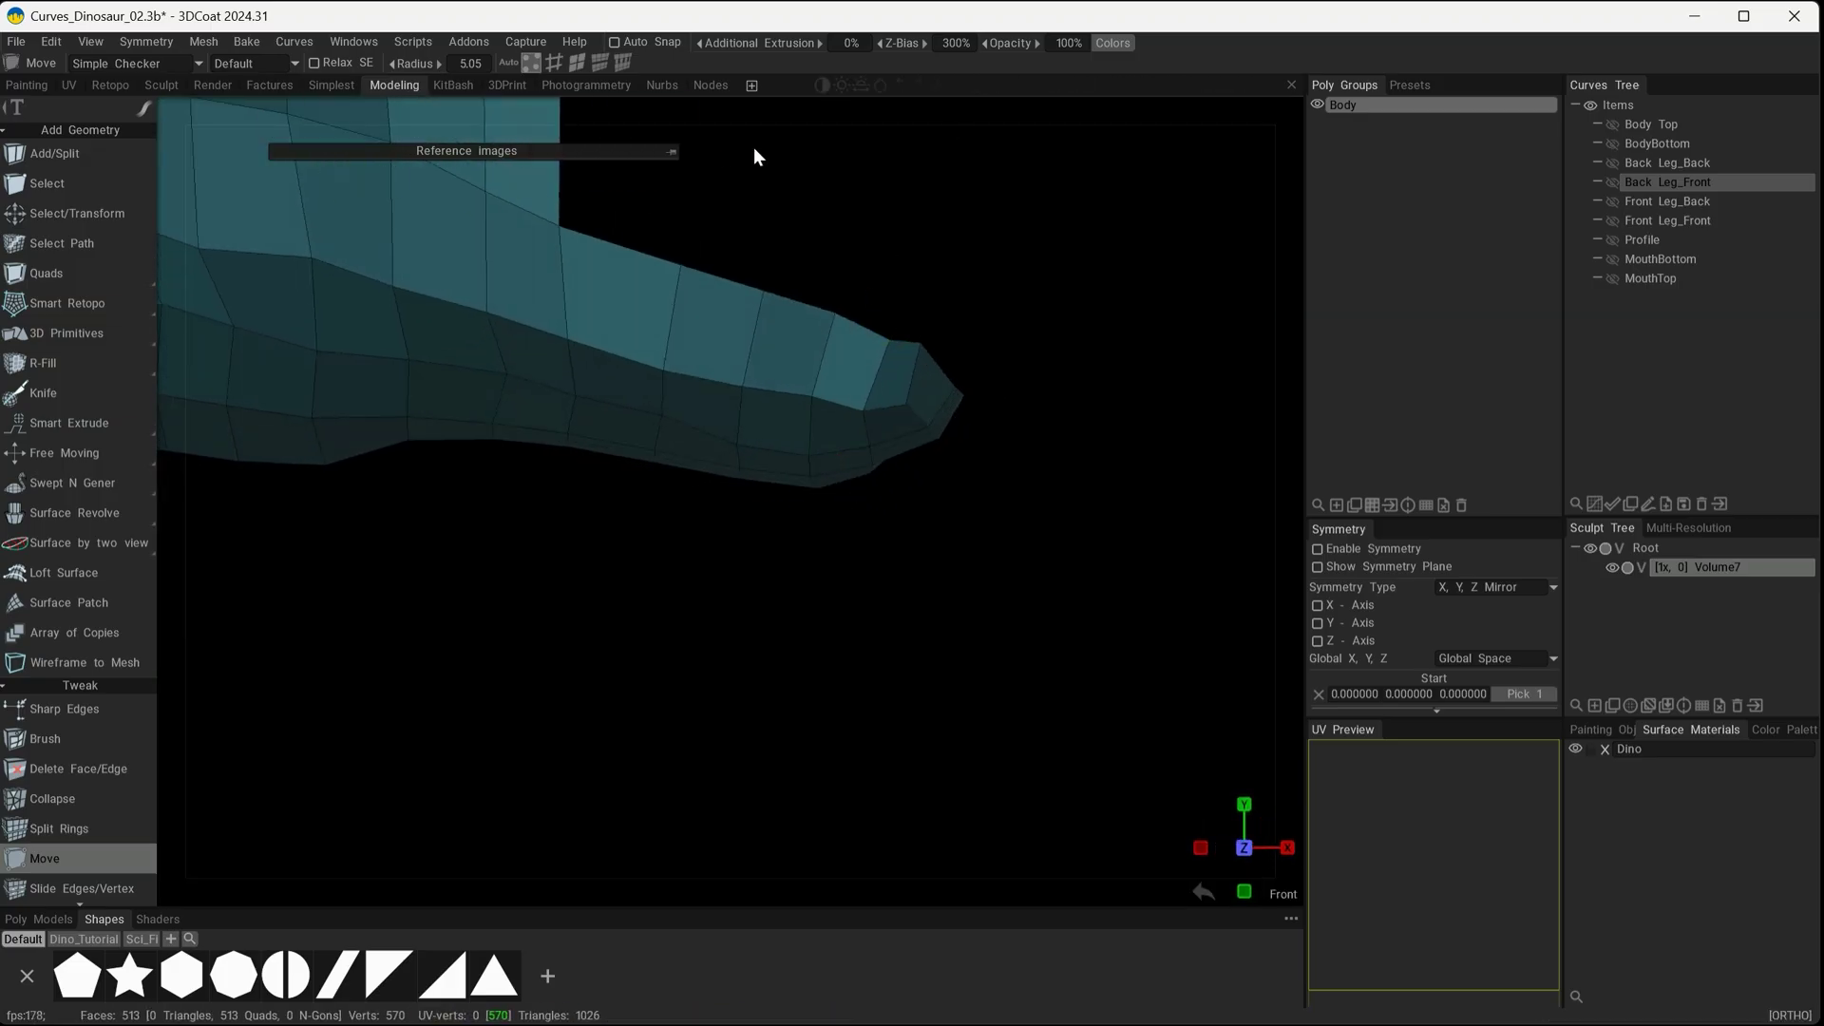
# Show the reference image again and move the lower jaw's front lip vertex onto the lip line below the teeth
pyautogui.click(672, 152)
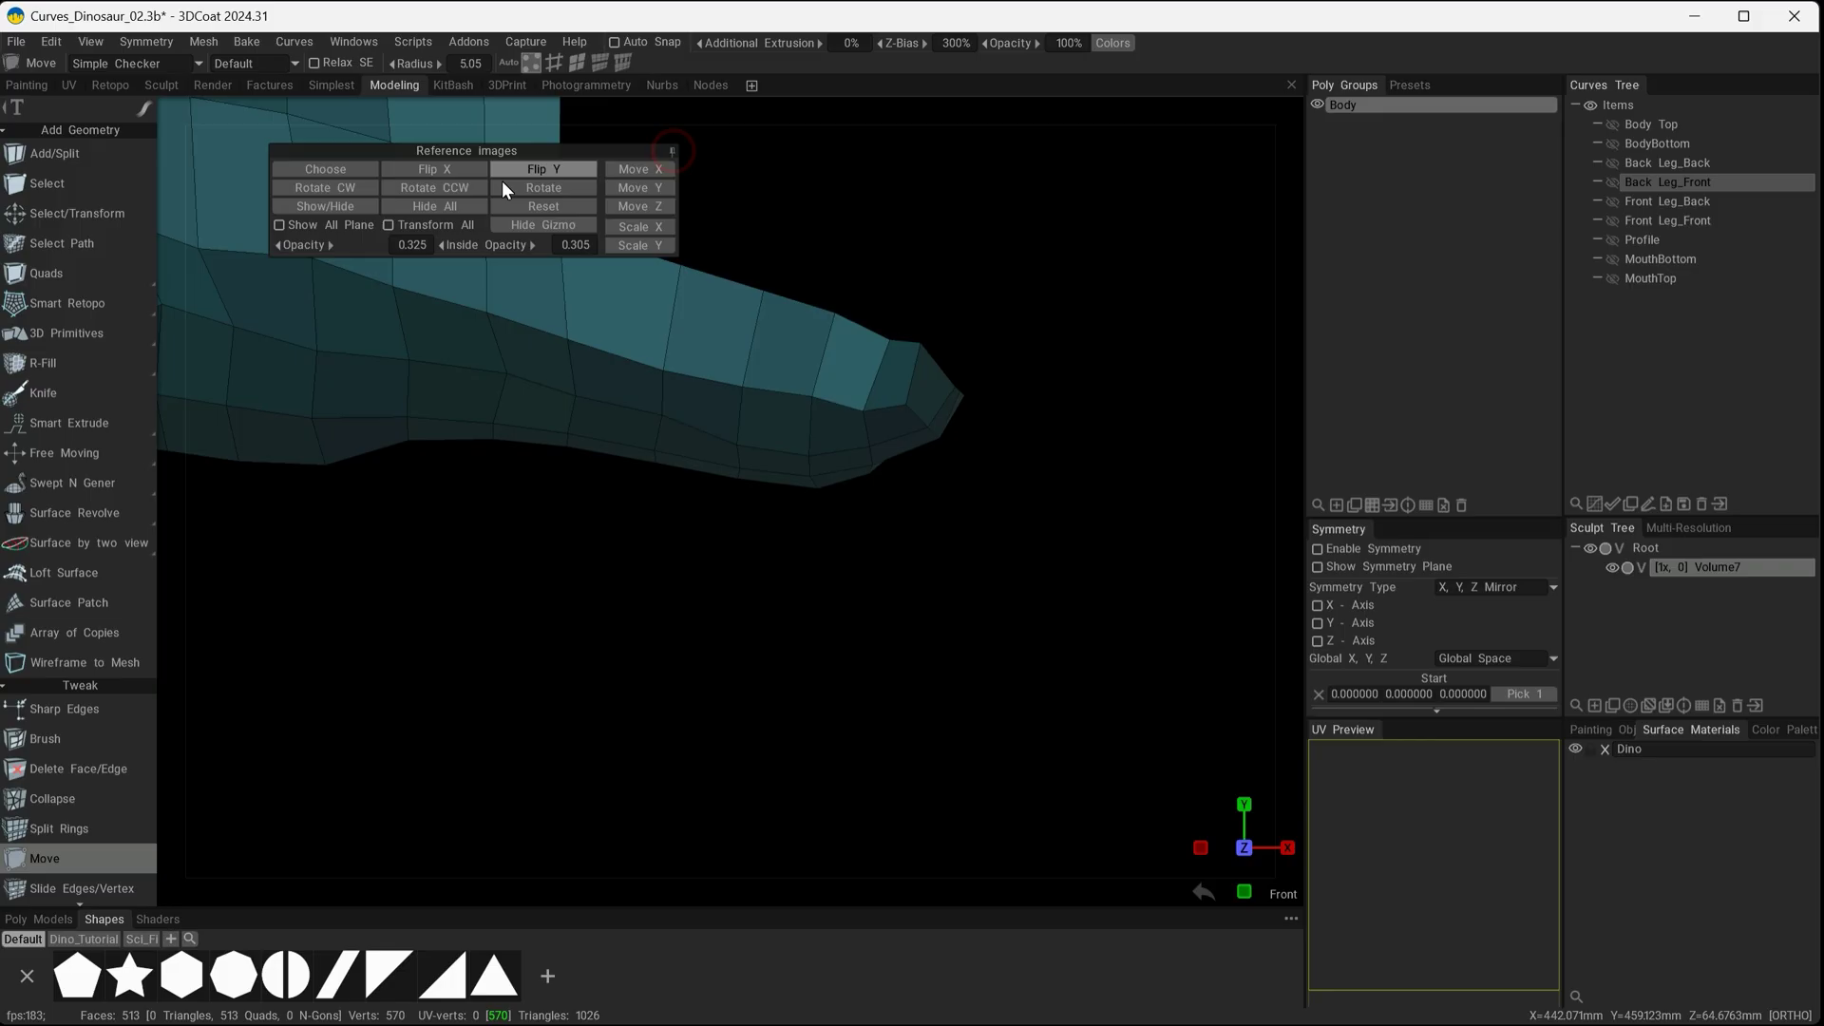
pyautogui.click(334, 207)
pyautogui.scroll(2, 912, 456)
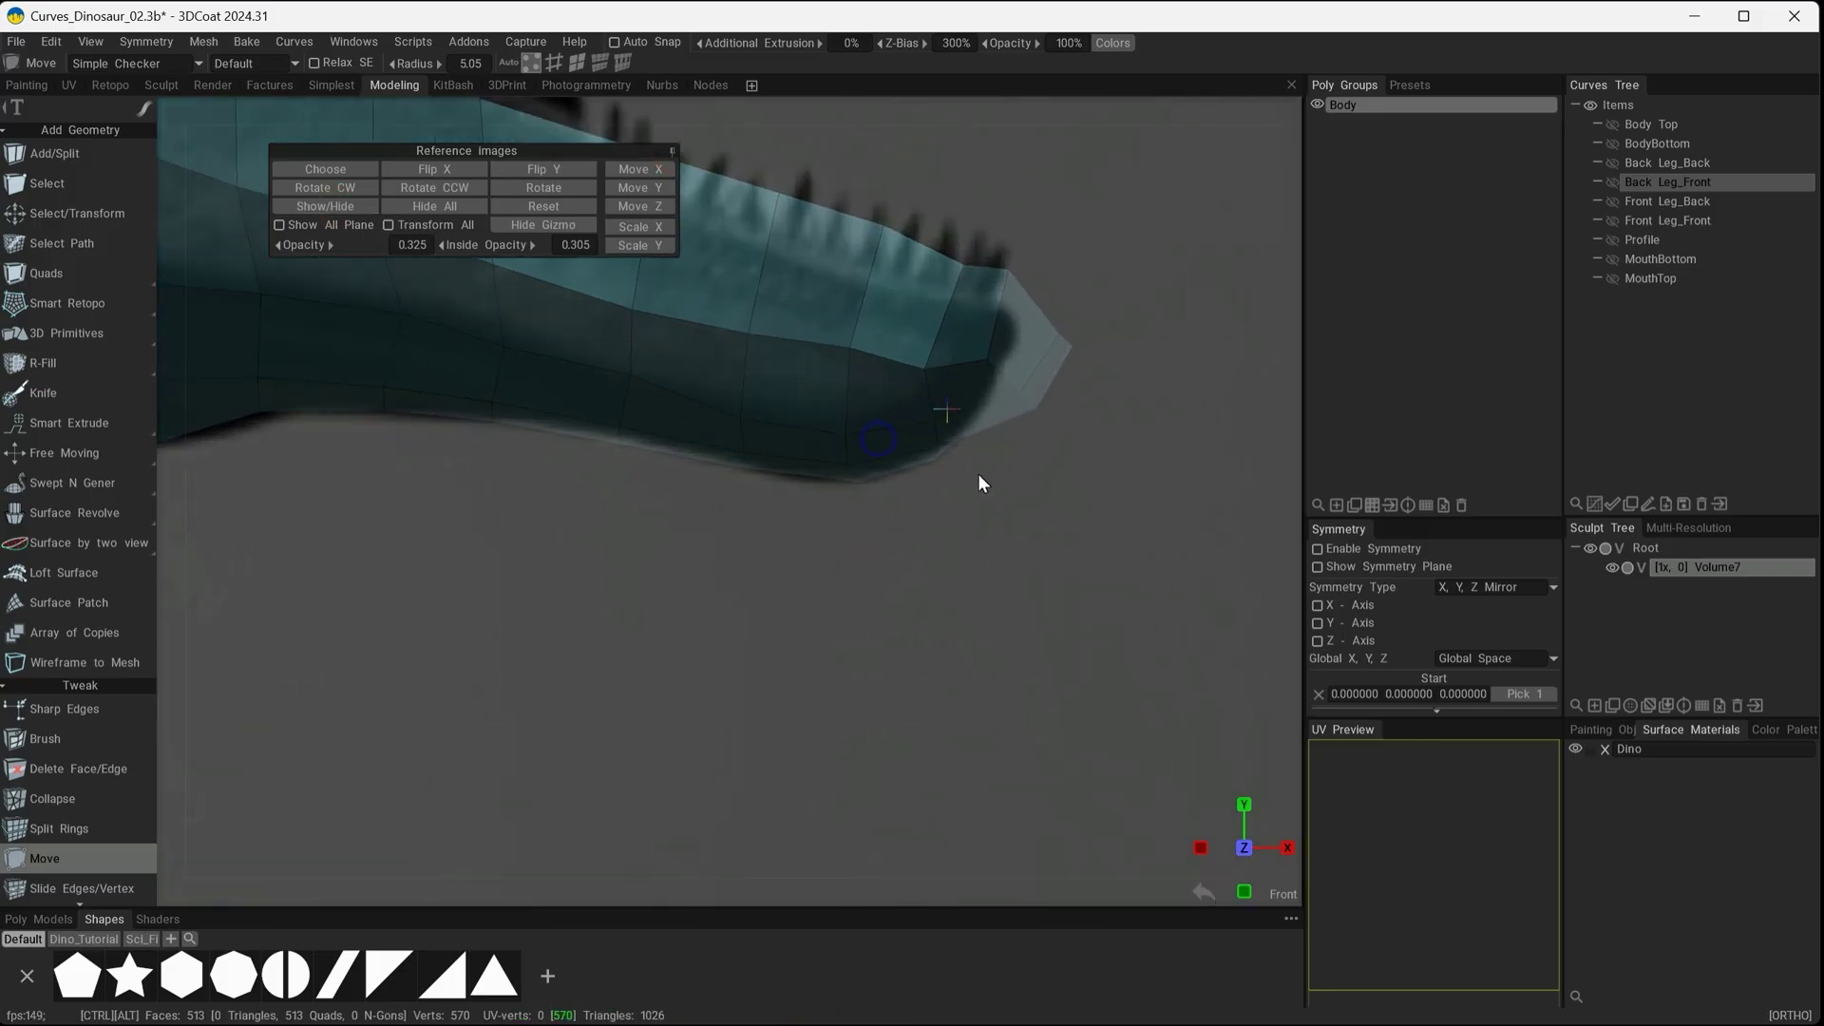
pyautogui.moveTo(886, 234); pyautogui.dragTo(870, 269)
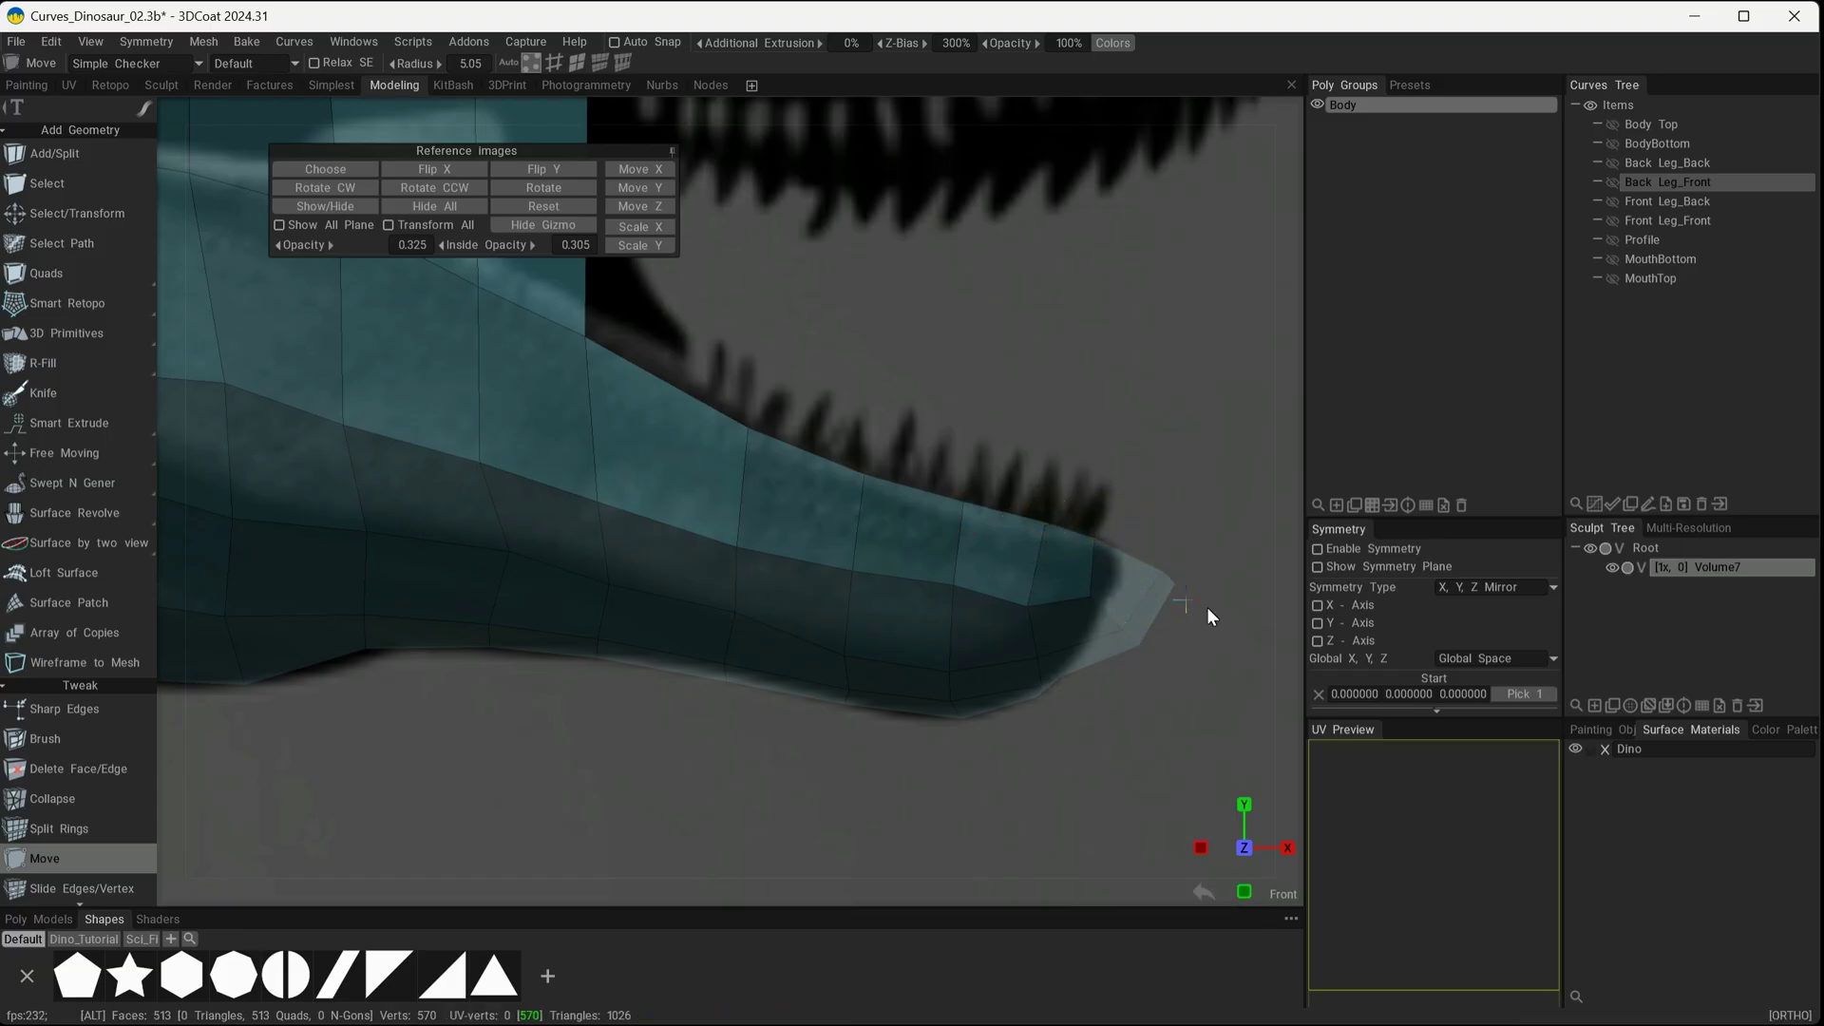
# Move the chin tip and neighbouring lip and side vertices in front view so the lower jaw's end follows the reference outline
pyautogui.moveTo(1206, 607); pyautogui.dragTo(1166, 581, button='middle')
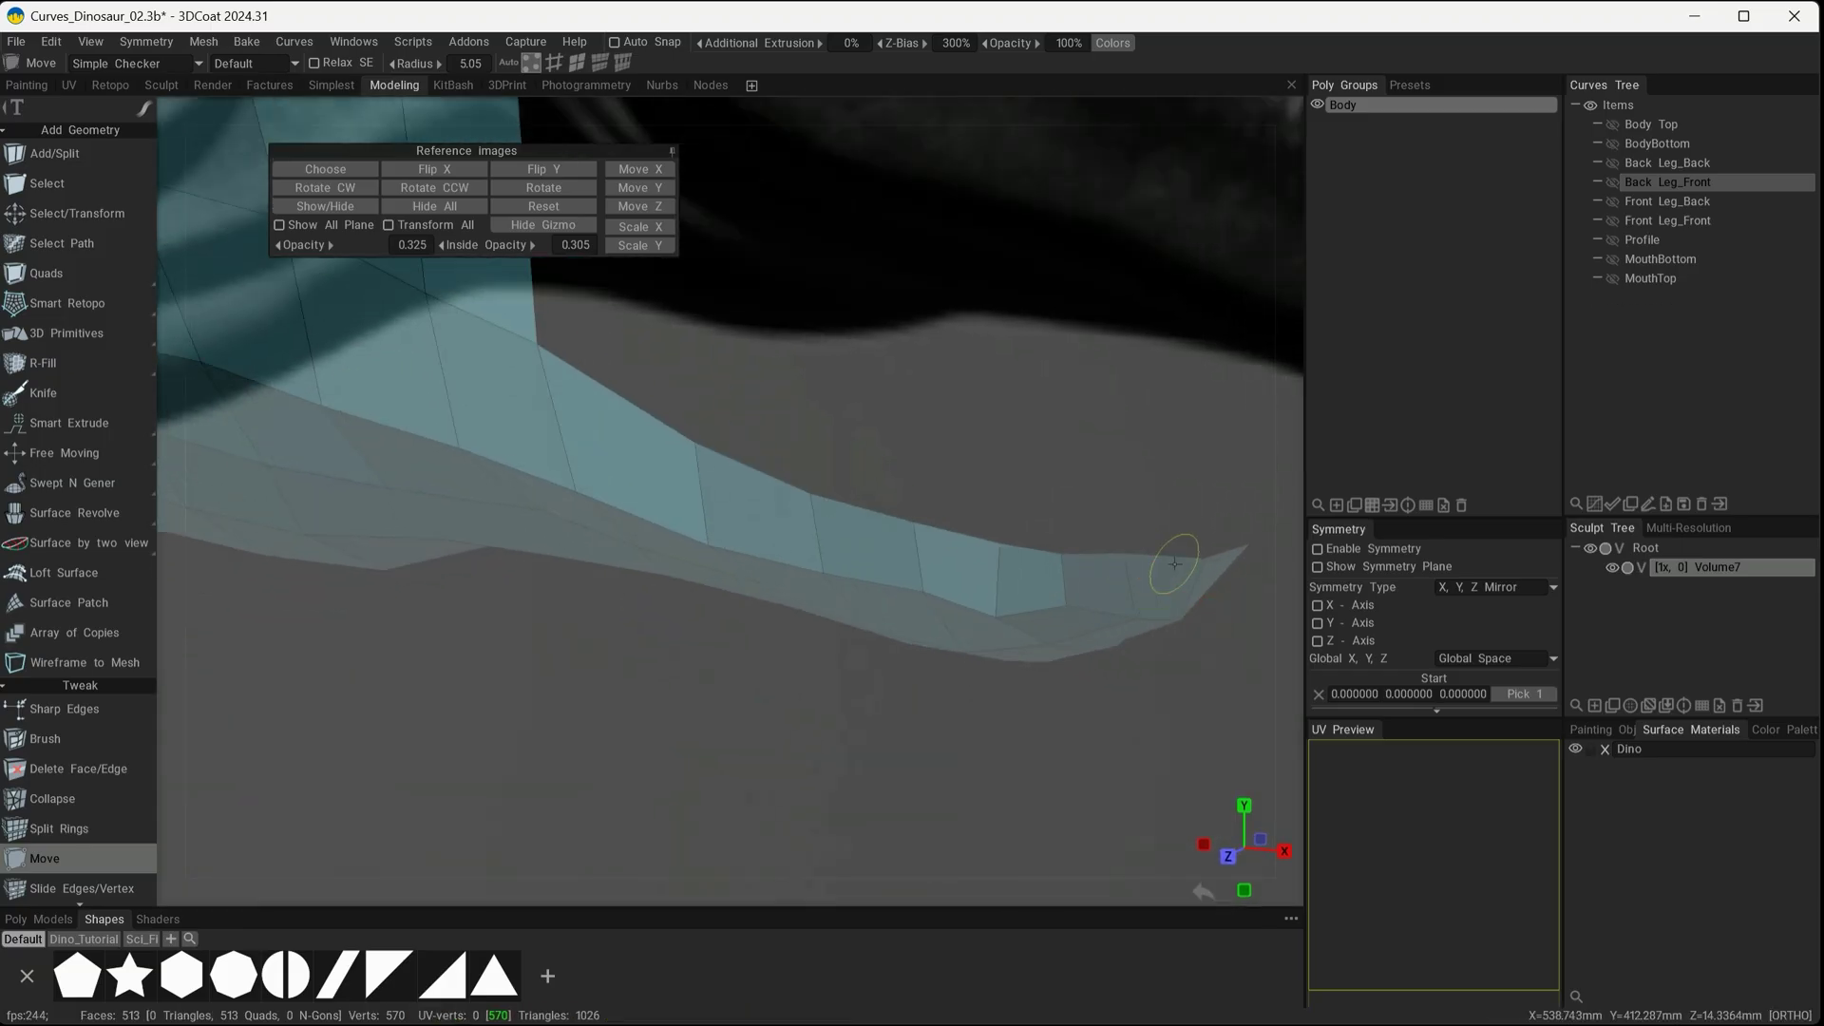
pyautogui.press('KP_2')
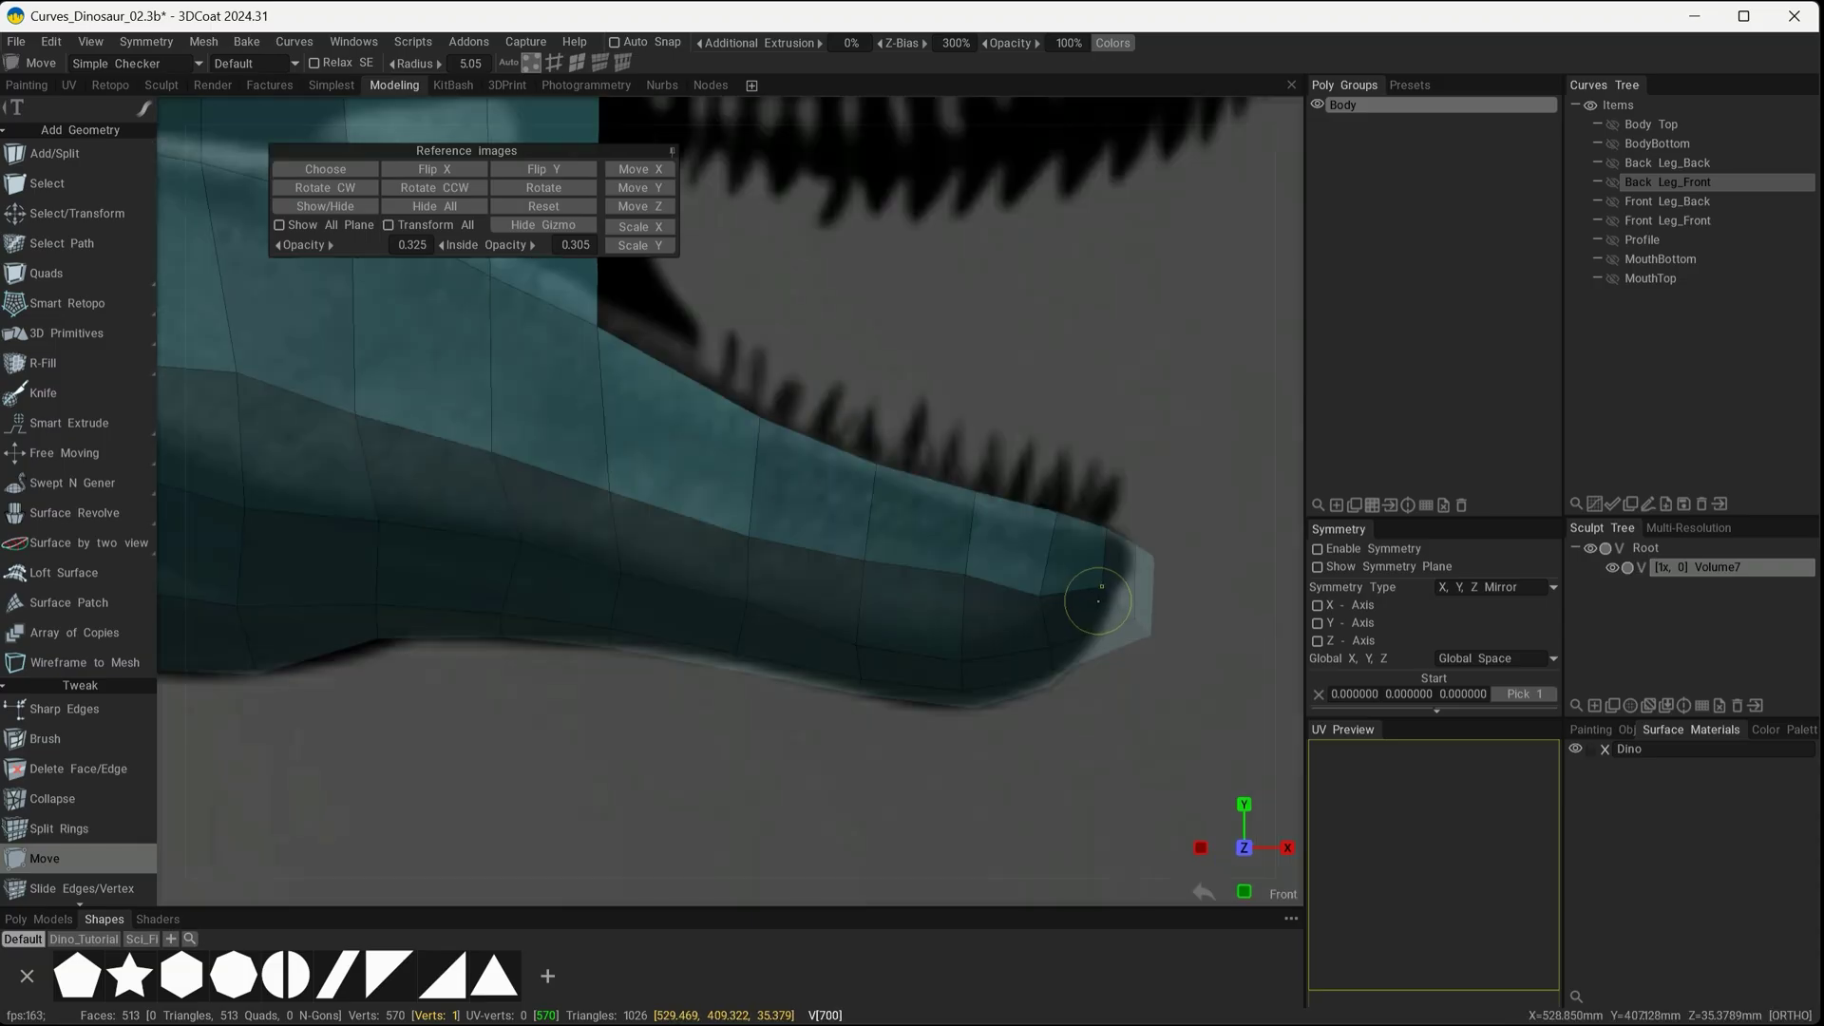
pyautogui.moveTo(1041, 594)
pyautogui.mouseDown()
pyautogui.moveTo(1036, 572)
pyautogui.moveTo(966, 572)
pyautogui.mouseUp()
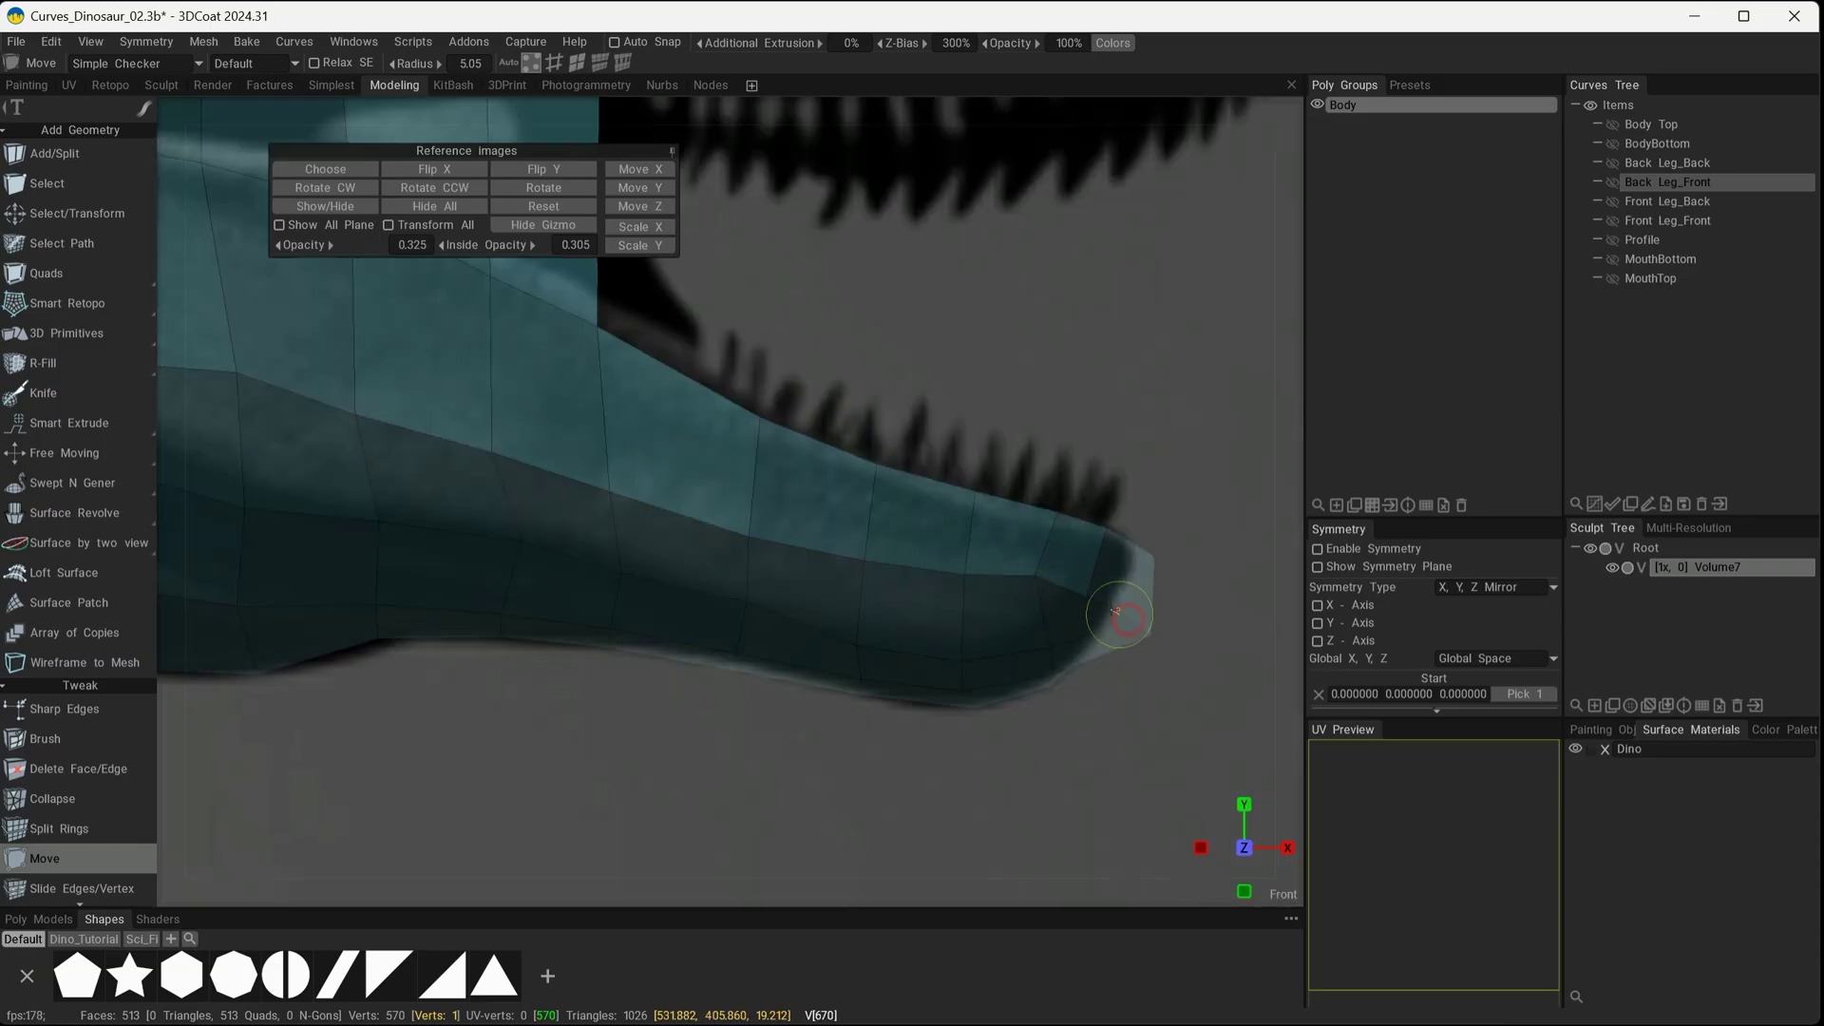
pyautogui.moveTo(1150, 634); pyautogui.dragTo(1131, 613)
pyautogui.moveTo(1105, 532); pyautogui.dragTo(1097, 536)
pyautogui.moveTo(1055, 516); pyautogui.dragTo(1032, 514)
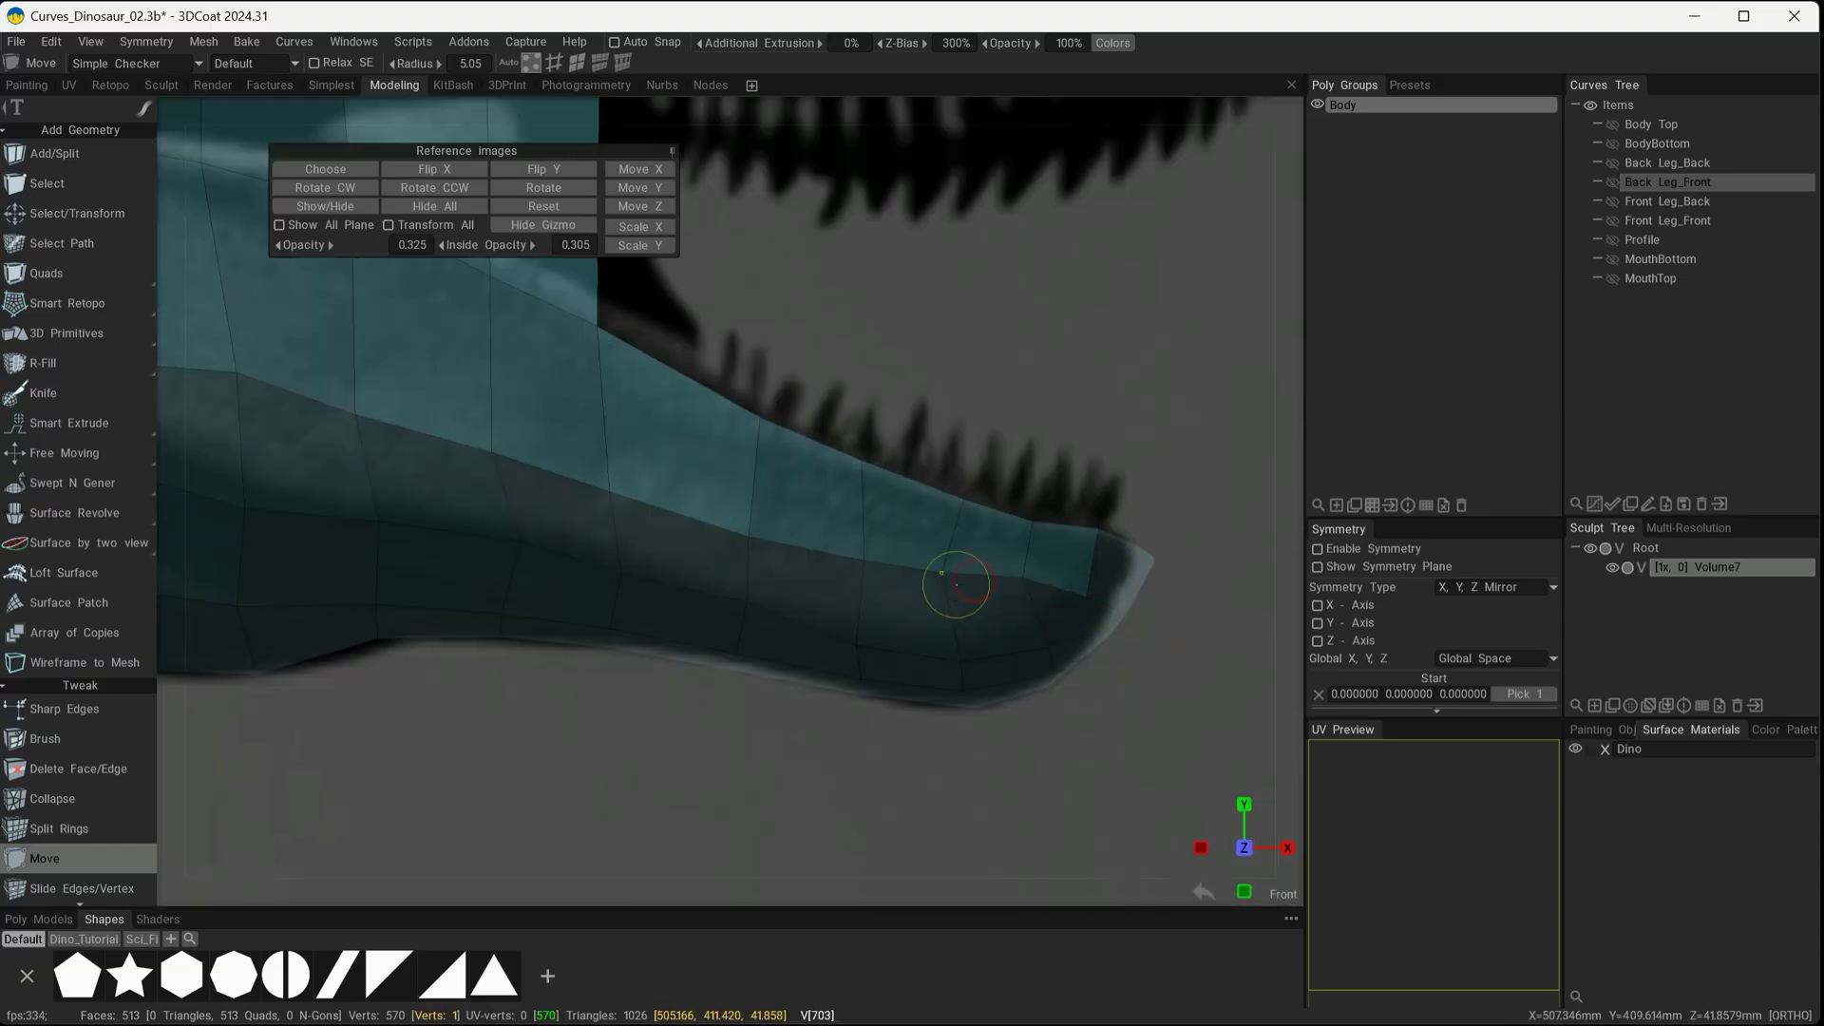
pyautogui.moveTo(1190, 538)
pyautogui.mouseDown()
pyautogui.moveTo(1131, 676)
pyautogui.moveTo(1135, 622)
pyautogui.mouseUp()
pyautogui.keyDown('alt'); pyautogui.moveTo(1131, 631); pyautogui.dragTo(1043, 704, button='right'); pyautogui.keyUp('alt')
pyautogui.keyDown('alt'); pyautogui.moveTo(1043, 704); pyautogui.dragTo(1121, 858); pyautogui.keyUp('alt')
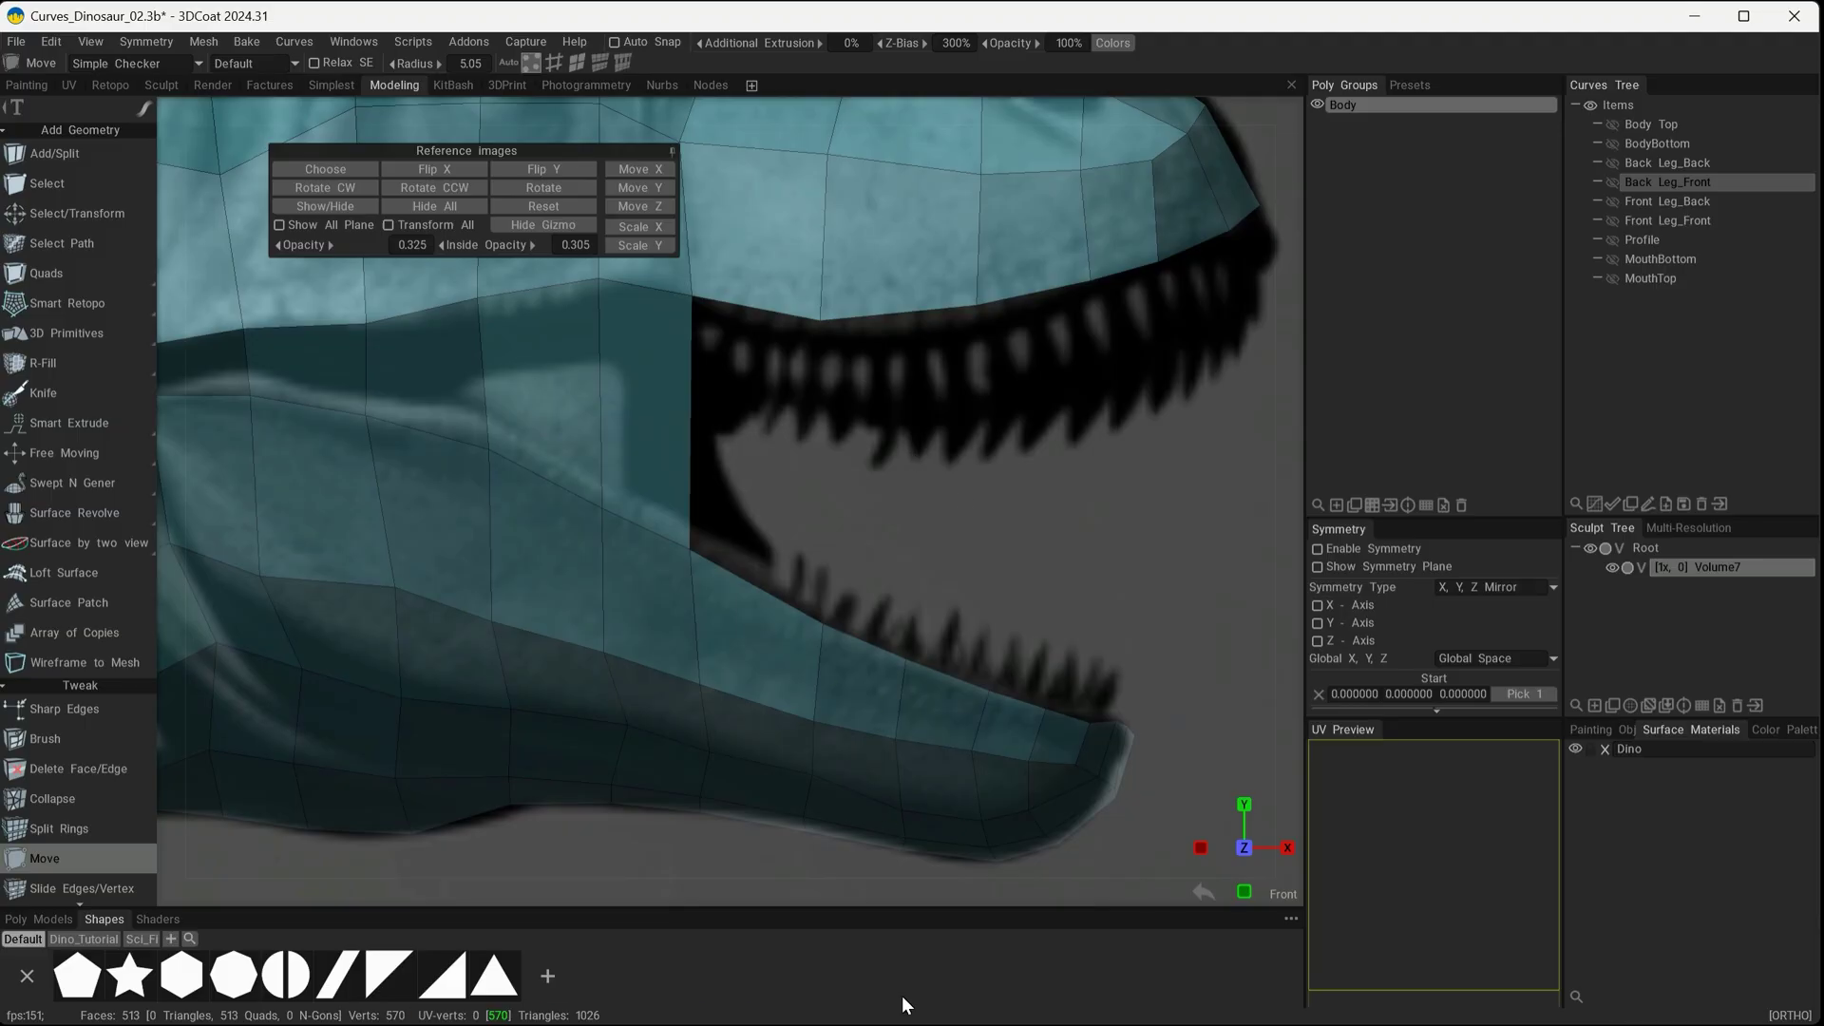